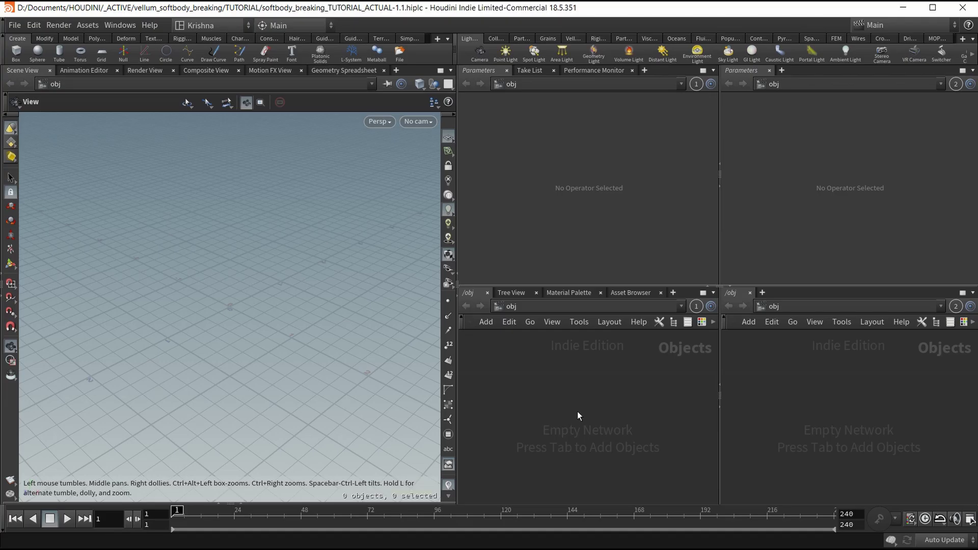
Add a Sphere object to the empty scene network and place it
key(Tab)
text(speh)
key(Return)
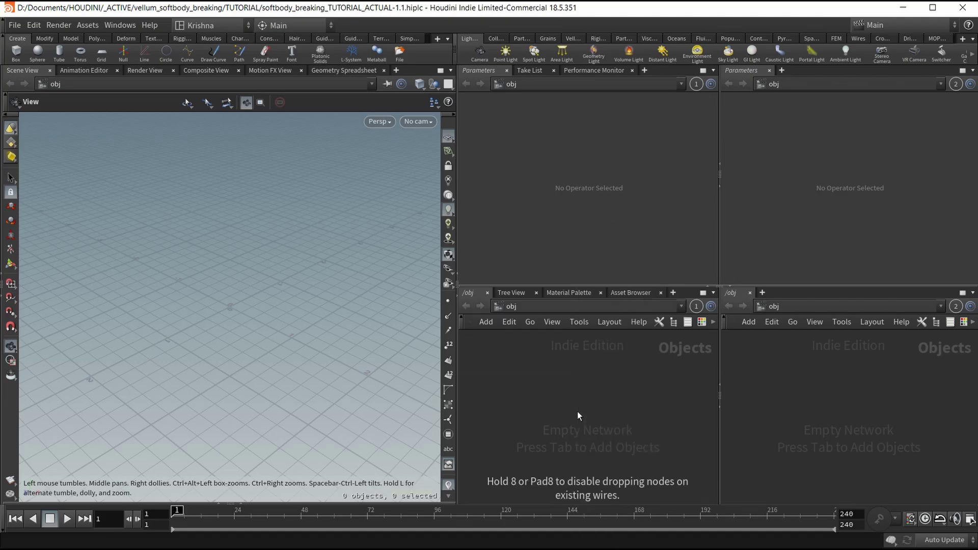
click(577, 411)
double_click(577, 411)
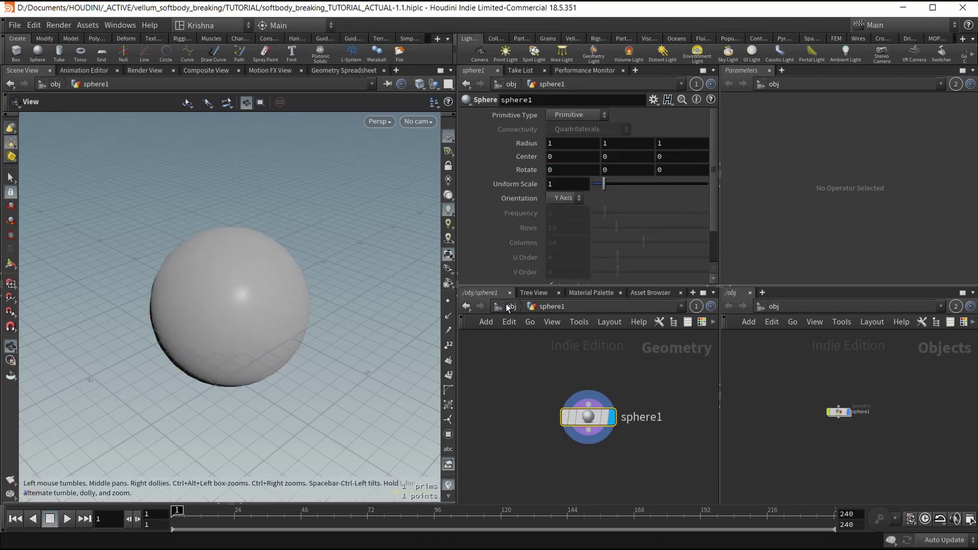
Return to the object level and rename the sphere object as vellum_meat
key(u)
double_click(610, 412)
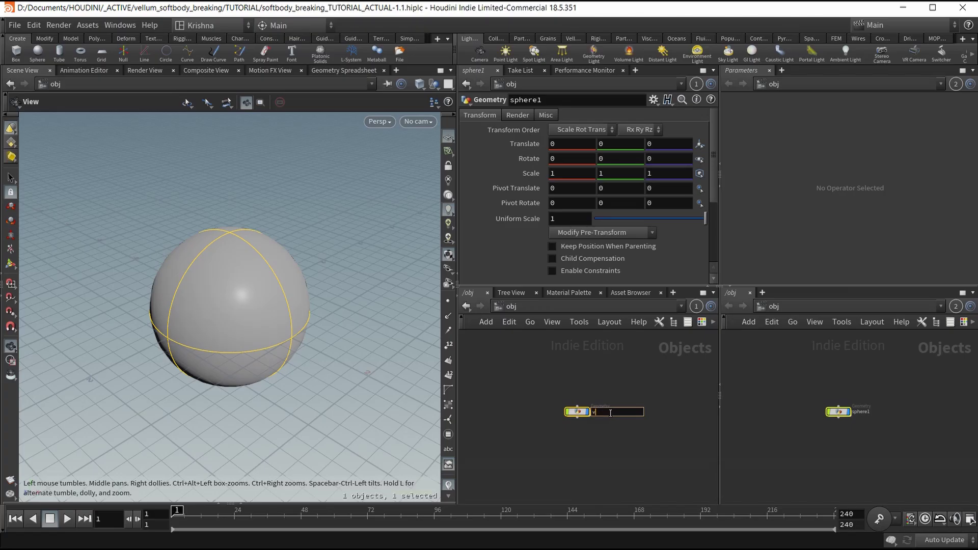
text(vellum_meat)
key(Return)
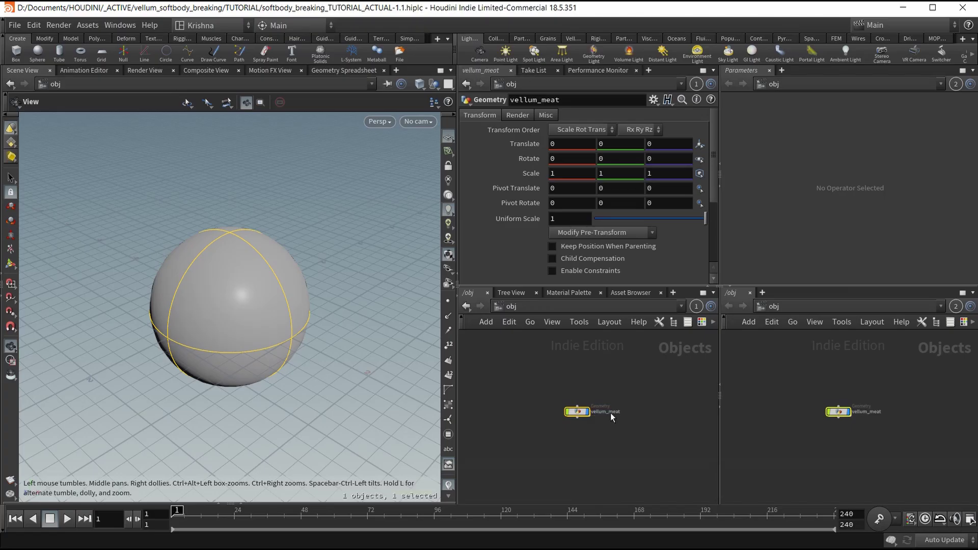
Inside vellum_meat, set the sphere's primitive type to Polygon and its frequency to 10
double_click(576, 413)
click(579, 116)
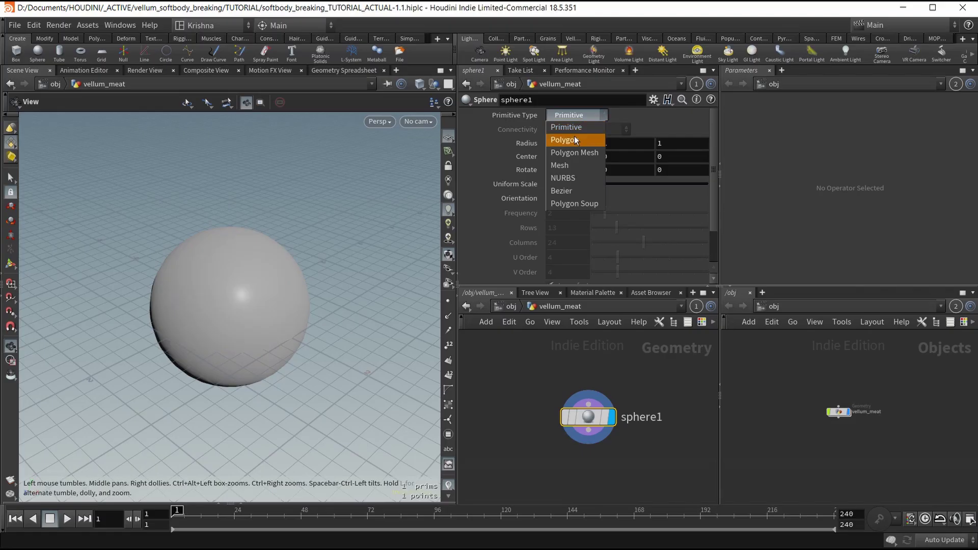
click(575, 140)
drag(605, 214, 708, 213)
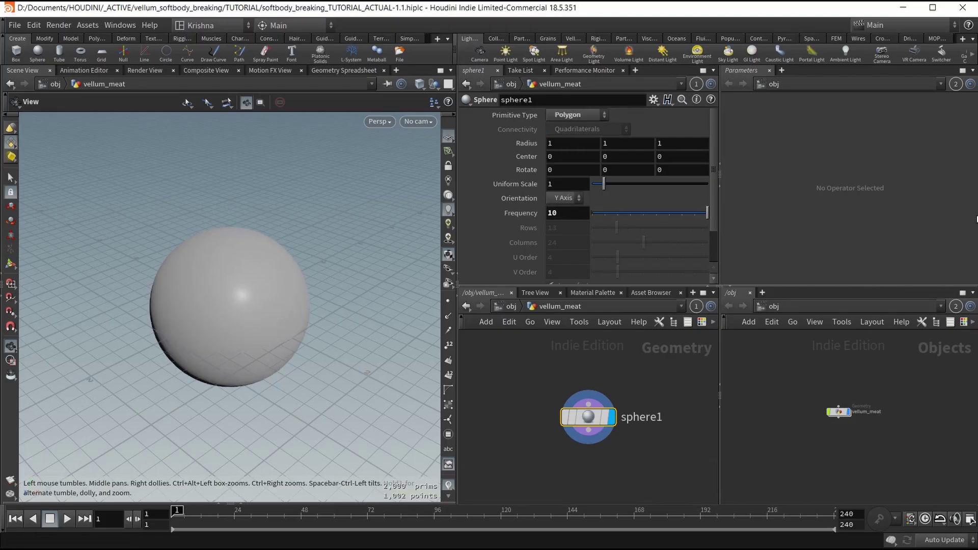
Add a Transform node after the sphere, display it, and set its Y translation to 3
scroll(244, 294, down, 6)
drag(230, 298, 266, 286)
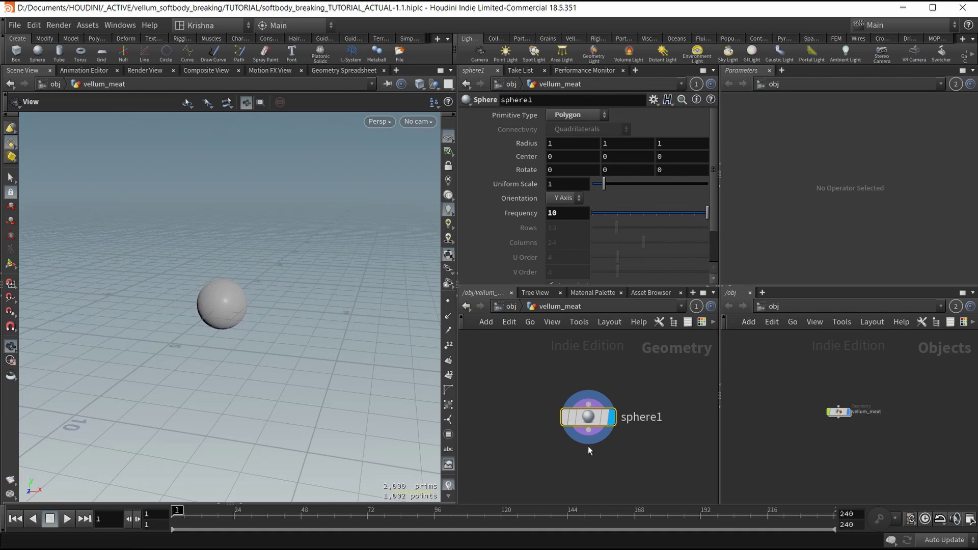
key(Tab)
text(tranf)
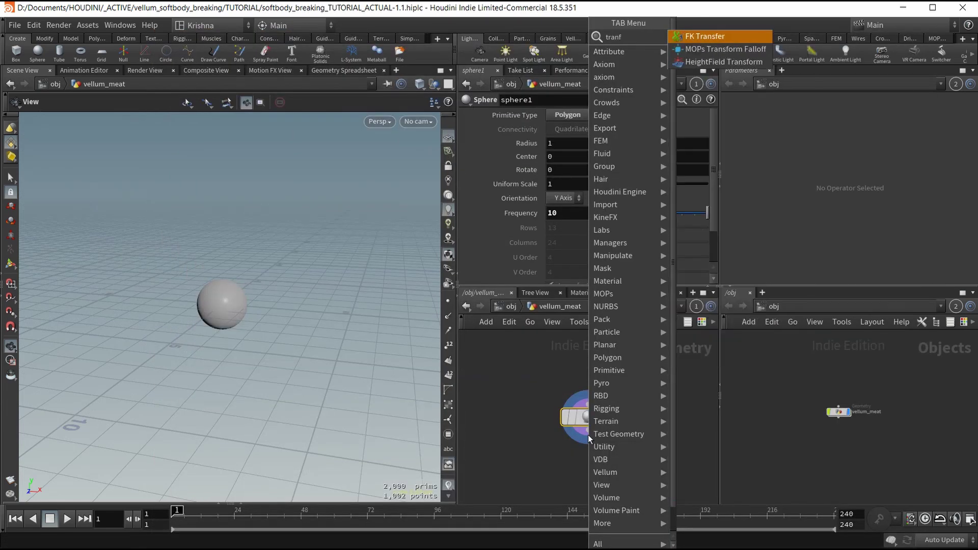
key(BackSpace)
text(s)
key(Return)
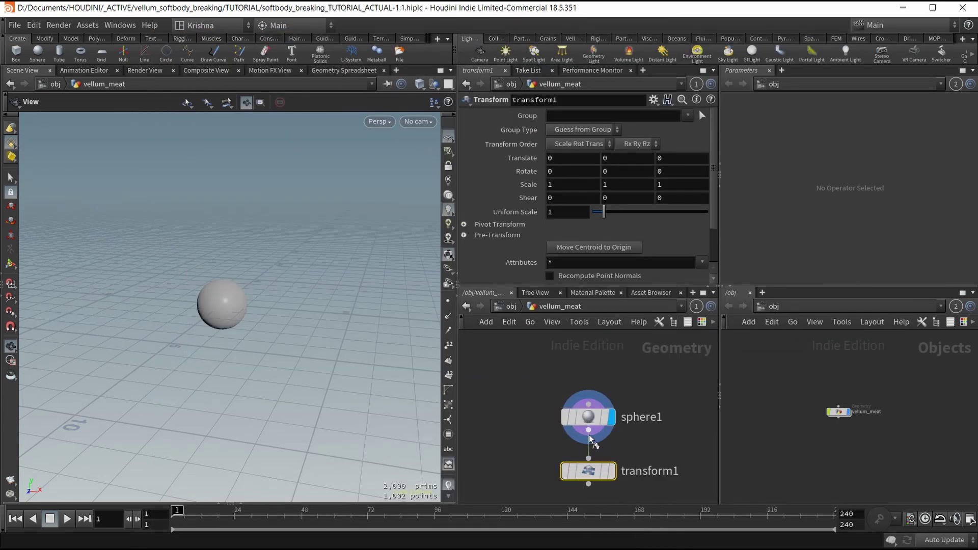
click(612, 471)
click(615, 159)
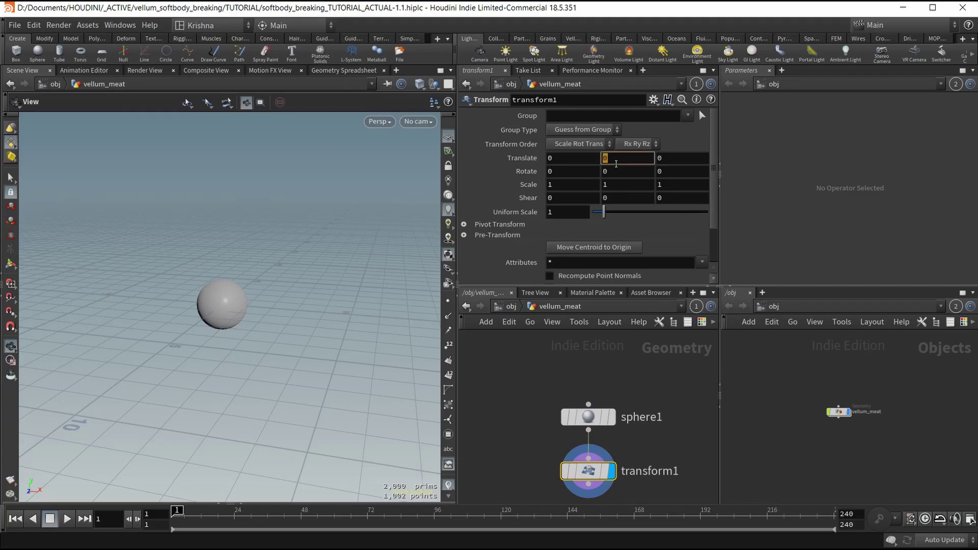
text(3)
key(Return)
Add a Group Create node after the transform and set its group name to base
drag(234, 270, 246, 266)
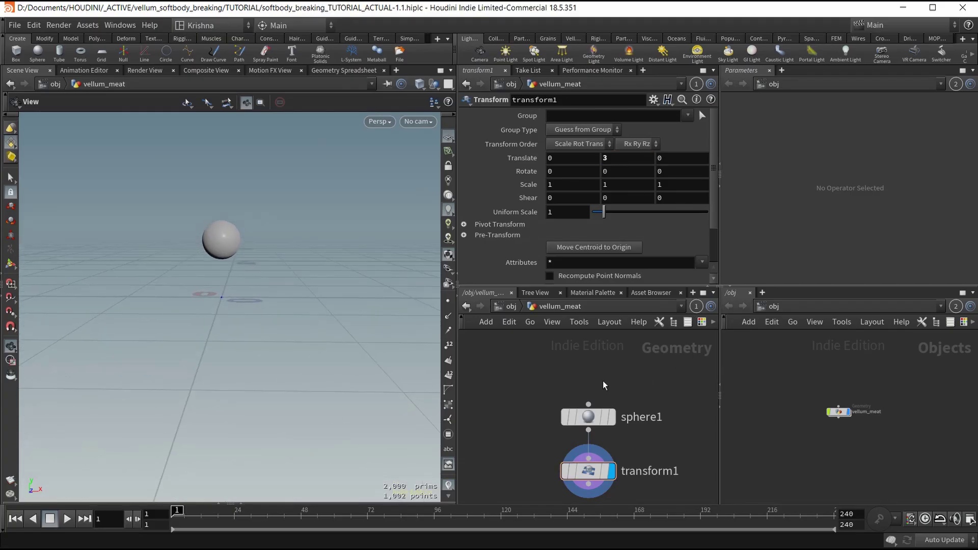
scroll(614, 390, down, 5)
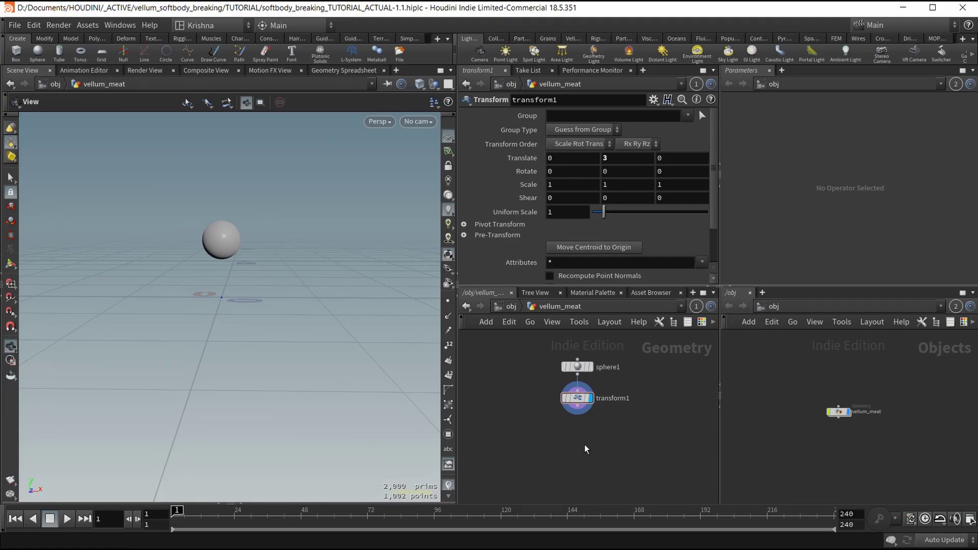
key(Tab)
text(group cr)
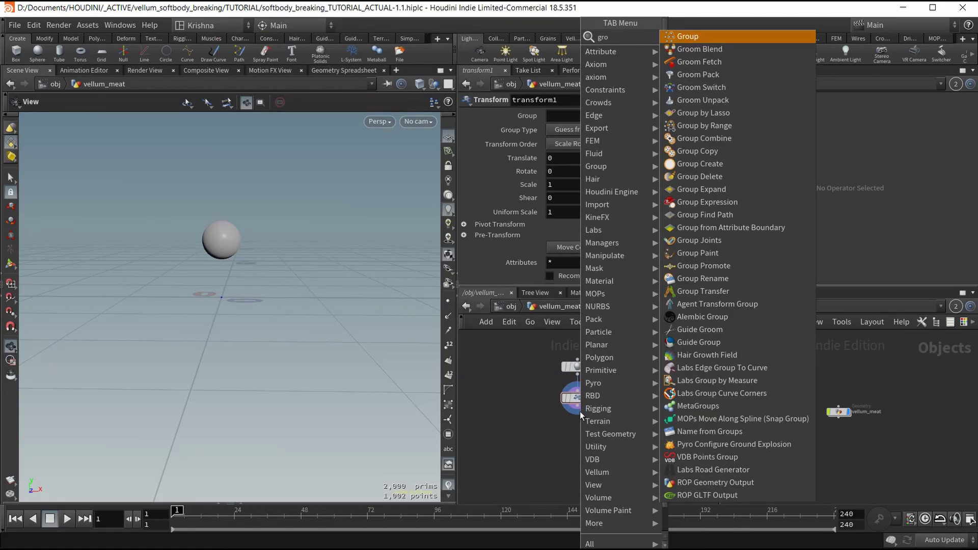
key(Return)
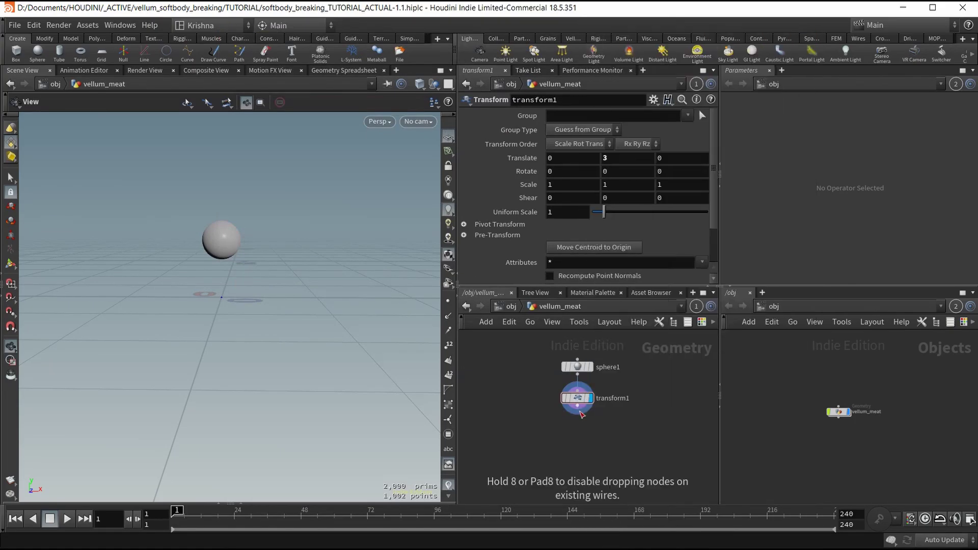
click(580, 414)
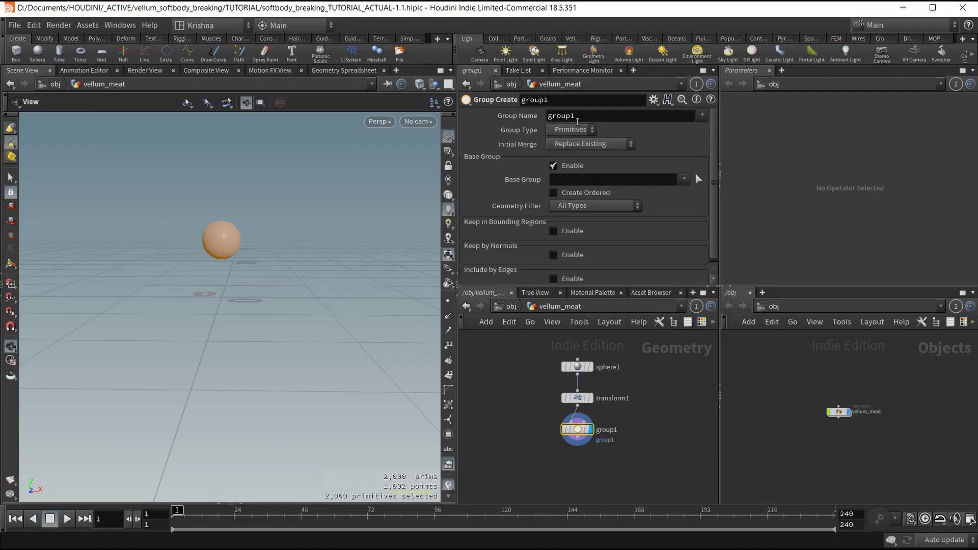
click(577, 117)
text(base)
key(Return)
Add an RBD Material Fracture node, wire the group node into its geometry input, and display it
middle_drag(630, 446, 601, 428)
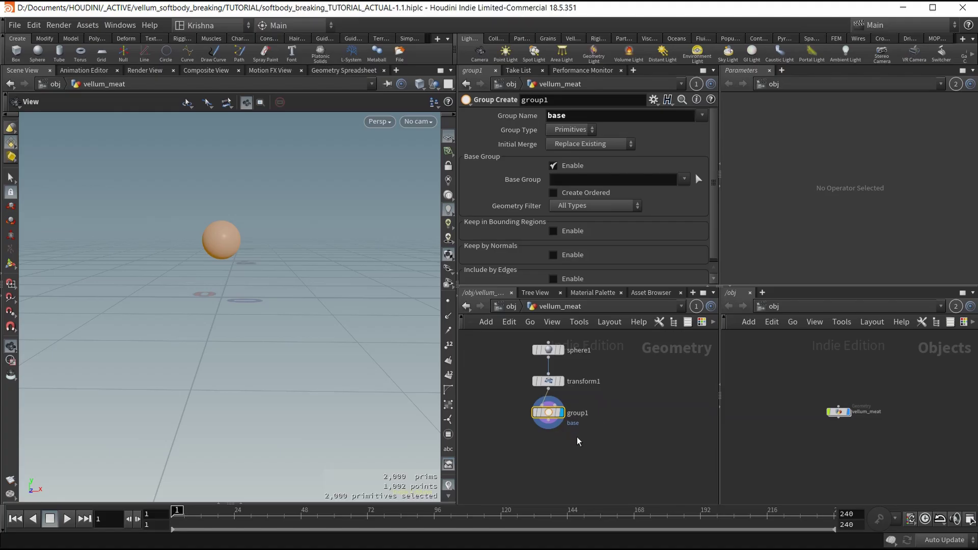
key(Tab)
text(rbd)
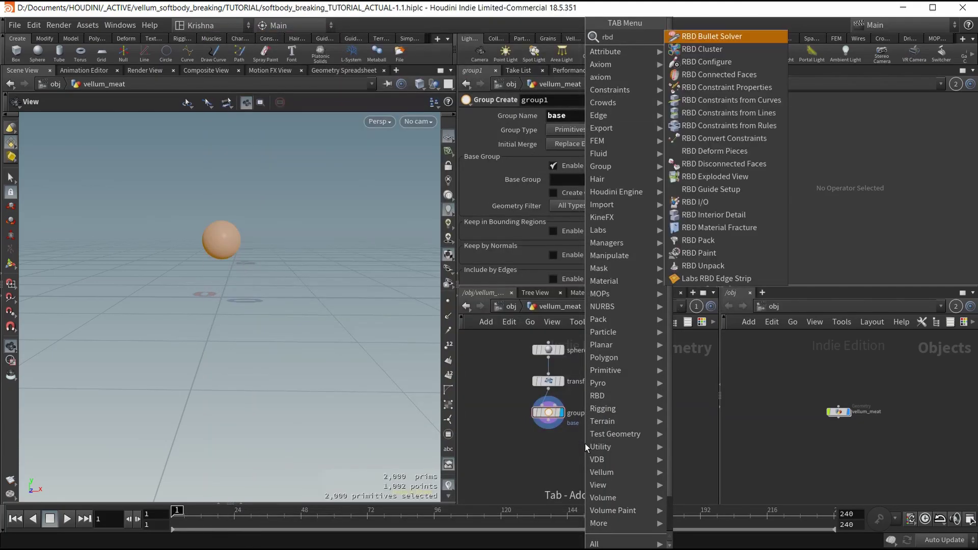
text( mate)
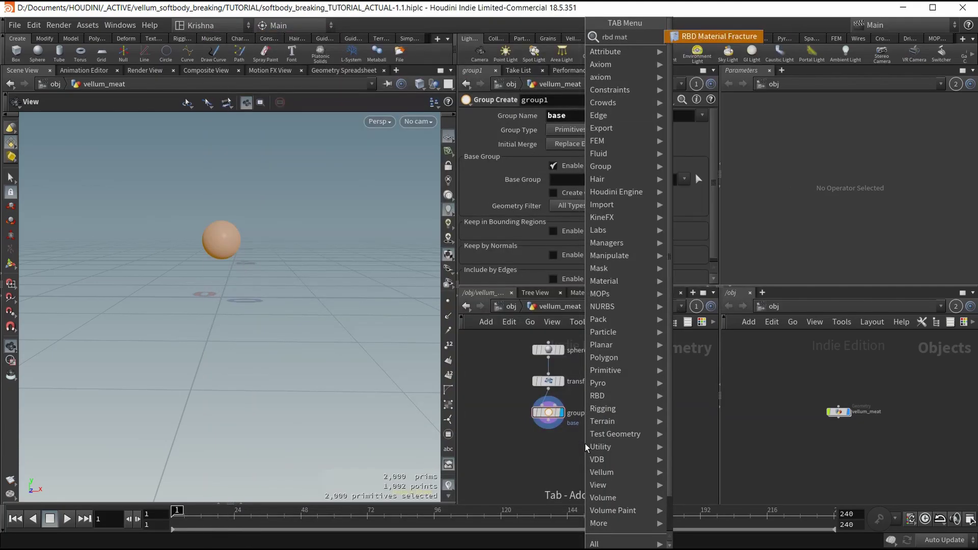
key(Return)
click(548, 453)
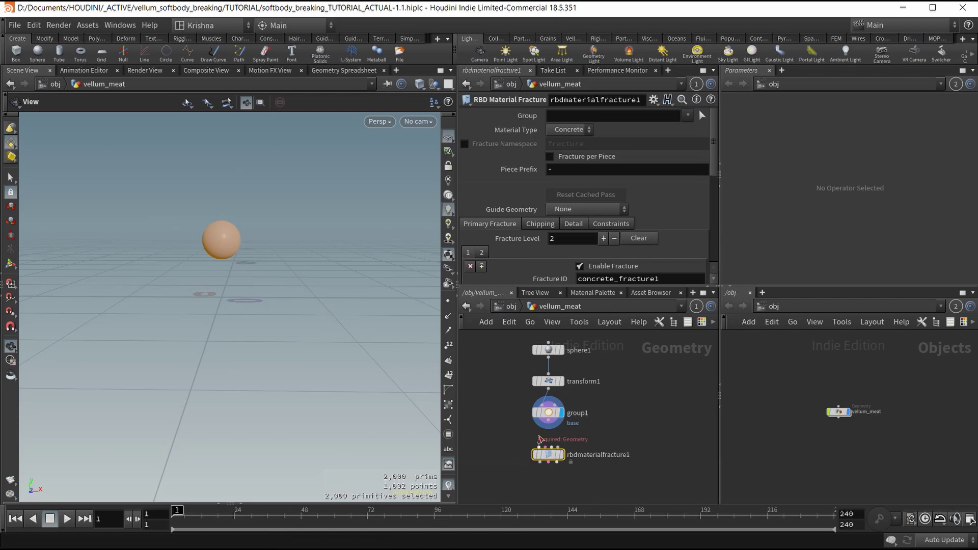
click(548, 430)
click(561, 452)
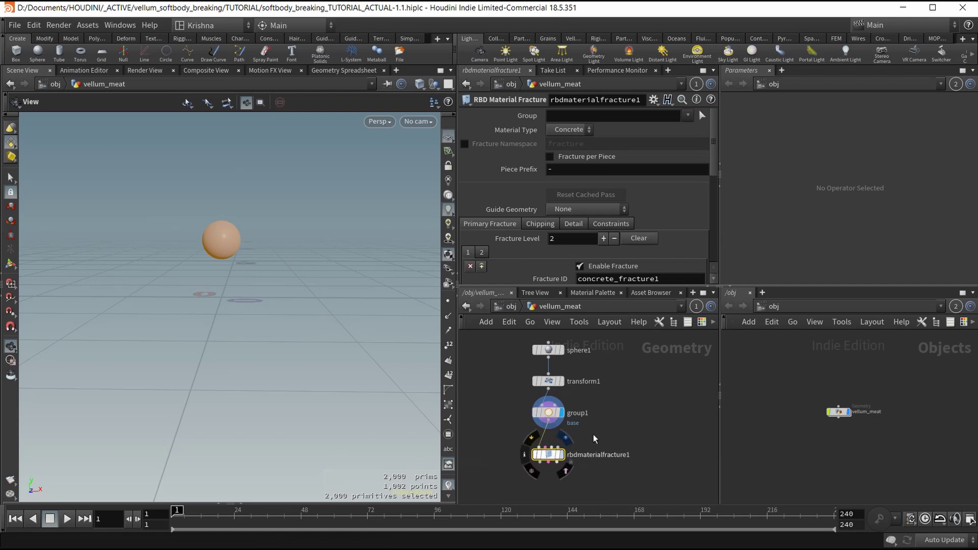
click(564, 437)
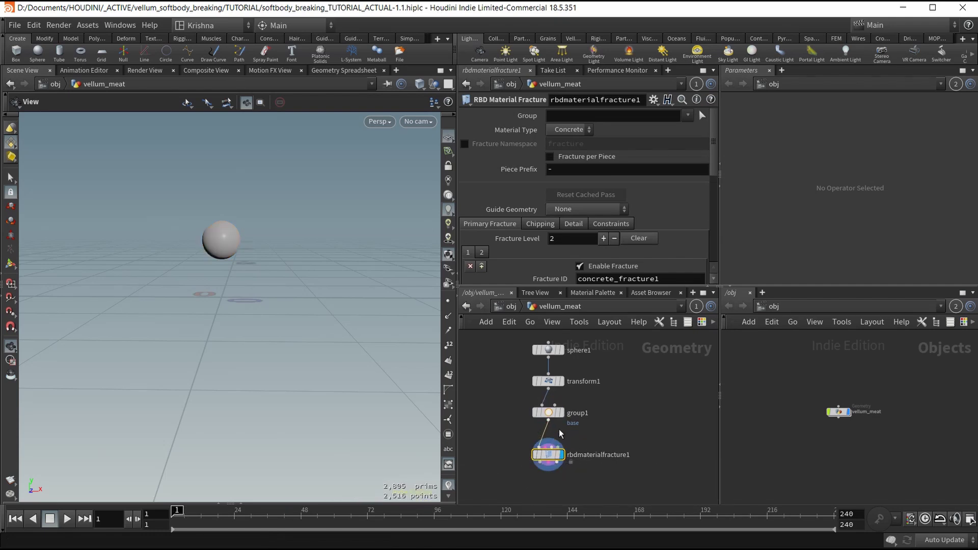
Attach an RBD Exploded View node to the material fracture outputs and place it beside the main node chain
key(Tab)
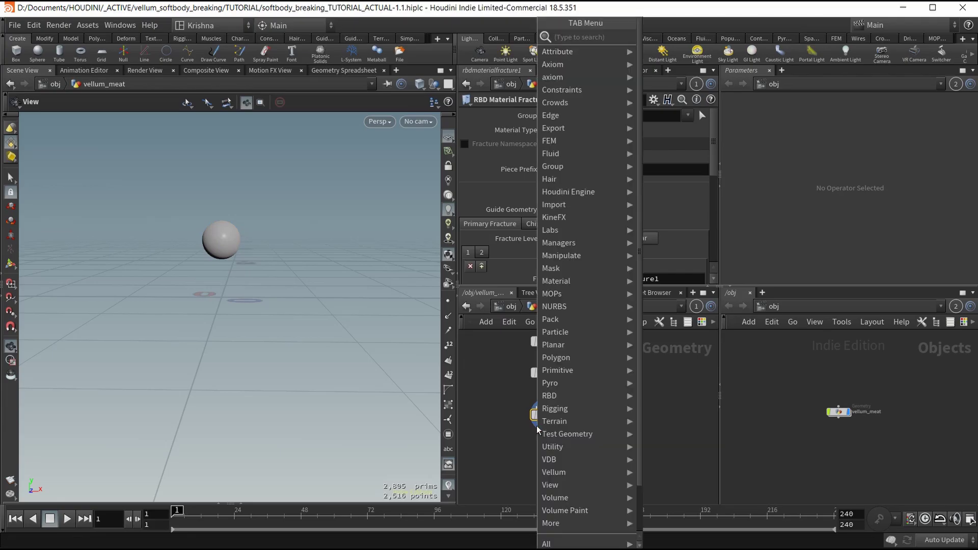
text(rbd)
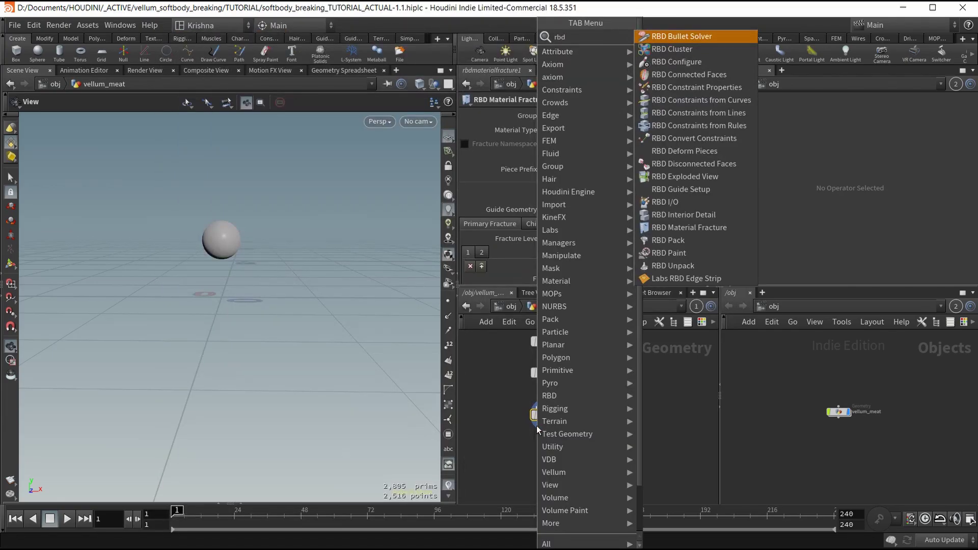
text( exp)
key(Return)
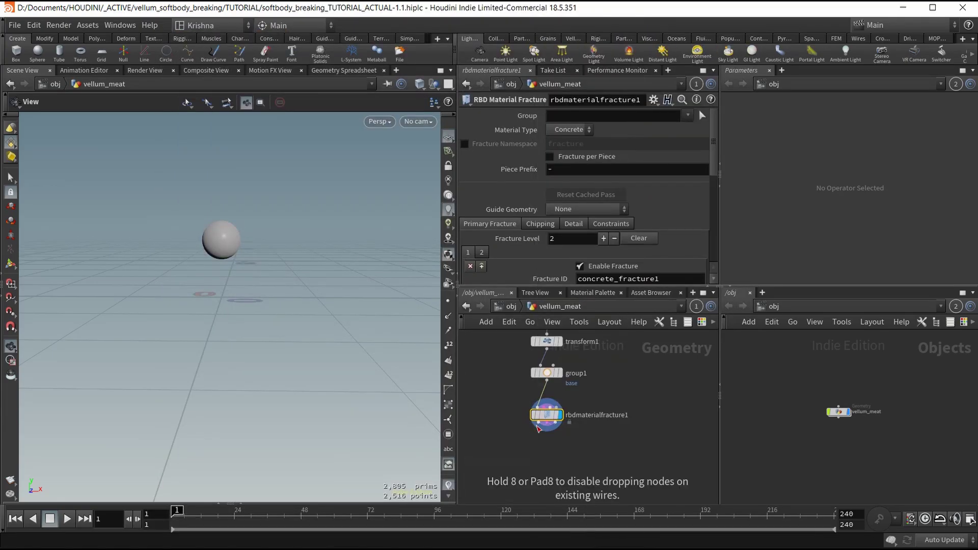
click(538, 430)
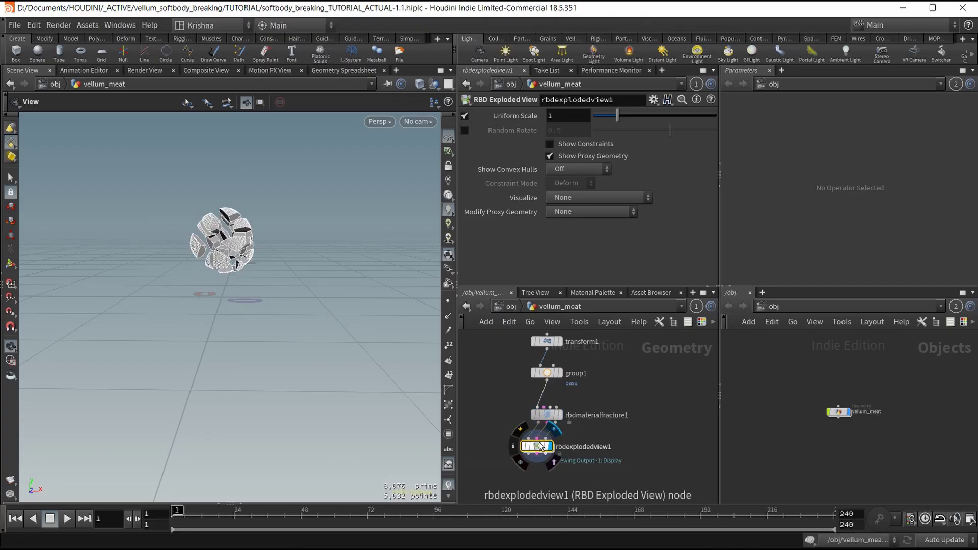
drag(537, 447, 485, 437)
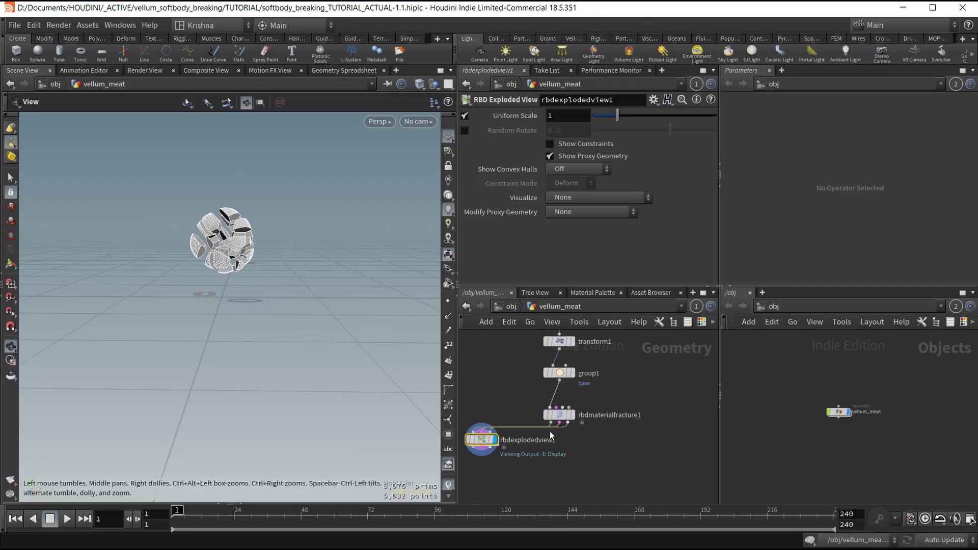
Add an Assemble node, connect it to the material fracture's geometry output, and display it
middle_drag(580, 440, 580, 401)
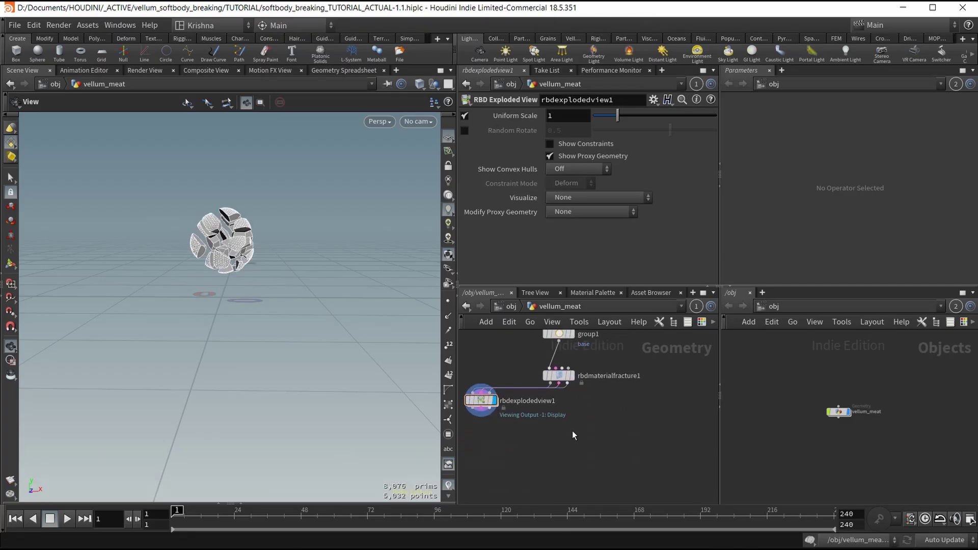
key(Tab)
text(as)
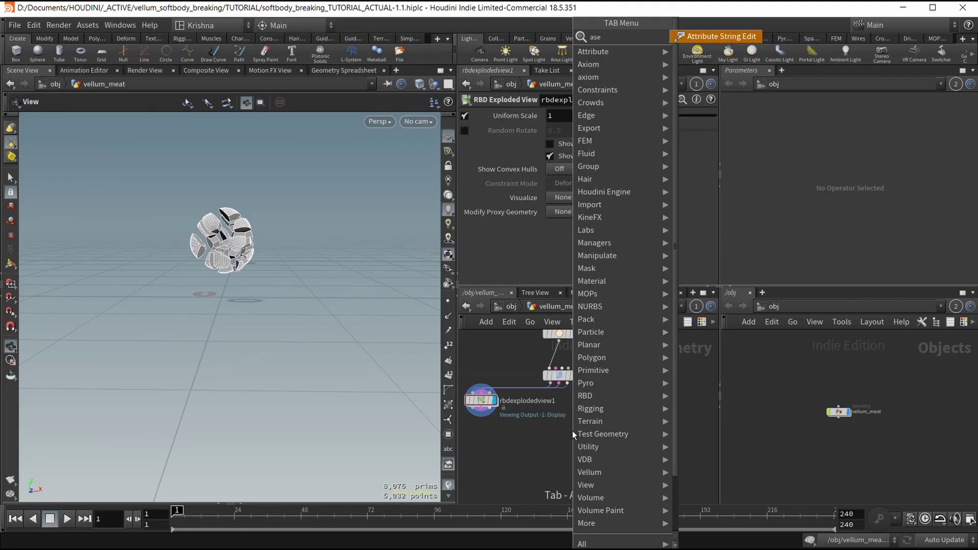
key(Return)
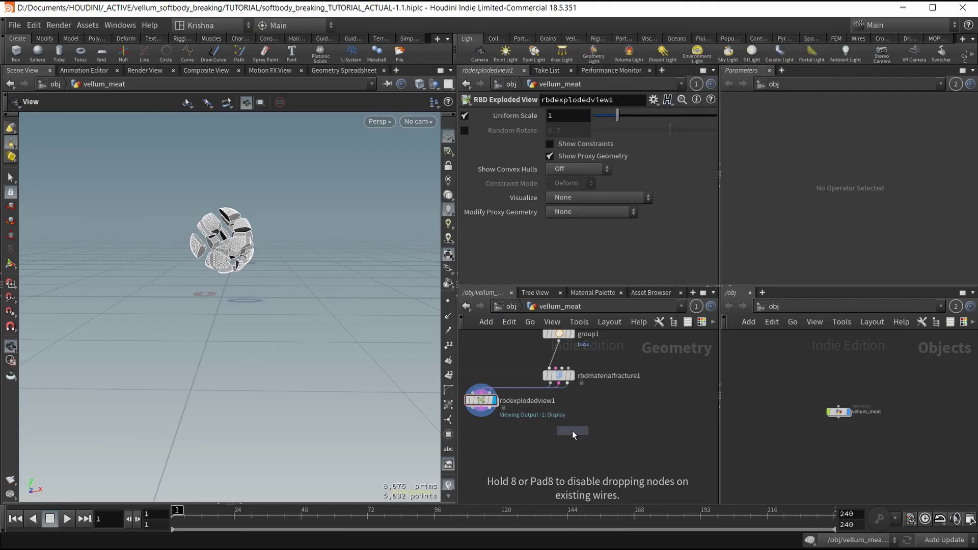
click(556, 429)
click(559, 424)
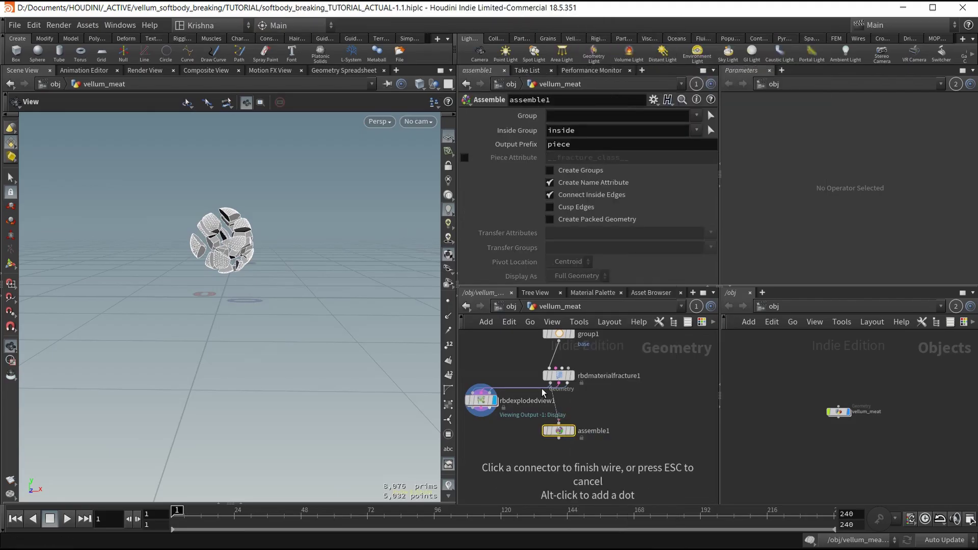
click(554, 384)
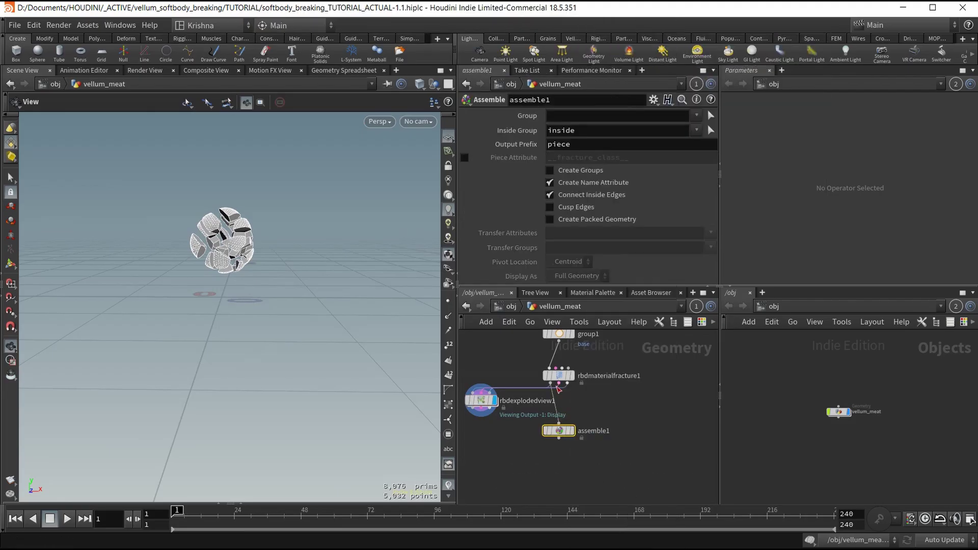
click(574, 432)
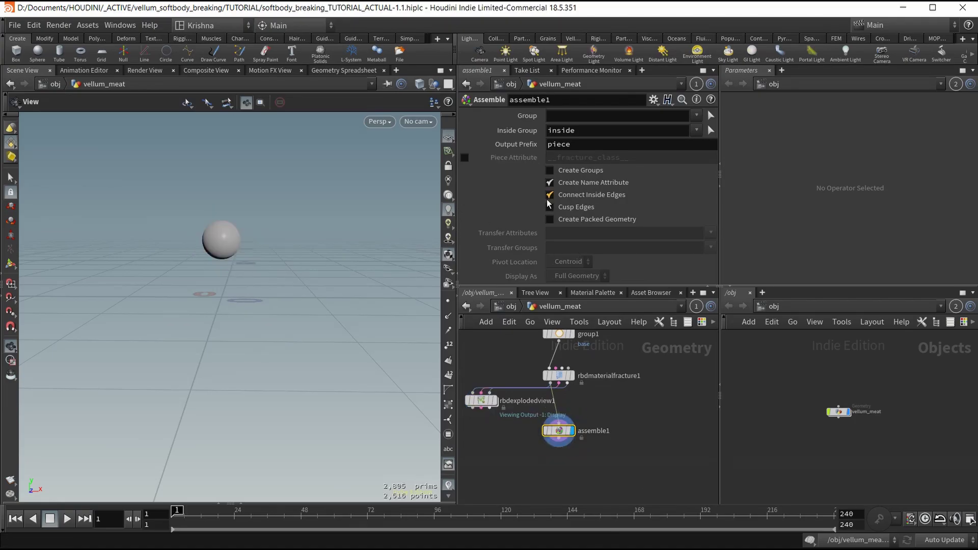
Narrow the 3D viewport to give the parameter and network areas more width
mouse_move(587, 220)
mouse_move(562, 372)
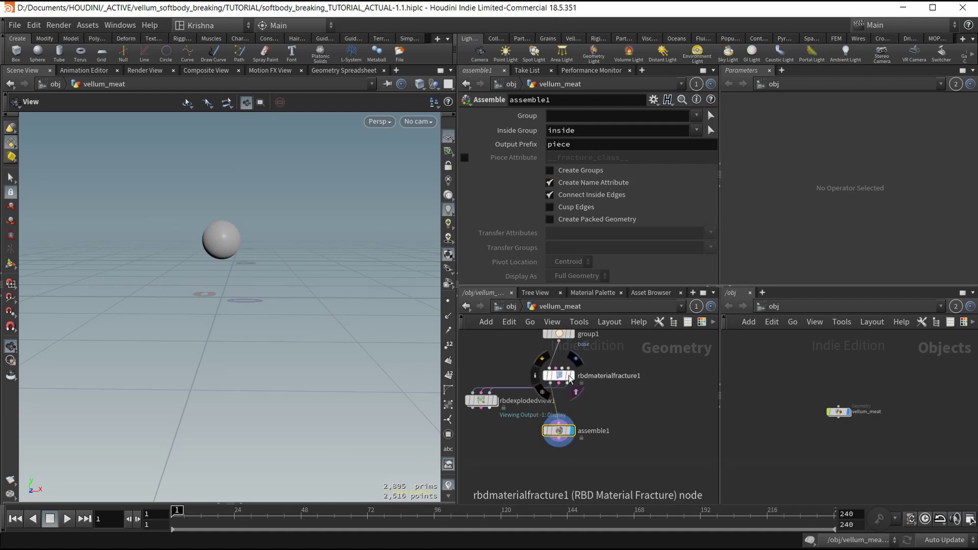
scroll(591, 408, down, 2)
middle_drag(633, 426, 630, 385)
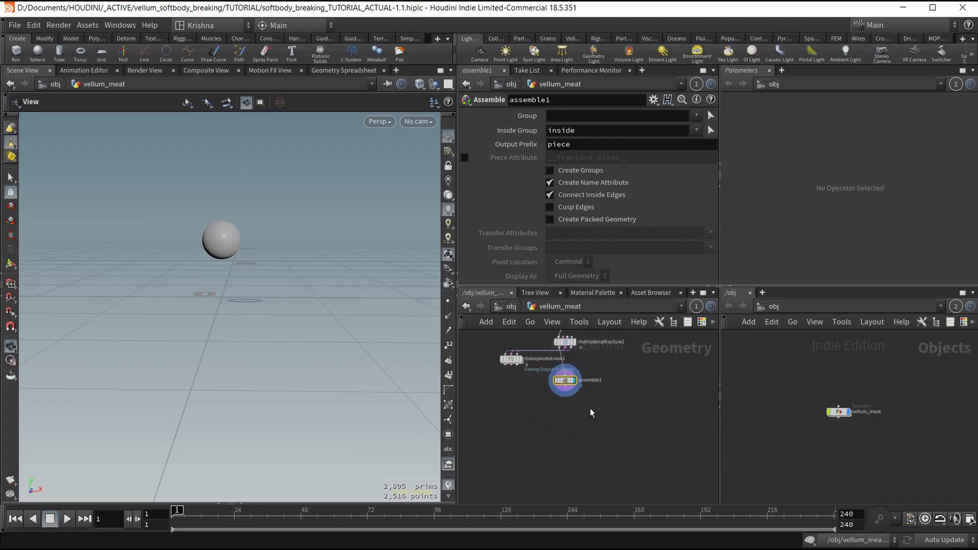
drag(458, 381, 359, 380)
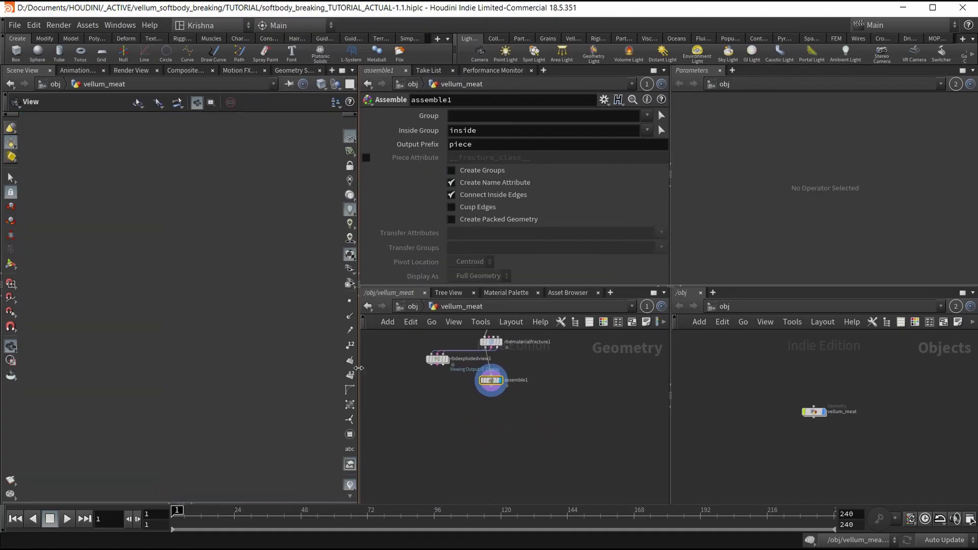
Save the scene file
scroll(520, 419, down, 1)
scroll(501, 416, up, 2)
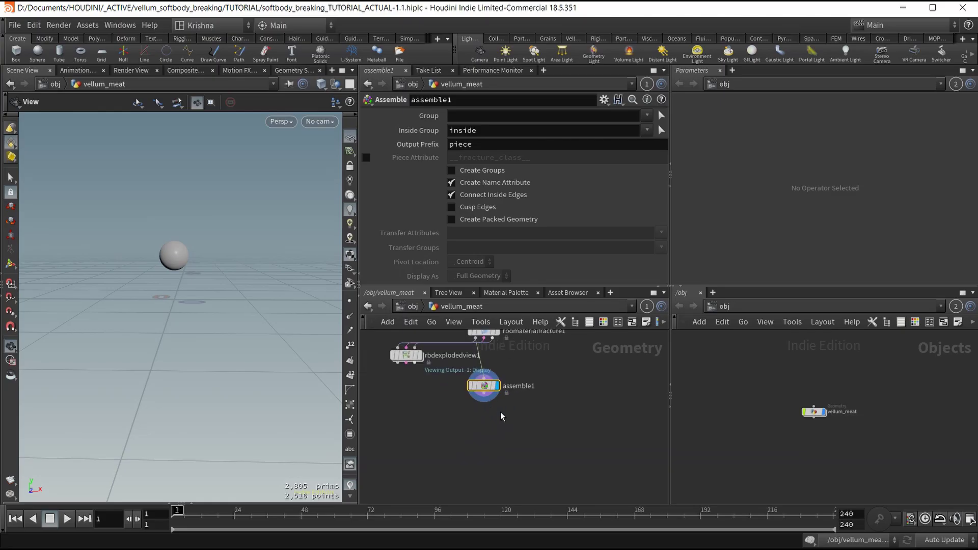
key(ctrl+s)
scroll(485, 424, up, 2)
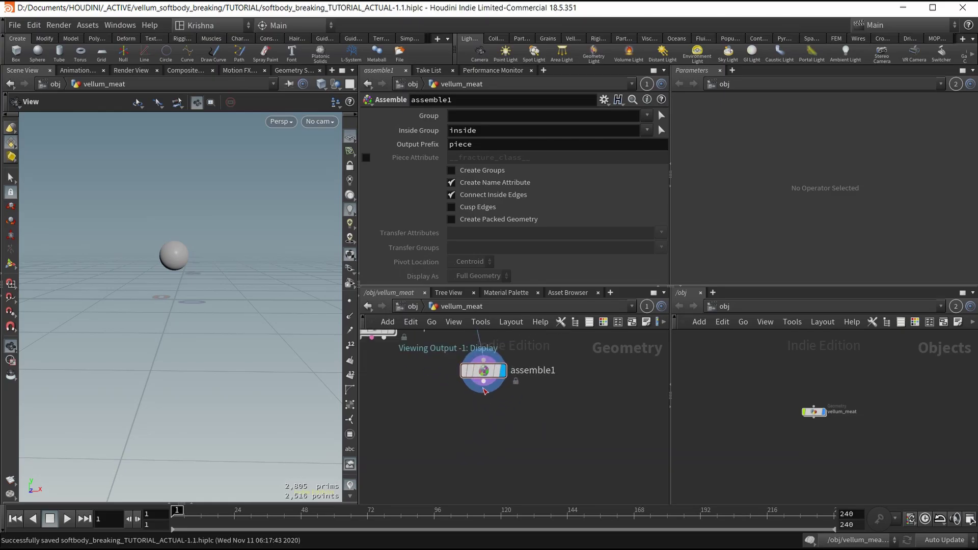
Add a For-Each Named Primitive loop below the Assemble node and display its Block End node
key(Tab)
text(for ea)
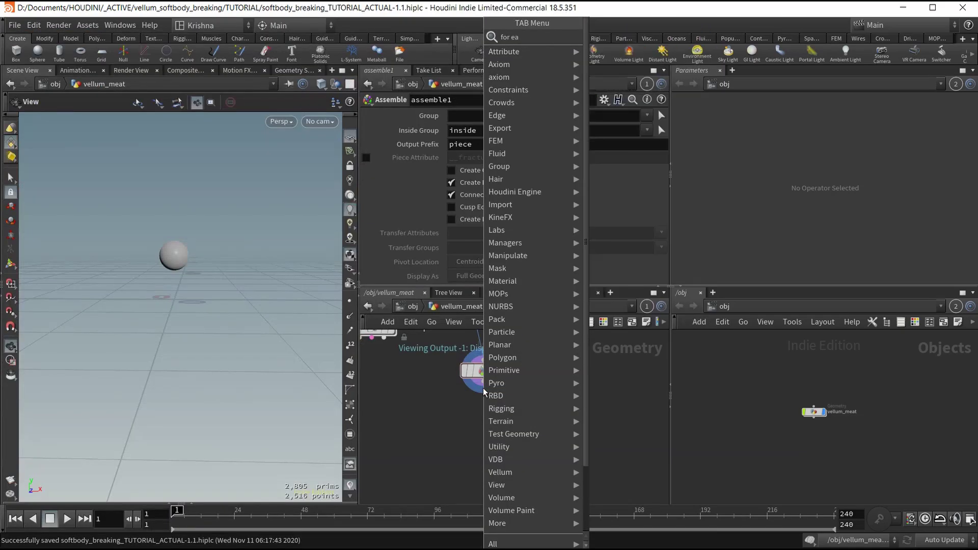
key(Return)
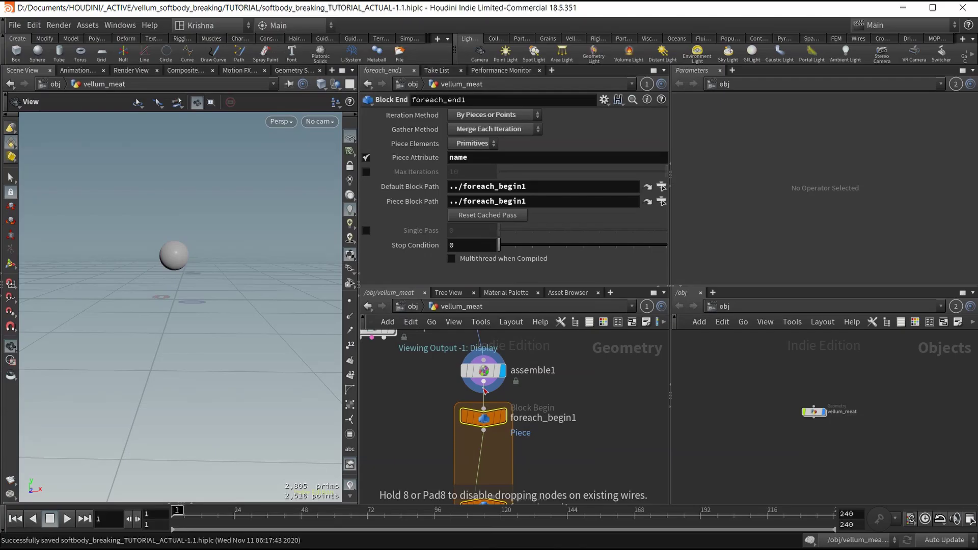
click(485, 391)
scroll(539, 417, down, 2)
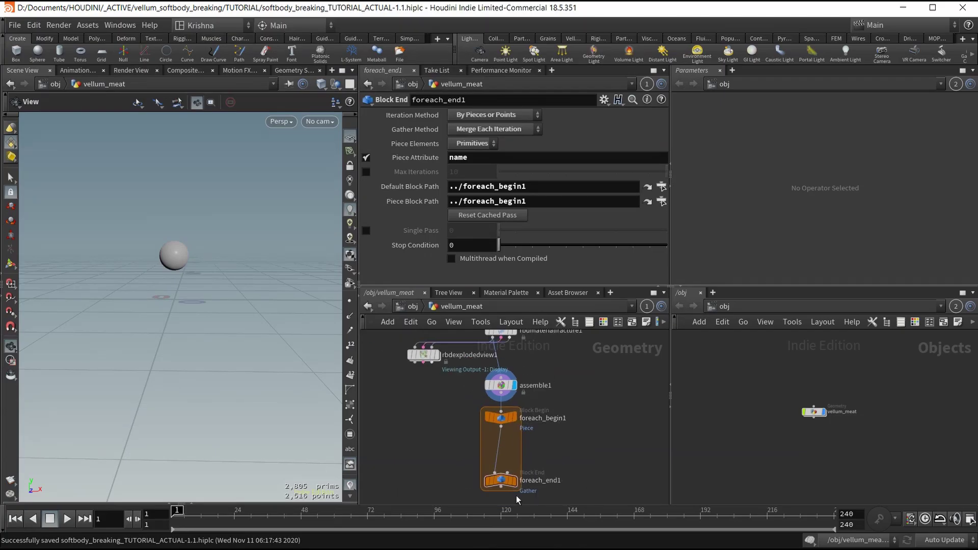
scroll(558, 489, up, 3)
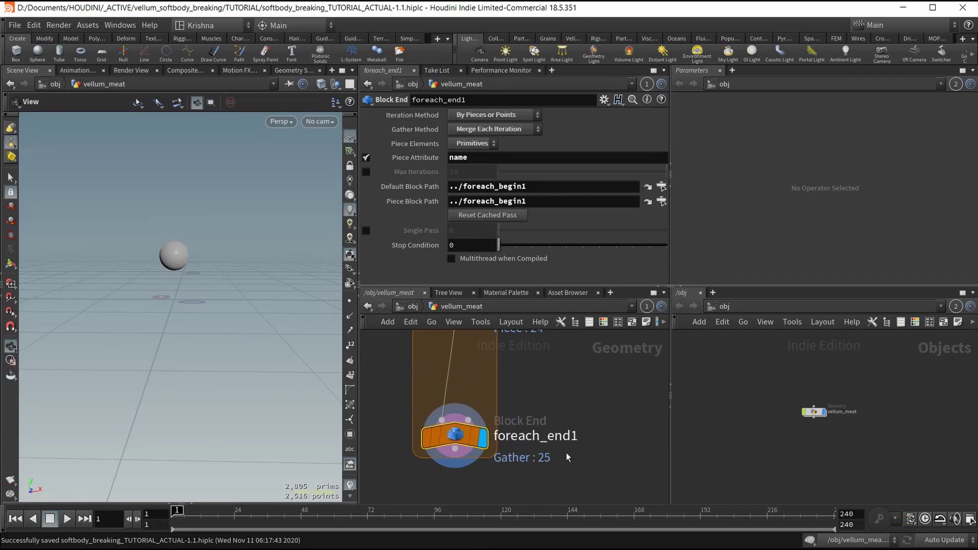
scroll(549, 453, down, 2)
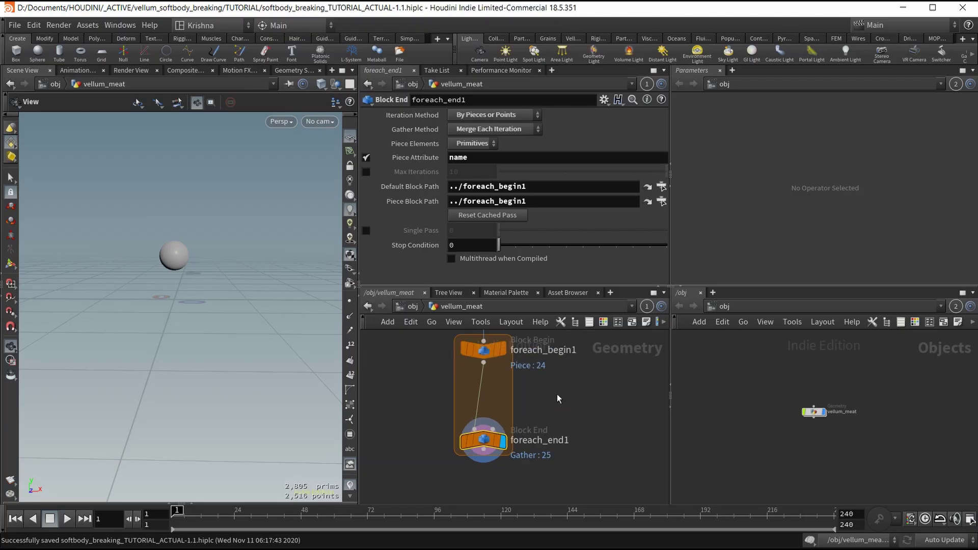
Bypass the assemble1 node above the for-each loop and select it
middle_drag(557, 396, 558, 445)
middle_drag(475, 340, 482, 391)
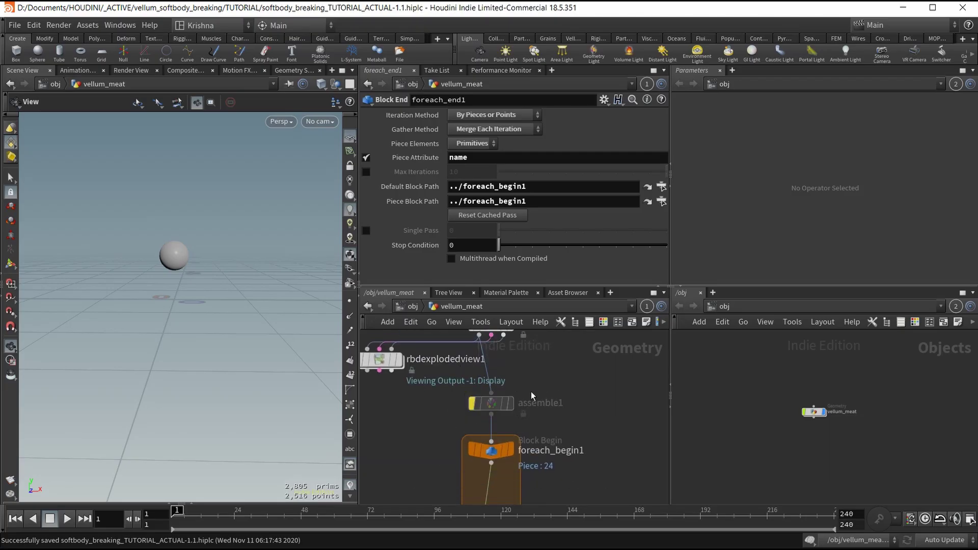
scroll(532, 479, down, 3)
scroll(531, 443, up, 5)
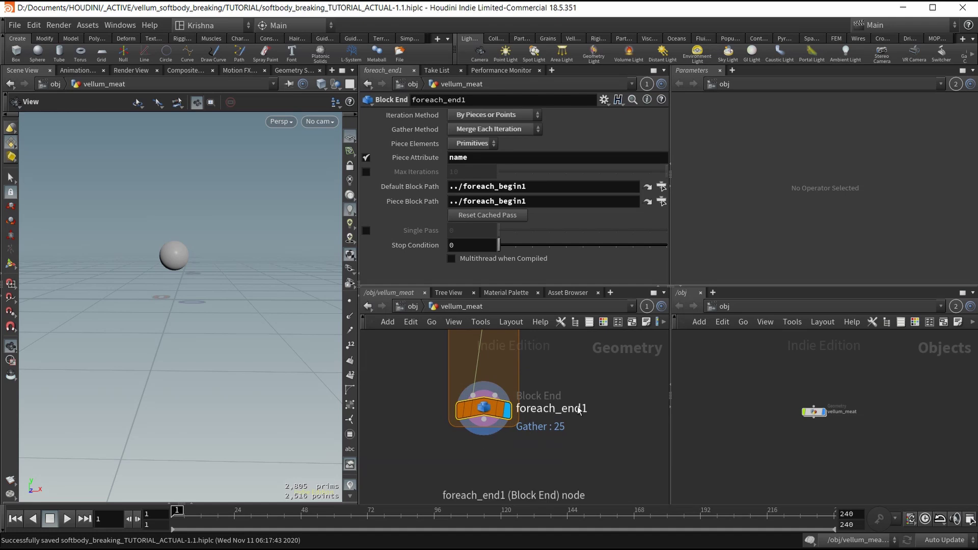
scroll(540, 449, down, 3)
click(511, 388)
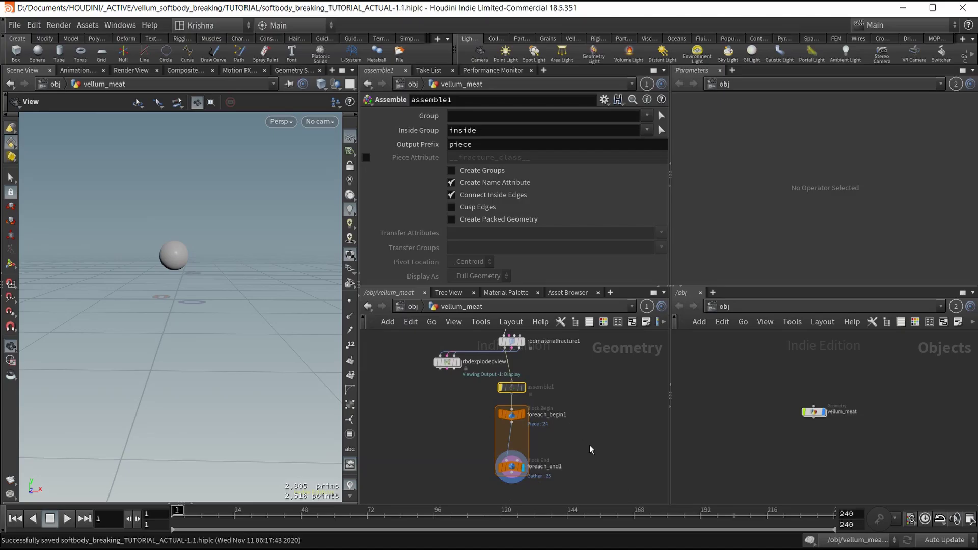
Leave the vellum_meat network and go up to the object level
middle_drag(590, 449, 578, 408)
drag(499, 424, 442, 380)
click(413, 306)
key(Tab)
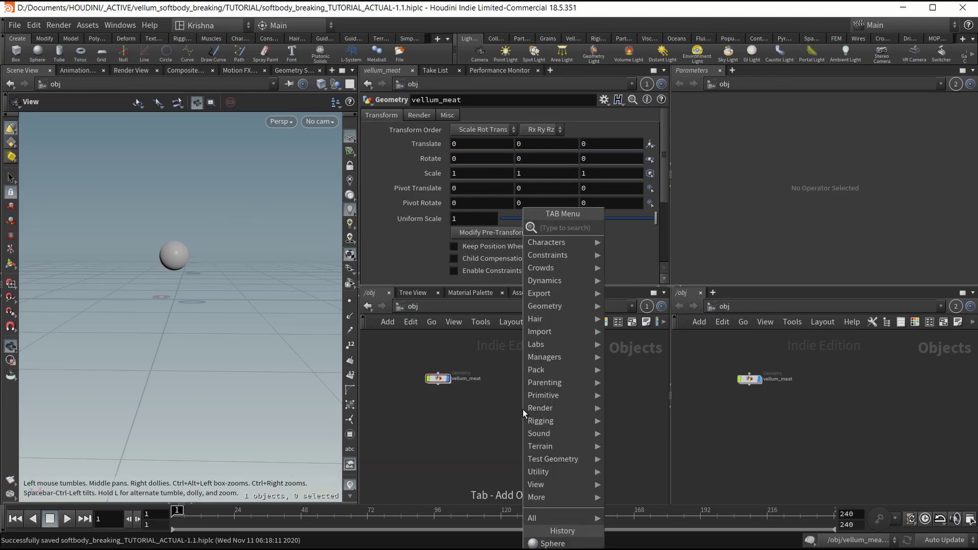
text(sphere)
key(Return)
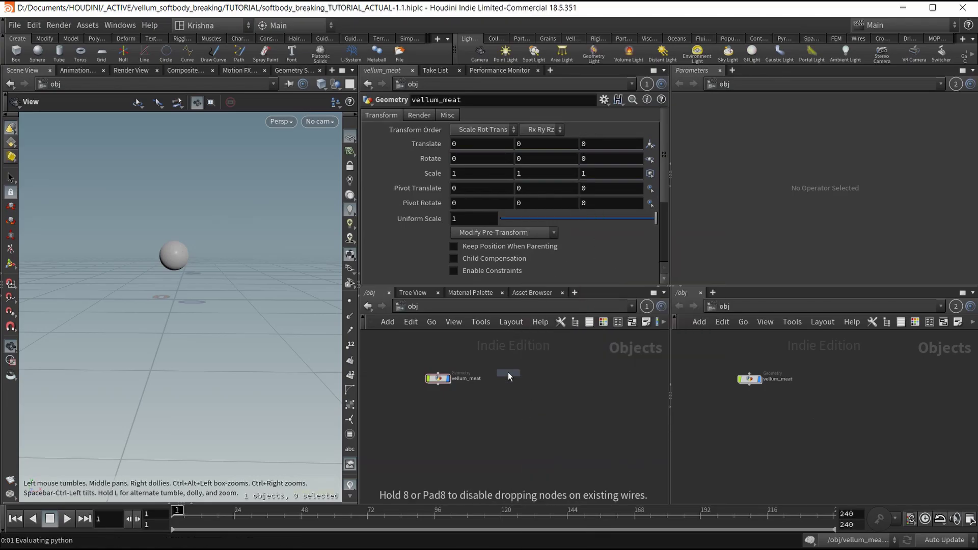
click(508, 378)
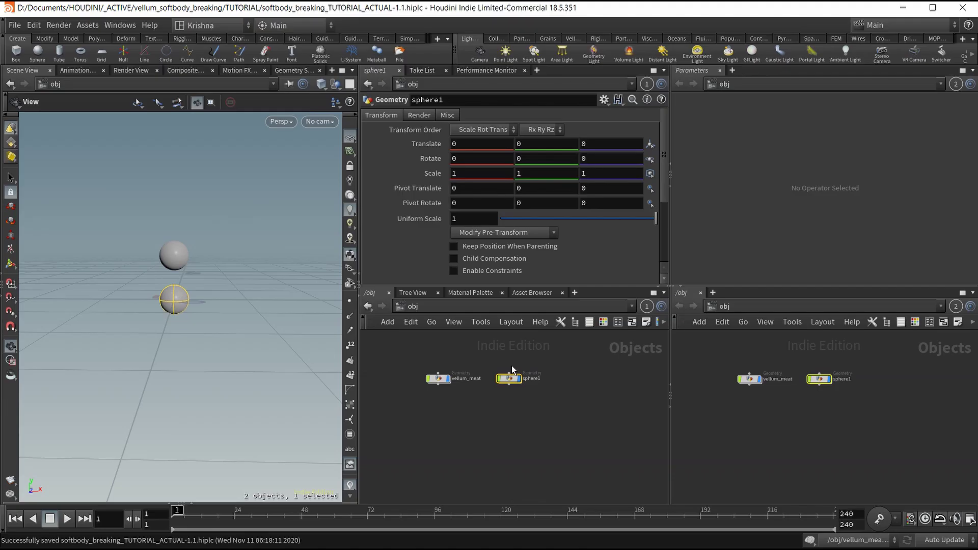
key(Delete)
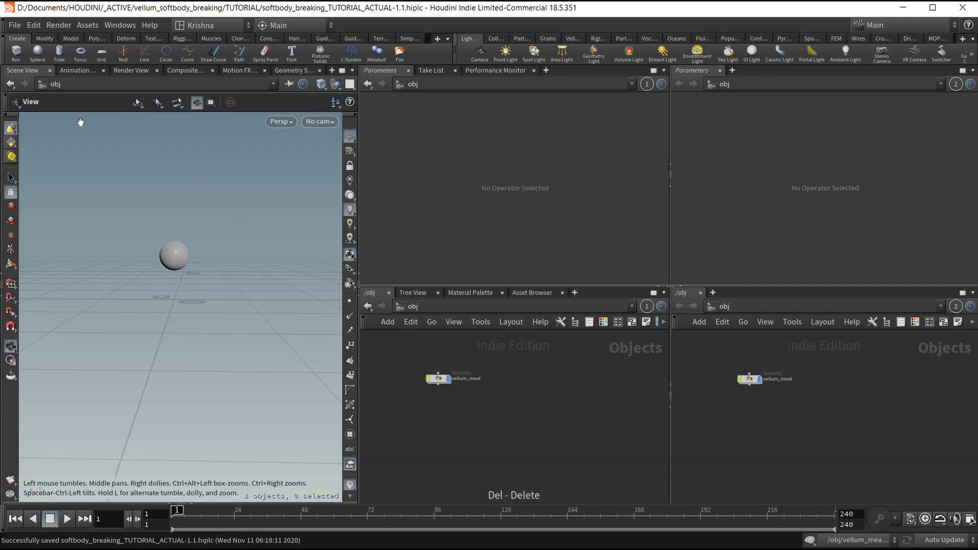
Create a sphere object at the world origin and place its node beside vellum_meat
ctrl+click(39, 57)
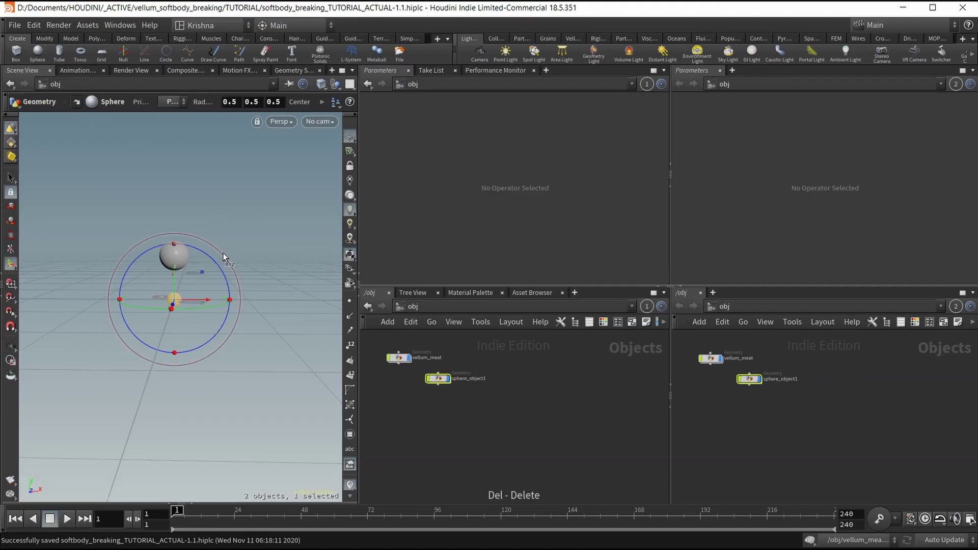
key(Escape)
drag(438, 379, 471, 360)
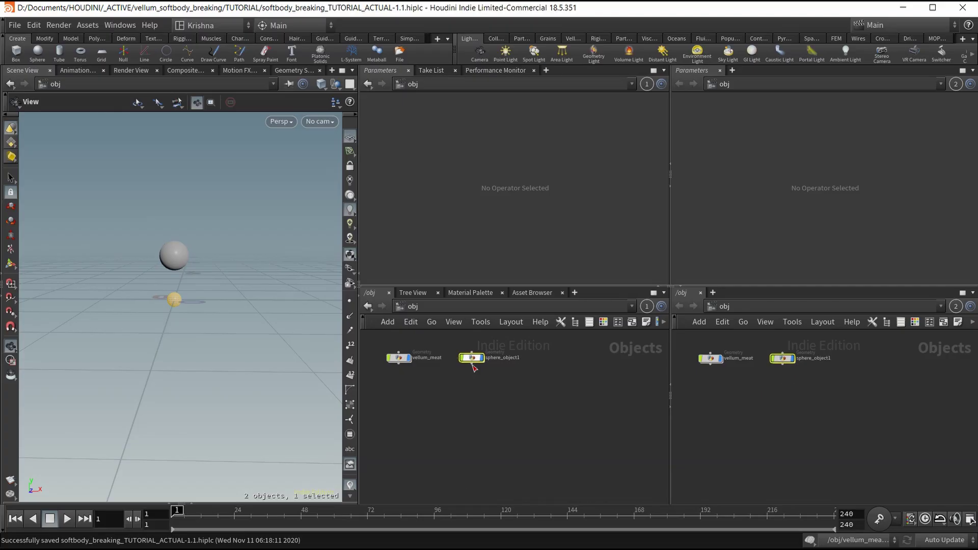
Turn the sphere into a Vellum Tetrahedral Softbody and lay out the sphere, DOP network and softbody nodes in one column
click(571, 39)
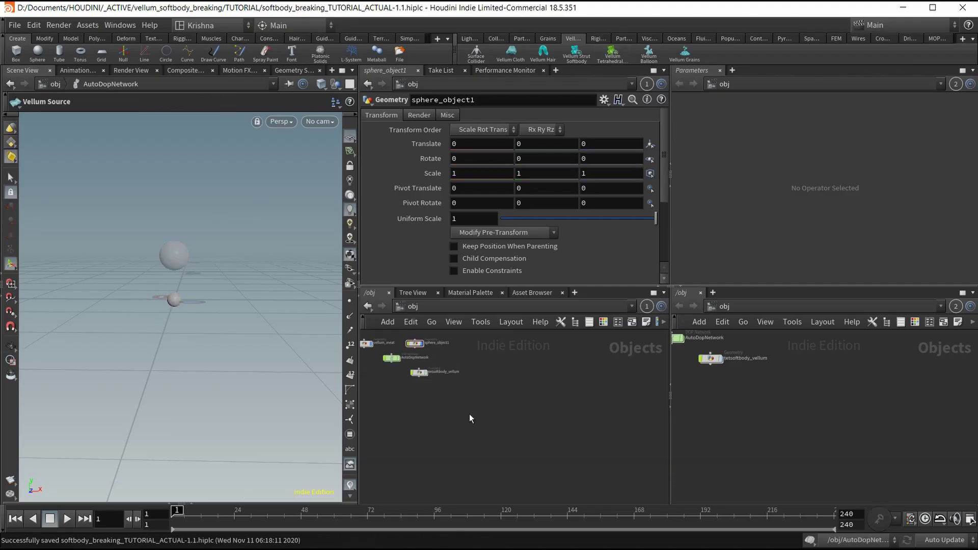
middle_drag(469, 413, 527, 449)
drag(449, 412, 457, 396)
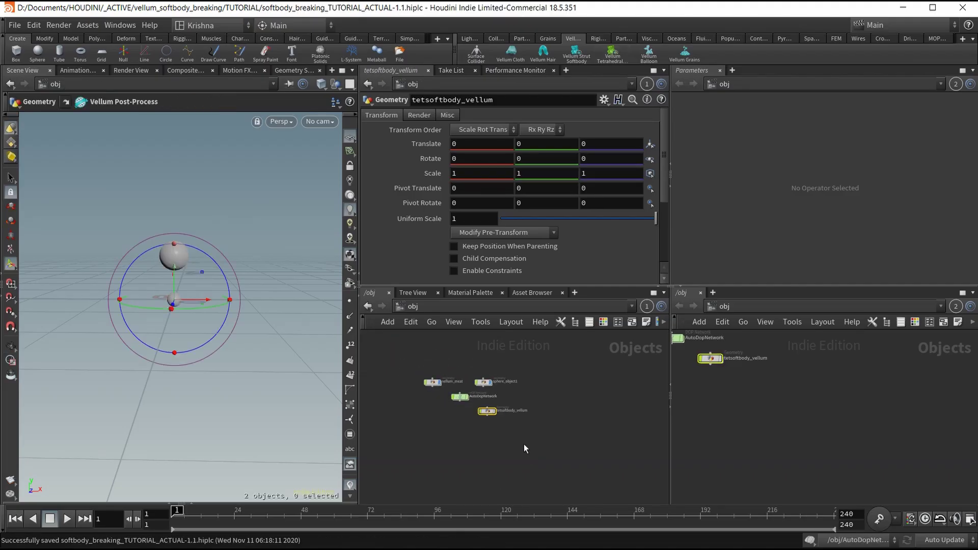
drag(523, 444, 457, 331)
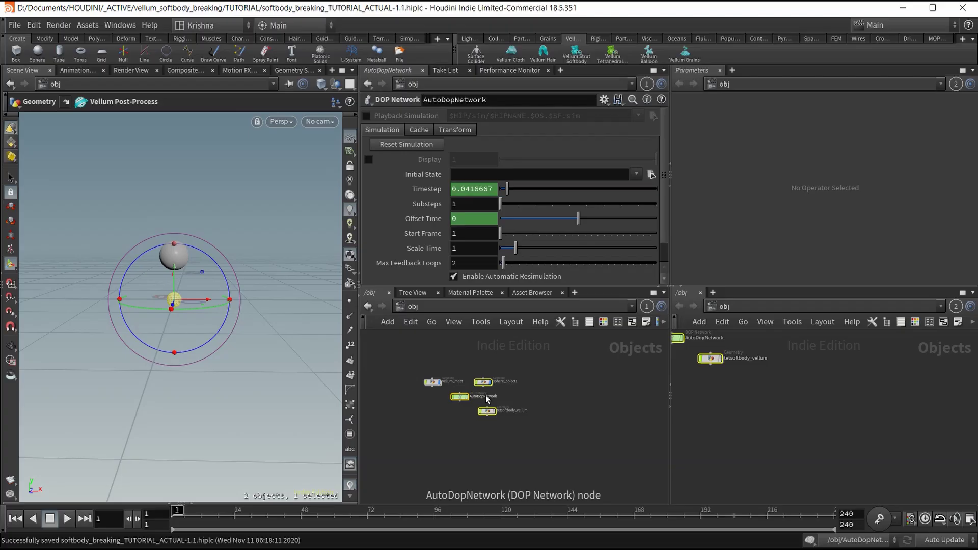
key(l)
drag(460, 381, 499, 383)
click(586, 418)
scroll(505, 394, up, 5)
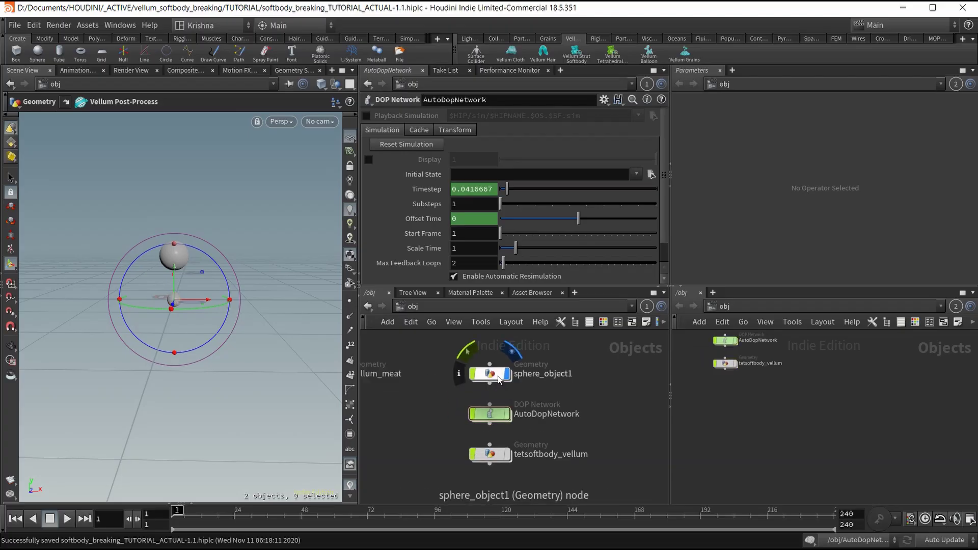
Open sphere_object1 in the second network editor and bring its softbody setup node chain into view
middle_drag(694, 400, 759, 452)
scroll(792, 360, up, 5)
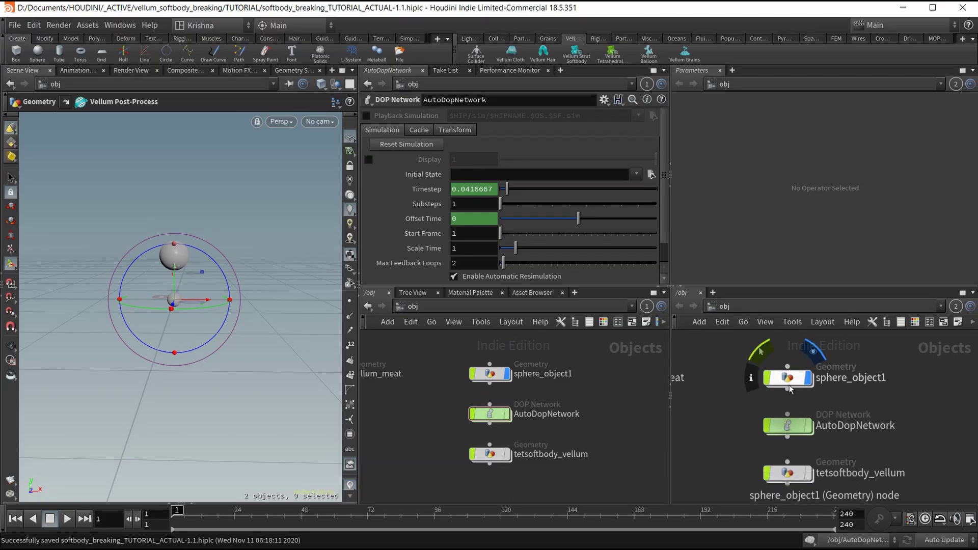
double_click(788, 380)
scroll(807, 410, up, 3)
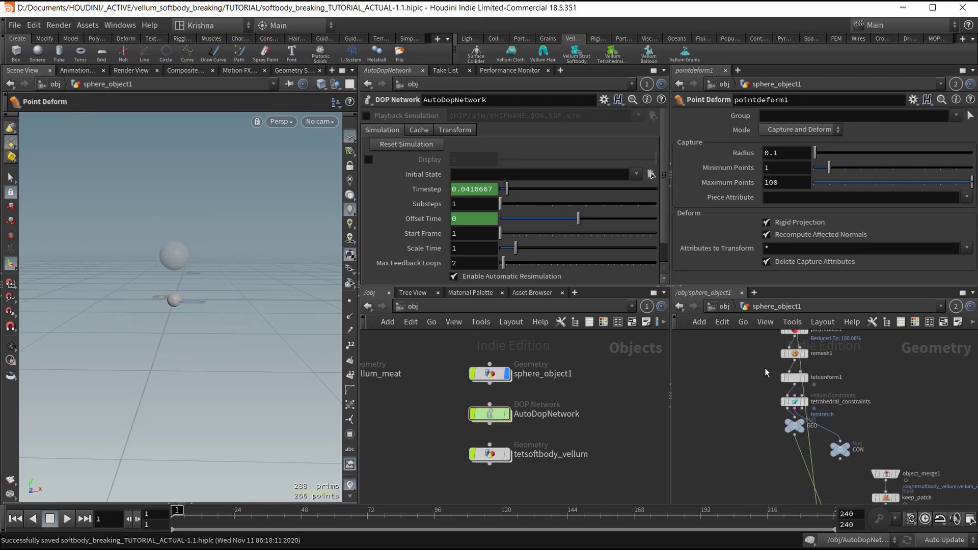
middle_drag(765, 368, 771, 431)
drag(762, 389, 751, 474)
click(811, 434)
scroll(810, 434, down, 3)
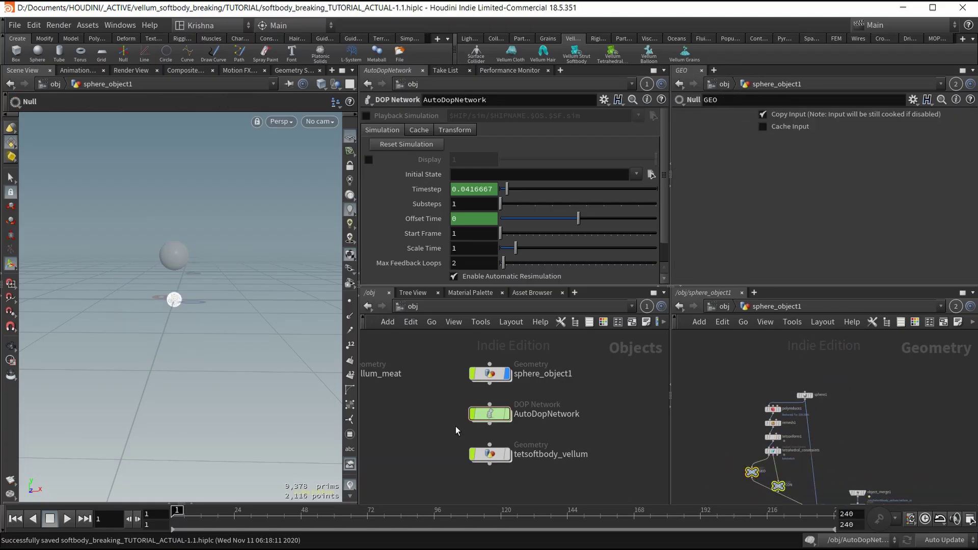
Enter the vellum_meat network in the first network editor and move foreach_end1 down to make room inside the loop
middle_drag(429, 423, 456, 415)
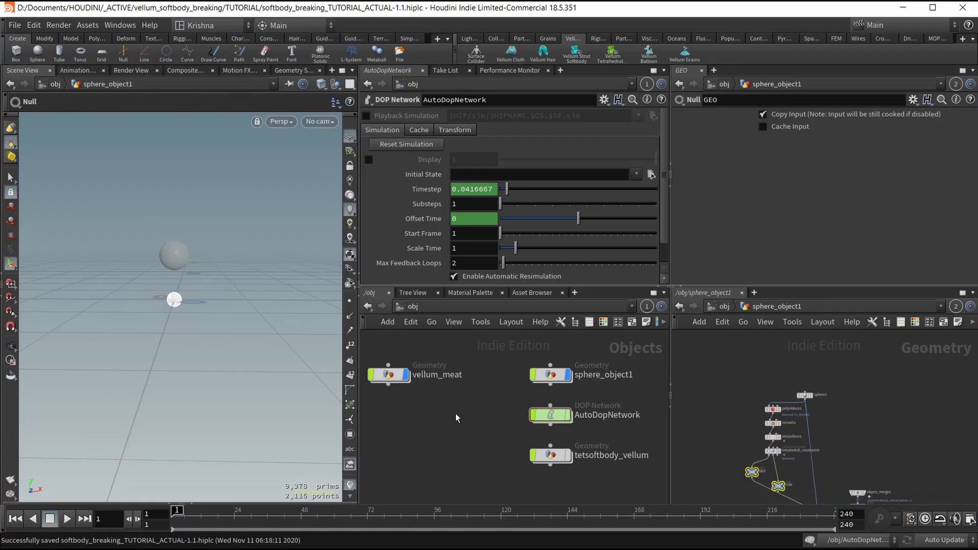
double_click(388, 376)
drag(494, 450, 503, 478)
middle_drag(553, 387, 554, 396)
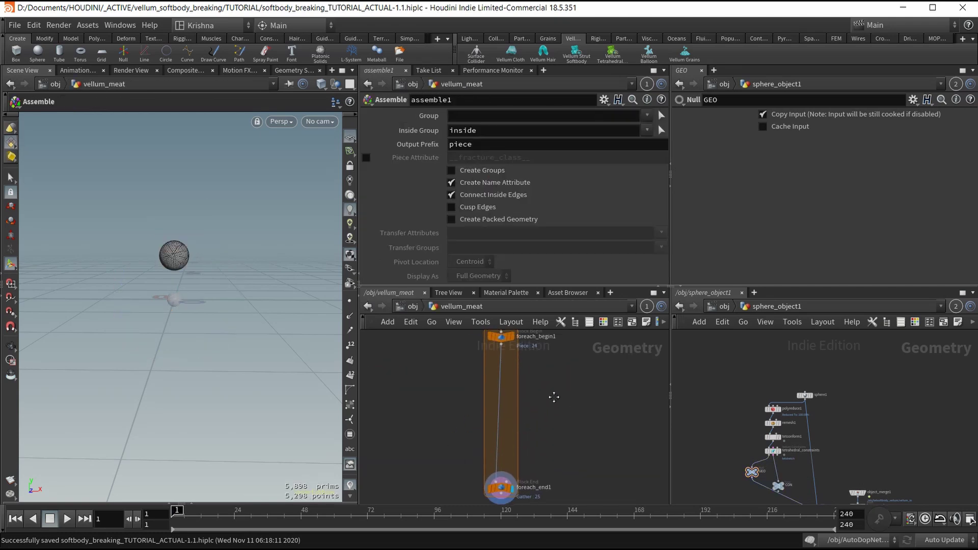
Copy polyreduce1, remesh1 and tetconform1 from sphere_object1 into vellum_meat and insert them between foreach_begin1 and foreach_end1
drag(743, 405, 777, 439)
scroll(777, 433, up, 3)
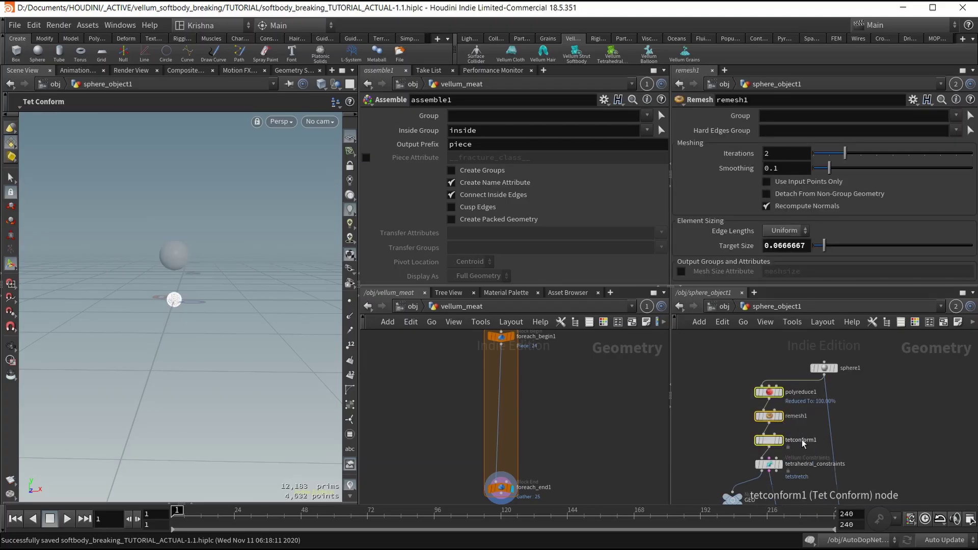
key(ctrl+c)
click(438, 394)
key(ctrl+v)
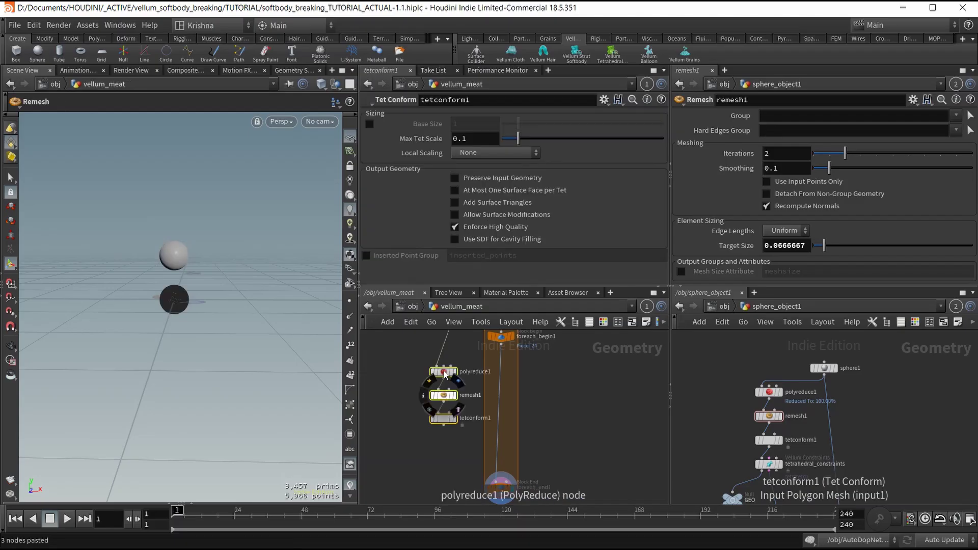
drag(444, 372, 502, 363)
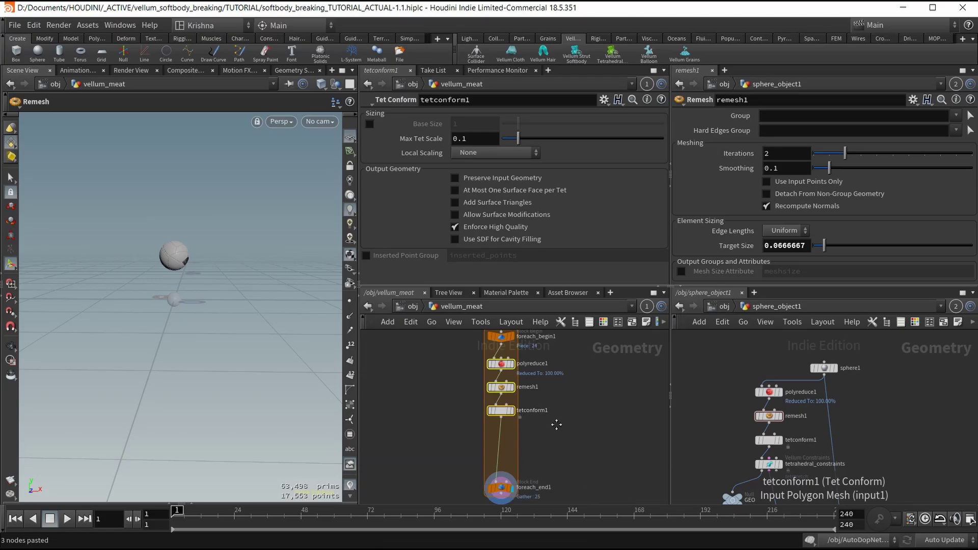
Move foreach_end1 up beneath tetconform1 and enable its Single Pass option
middle_drag(556, 423, 554, 407)
drag(498, 474, 499, 431)
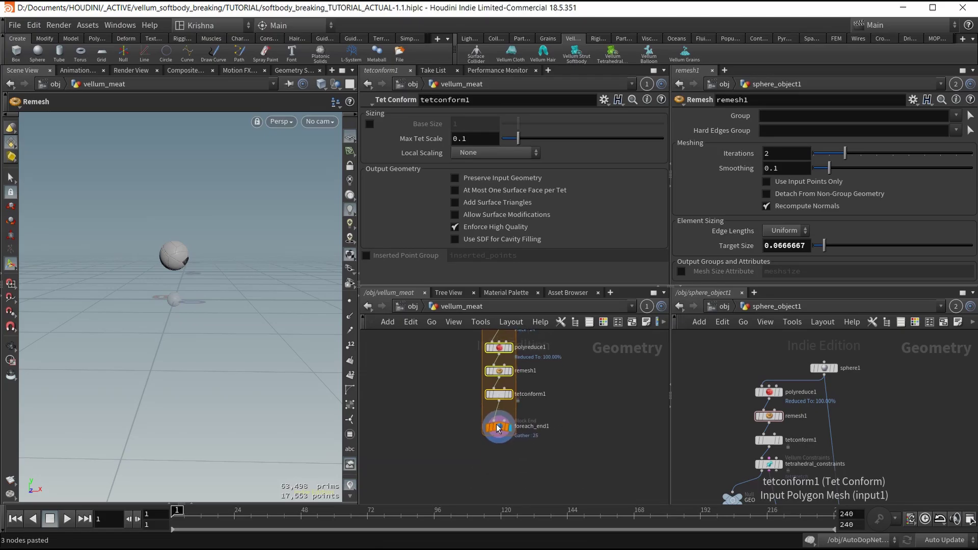
click(366, 230)
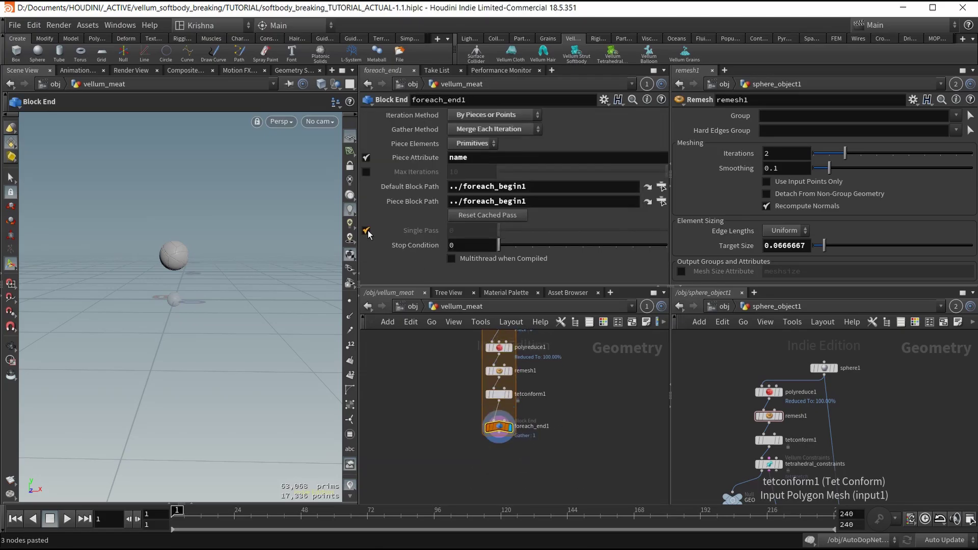
middle_drag(561, 351, 564, 421)
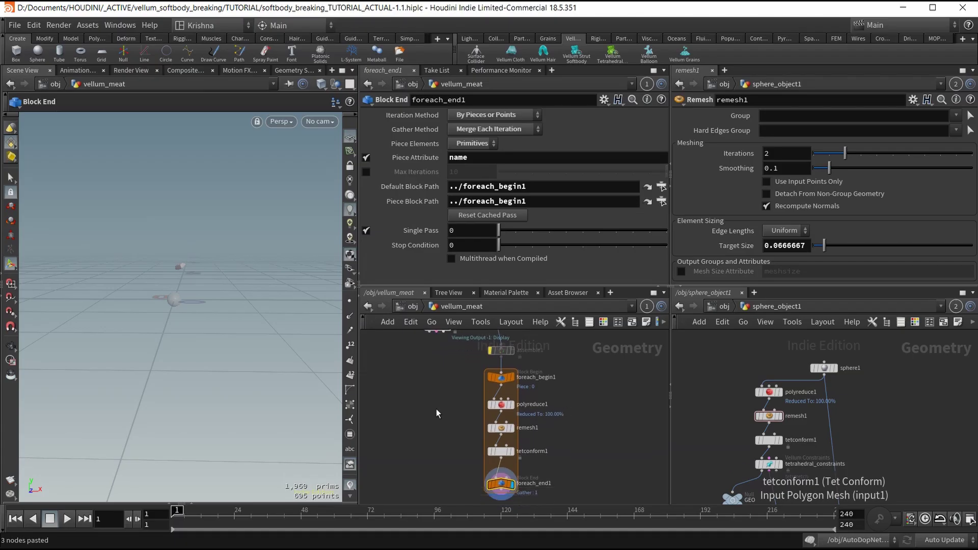
Hide other objects in the viewport and frame the single fractured piece for inspection
click(336, 85)
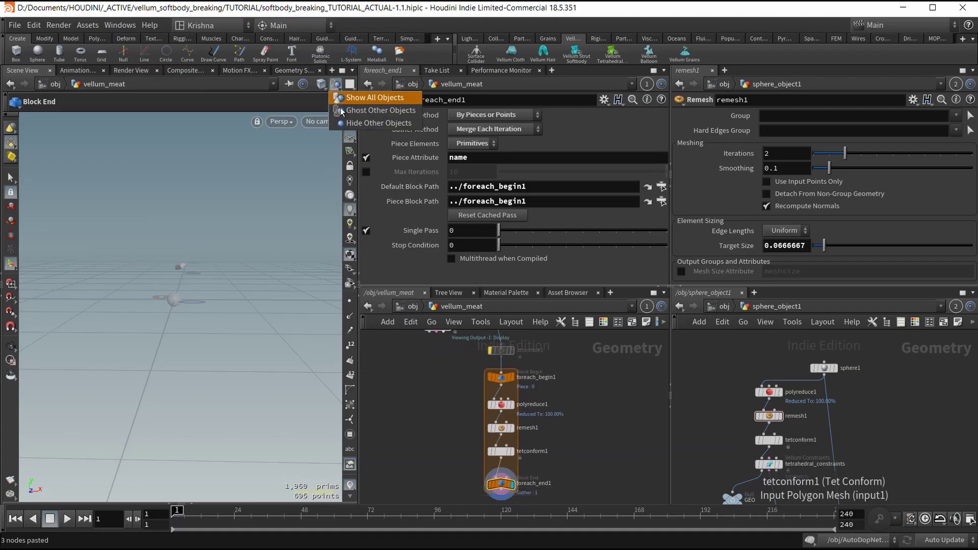
click(350, 125)
key(space+g)
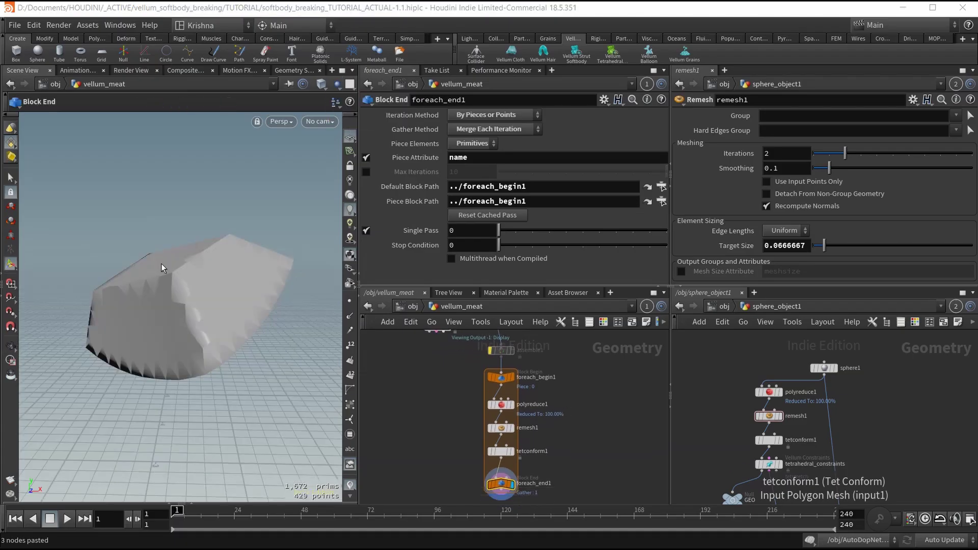
alt+right_drag(175, 270, 176, 283)
drag(176, 283, 178, 300)
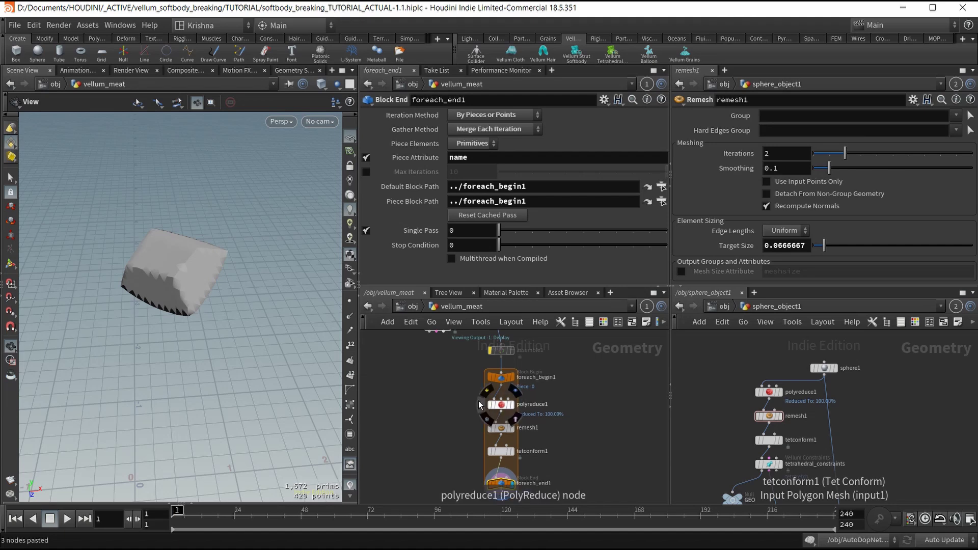
Inspect the parameters of polyreduce1, remesh1 and tetconform1 inside the vellum_meat loop
click(501, 404)
click(504, 429)
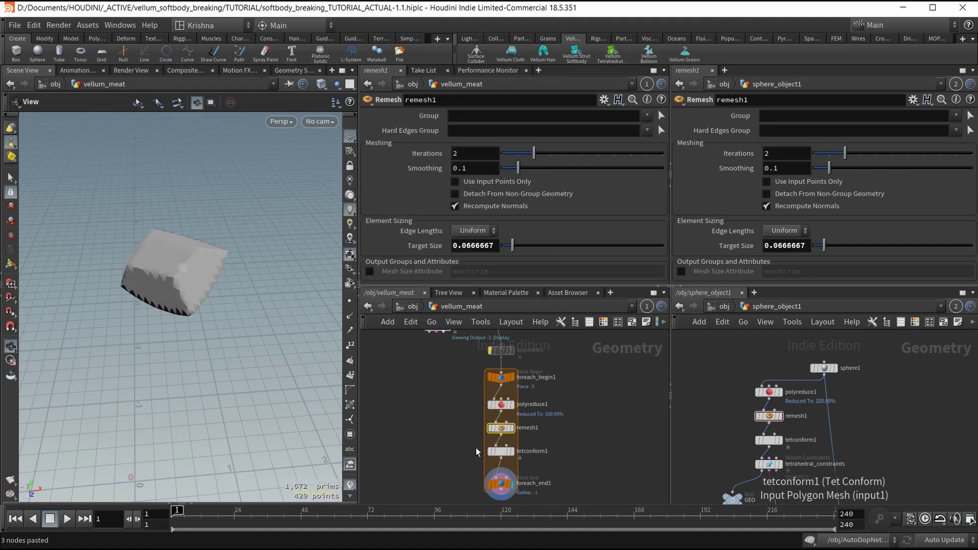
click(529, 456)
Copy tetrahedral_constraints from sphere_object1 into vellum_meat, wire it beneath foreach_end1 and display its output
scroll(560, 433, down, 3)
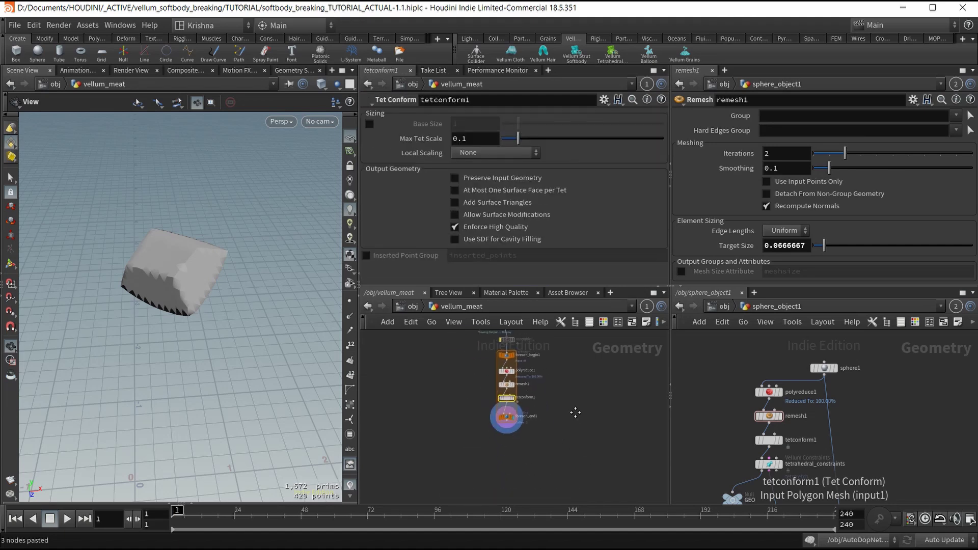
middle_drag(531, 451, 534, 415)
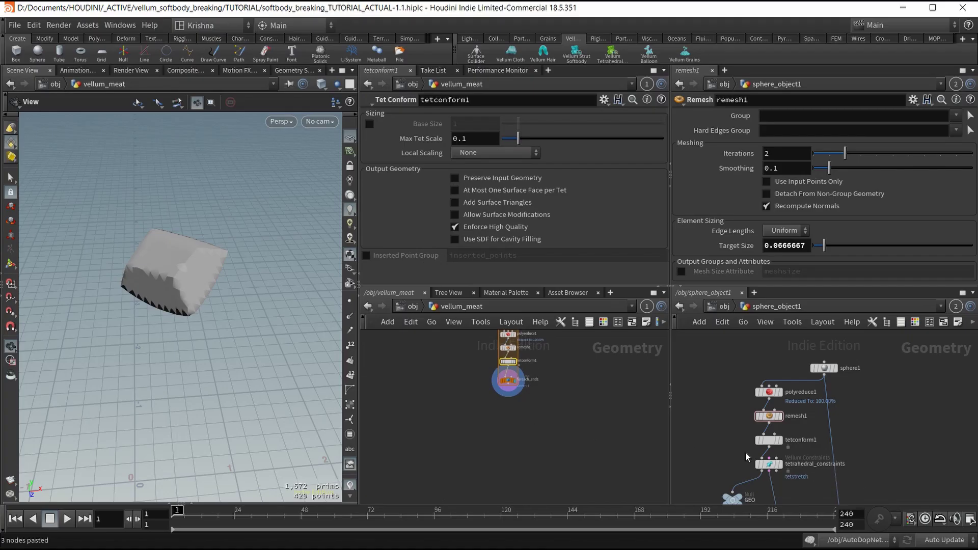
click(770, 464)
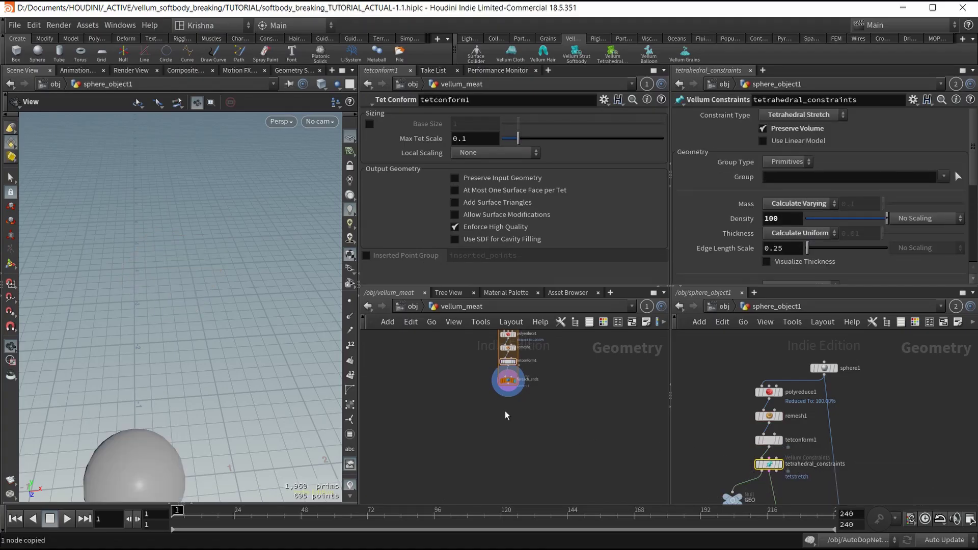
scroll(508, 390, up, 3)
key(ctrl+v)
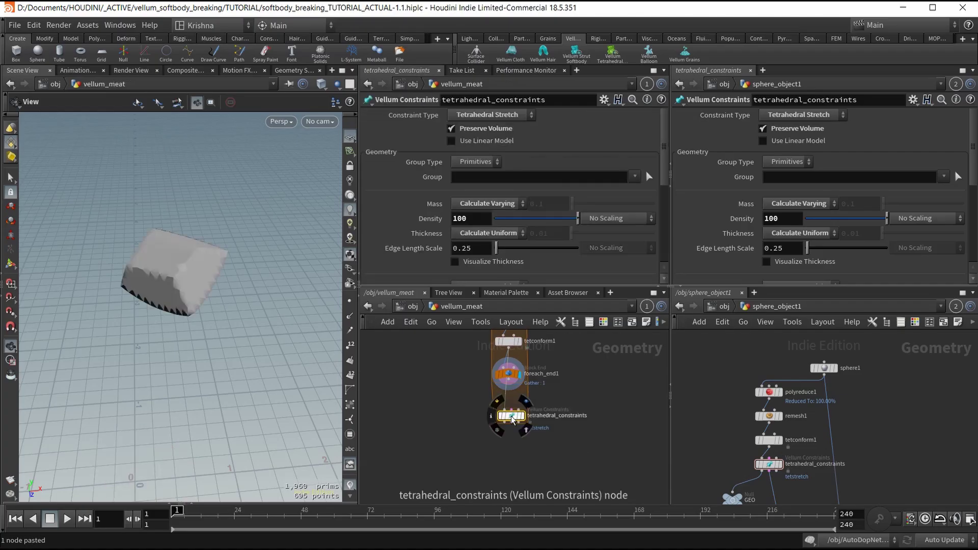
drag(512, 416, 508, 378)
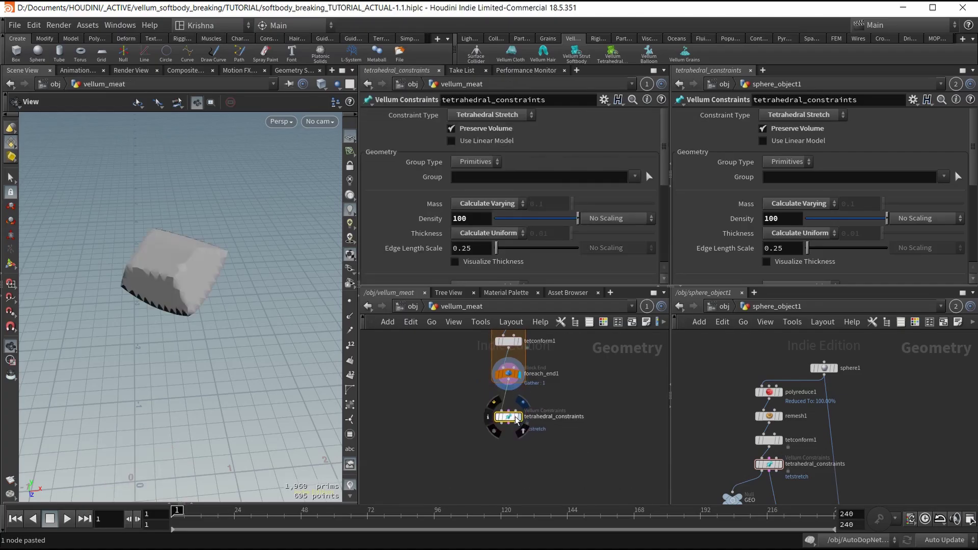
scroll(210, 285, down, 2)
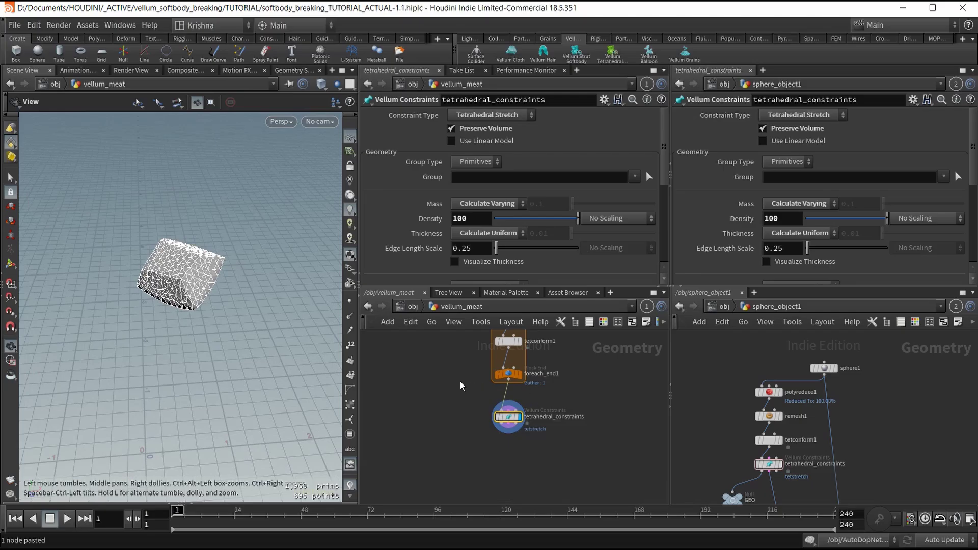
Disable Single Pass on foreach_end1 to process every piece, frame the whole sphere and save the scene
click(508, 375)
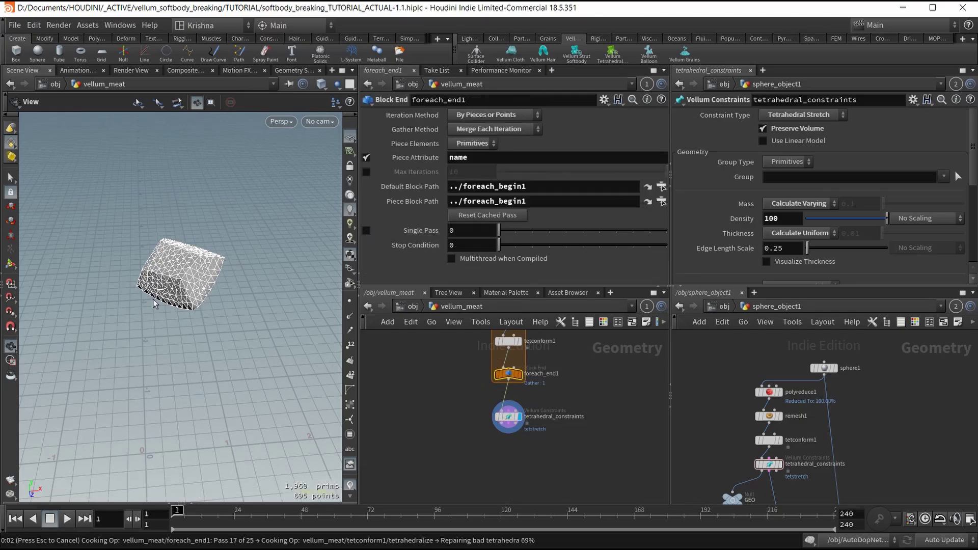
scroll(167, 295, down, 5)
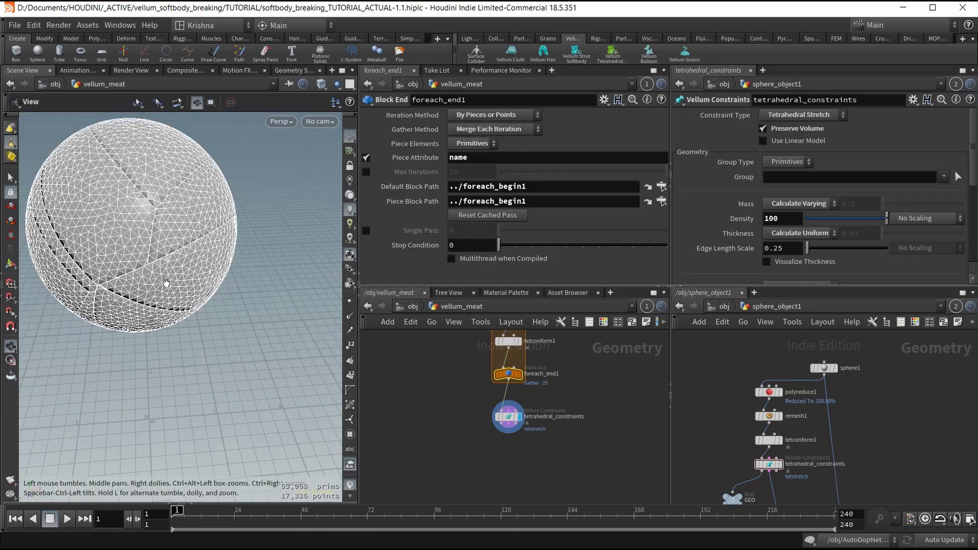
scroll(167, 291, down, 2)
key(f)
middle_drag(170, 265, 171, 245)
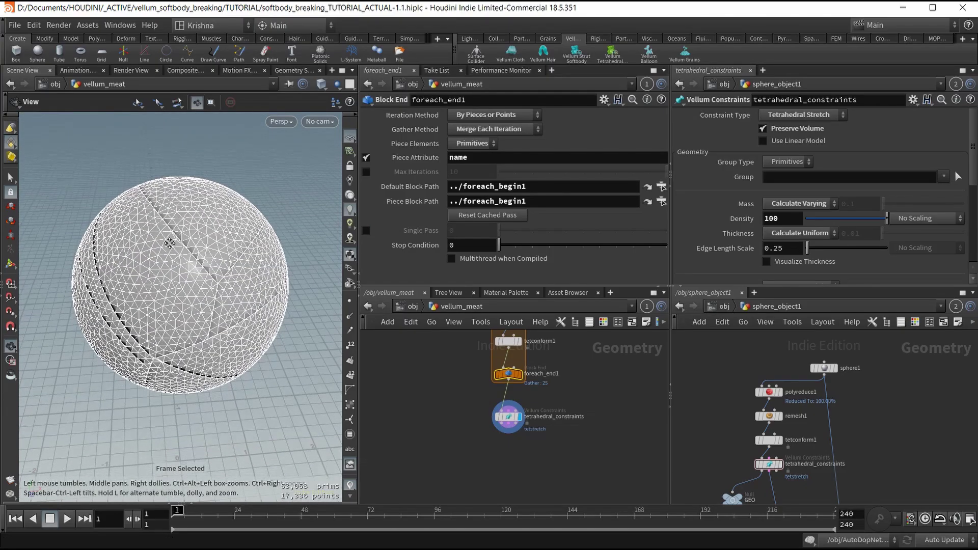
scroll(176, 255, down, 4)
drag(175, 255, 186, 231)
scroll(188, 266, down, 2)
middle_drag(197, 291, 199, 258)
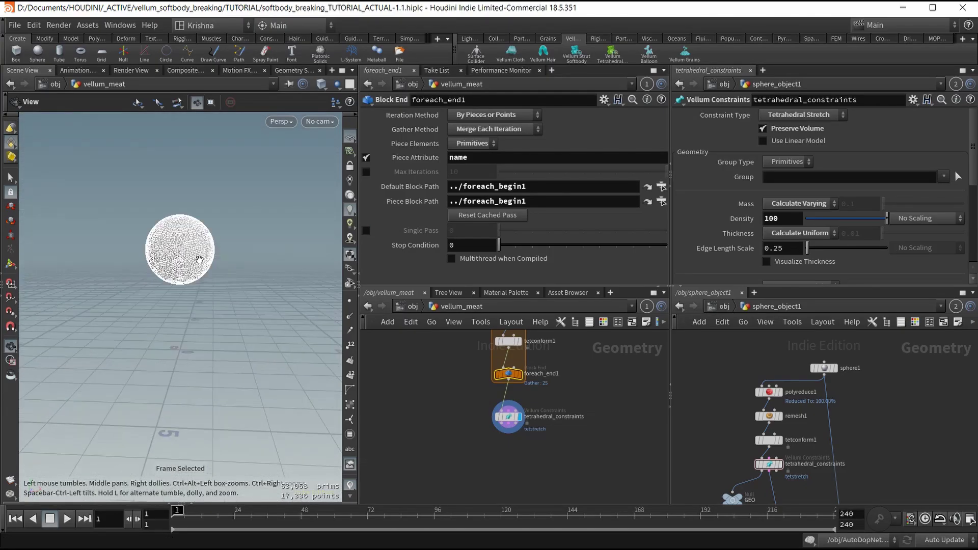
scroll(206, 268, down, 2)
scroll(533, 433, down, 2)
middle_drag(545, 449, 534, 442)
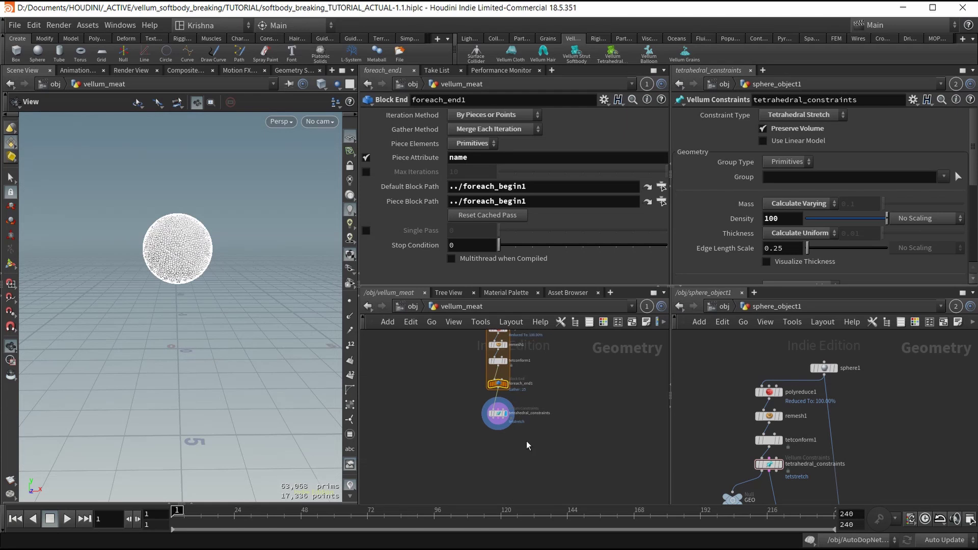
scroll(526, 442, up, 2)
key(ctrl+s)
Copy the GEO and CON nulls from sphere_object1 into vellum_meat beneath tetrahedral_constraints, and save the scene
scroll(812, 357, down, 4)
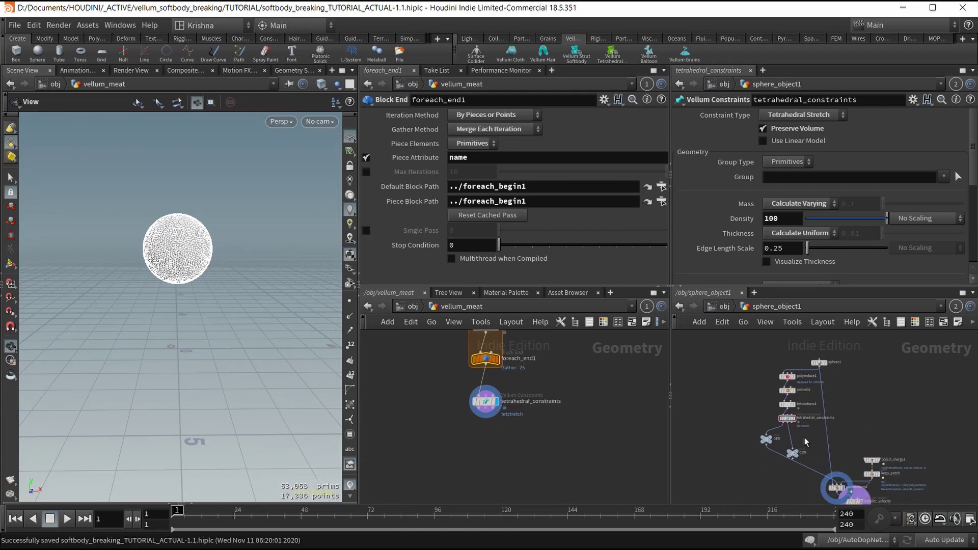
click(765, 438)
key(ctrl+c)
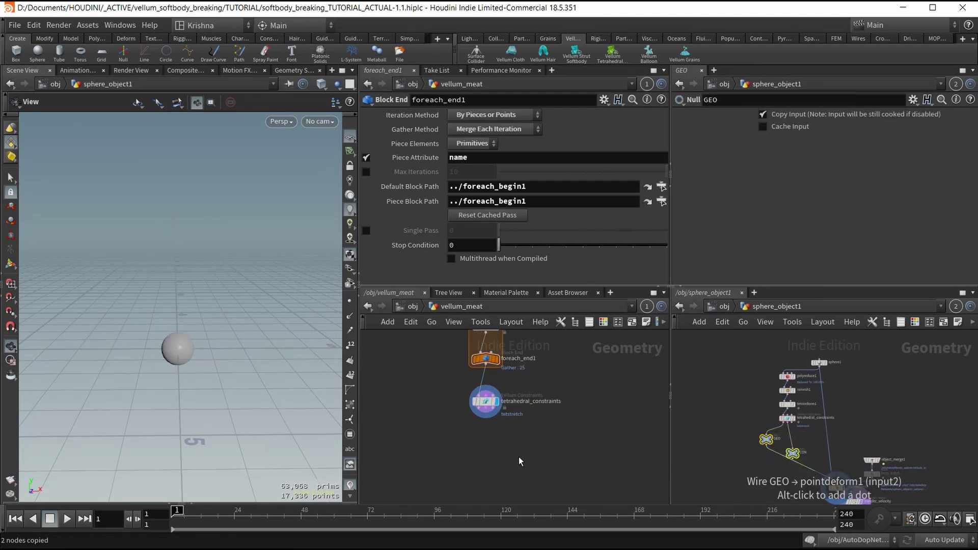
key(ctrl+v)
drag(506, 453, 478, 442)
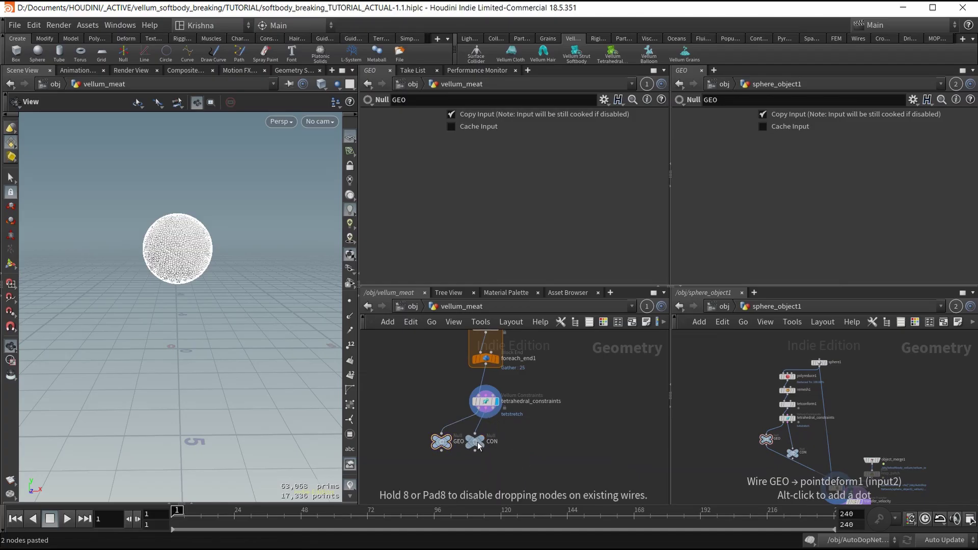
key(ctrl+s)
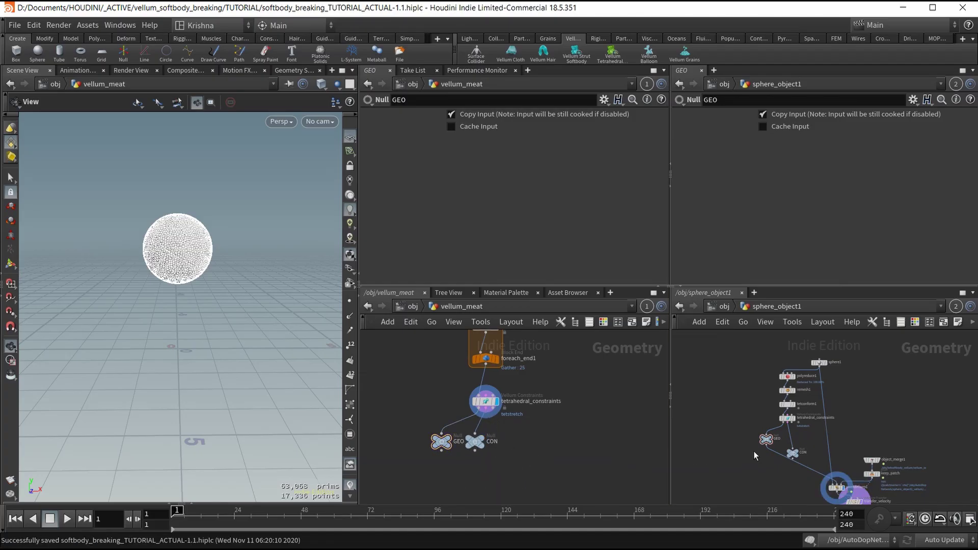
Return the second network editor to the obj level and add a Vellum Solver beneath the nulls in vellum_meat
key(h)
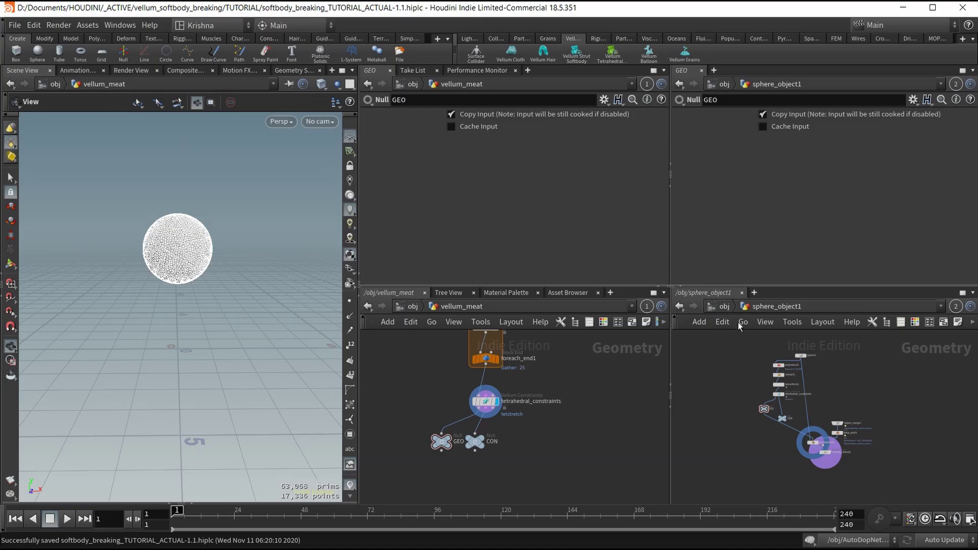
click(729, 309)
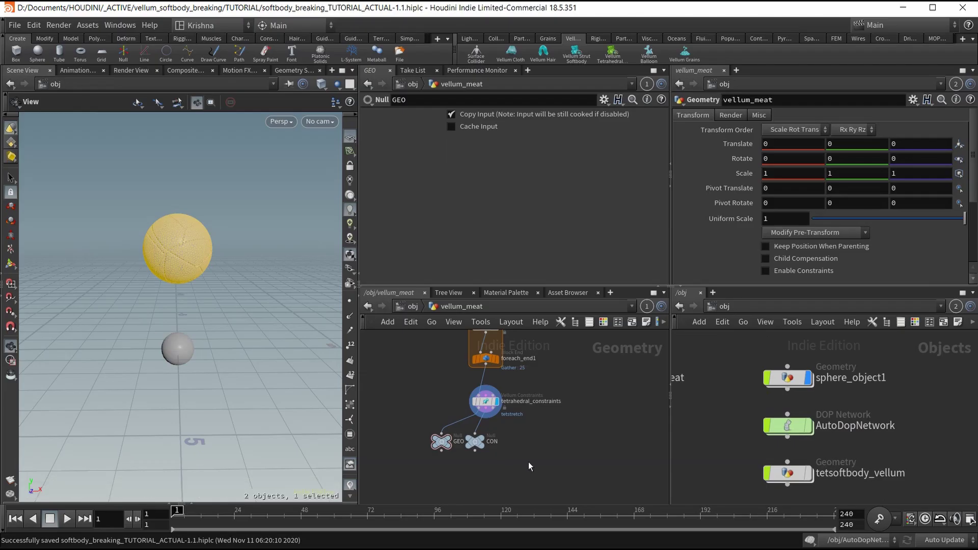
key(Tab)
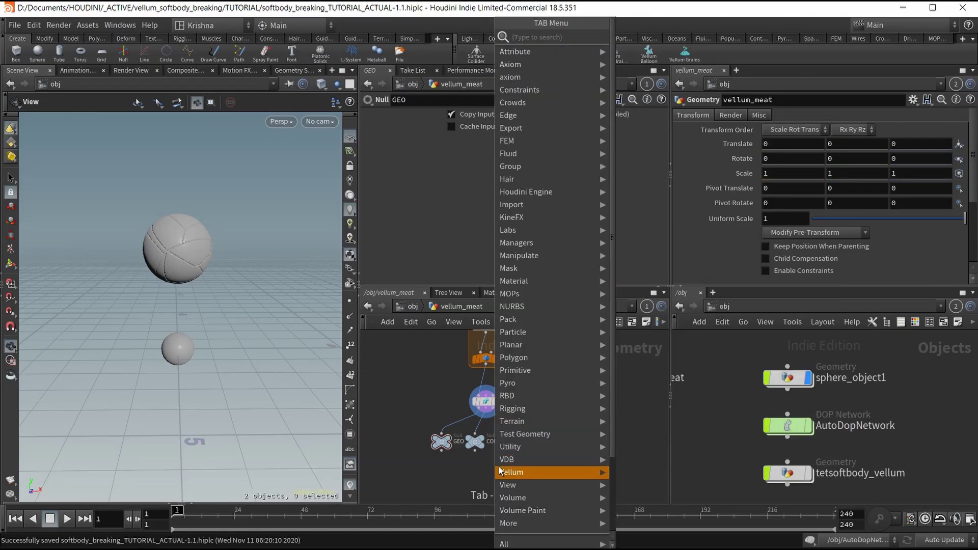
mouse_move(499, 471)
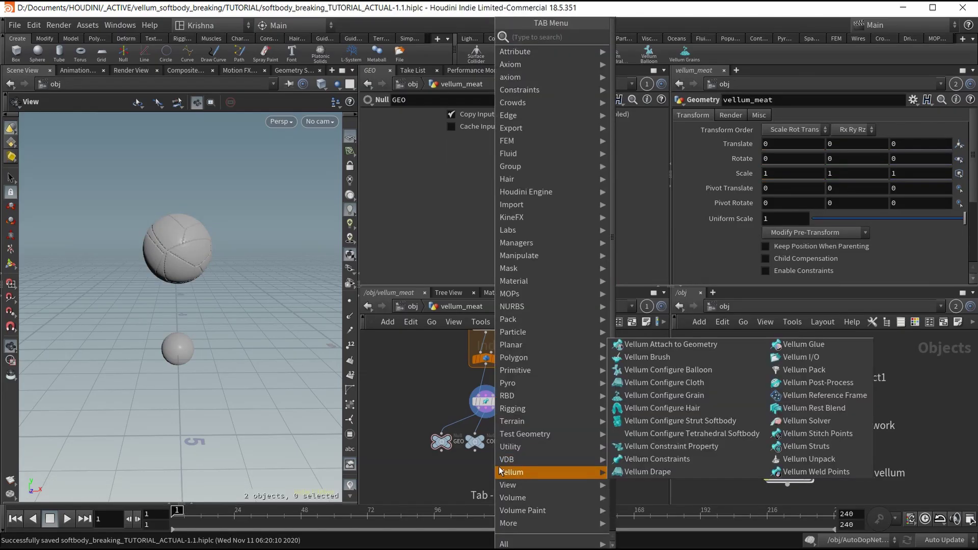
text(vellum so)
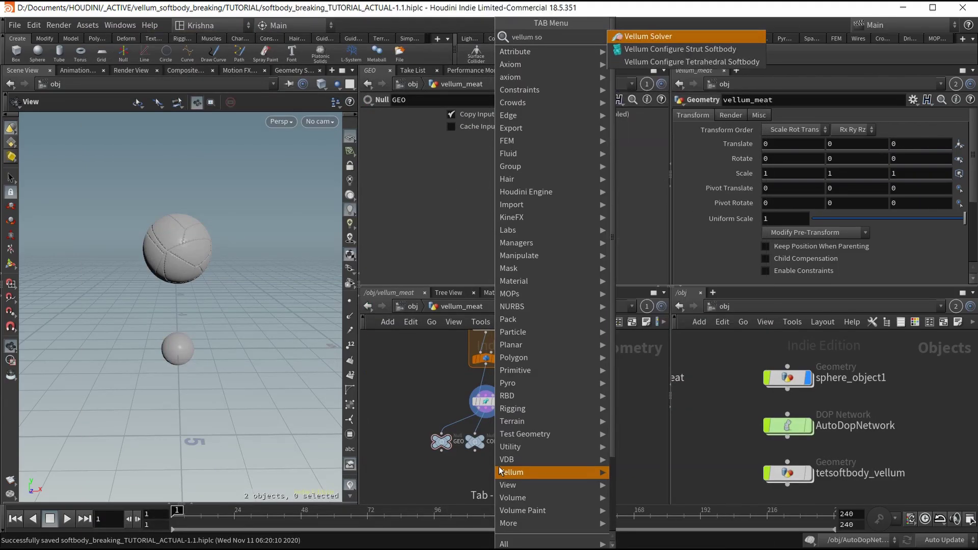
key(Return)
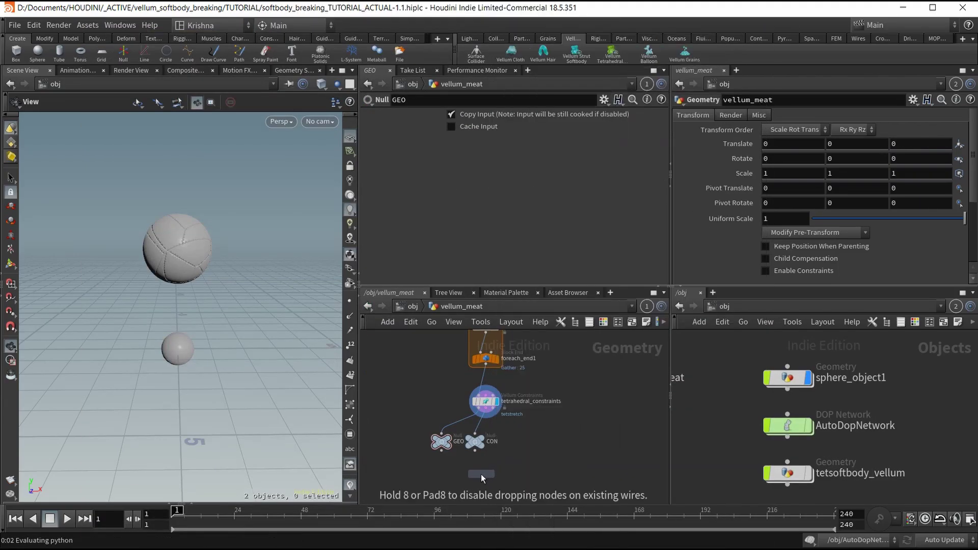
click(531, 432)
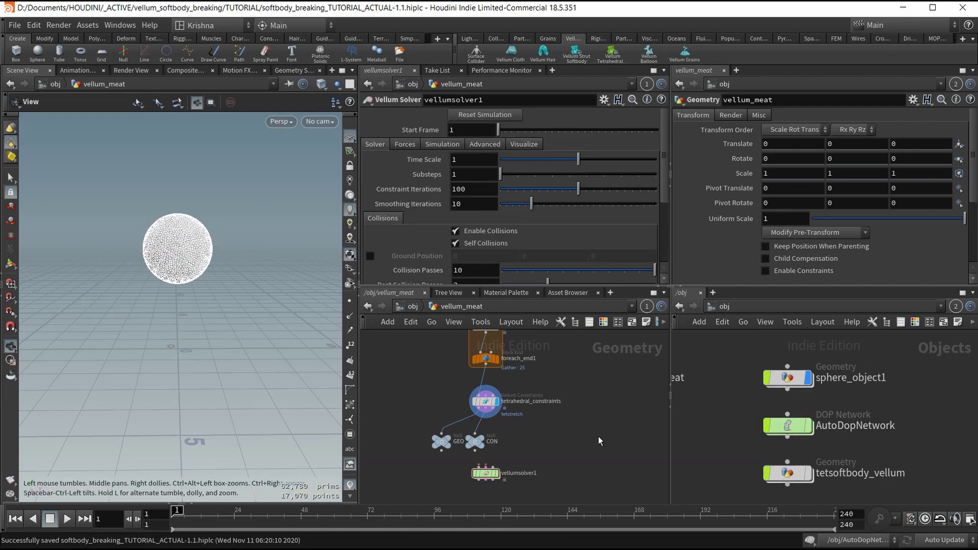
Wire GEO into vellumsolver1's first input and CON into its Constraint Geometry input, display the solver and save the scene
scroll(510, 469, up, 2)
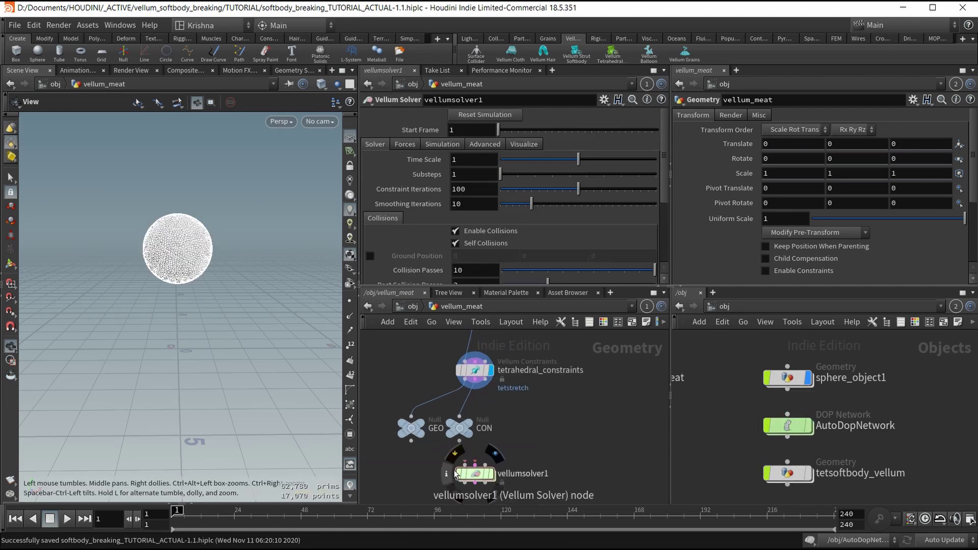
click(465, 462)
click(412, 441)
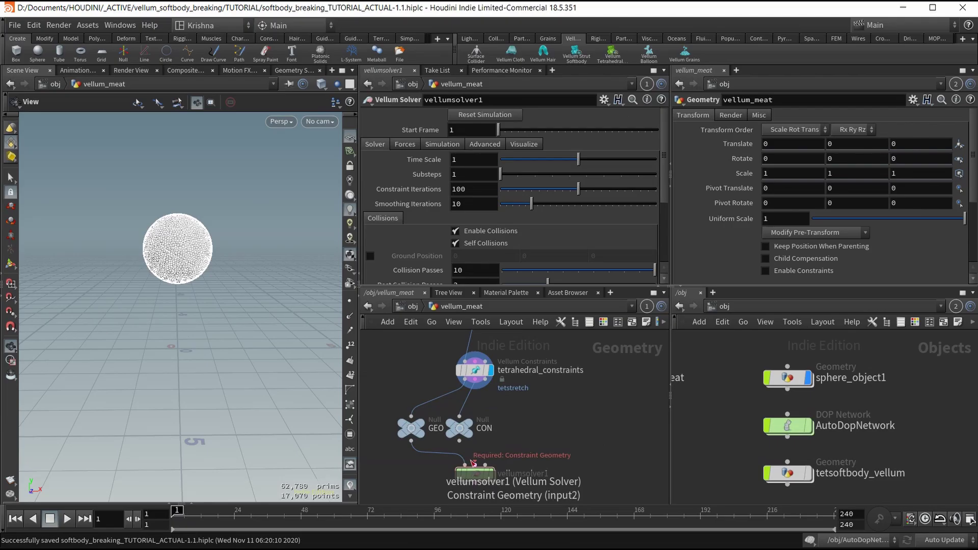
click(475, 463)
click(460, 442)
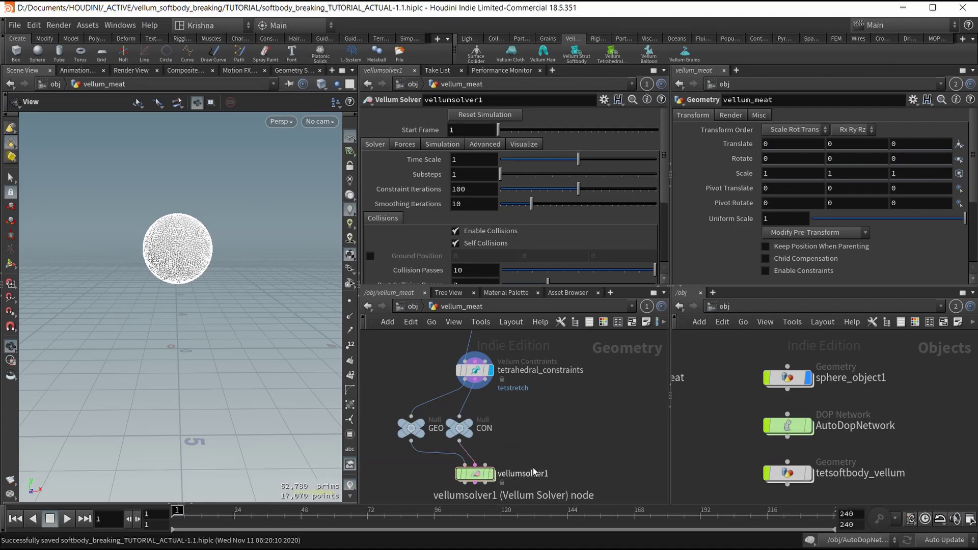
mouse_move(460, 473)
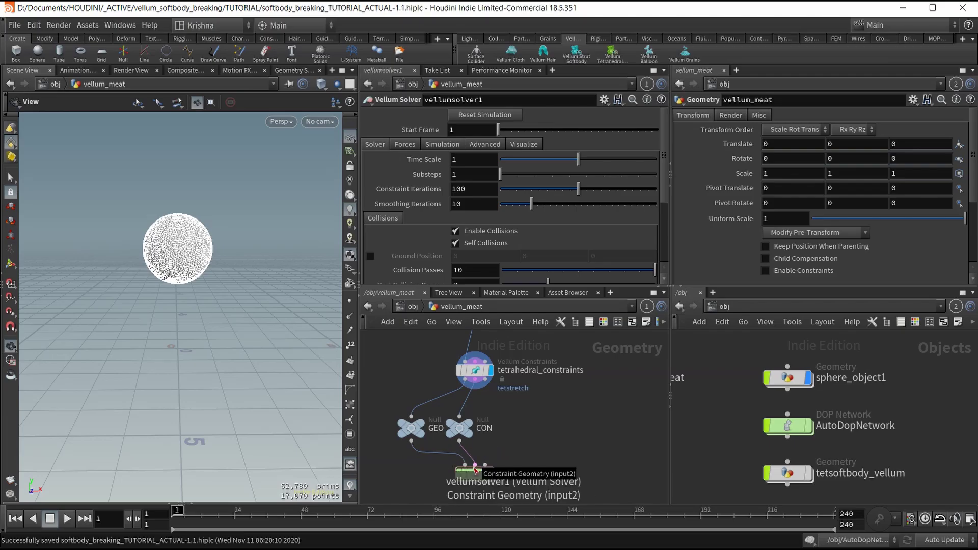
middle_drag(562, 441, 562, 429)
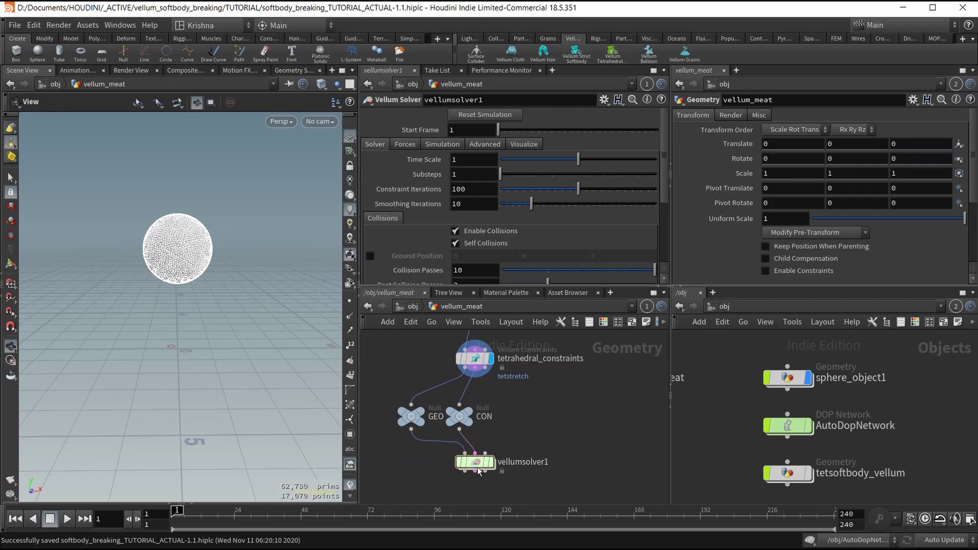
click(494, 465)
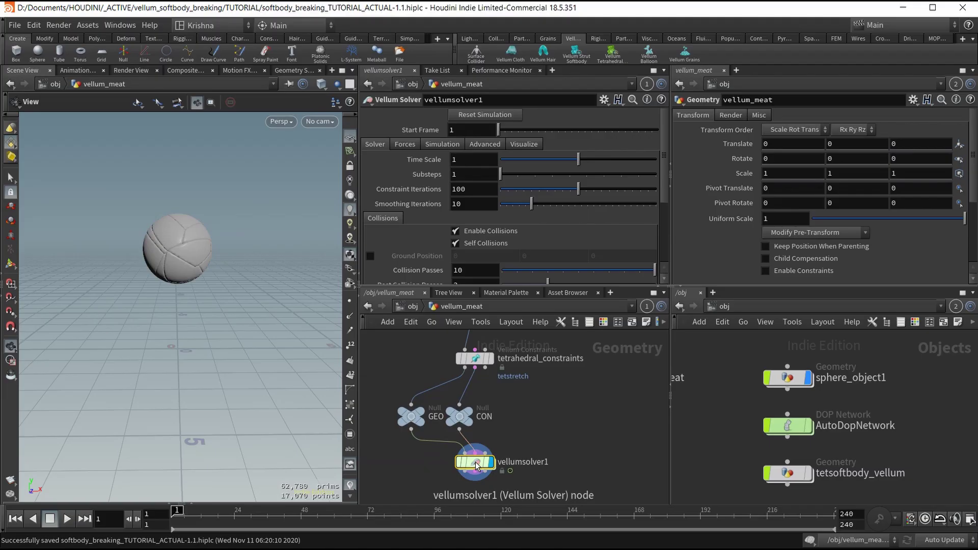
key(ctrl+s)
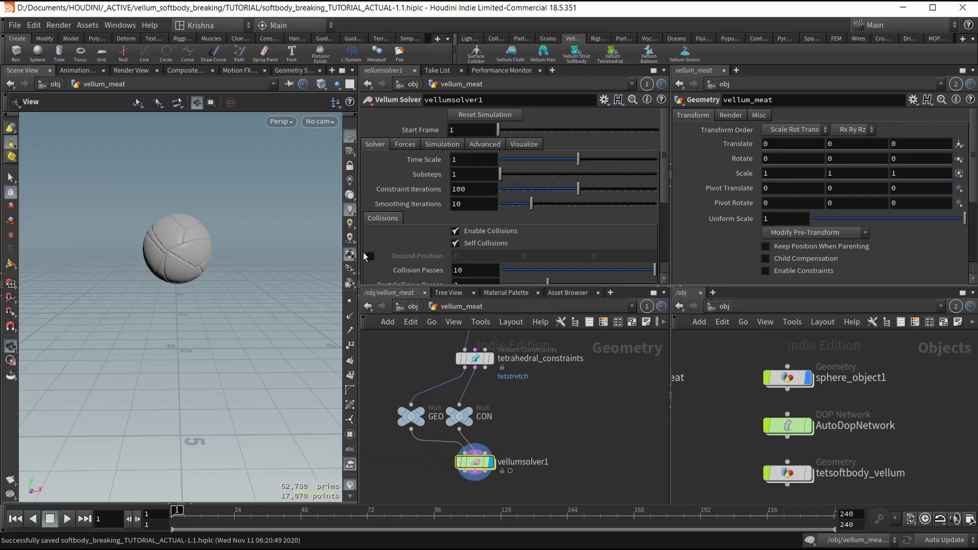
Enable Ground Position at 0, 0, 0 on vellumsolver1 and play the simulation from the first frame
click(369, 256)
scroll(226, 294, down, 3)
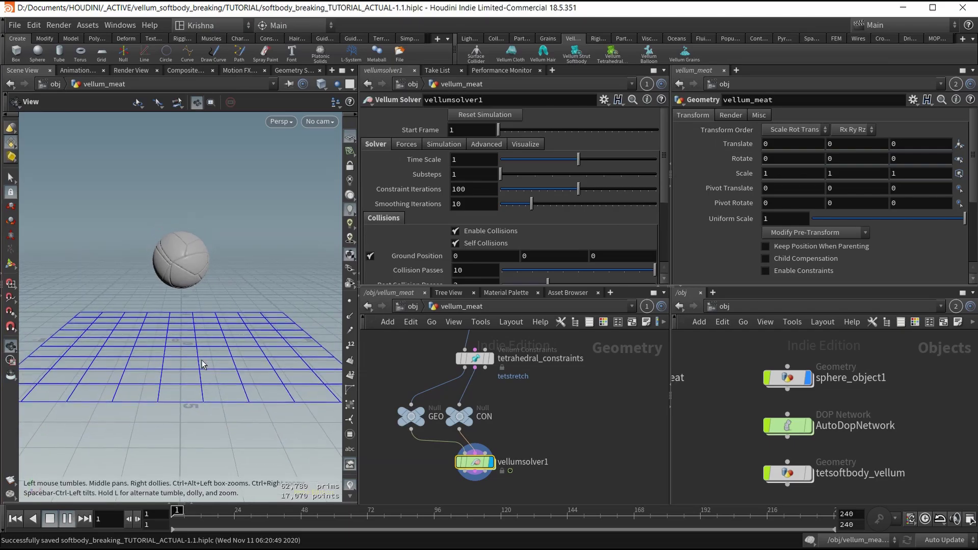
key(Up)
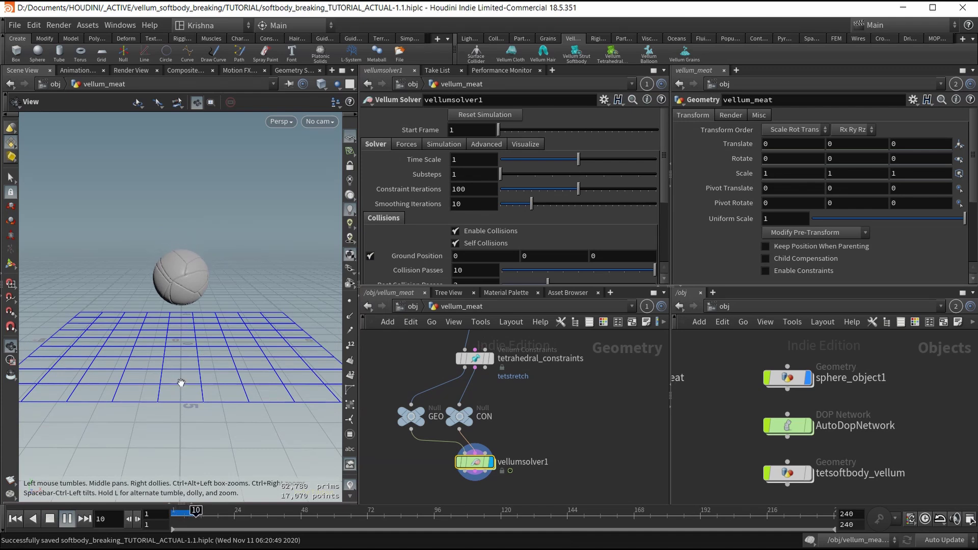
click(49, 519)
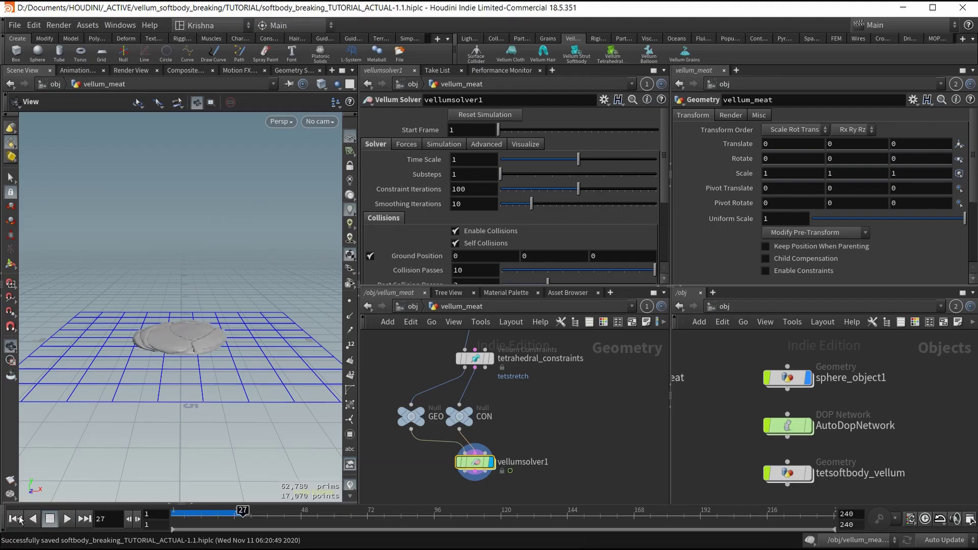
click(15, 518)
click(67, 518)
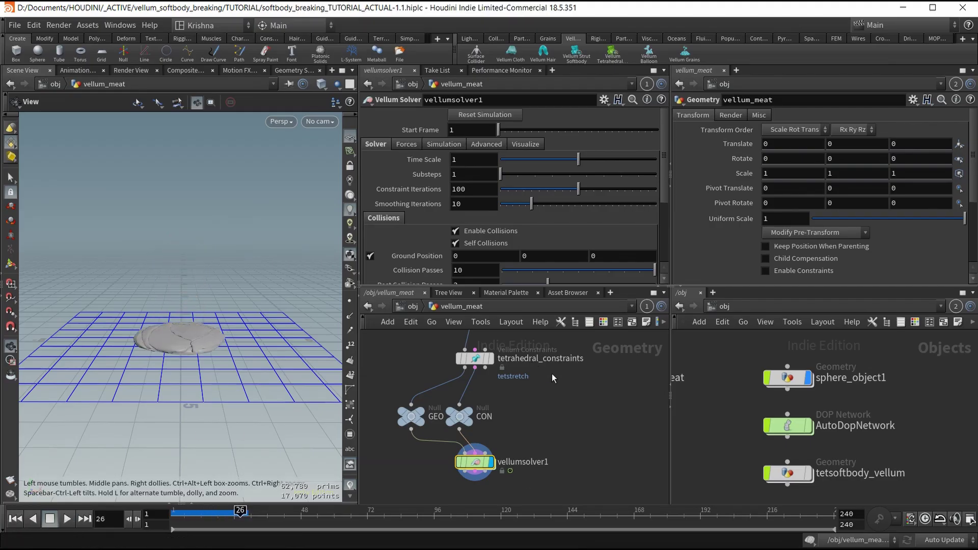
Set the Stretch Stiffness multiplier of tetrahedral_constraints to 1e+10
click(475, 358)
scroll(447, 222, down, 3)
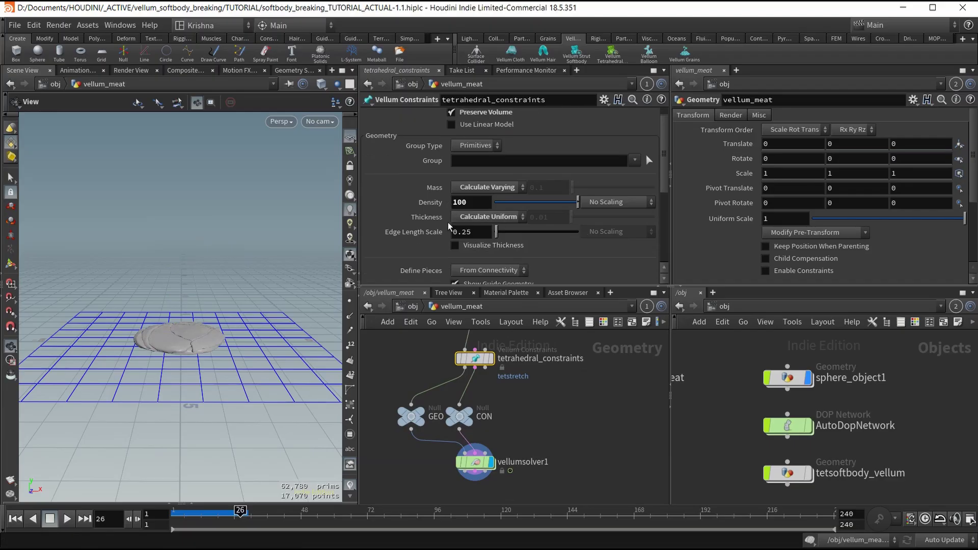
scroll(448, 225, down, 1)
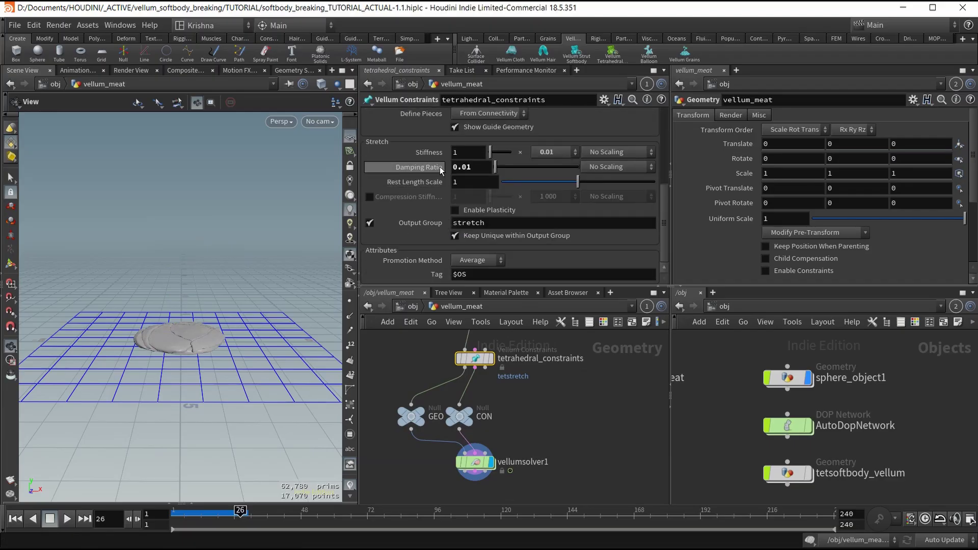
click(549, 152)
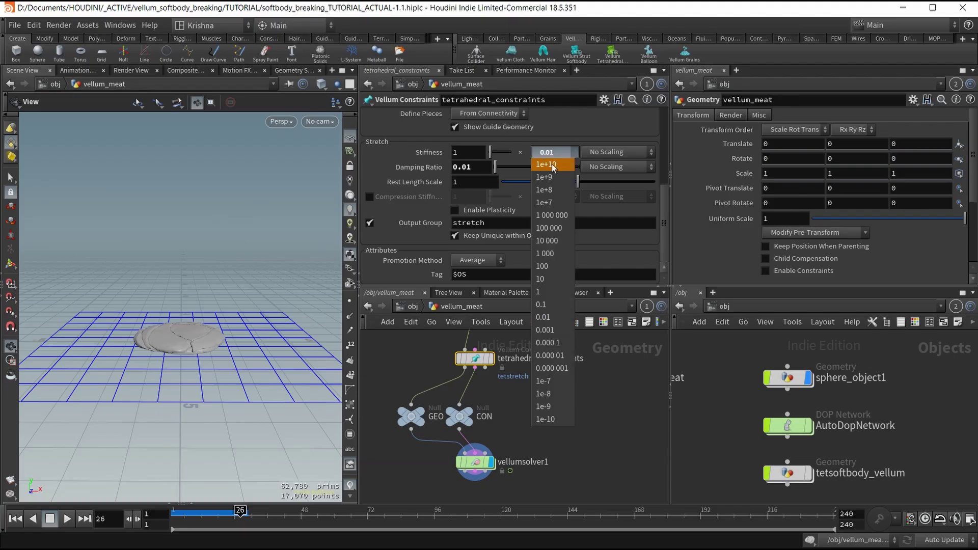
click(552, 164)
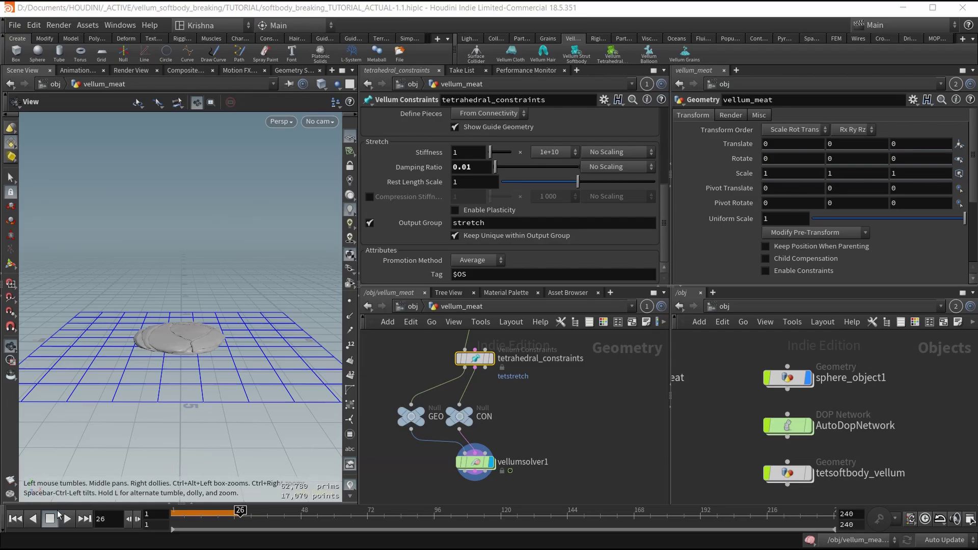
Save the scene at the first frame, play the simulation to check the stiffer softbody, and return to the first frame
click(15, 518)
key(ctrl+s)
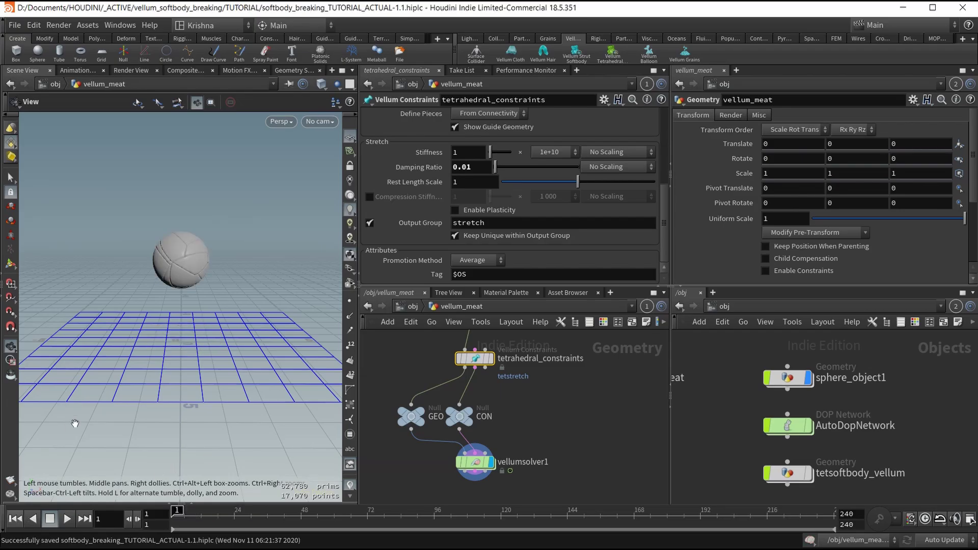
click(67, 518)
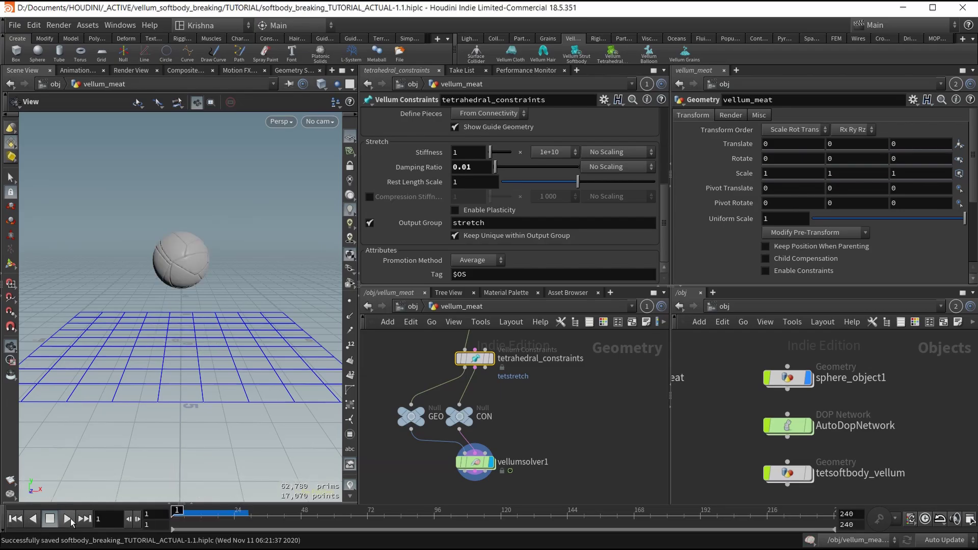
click(67, 518)
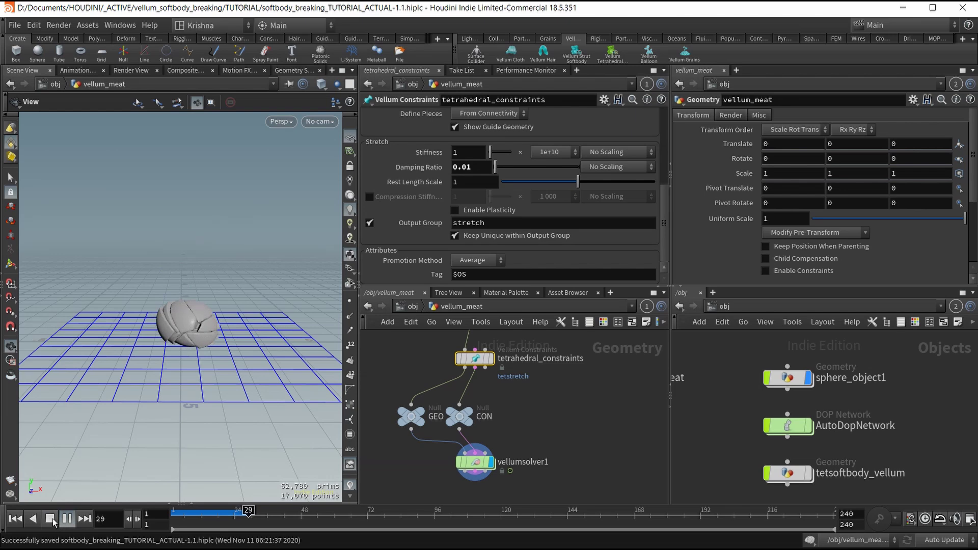
click(52, 519)
click(15, 523)
Add a Box node beside foreach_end1 in vellum_meat
scroll(548, 429, down, 1)
mouse_move(548, 429)
middle_down()
mouse_move(547, 411)
mouse_move(544, 448)
middle_up()
middle_drag(565, 403, 547, 450)
middle_drag(567, 370, 576, 433)
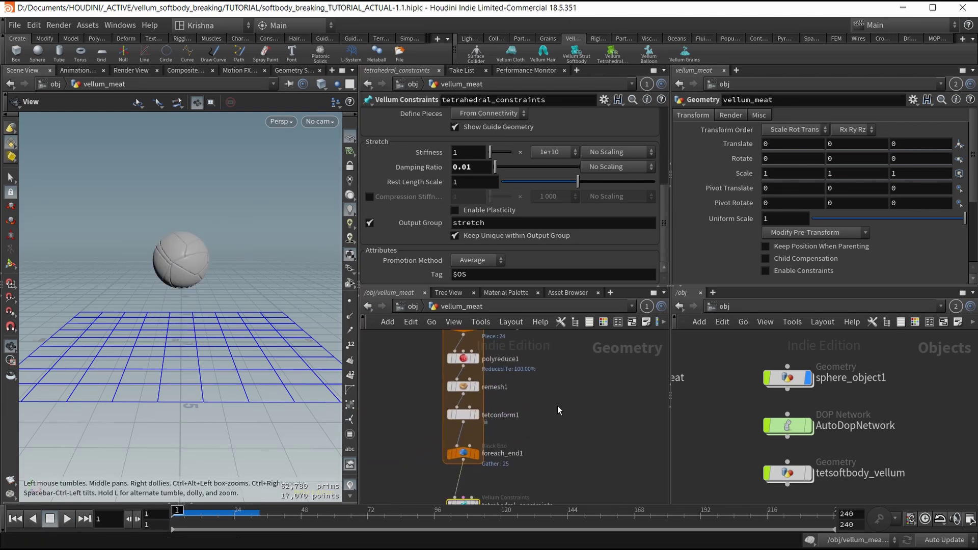
scroll(557, 405, down, 1)
key(Tab)
text(b)
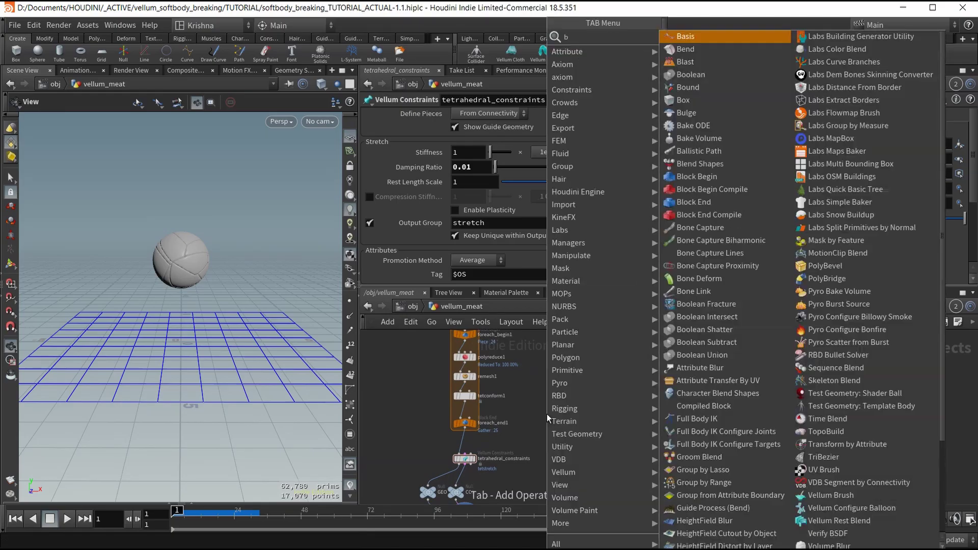
key(Return)
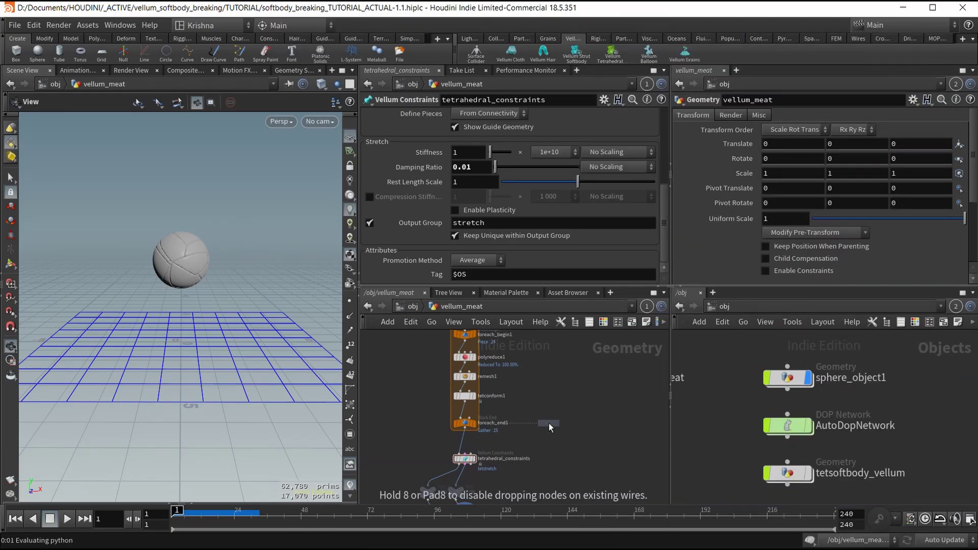
click(549, 423)
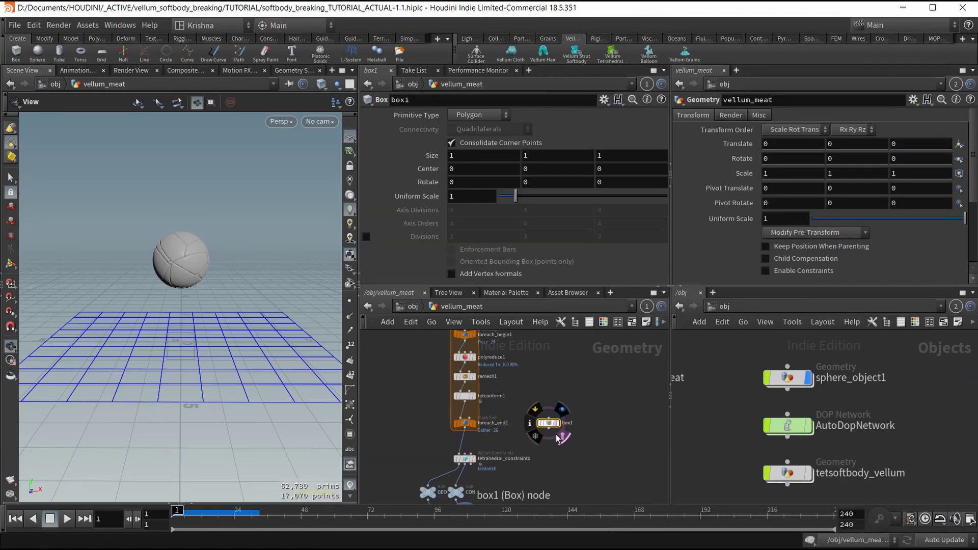
Add a Transform node beneath box1 and show it as a template in the viewport
key(Tab)
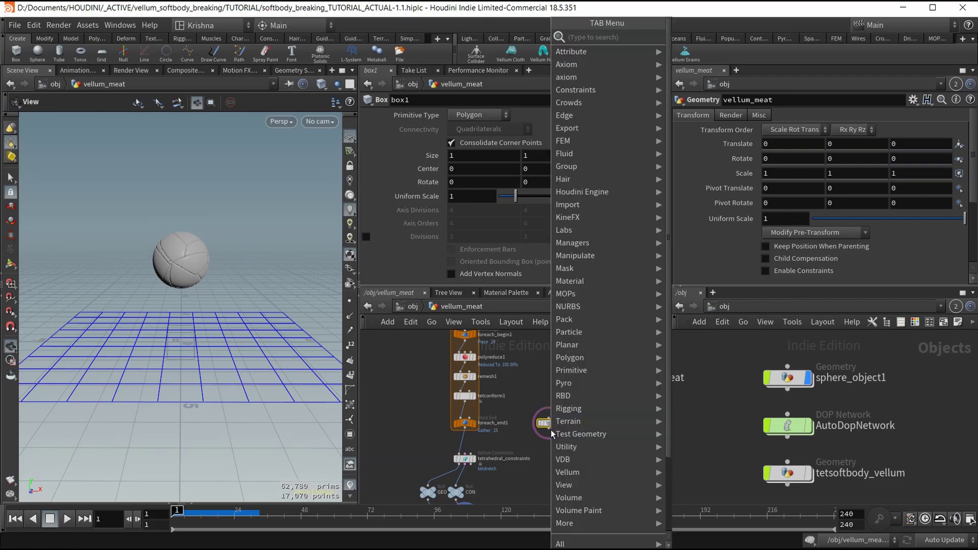
text(transform)
key(Return)
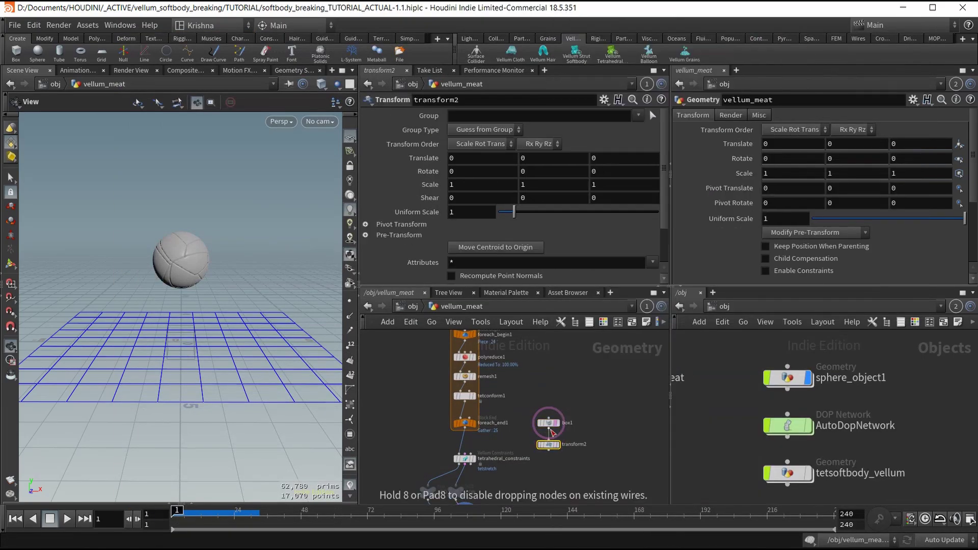
click(552, 434)
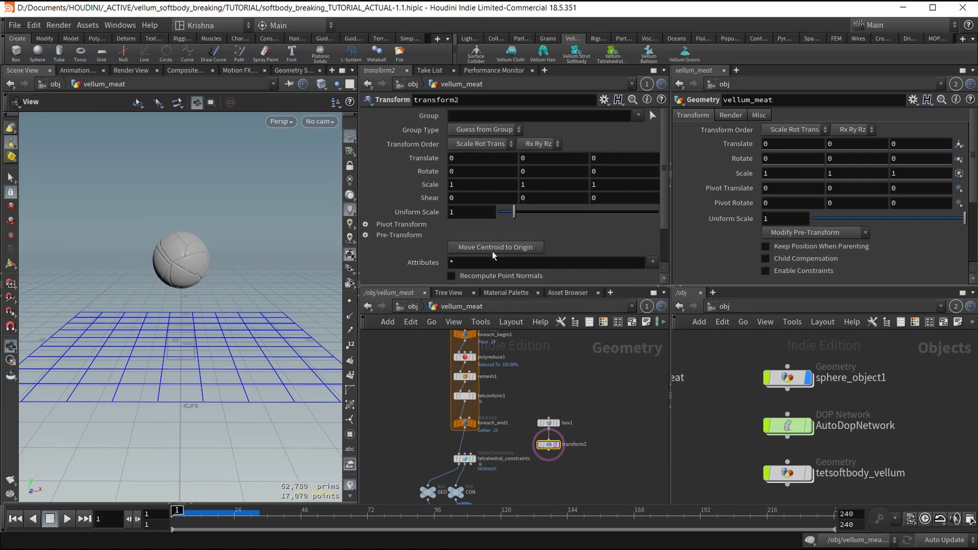
Set transform2's Translate to -1.4, 3, 0 so the box overlaps the side of the sphere
click(537, 158)
text(3)
key(Return)
scroll(319, 265, down, 2)
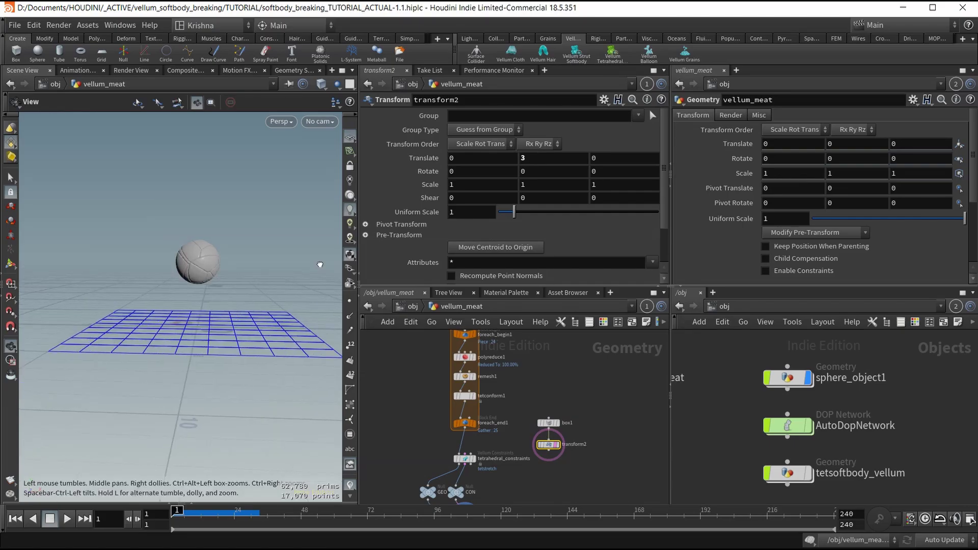
drag(319, 265, 323, 264)
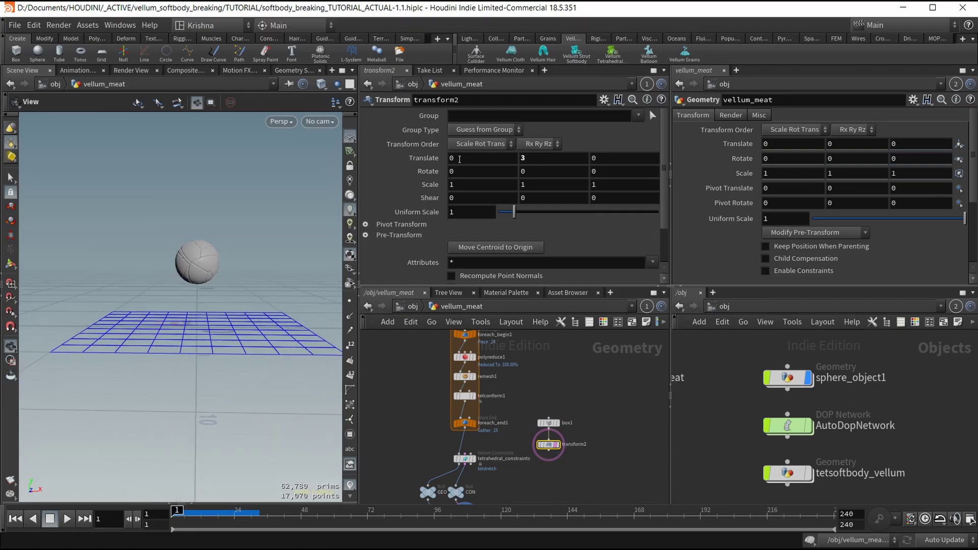
middle_drag(460, 159, 372, 164)
scroll(204, 248, up, 6)
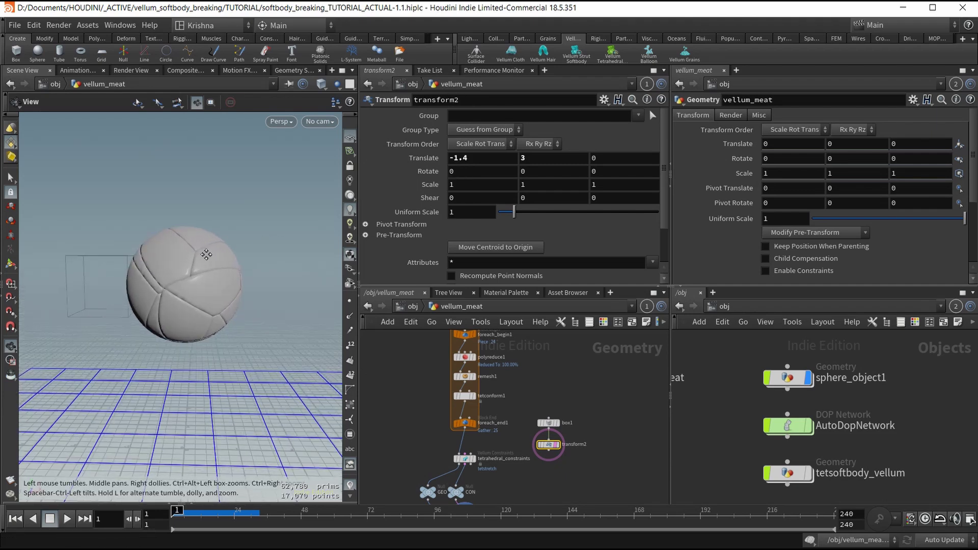
mouse_move(206, 254)
mouse_down()
mouse_move(227, 264)
mouse_move(216, 260)
mouse_up()
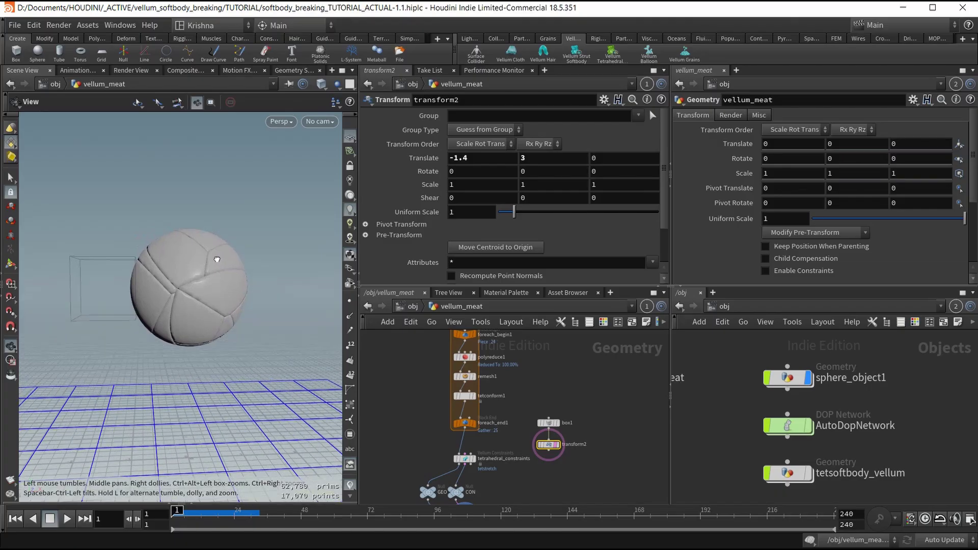
Try a Translate X of -1.5 on transform2 and restore it to -1.4
click(475, 159)
text(5)
key(Return)
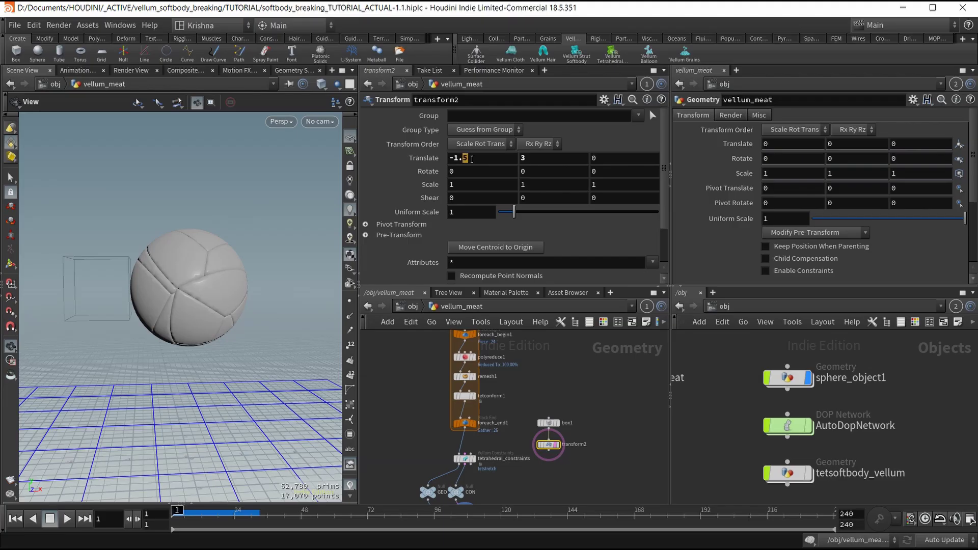
click(471, 159)
key(Return)
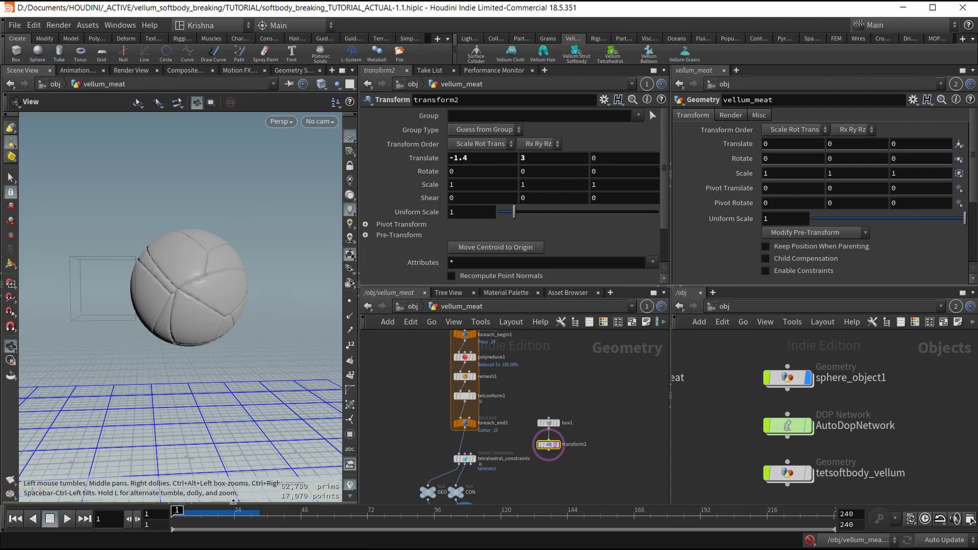
Keyframe transform2's Translate at -1.4, 3, 0 on frame 12 and key Translate X at -2 on frame 24
click(197, 517)
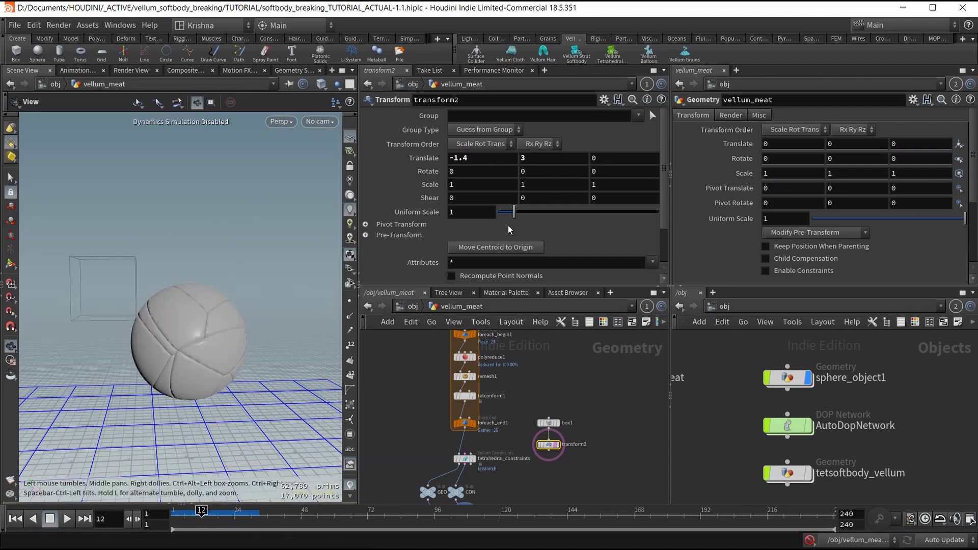
alt+click(433, 161)
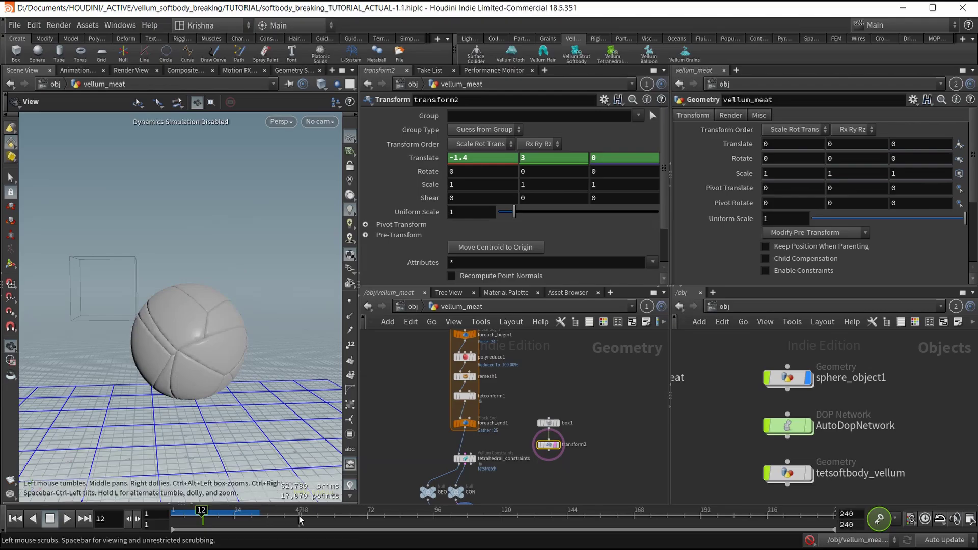
click(234, 521)
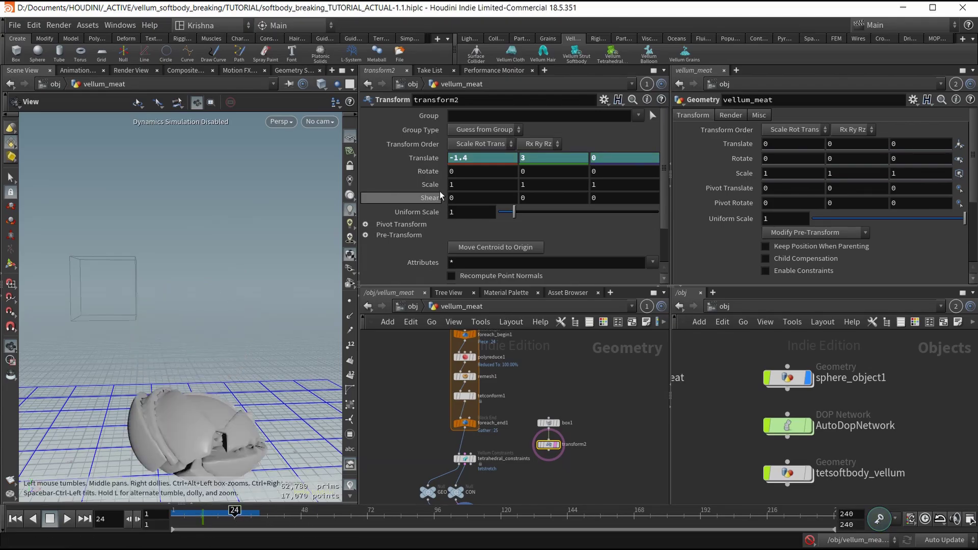
double_click(469, 159)
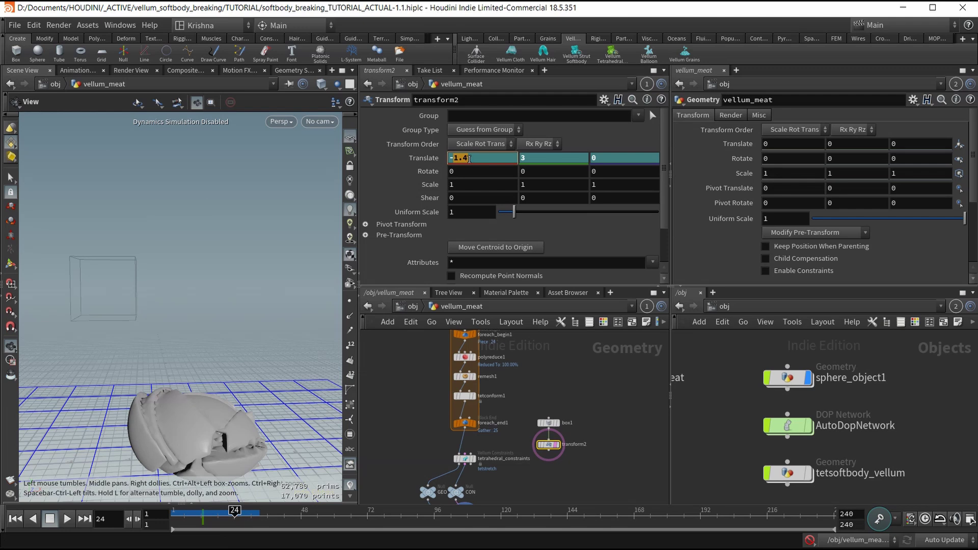
text(2)
key(Return)
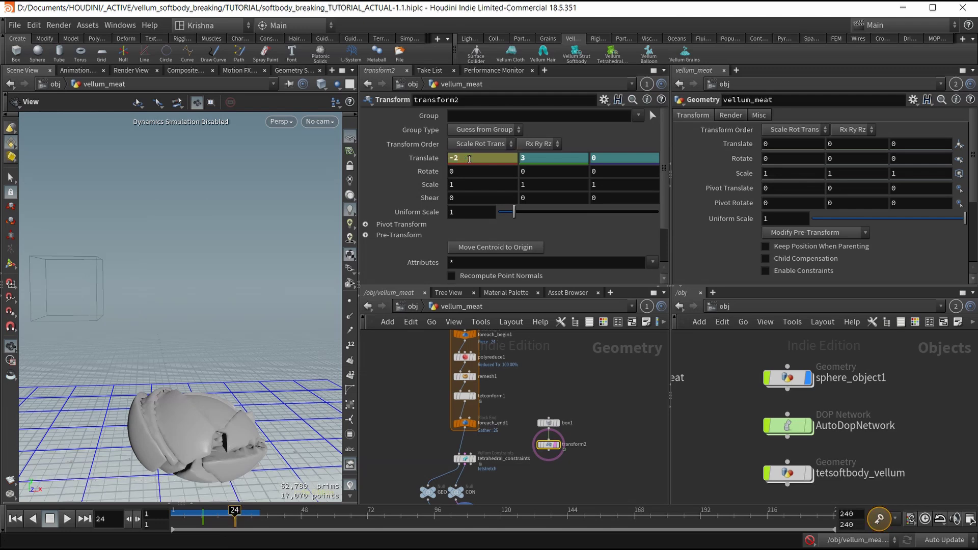
alt+click(470, 159)
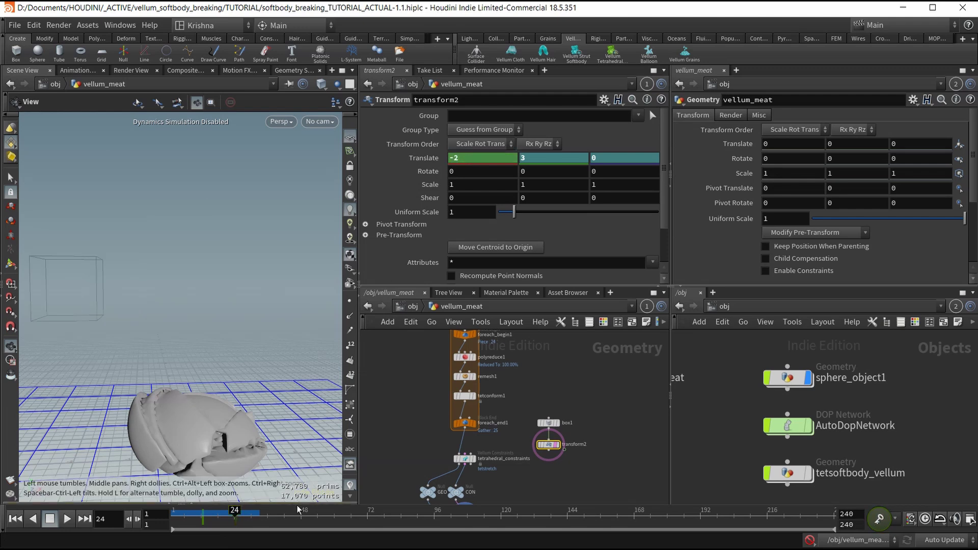
Keyframe transform2's Translate at -1, 3, 0 on frame 36 and scrub between frames 24 and 36
click(268, 517)
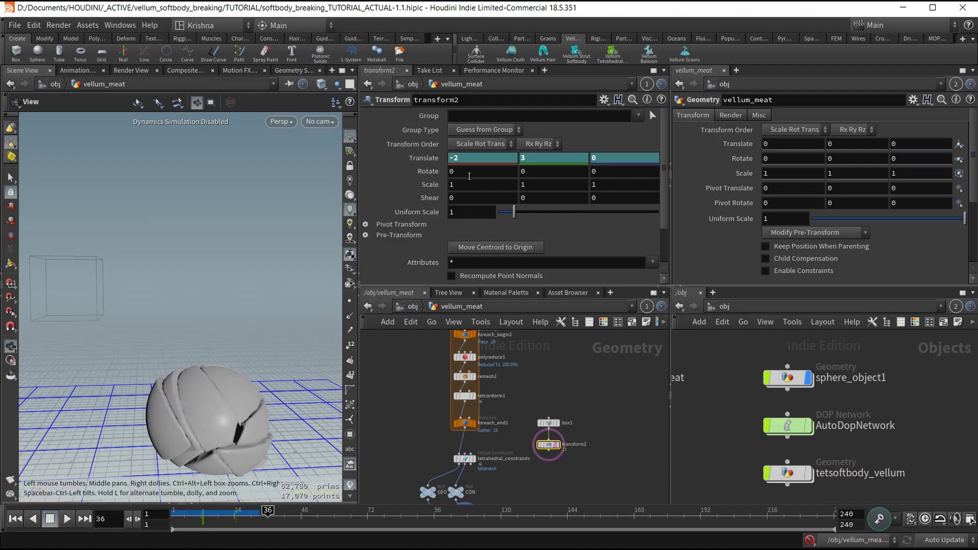
double_click(475, 159)
text(1)
key(Return)
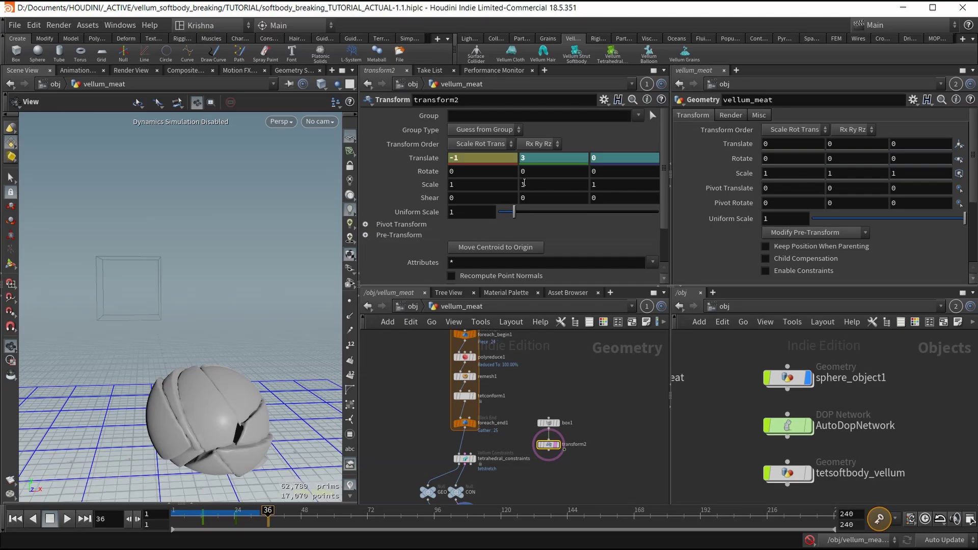
alt+click(435, 163)
drag(234, 516, 268, 519)
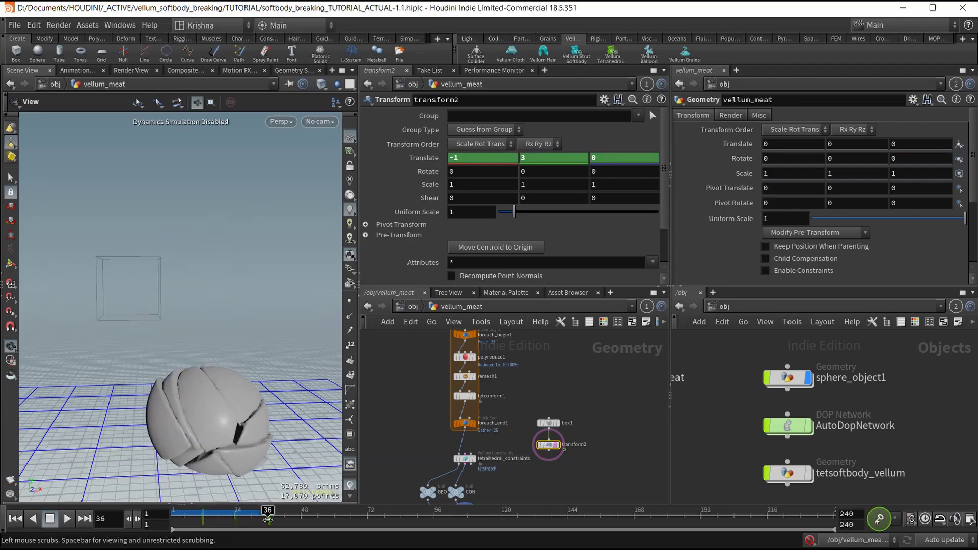
Keyframe transform2's Translate X at -2 on frame 48 and at -4 on frame 72
mouse_move(268, 518)
mouse_down()
mouse_move(326, 516)
mouse_move(297, 513)
mouse_up()
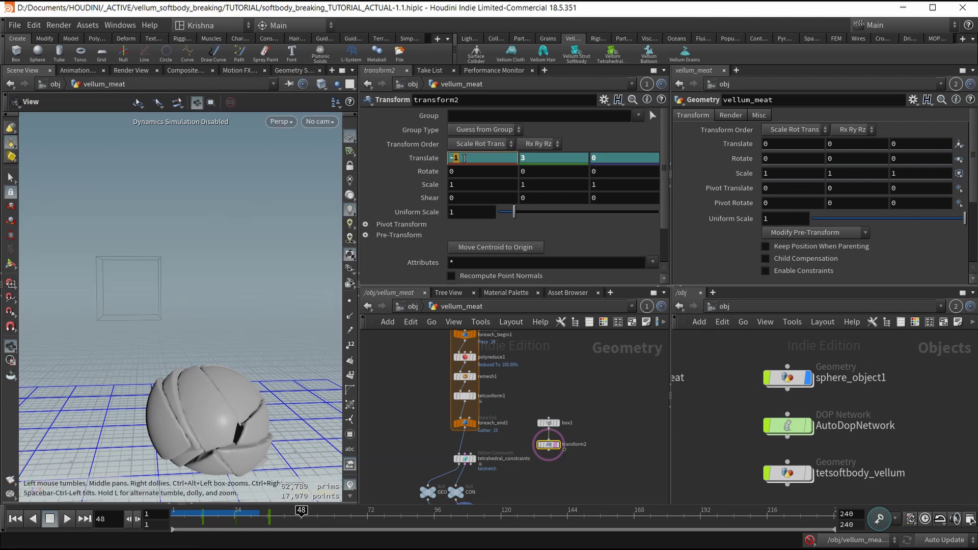
key(Return)
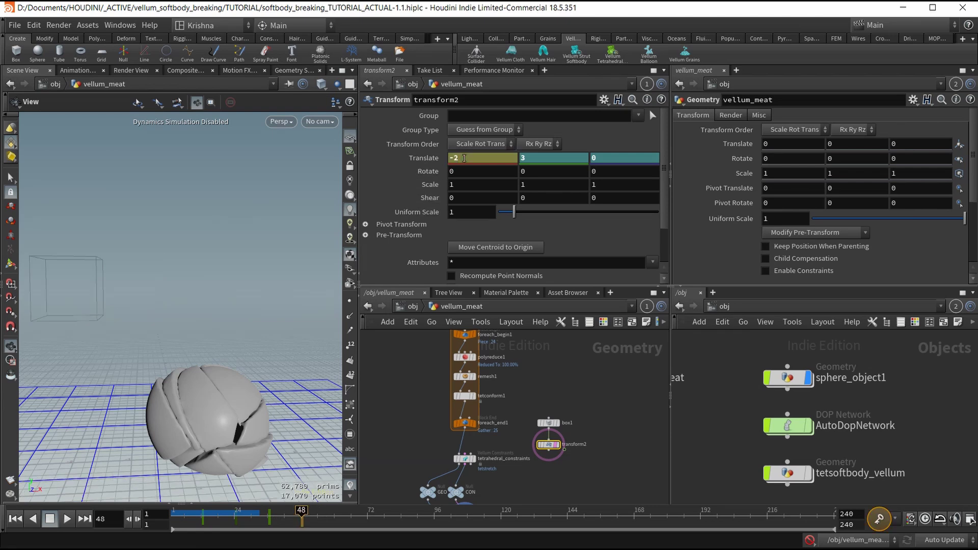
alt+click(446, 160)
click(366, 517)
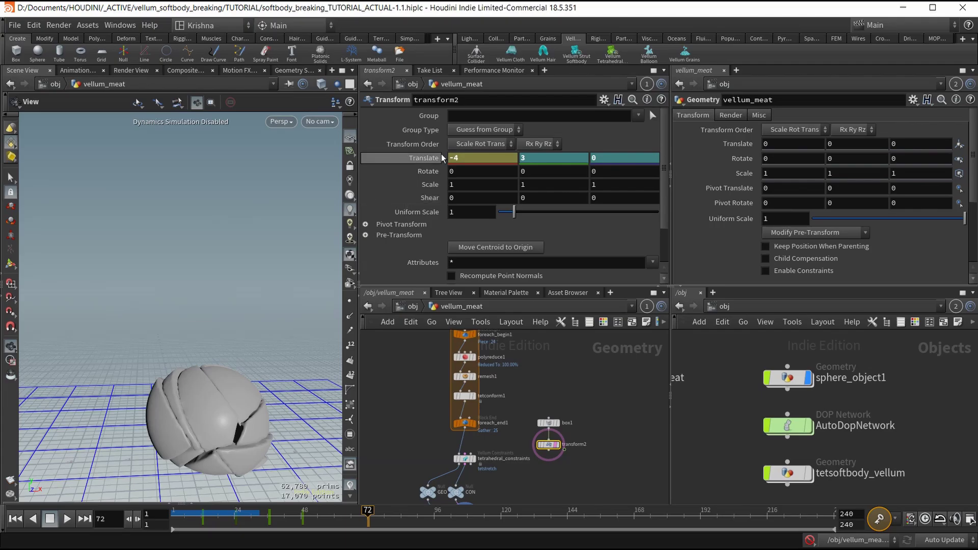
alt+click(434, 160)
Reframe the sphere and box from farther away, return to the first frame and save the scene
right_drag(273, 224, 192, 277)
drag(192, 277, 182, 291)
click(19, 517)
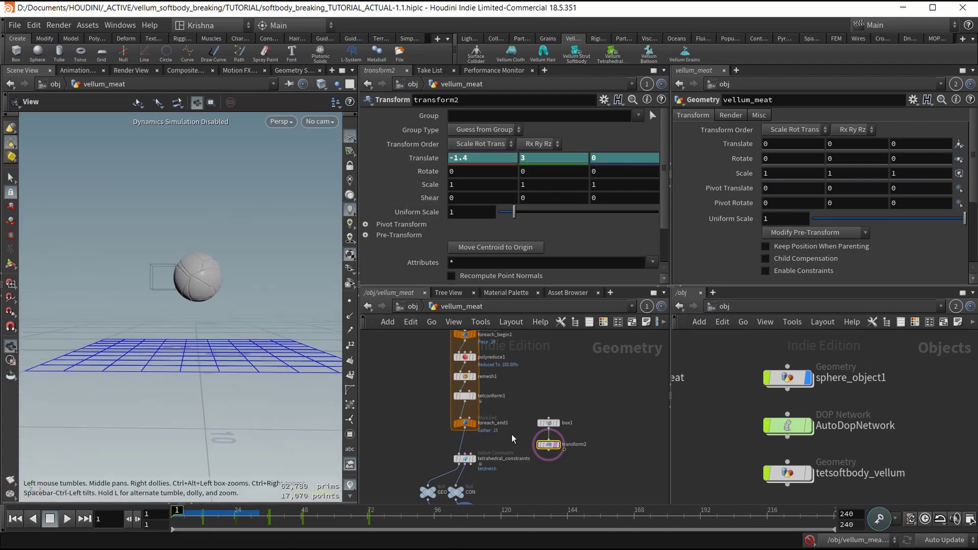
key(ctrl+s)
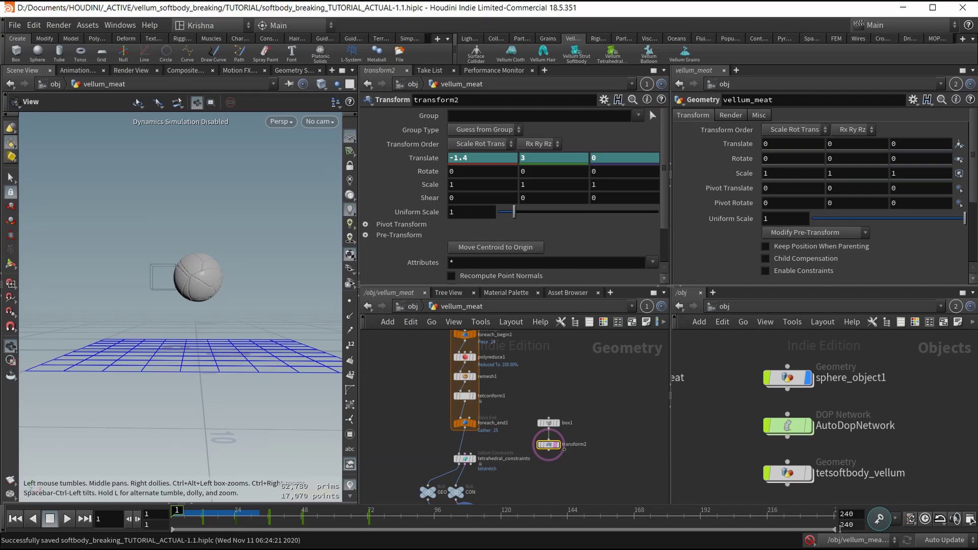
Set the scene's global animation end frame to 120 and apply it
click(968, 520)
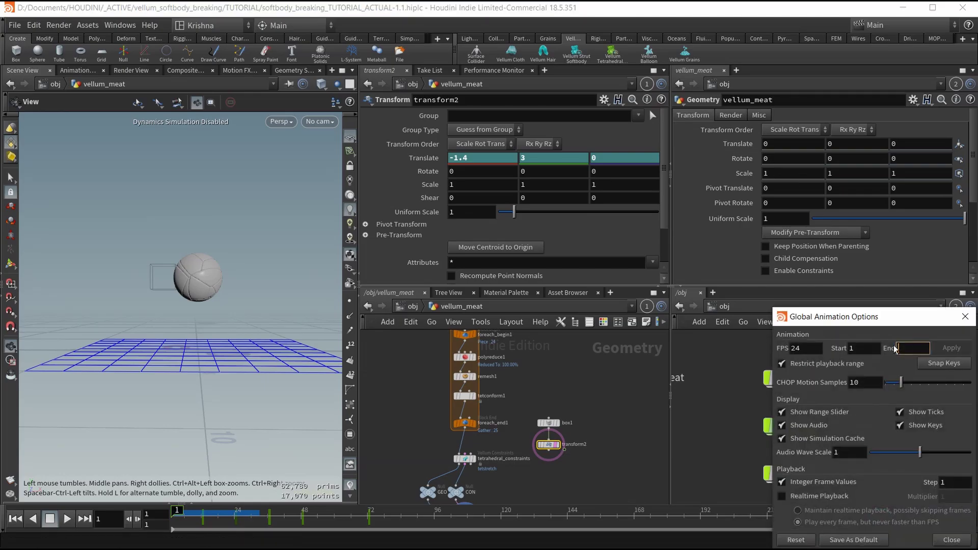
click(895, 348)
text(120)
key(Return)
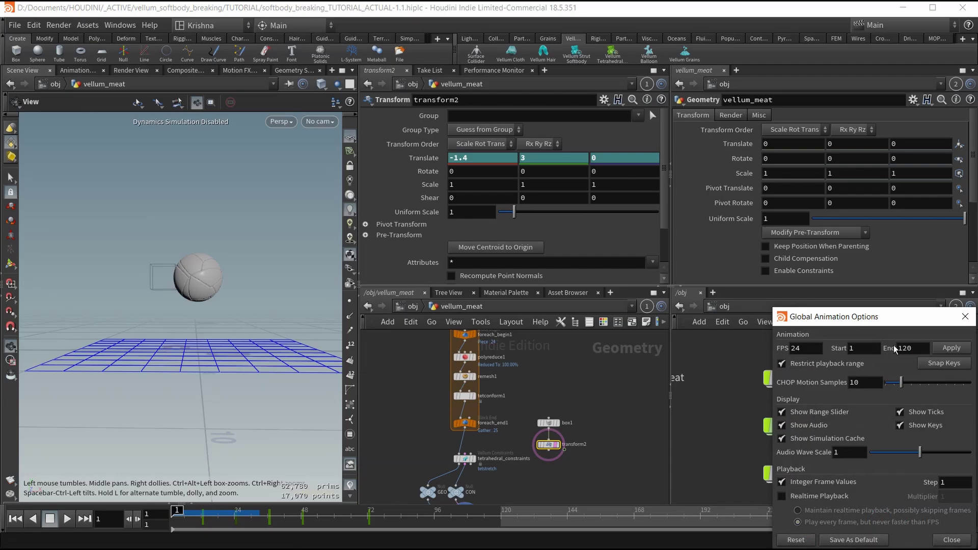
click(950, 348)
click(946, 538)
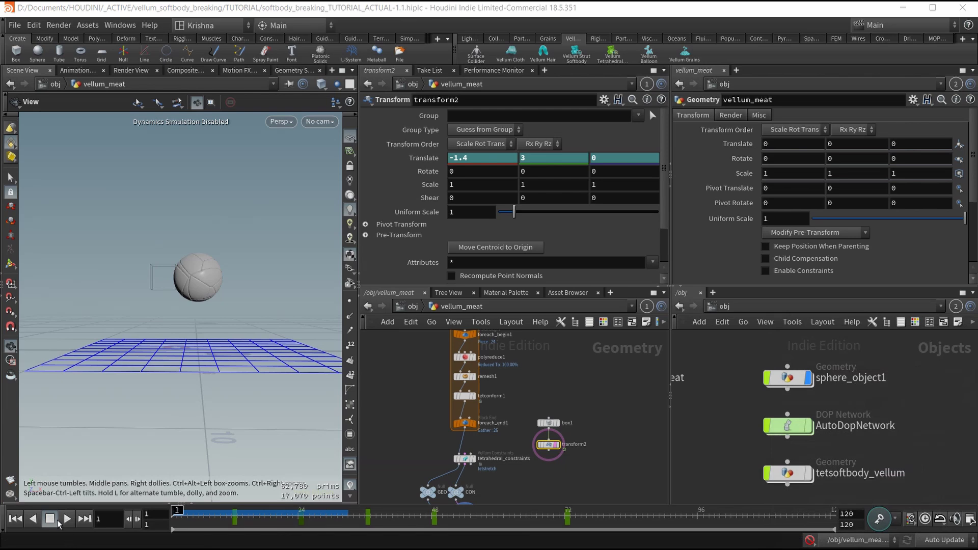
Play the simulation to examine how the sphere falls relative to the animated box, and return to the first frame
click(61, 521)
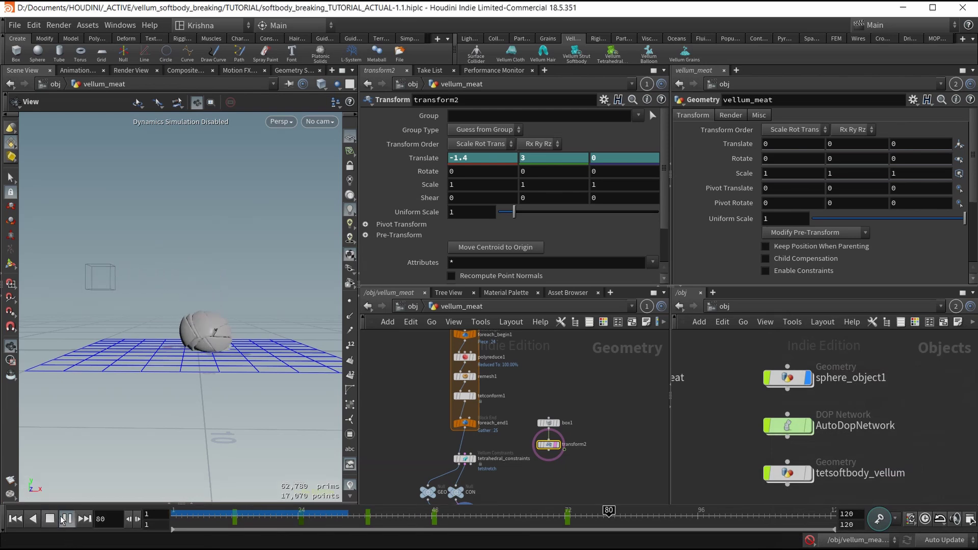
drag(203, 286, 209, 322)
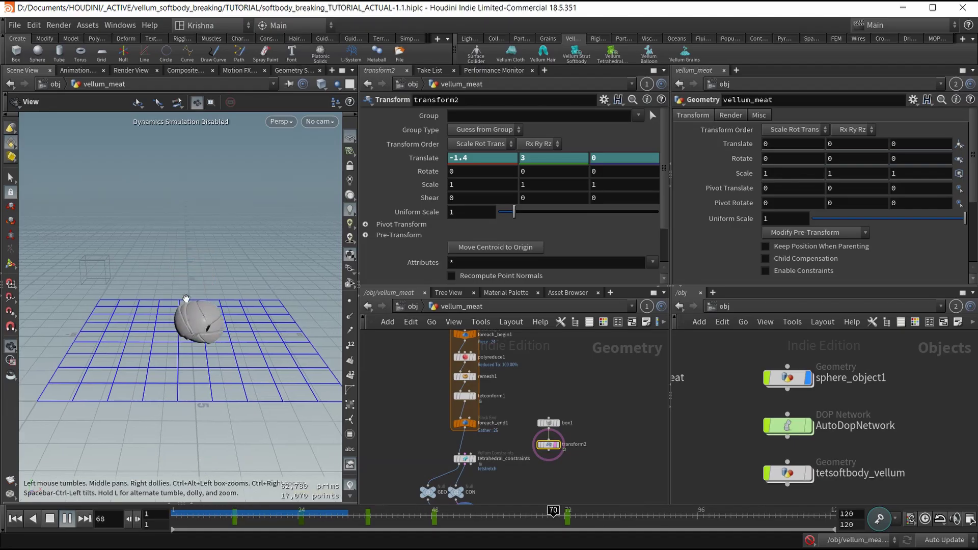
click(17, 518)
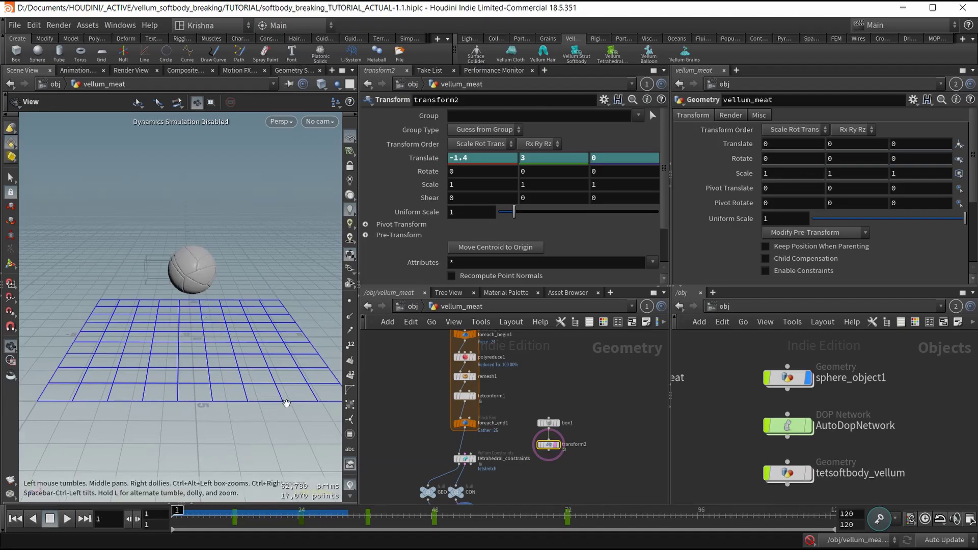
Create a reference copy of transform2 fed by box1 and place it beside the original node
right_click(548, 445)
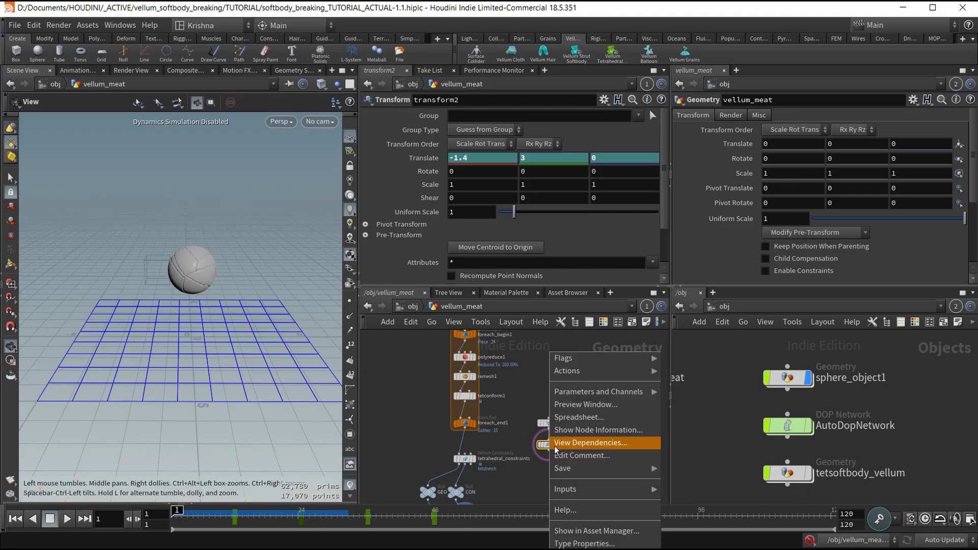
click(525, 464)
scroll(546, 463, up, 5)
scroll(547, 466, down, 4)
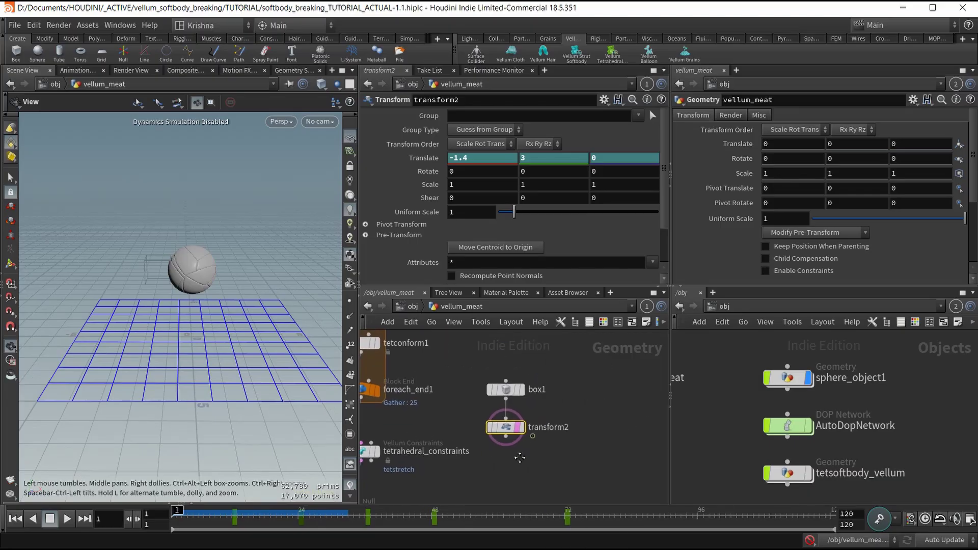
right_click(506, 432)
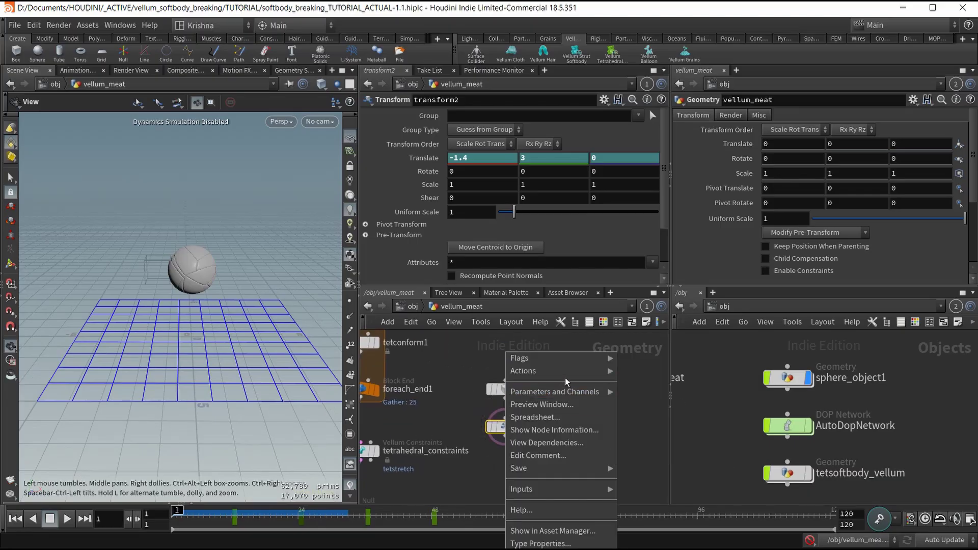
mouse_move(566, 377)
click(652, 422)
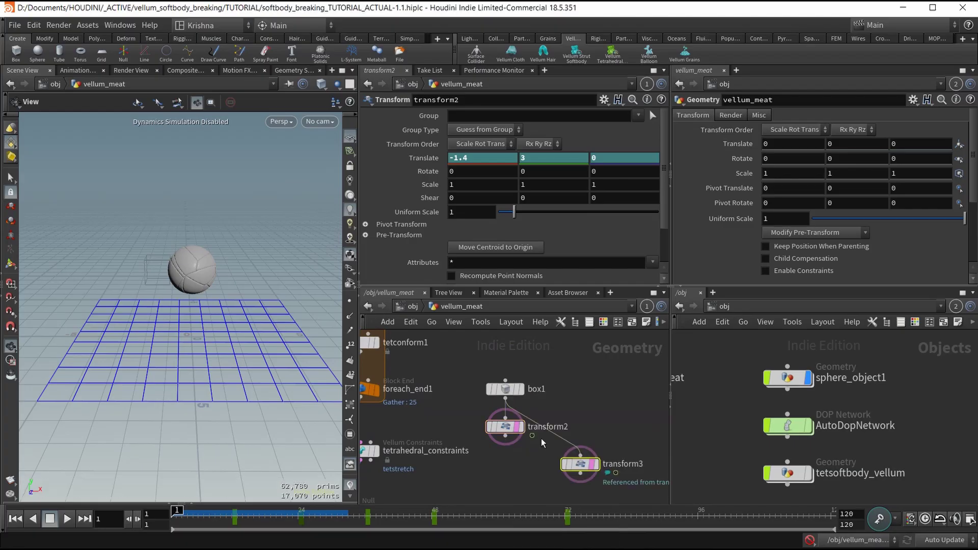
click(582, 432)
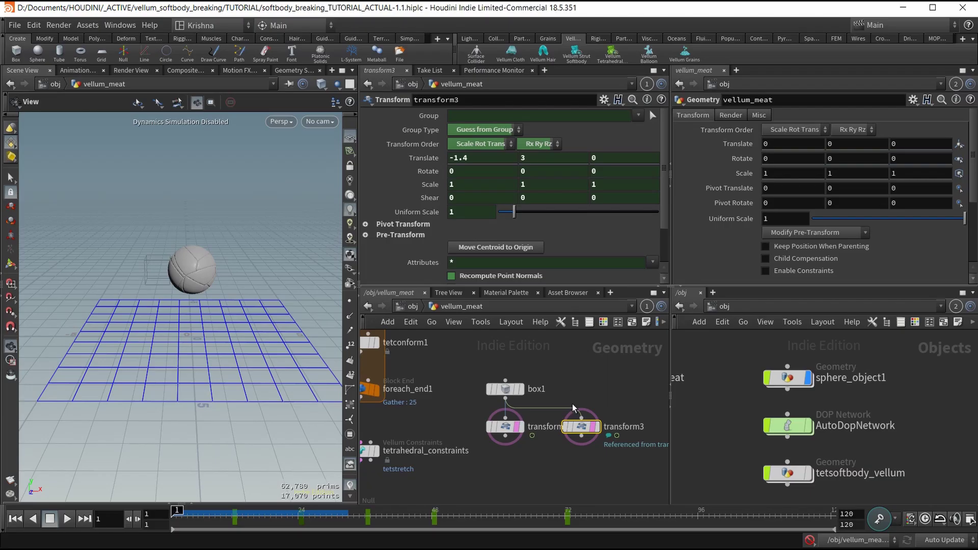
Mirror transform3's motion by setting its Translate X expression to -1*ch("../transform2/tx")
click(431, 159)
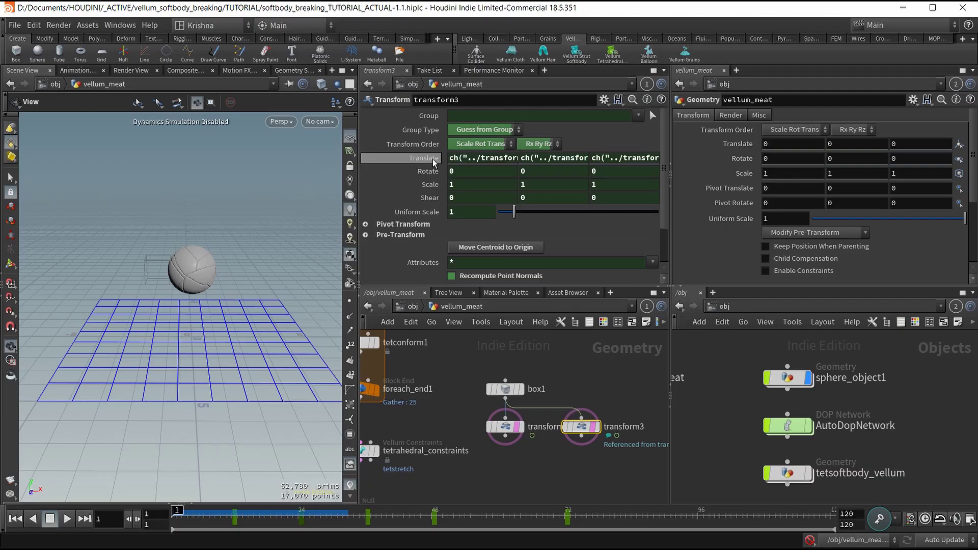
click(447, 159)
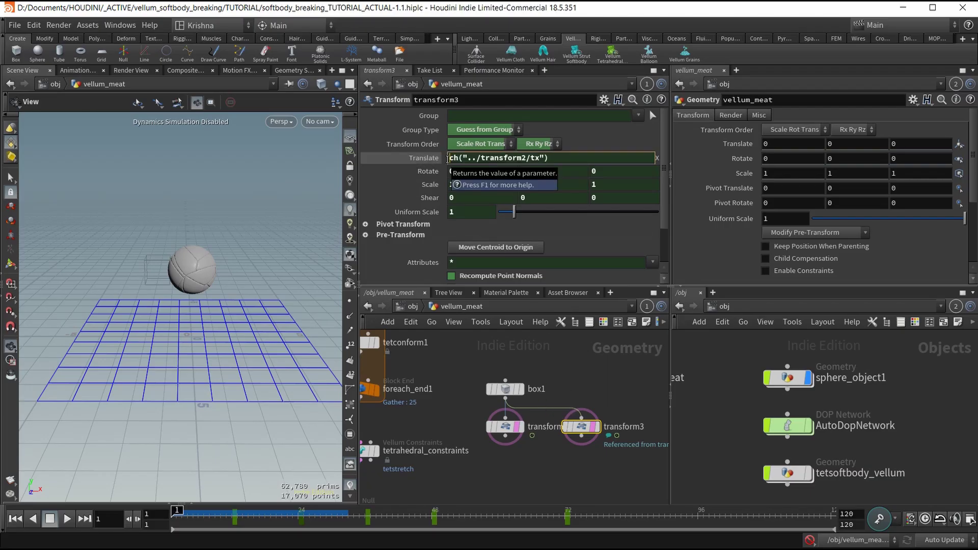
text(-1*)
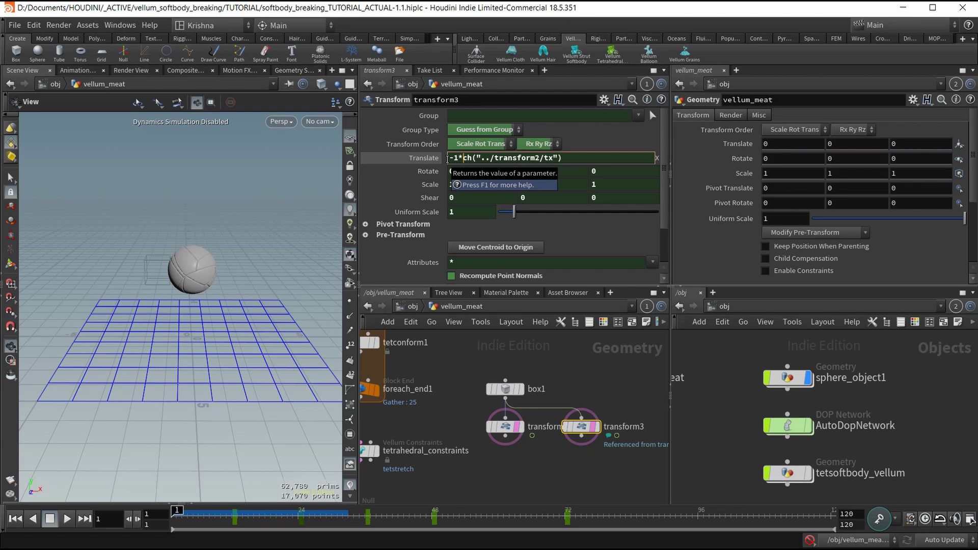
key(Return)
click(428, 157)
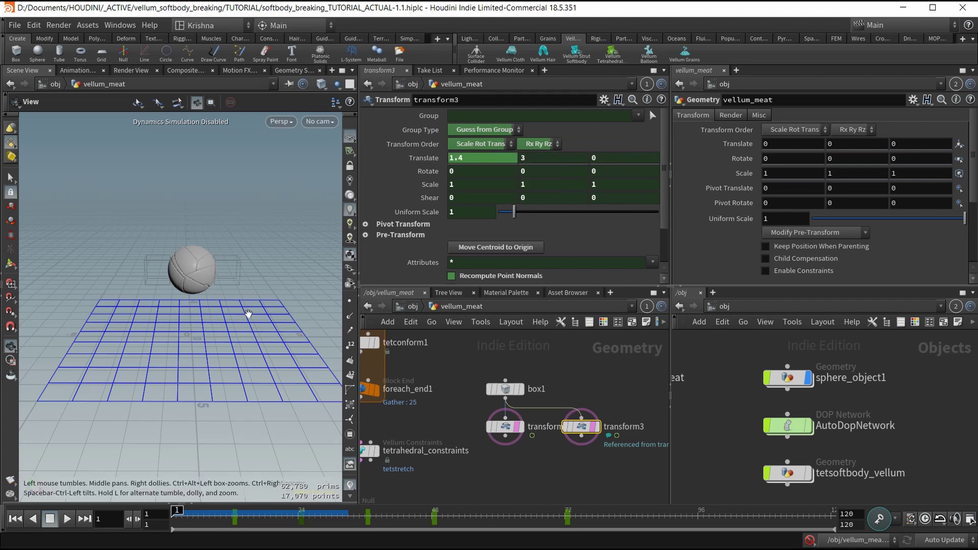
Play back the mirrored motion of the two boxes from a lower viewing angle and return to the first frame
drag(222, 307, 223, 295)
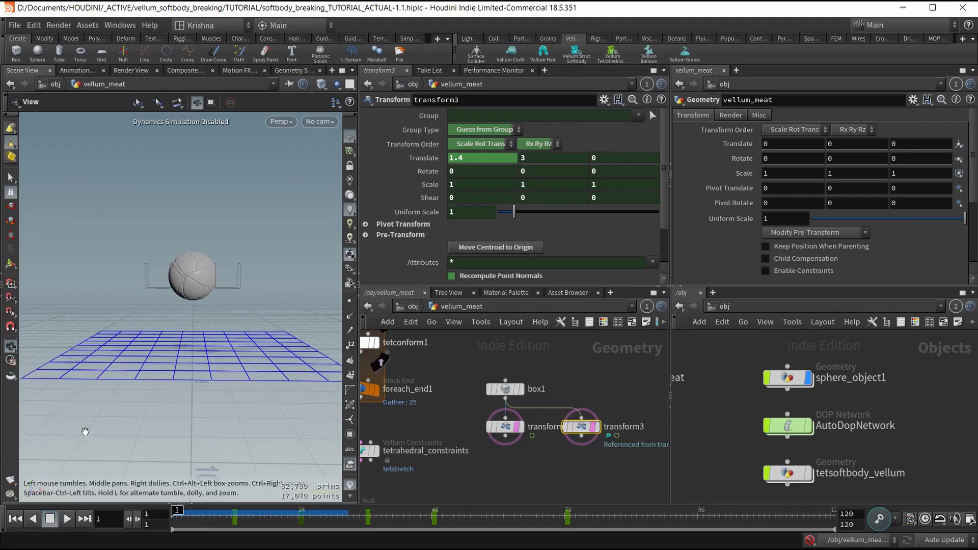
key(Up)
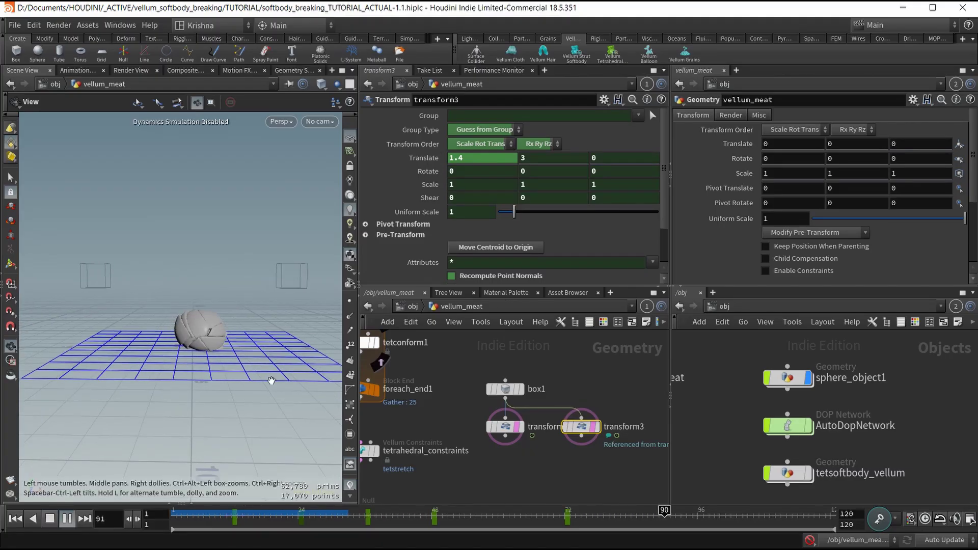
key(Up)
key(ctrl+Up)
Add a Merge node below the two box transforms, wire transform2 and transform3 into it, and display its output
scroll(536, 416, down, 3)
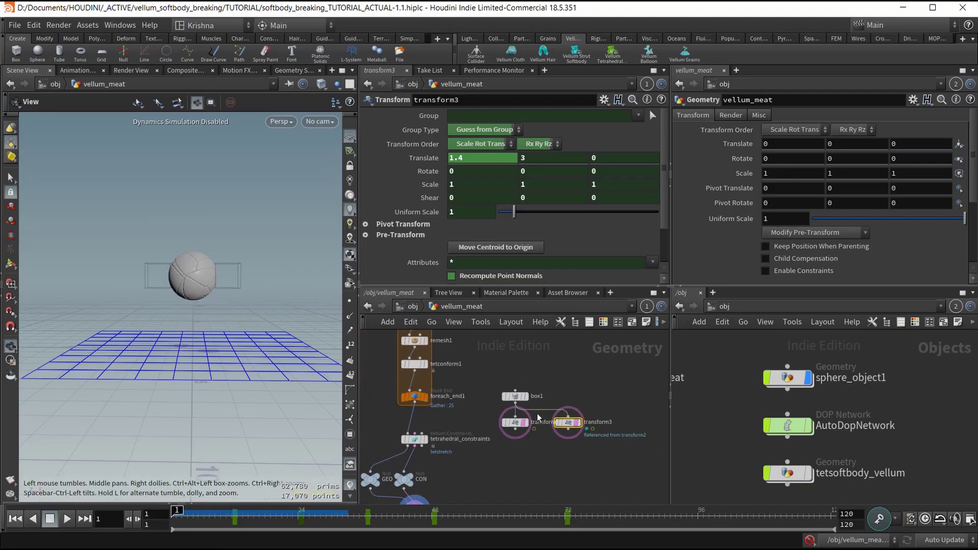
middle_drag(536, 453, 535, 430)
key(Tab)
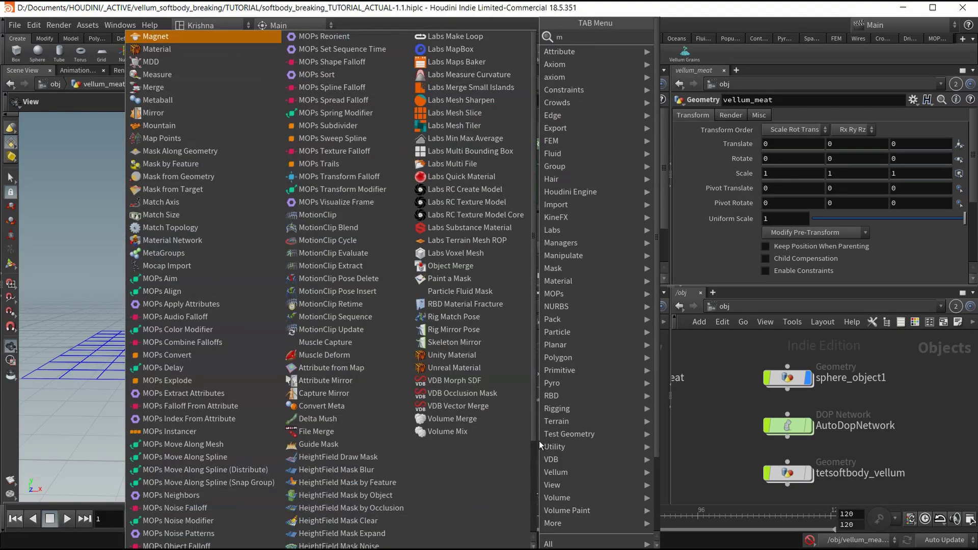
text(mere)
key(Return)
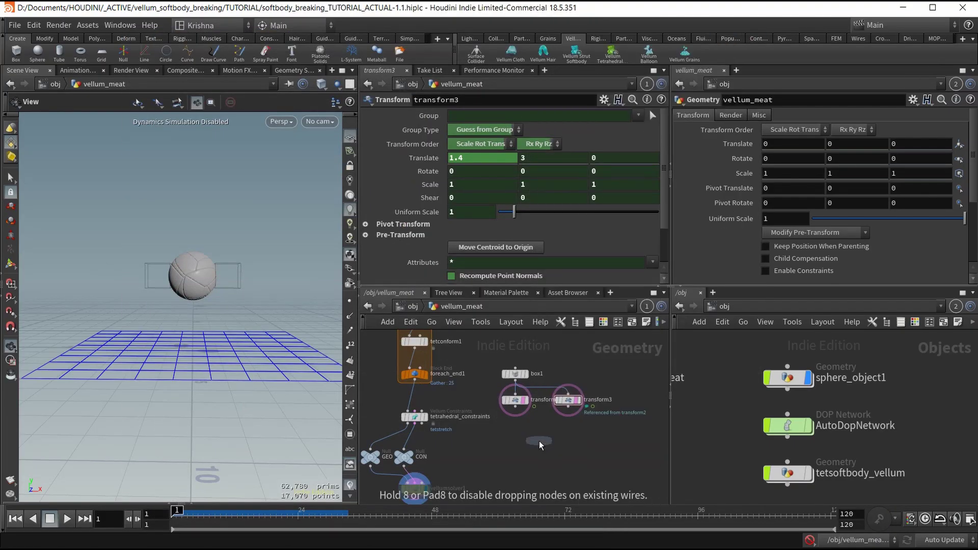
click(539, 441)
drag(570, 423, 490, 397)
click(516, 407)
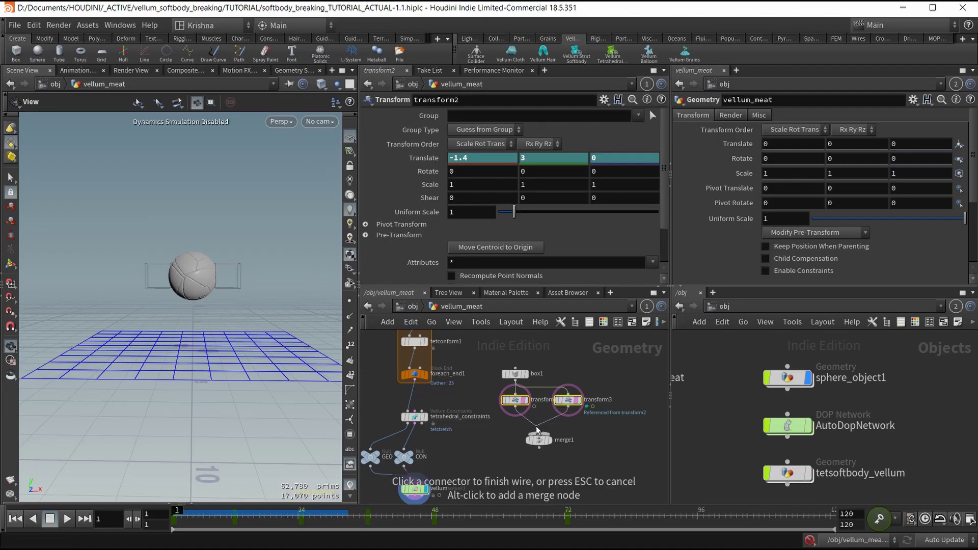
click(538, 431)
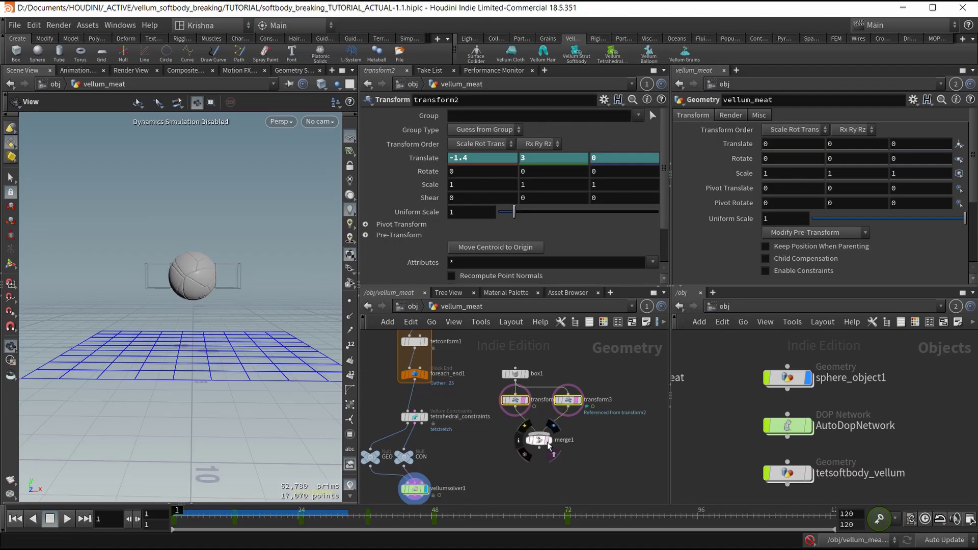
click(548, 443)
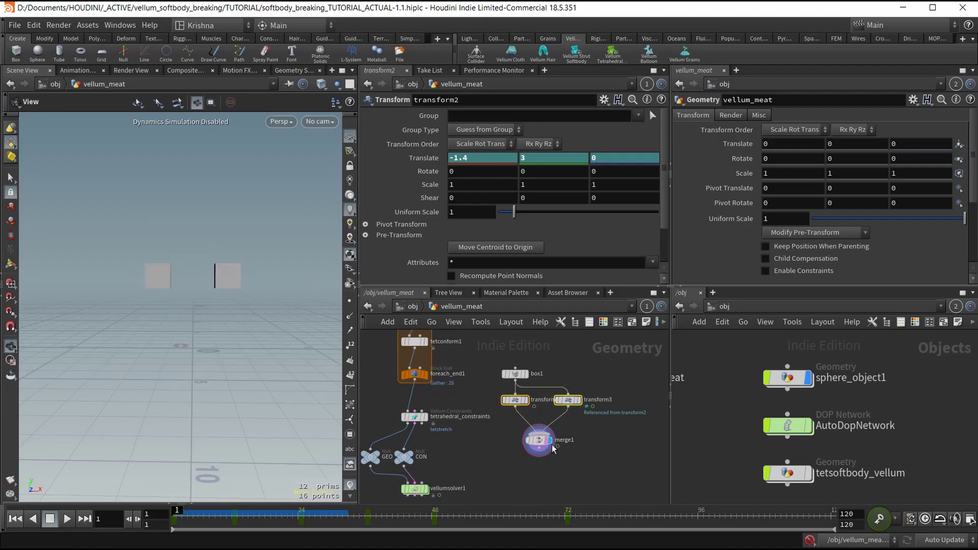
Move the box nodes up beside the for-each block and shift the constraint and solver nodes down to make room below foreach_end1
scroll(574, 456, down, 3)
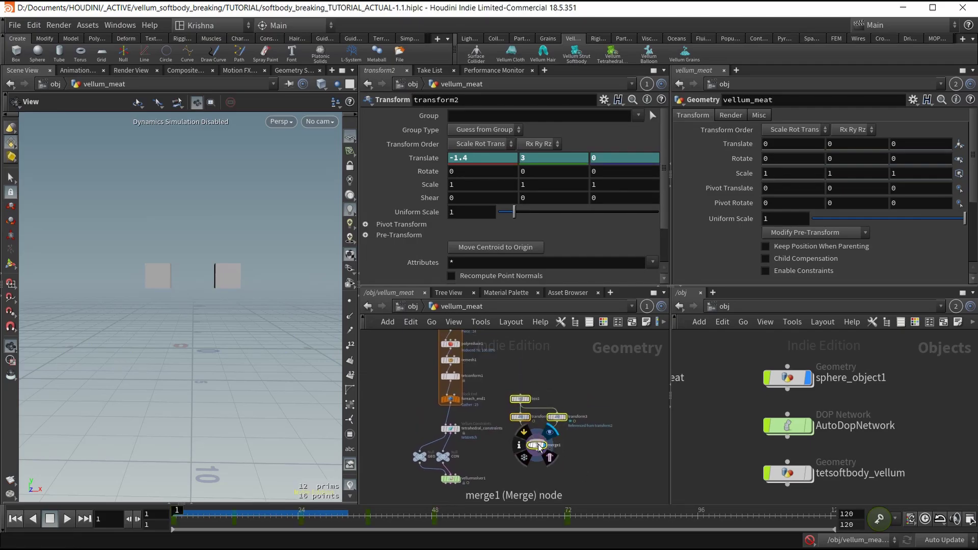
drag(538, 447, 527, 401)
scroll(527, 403, up, 2)
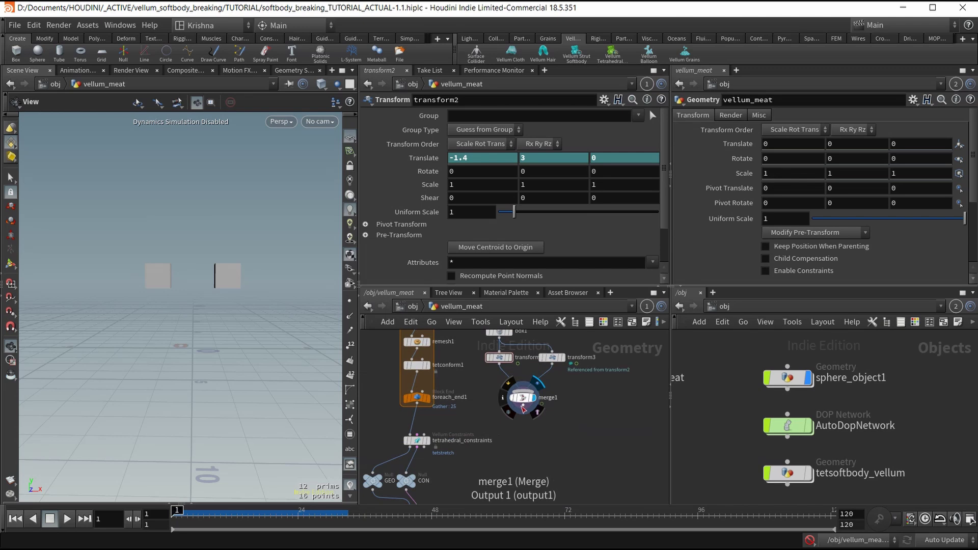
scroll(469, 477, down, 3)
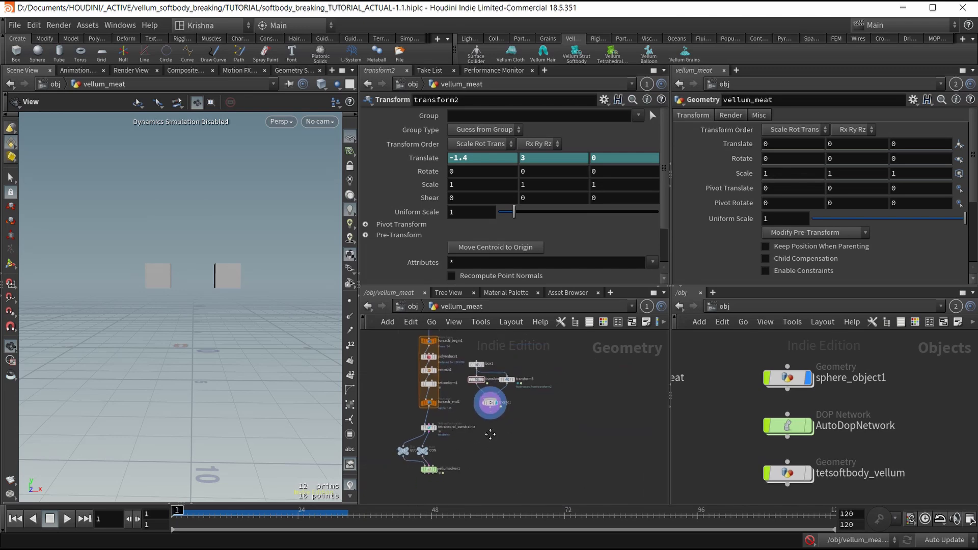
drag(472, 468, 433, 460)
scroll(440, 408, up, 2)
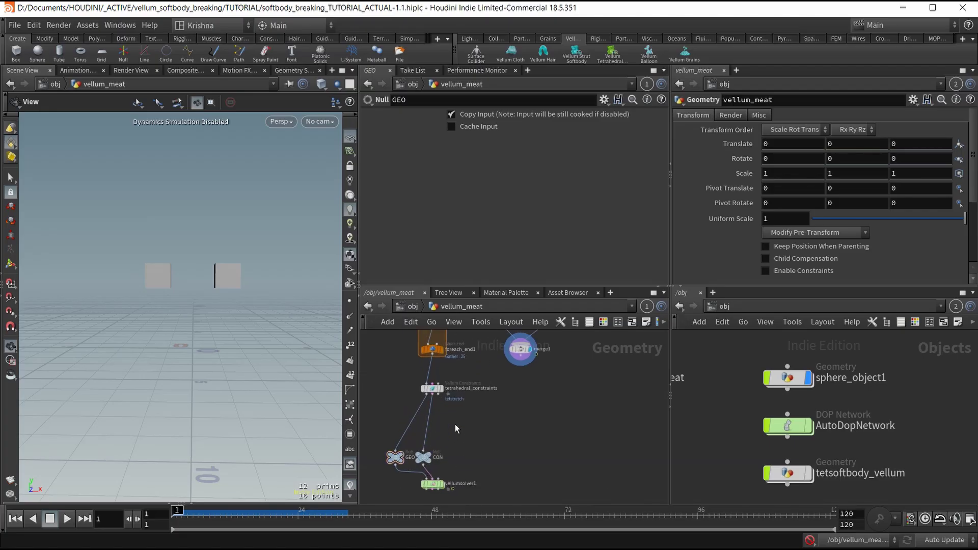
drag(432, 388, 432, 413)
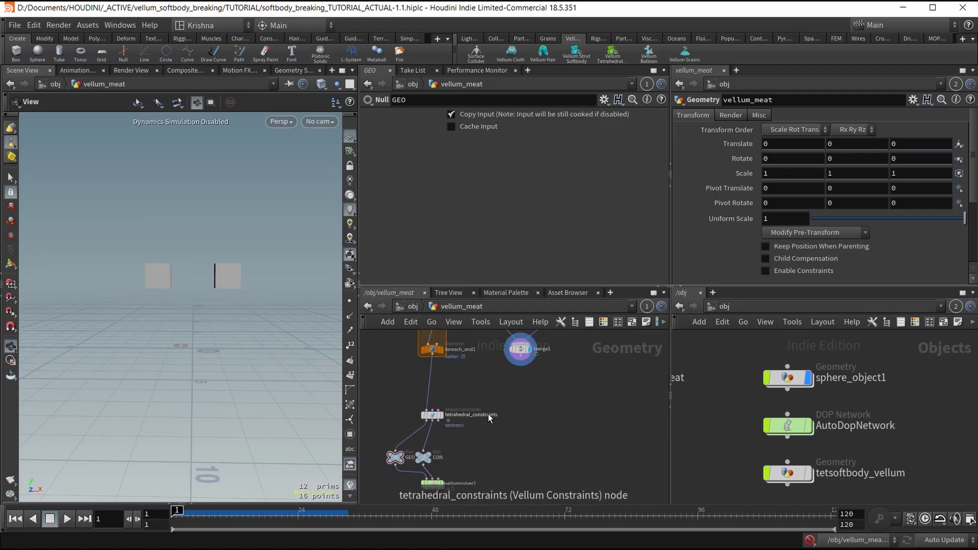
Insert a Group Create node between foreach_end1 and tetrahedral_constraints, with merge1 connected as its second input
middle_drag(491, 403, 492, 462)
key(Tab)
text(gro)
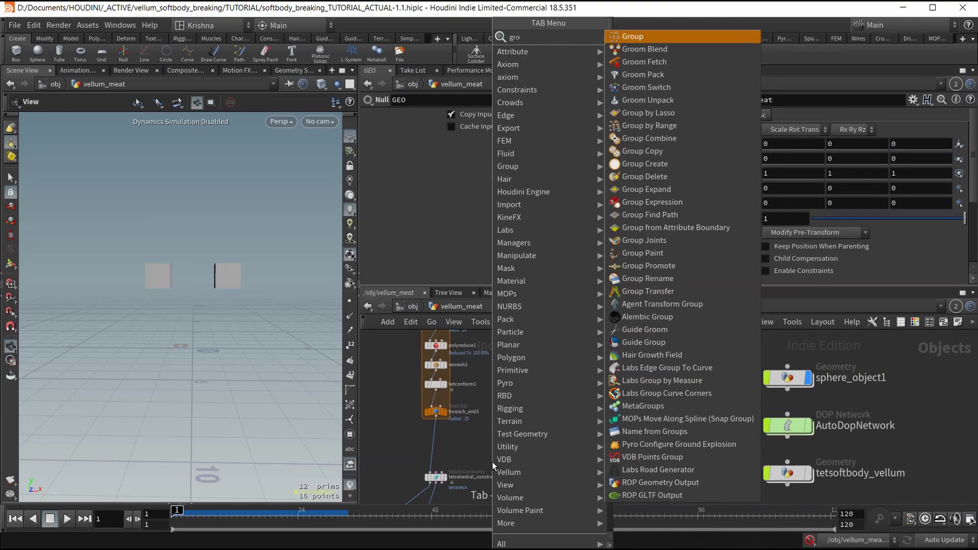
text(up cre)
key(Return)
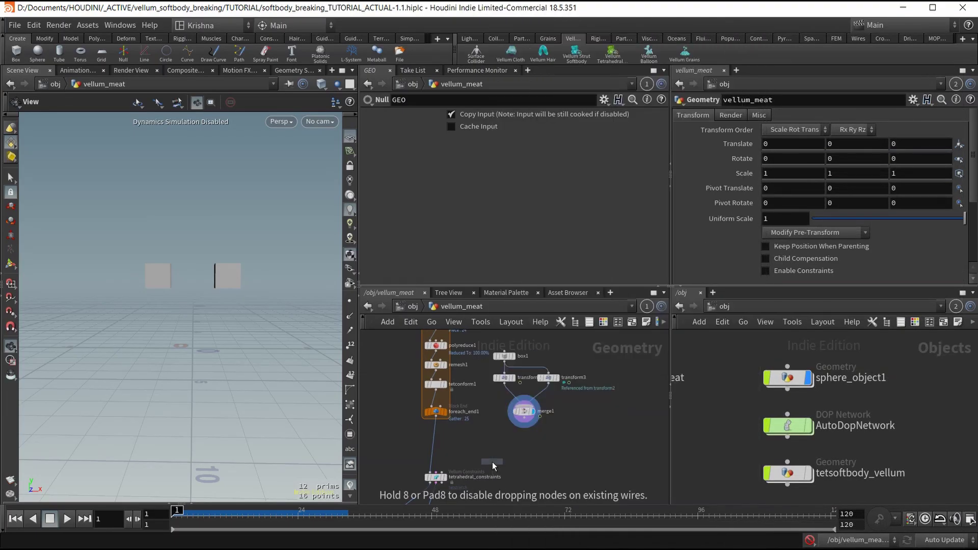
click(436, 455)
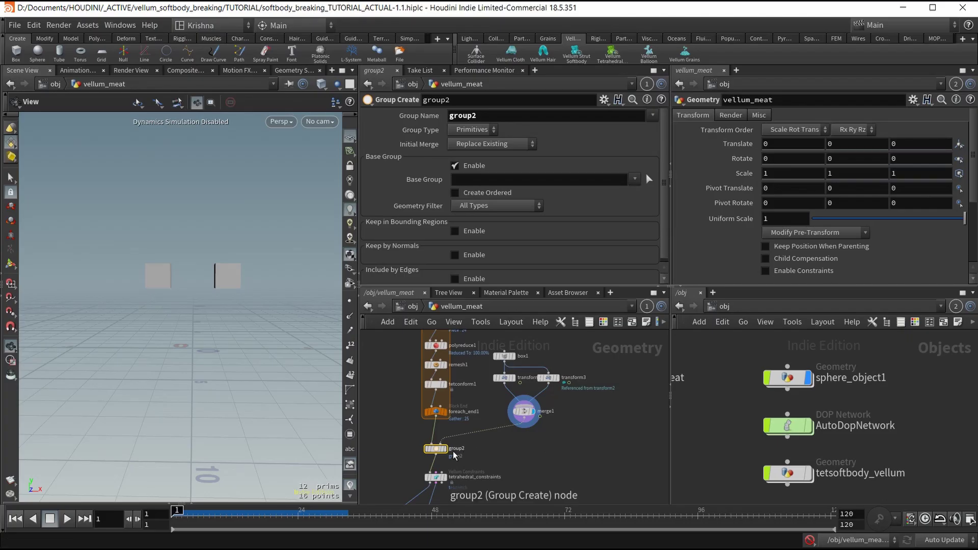
Set the Group Create node's Group Type to Points and its Group Name to pinned
click(479, 131)
click(473, 167)
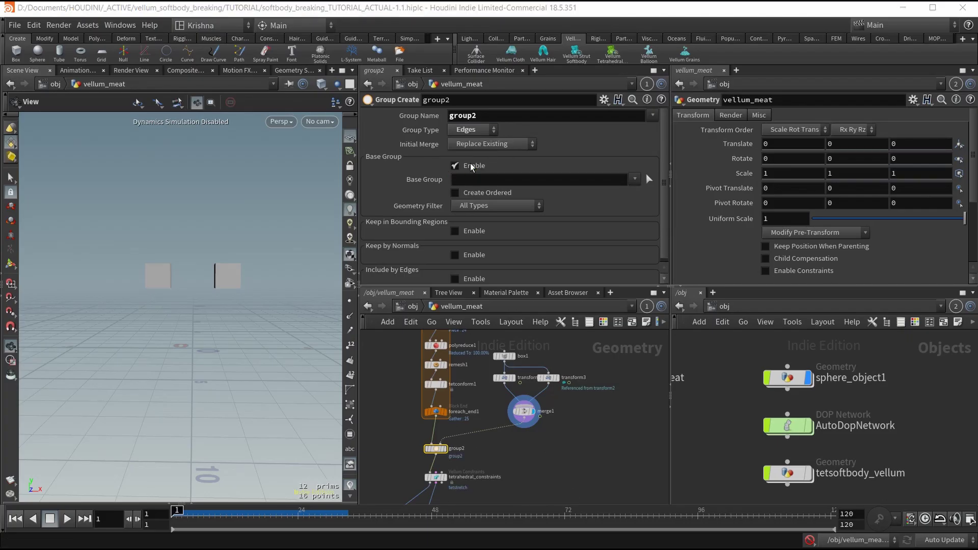
click(469, 131)
click(468, 154)
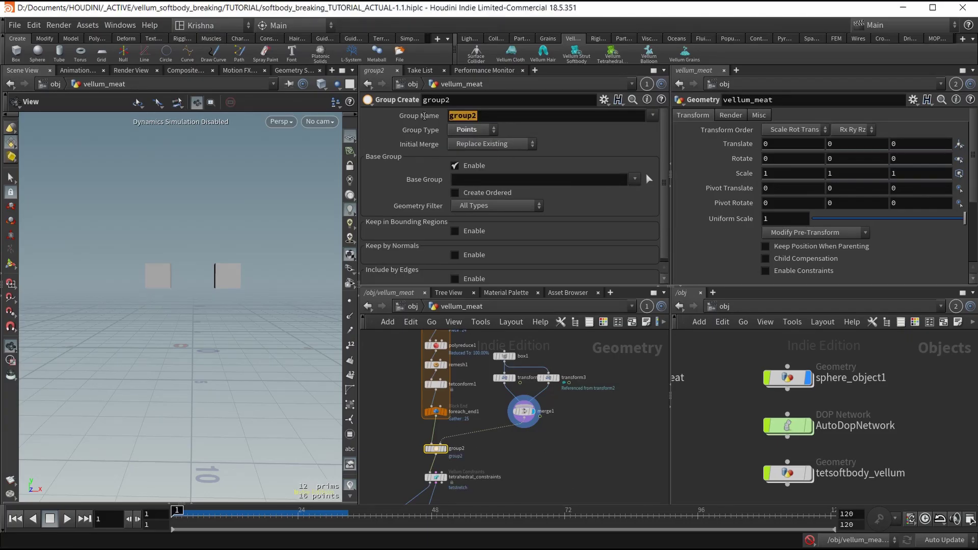
double_click(467, 116)
text(pinned)
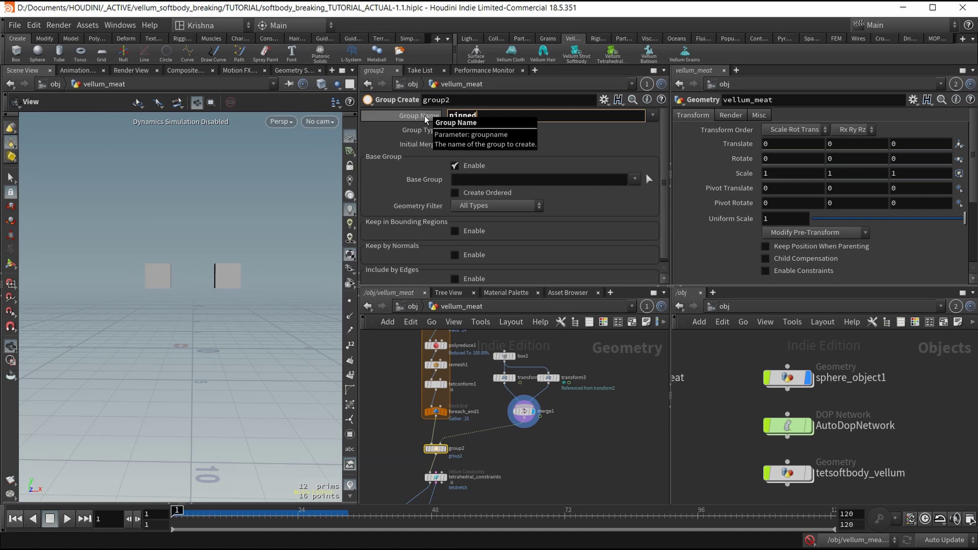
key(Return)
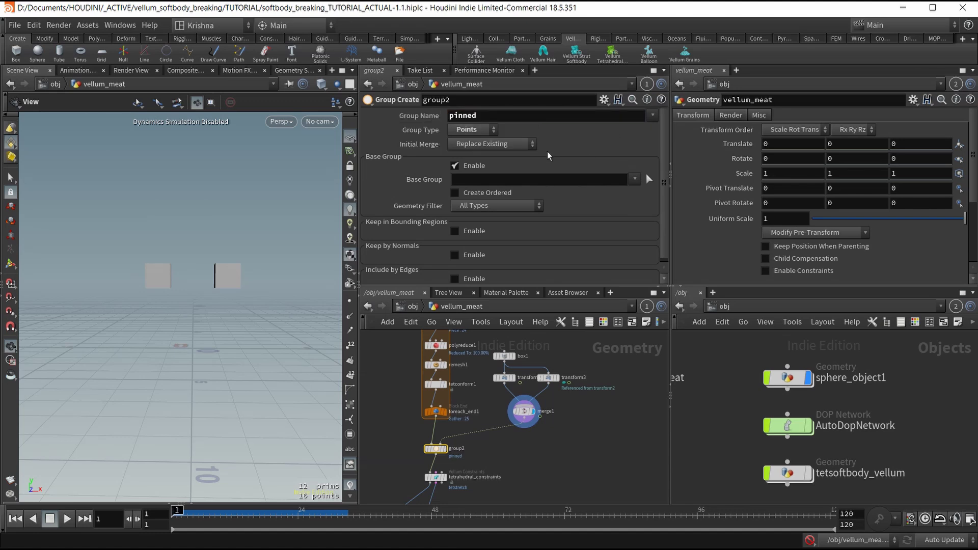
Disable the Base Group and keep points by bounding region, with the Bounding Type set to Bounding Object (points or vertices only)
click(455, 167)
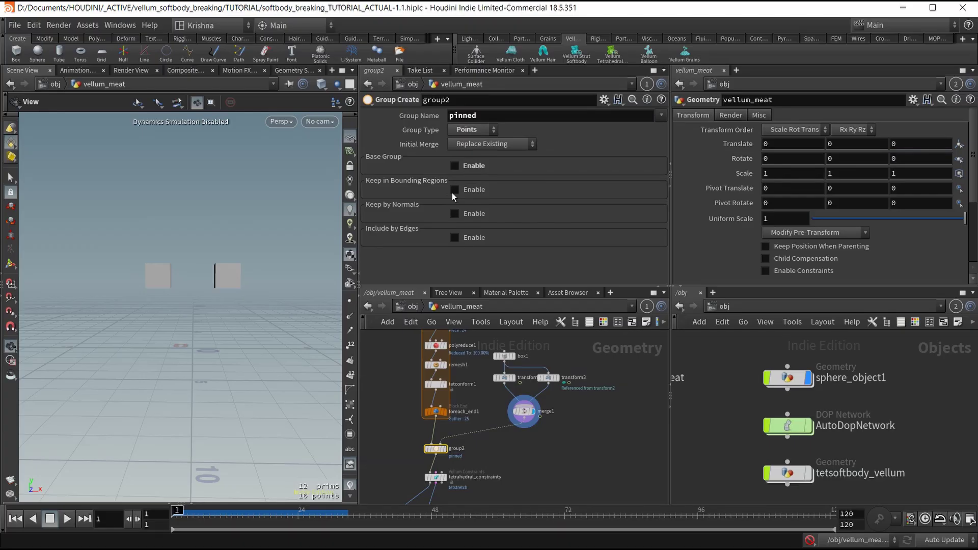
click(454, 189)
click(504, 203)
click(506, 241)
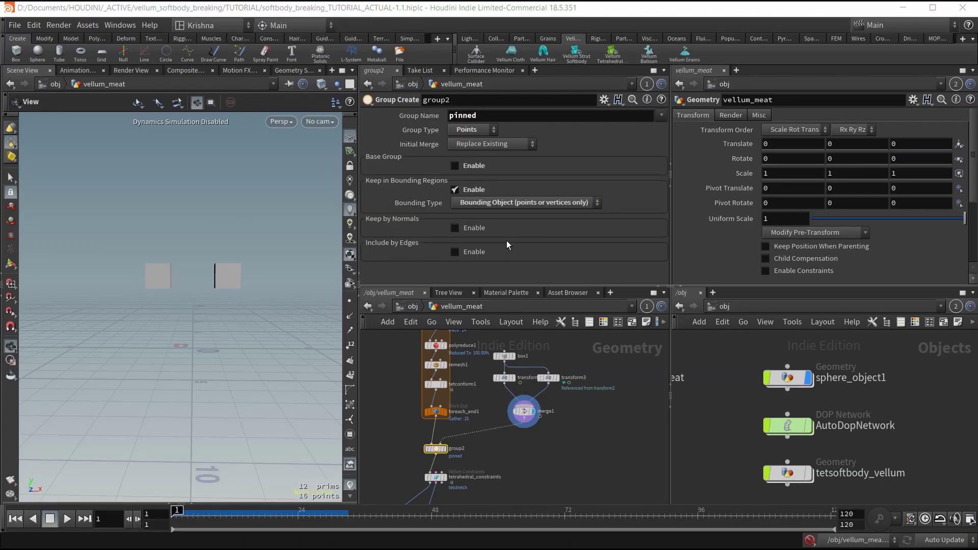
Display the output of group2 to inspect the pinned points where the sphere meets the two boxes
mouse_move(447, 454)
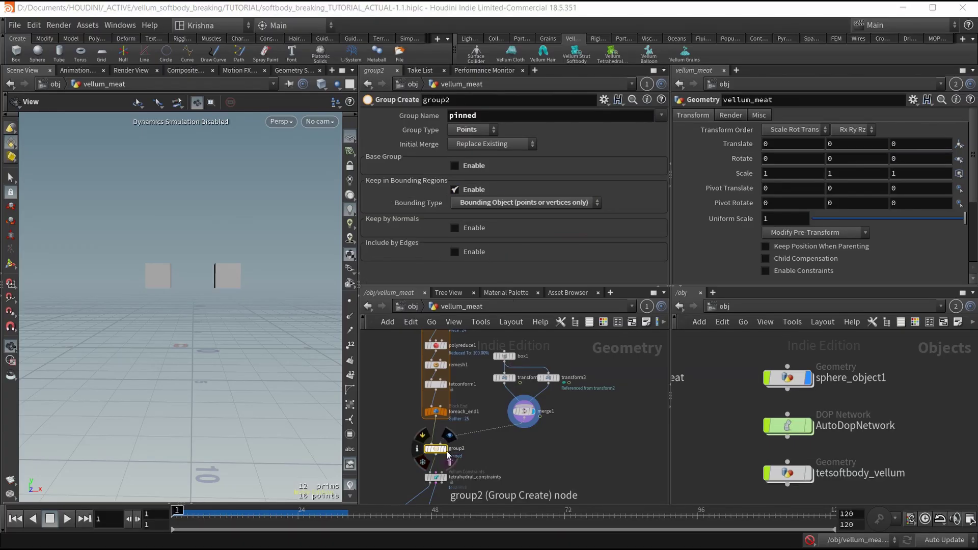
click(449, 436)
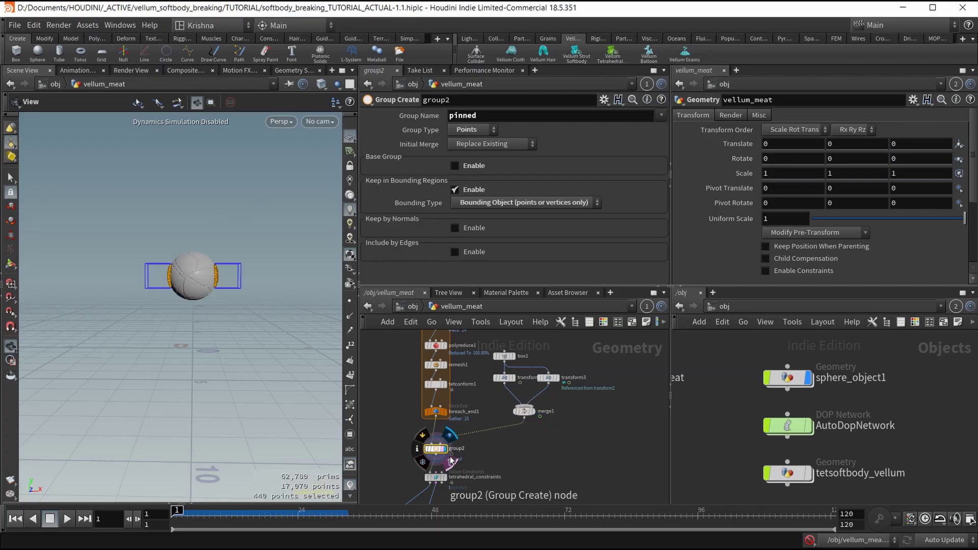
mouse_move(210, 282)
mouse_down()
mouse_move(188, 280)
mouse_move(229, 281)
mouse_move(214, 283)
mouse_up()
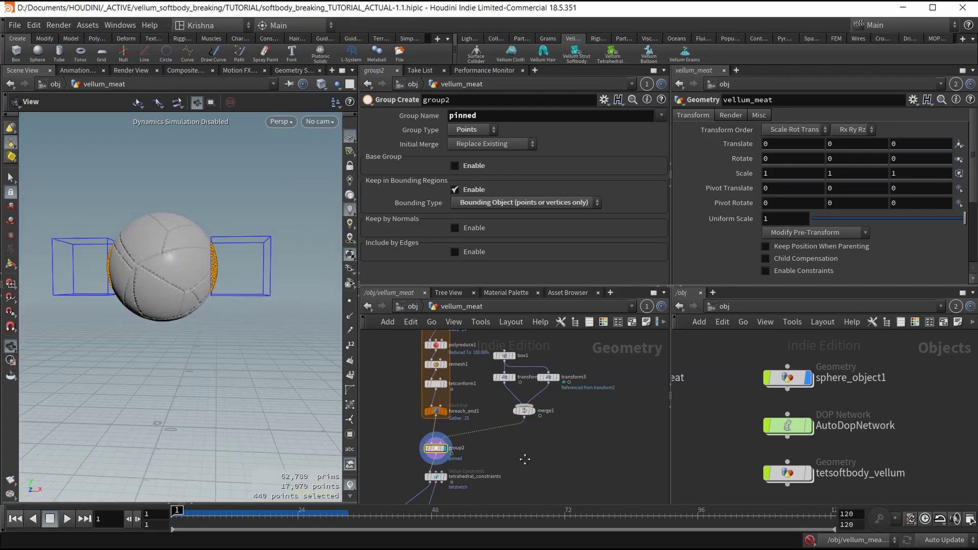
Insert a Vellum Attach to Geometry node below tetrahedral_constraints and shift GEO, CON and the solver down to make room
middle_drag(524, 458, 531, 409)
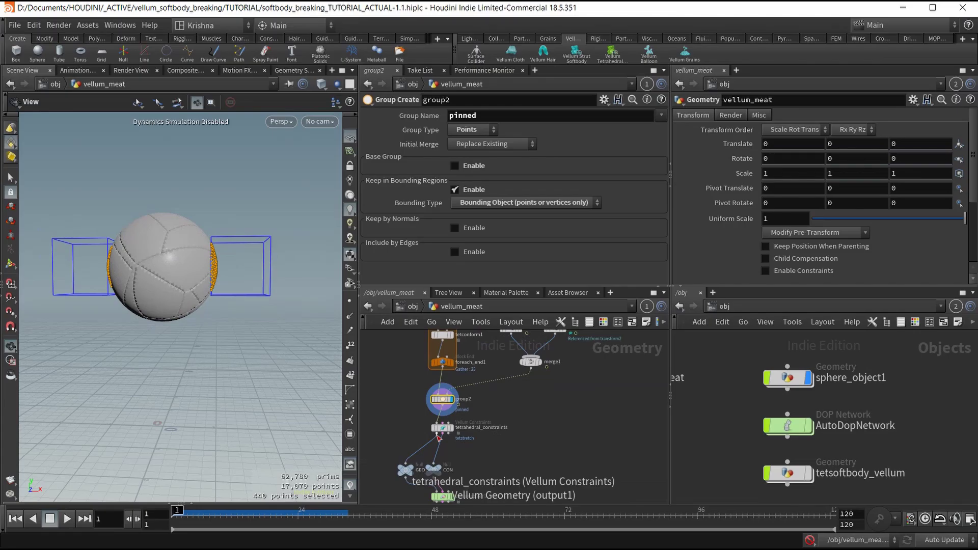
key(Tab)
text(vellum att)
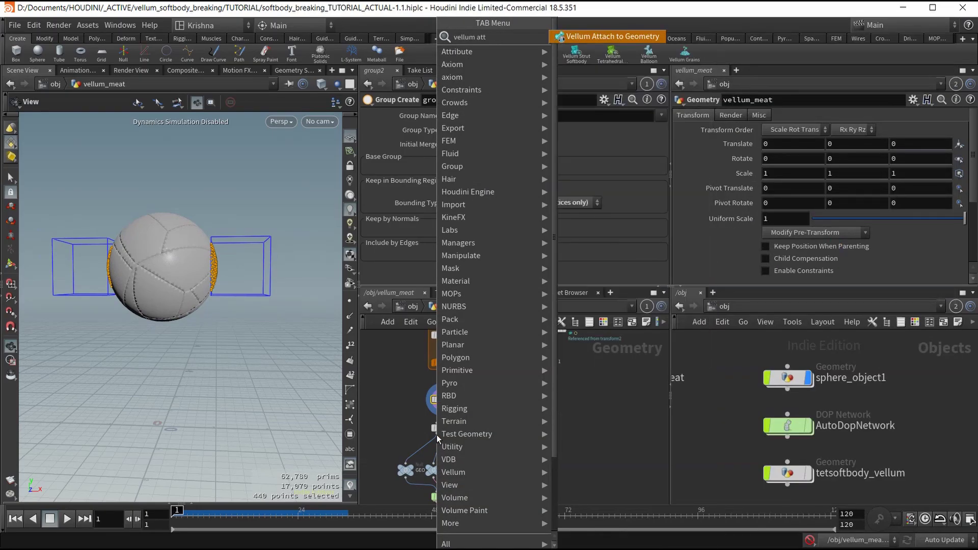
key(Return)
click(438, 437)
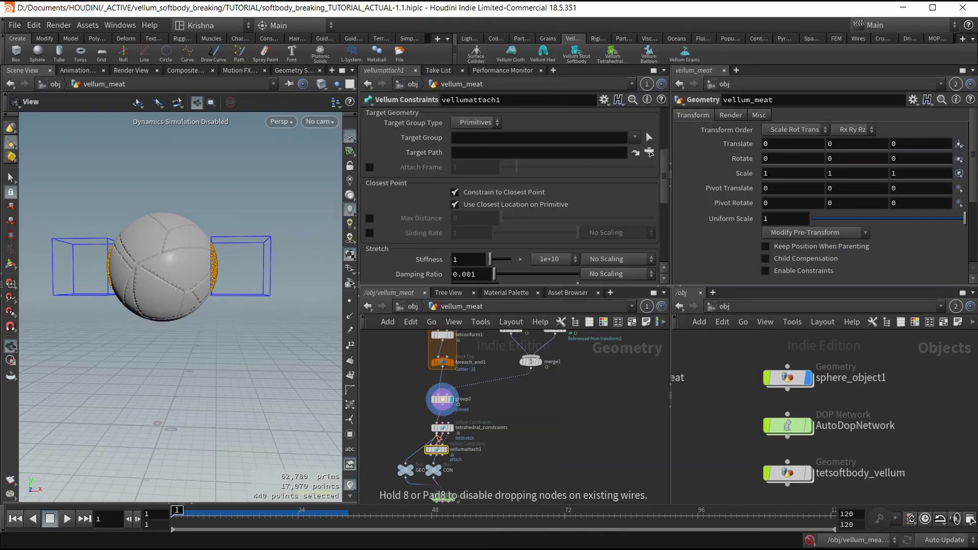
middle_drag(510, 462, 528, 420)
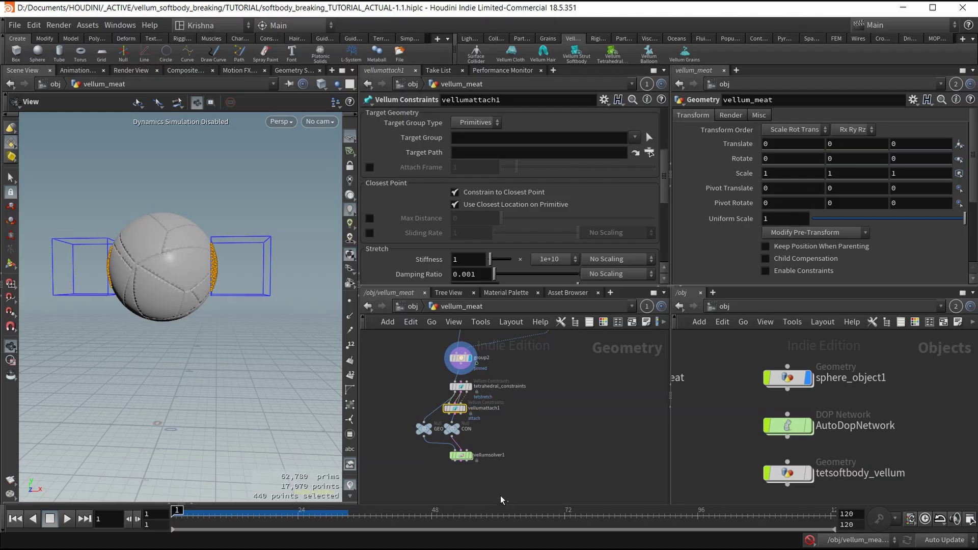
drag(502, 497, 423, 449)
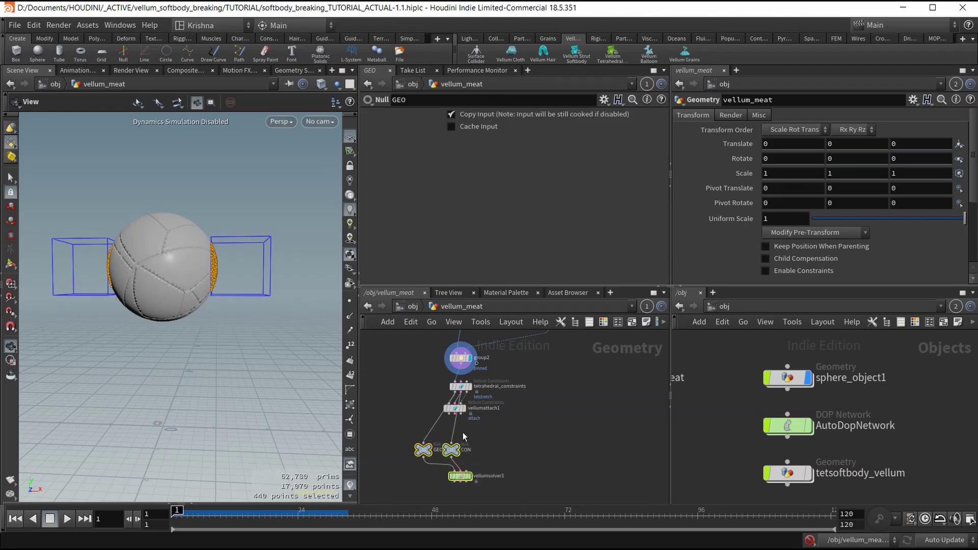
Rewire the GEO null to the first output of vellumattach1 and align vellumattach1 under tetrahedral_constraints
scroll(478, 434, up, 3)
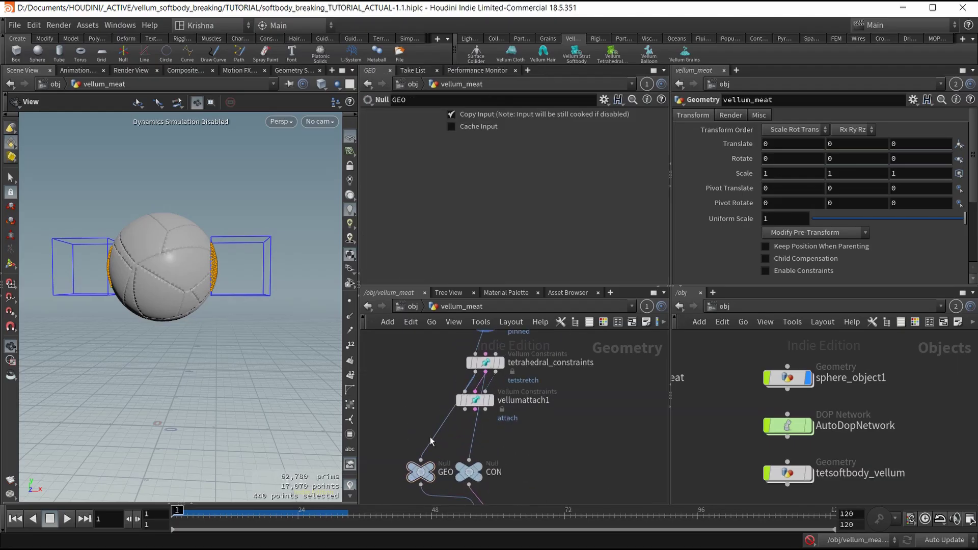
drag(432, 435, 475, 410)
scroll(555, 427, down, 3)
middle_drag(568, 457, 558, 443)
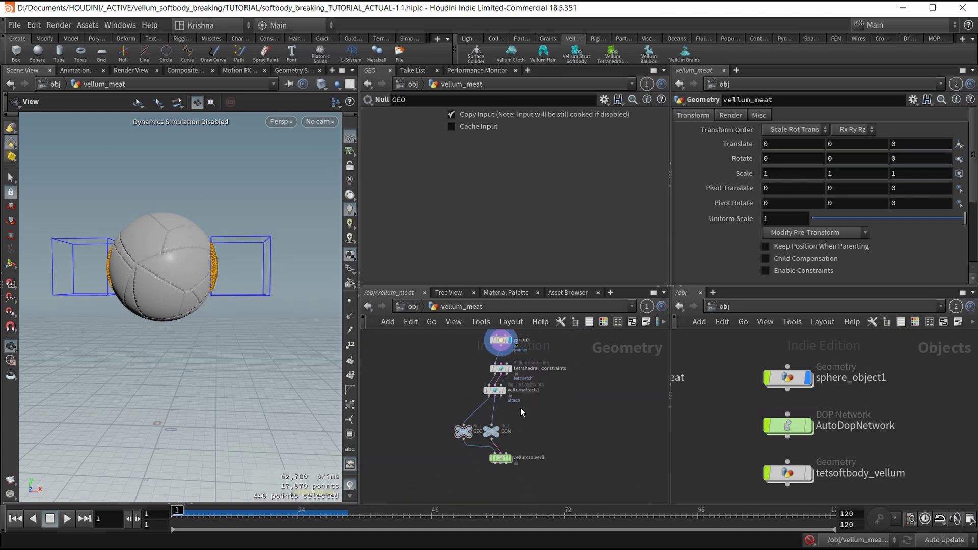
drag(497, 391, 503, 391)
middle_drag(525, 397, 516, 438)
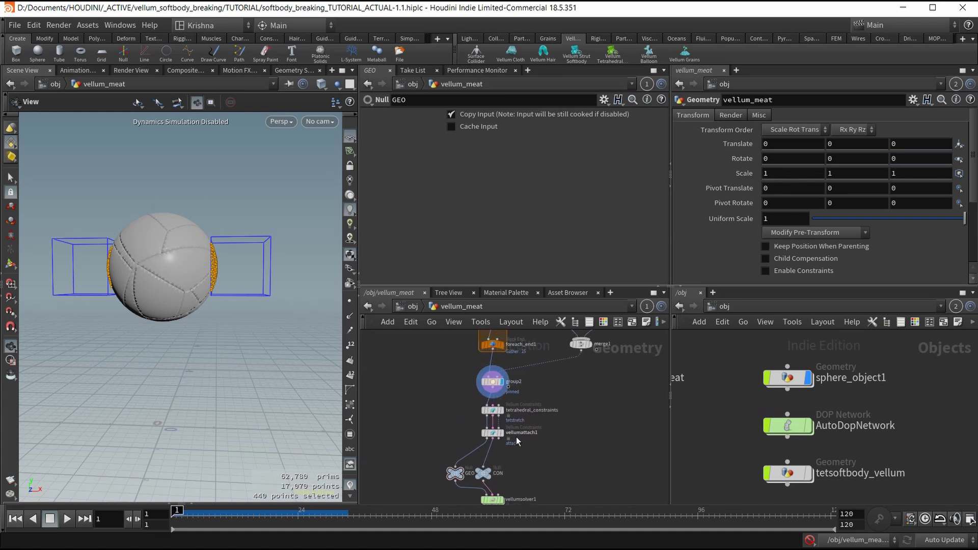
Wire merge1 into the third input, Collision Geometry, of tetrahedral_constraints
scroll(517, 438, up, 4)
middle_drag(605, 400, 562, 438)
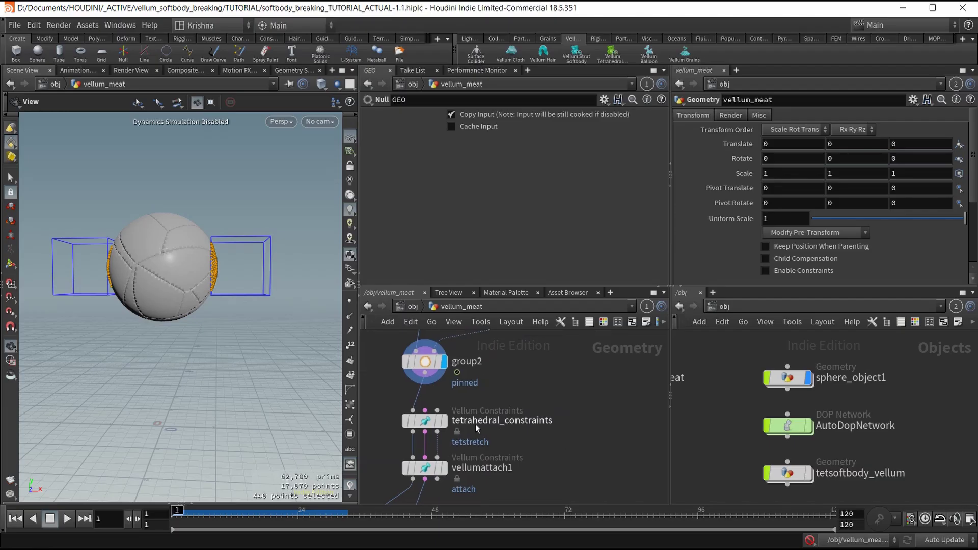
scroll(475, 423, down, 4)
click(457, 417)
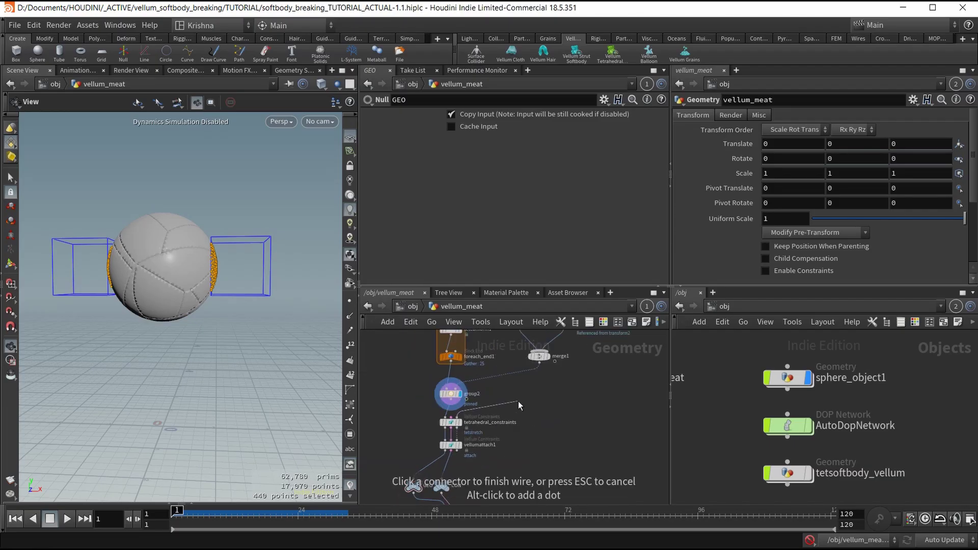
scroll(500, 408, up, 3)
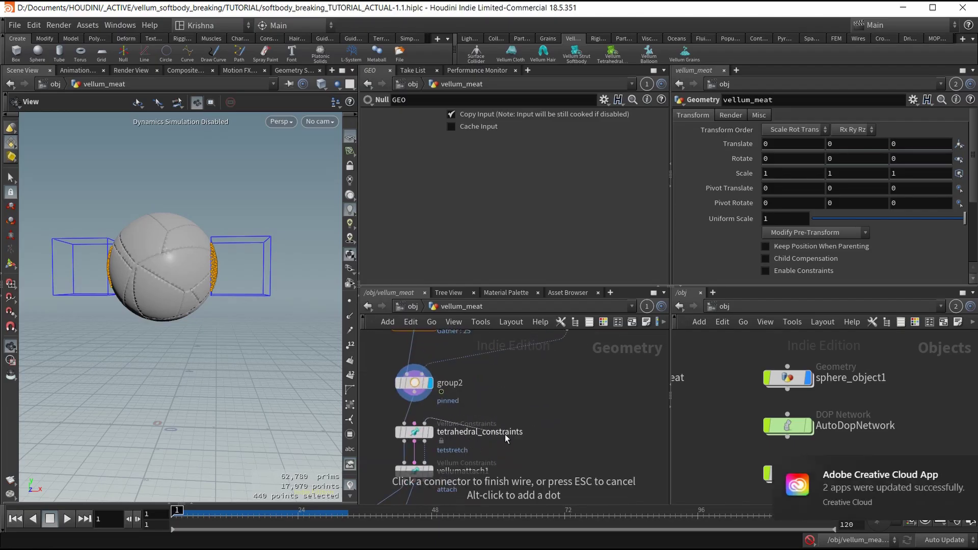
click(568, 374)
click(956, 467)
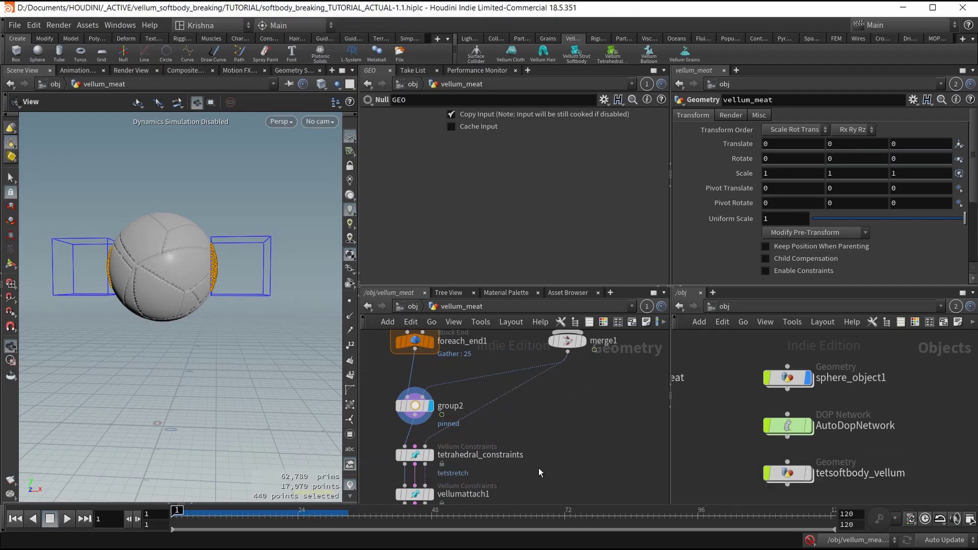
scroll(552, 418, down, 3)
middle_drag(556, 398, 555, 430)
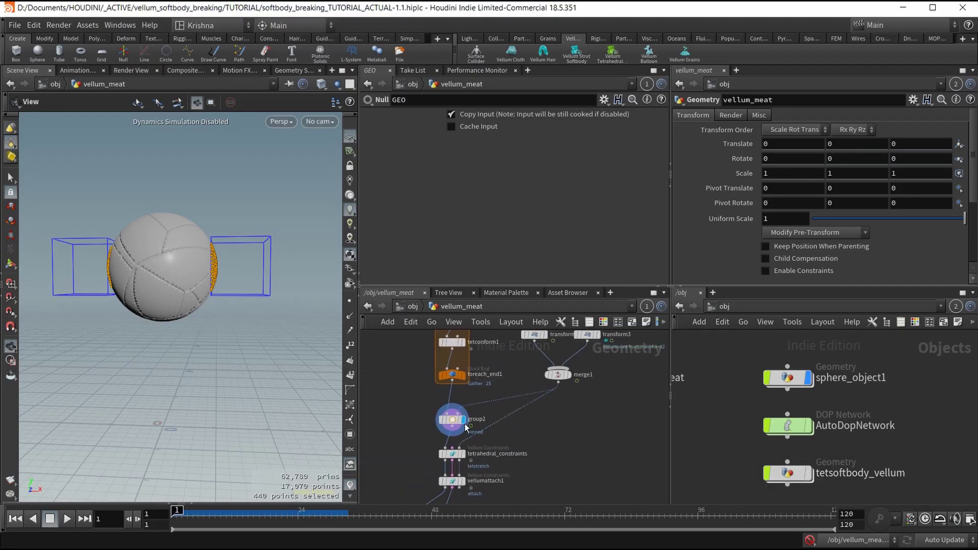
click(450, 427)
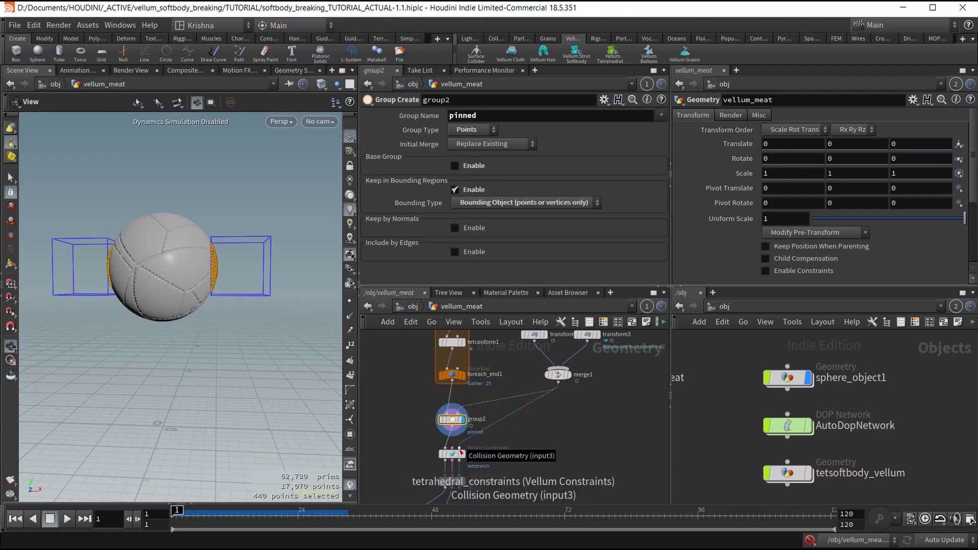
Display the output of vellumsolver1, select the solver and save the scene
scroll(459, 417, down, 4)
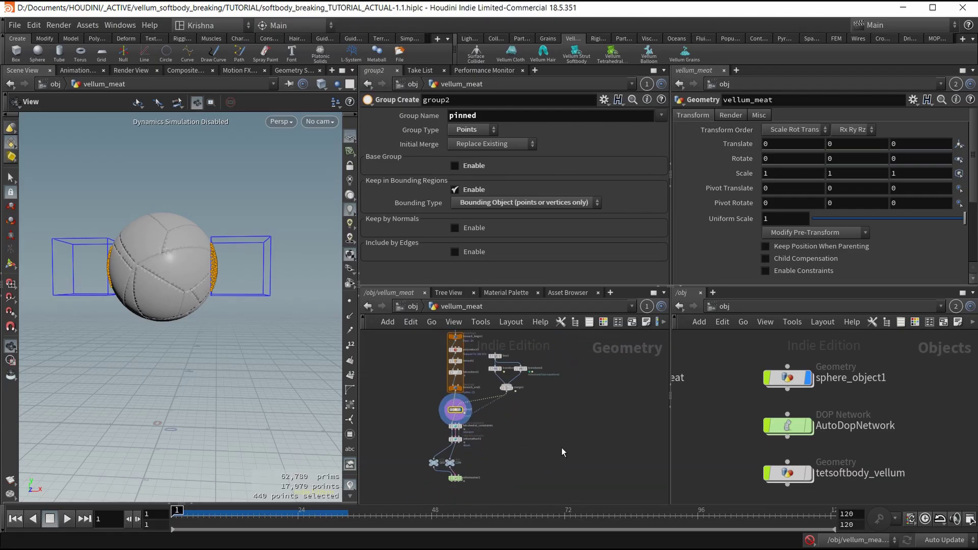
middle_drag(488, 471, 485, 433)
scroll(484, 432, up, 4)
click(428, 448)
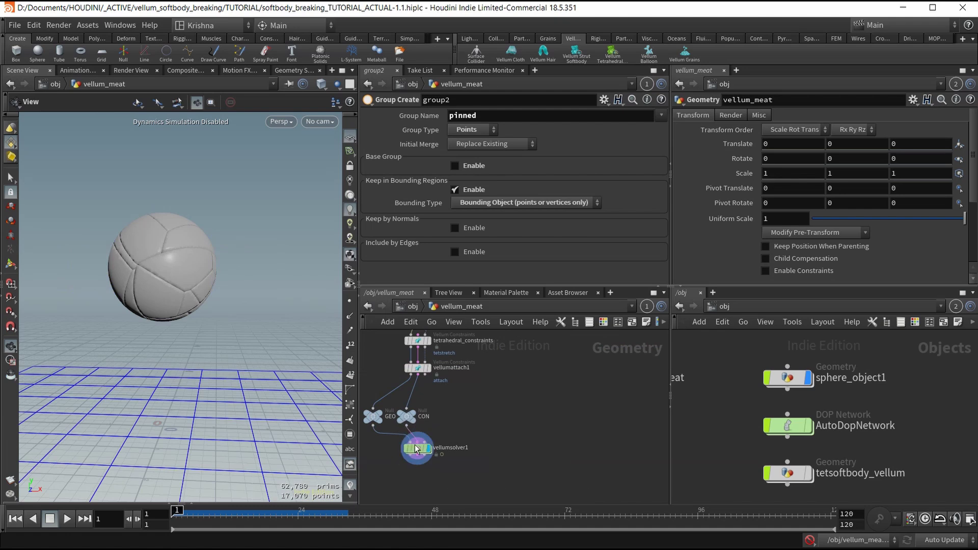
click(418, 448)
key(ctrl+s)
Widen the scene view pane and save the scene again
scroll(507, 402, down, 3)
scroll(506, 395, down, 2)
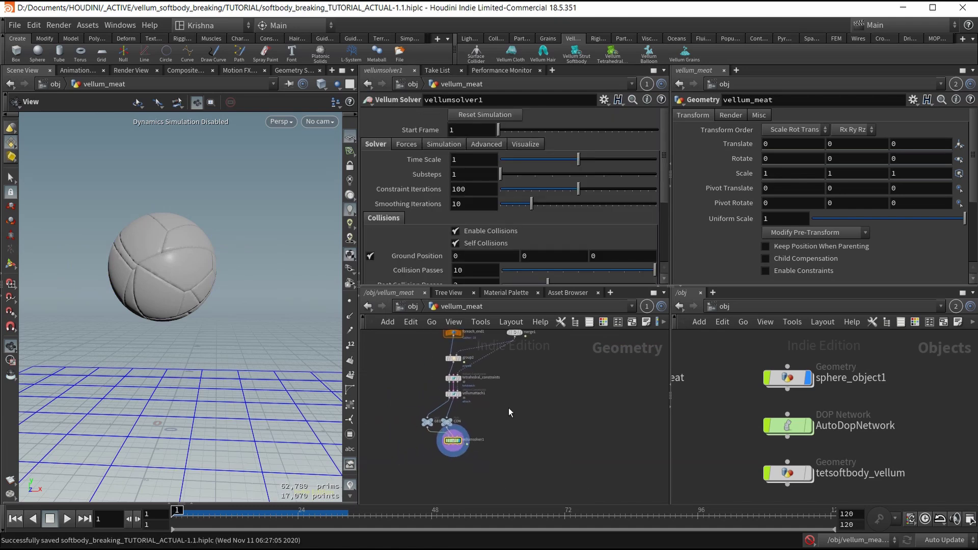
middle_drag(508, 407, 517, 423)
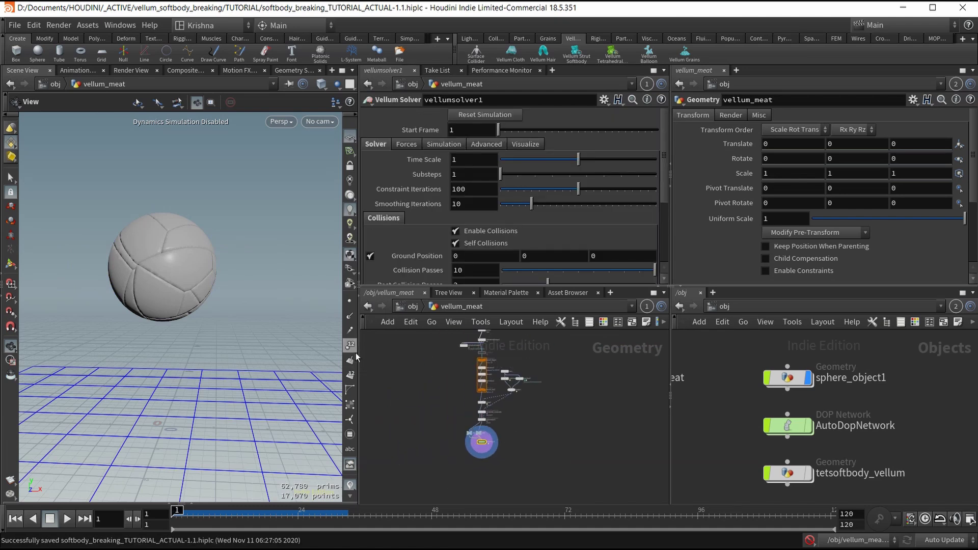
drag(359, 351, 403, 349)
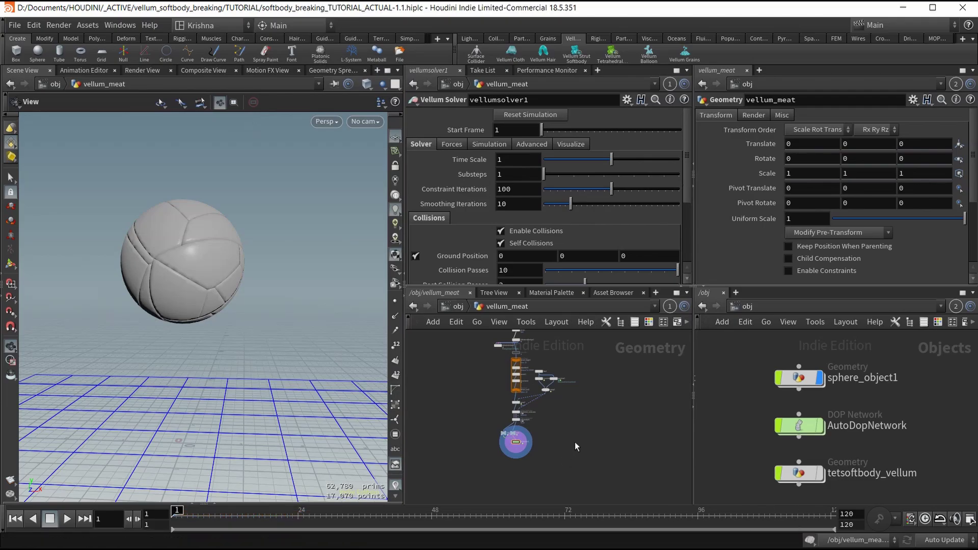
key(ctrl+s)
Play the Vellum simulation to watch the sphere being pulled apart, stop it and return to frame 1
scroll(204, 284, down, 6)
drag(212, 291, 218, 293)
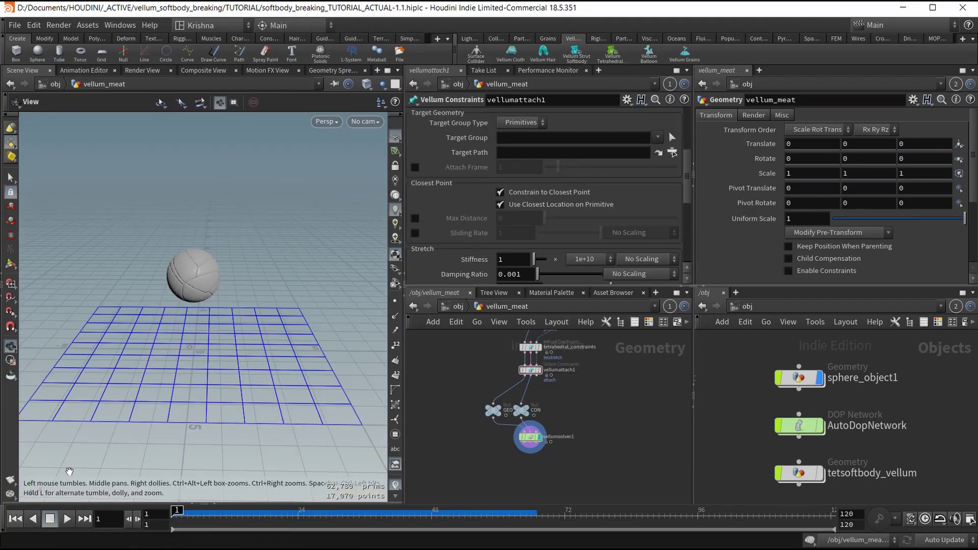
click(67, 519)
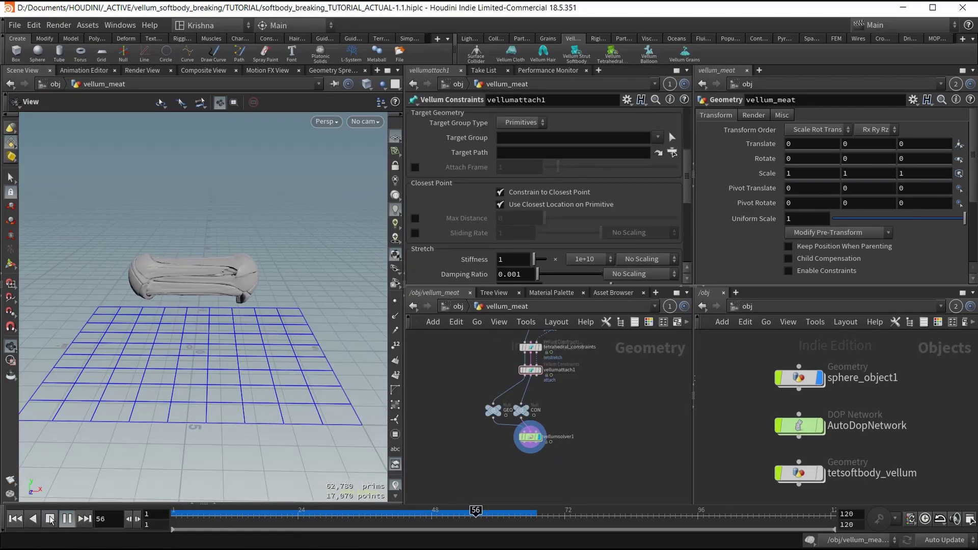
key(Escape)
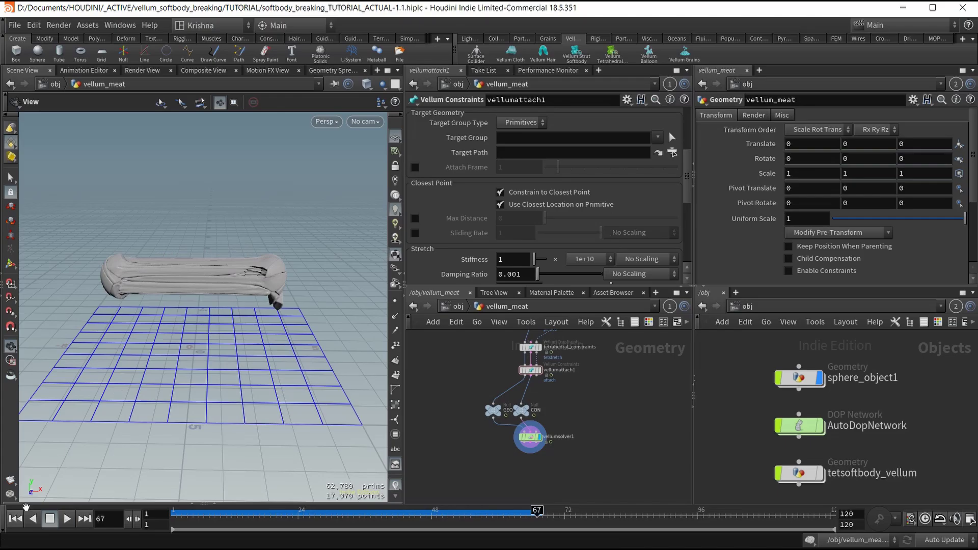
click(15, 519)
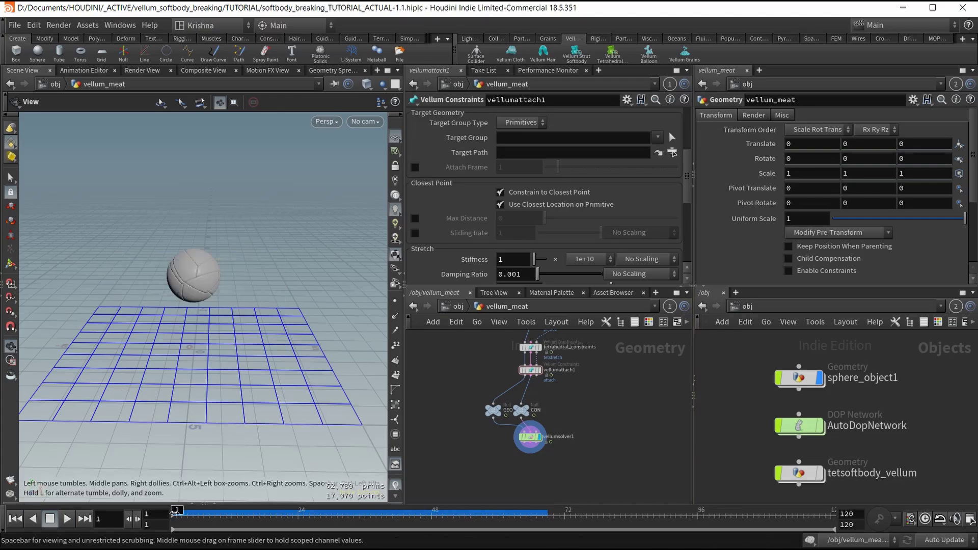
mouse_move(176, 510)
mouse_down()
mouse_move(461, 515)
mouse_move(174, 523)
mouse_up()
Display merge1 and scrub the timeline to examine how the two animated boxes move
scroll(573, 387, down, 2)
middle_drag(631, 367, 606, 425)
scroll(604, 385, up, 3)
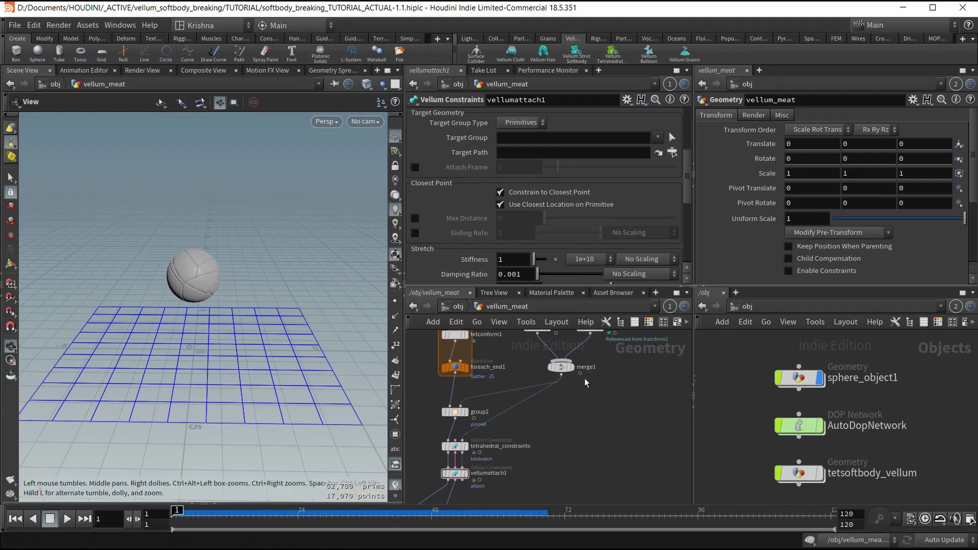
click(571, 367)
click(566, 368)
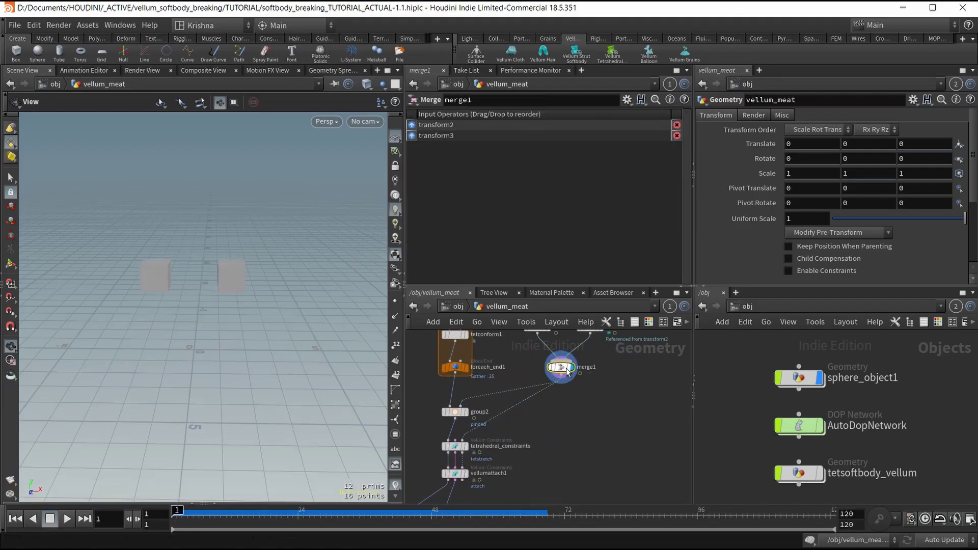
drag(193, 325, 188, 417)
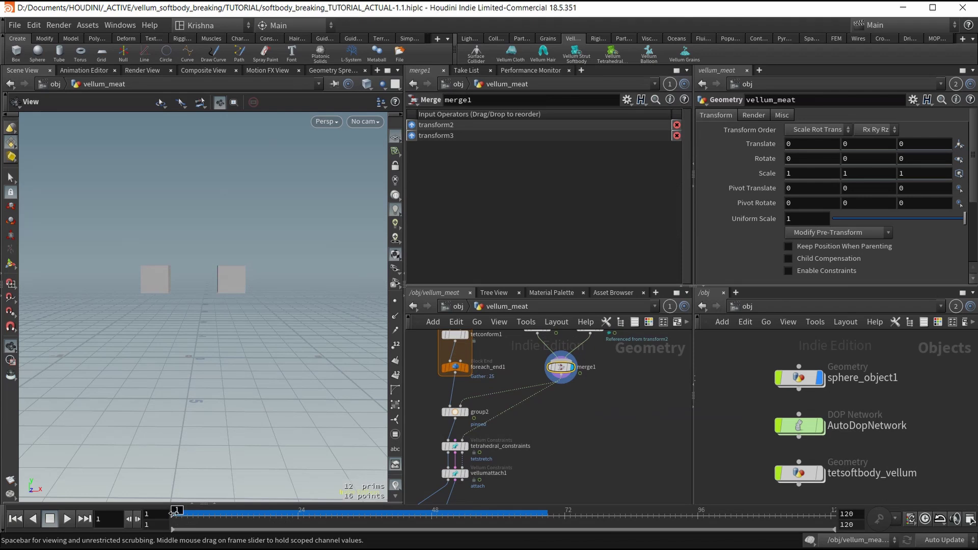
mouse_move(175, 513)
mouse_down()
mouse_move(511, 518)
mouse_move(173, 516)
mouse_up()
scroll(519, 426, down, 2)
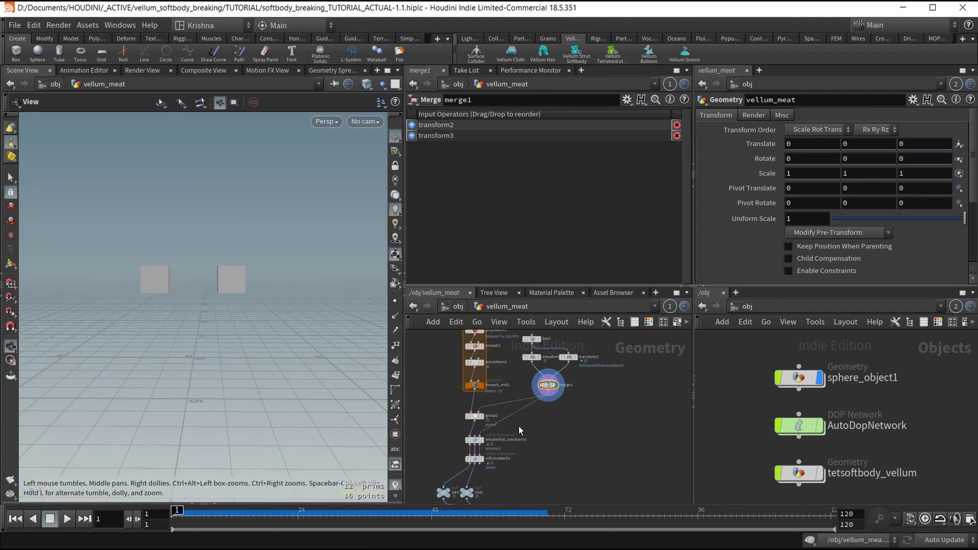
Set vellumattach1's group type to Points and its group to pinned
middle_drag(519, 425, 543, 367)
click(507, 399)
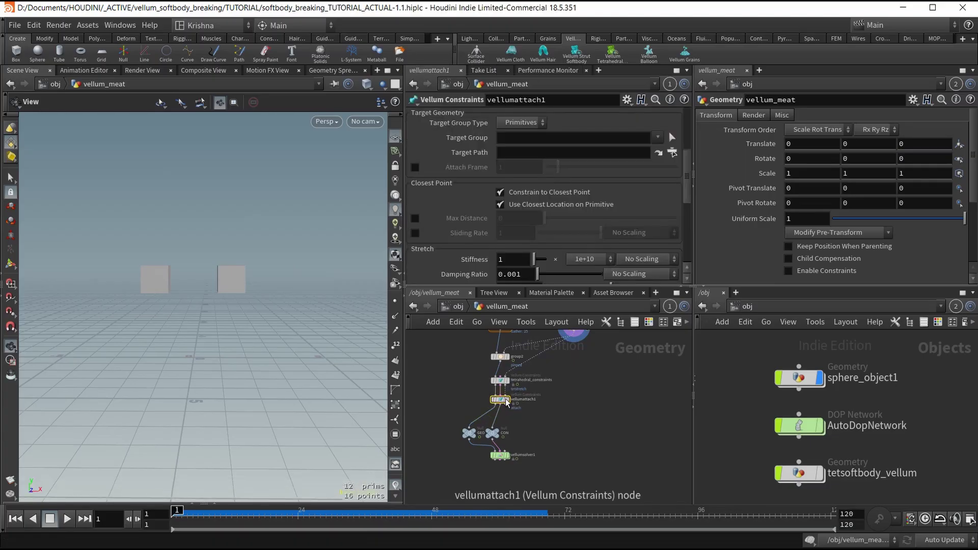
scroll(507, 400, up, 2)
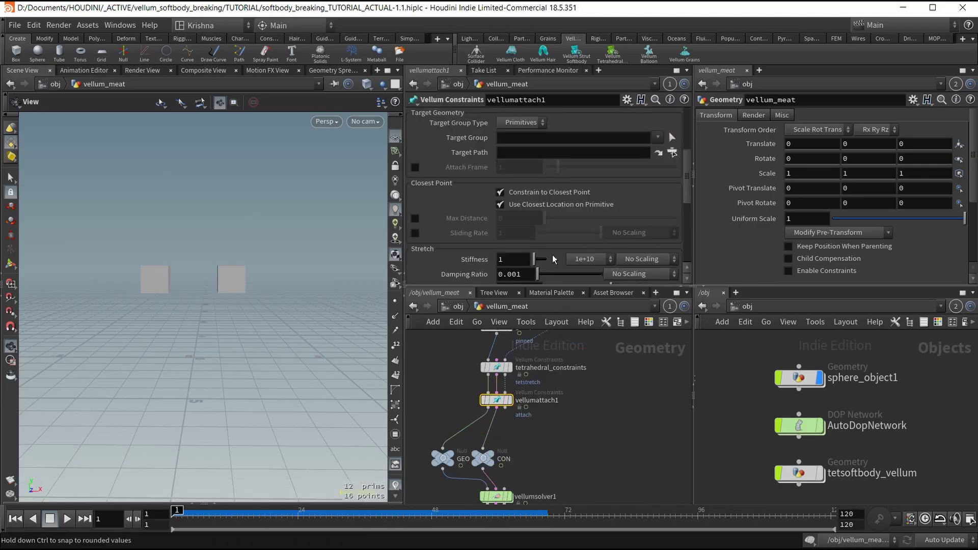
scroll(559, 164, up, 3)
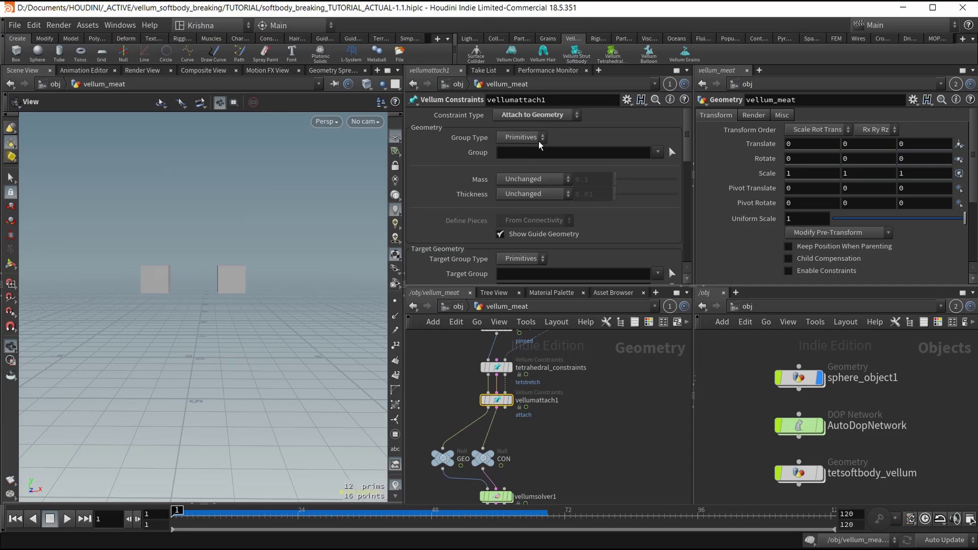
scroll(539, 147, down, 1)
scroll(539, 147, up, 1)
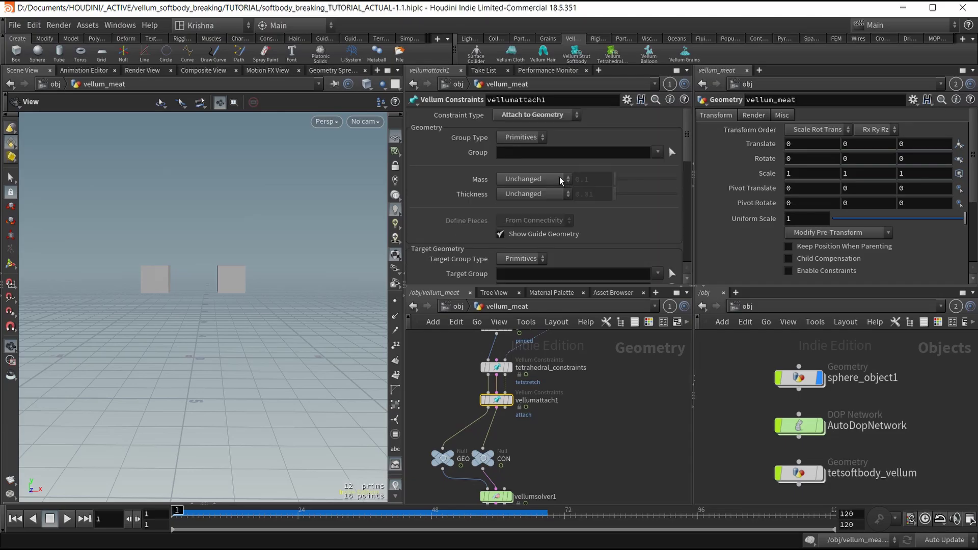
click(534, 139)
click(522, 159)
click(658, 154)
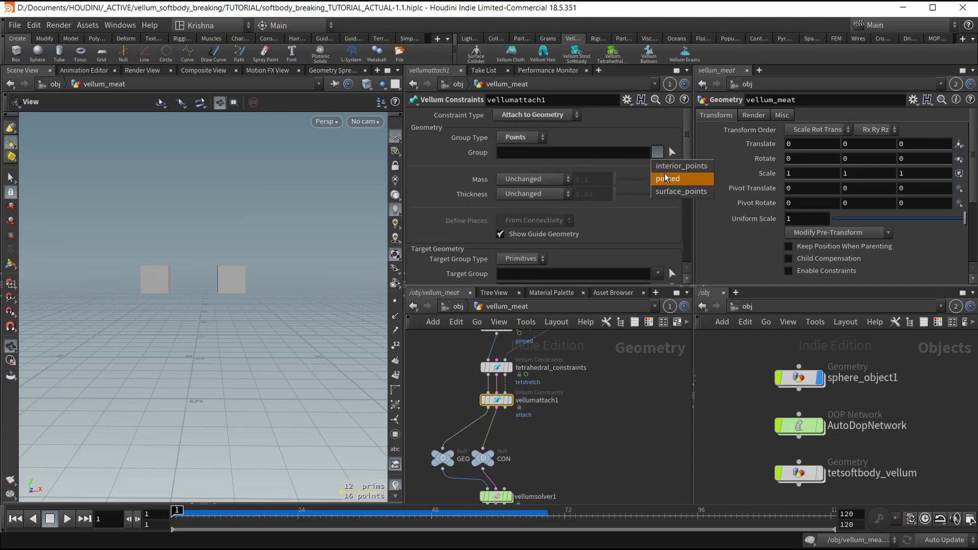
click(677, 179)
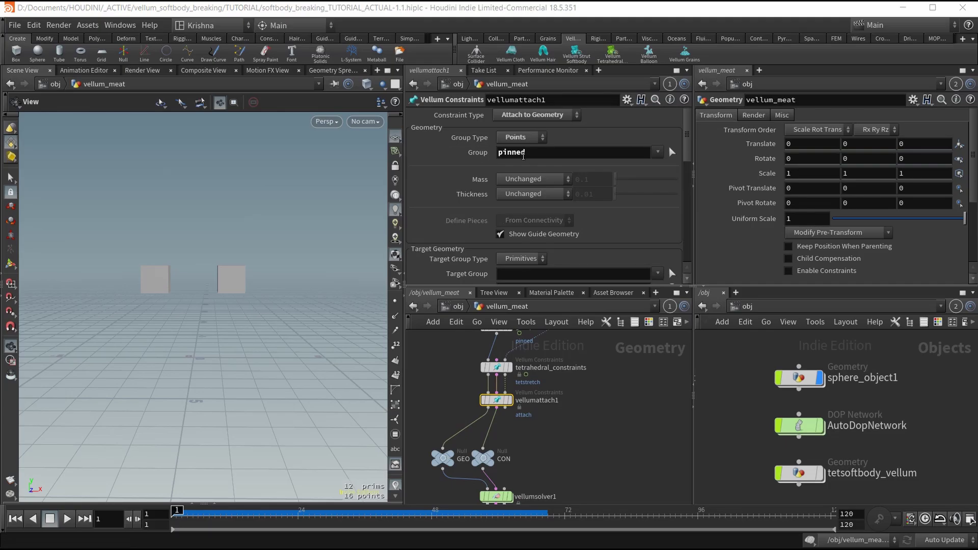
scroll(529, 209, down, 4)
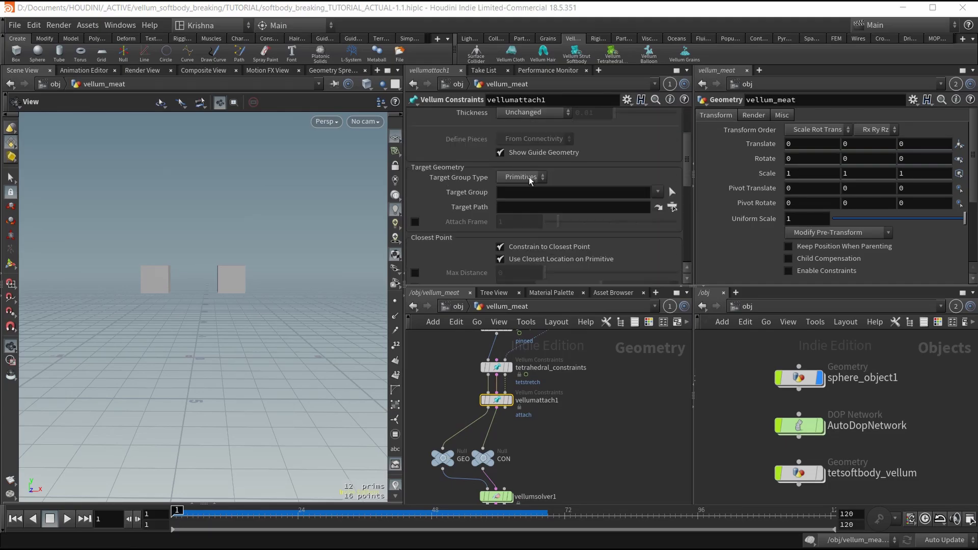
scroll(529, 209, up, 4)
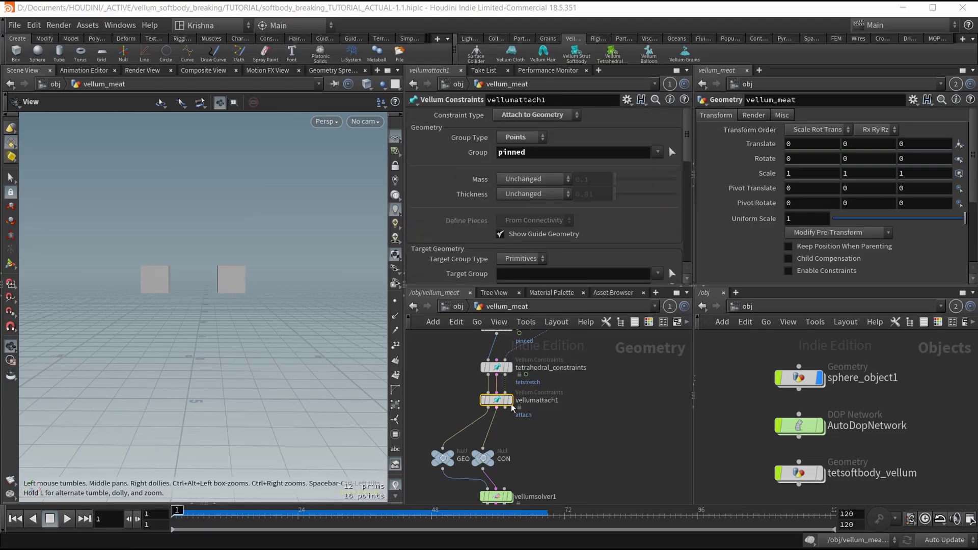
Display vellumsolver1 and play the simulation to examine how the sphere breaks, stopping it midway through the frame range
scroll(512, 413, down, 3)
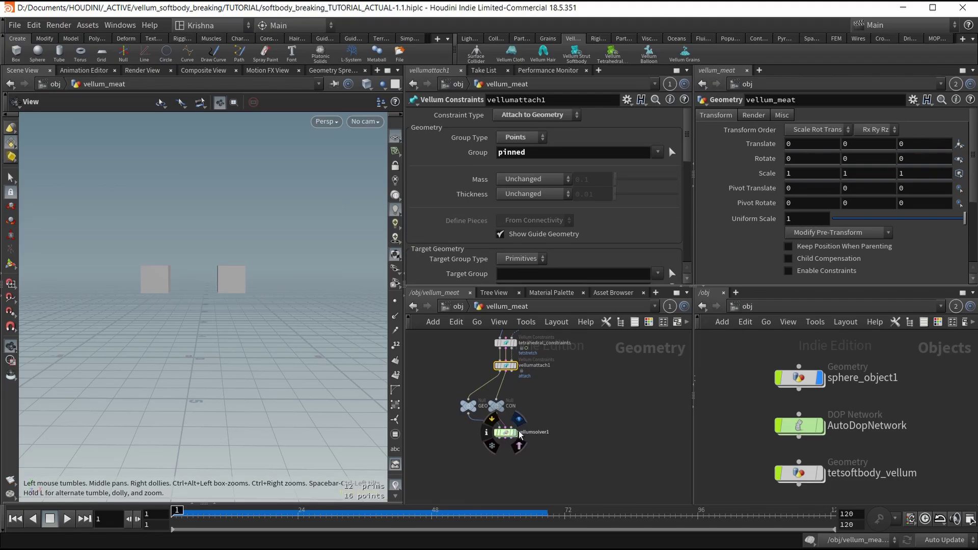
click(515, 432)
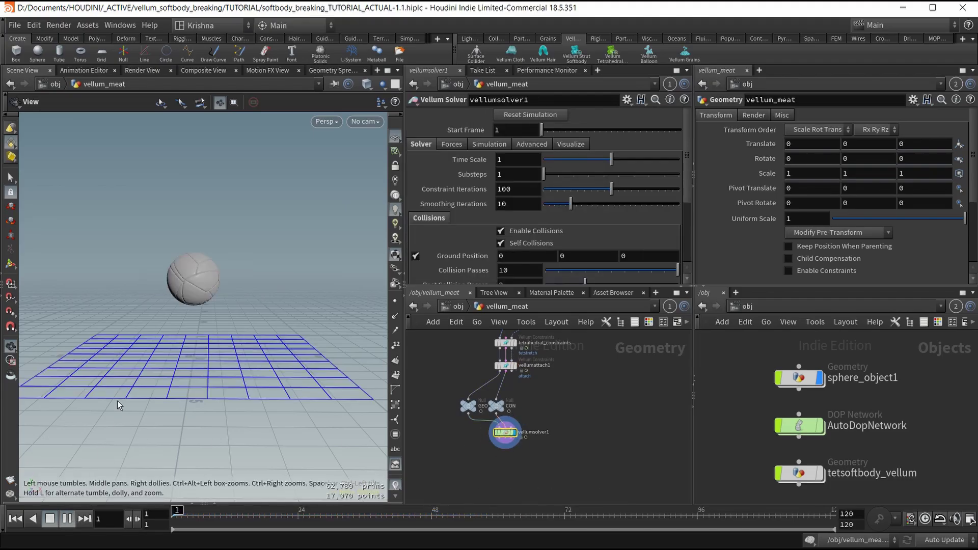
key(Up)
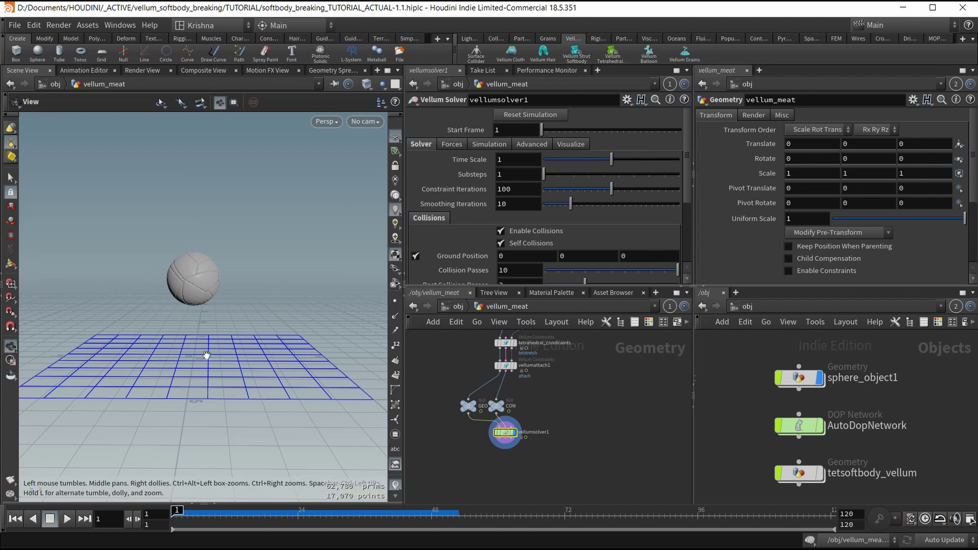
click(66, 517)
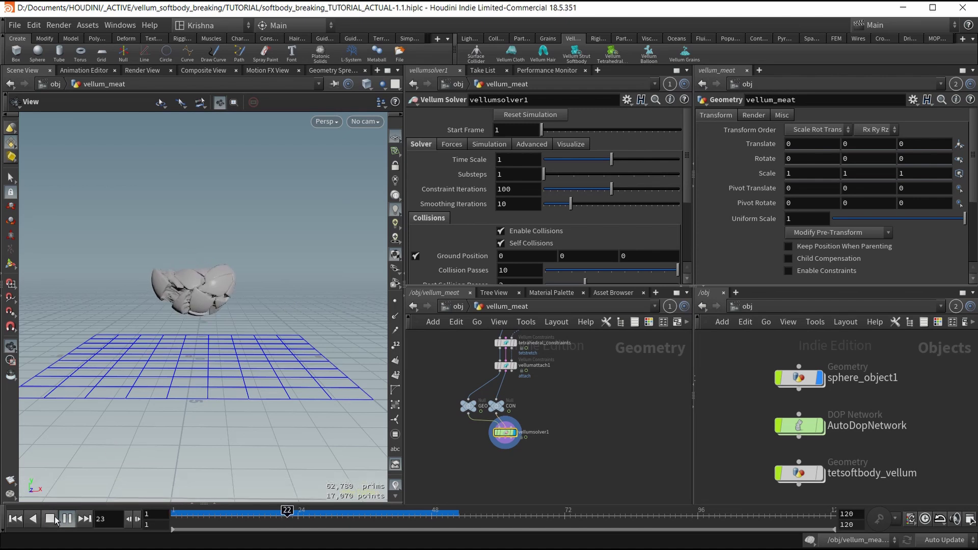
click(54, 520)
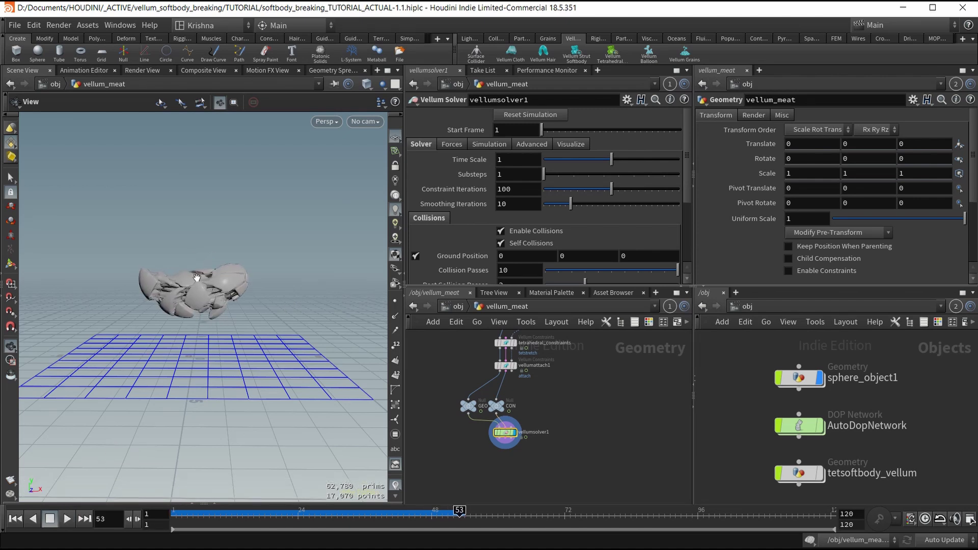
key(Right)
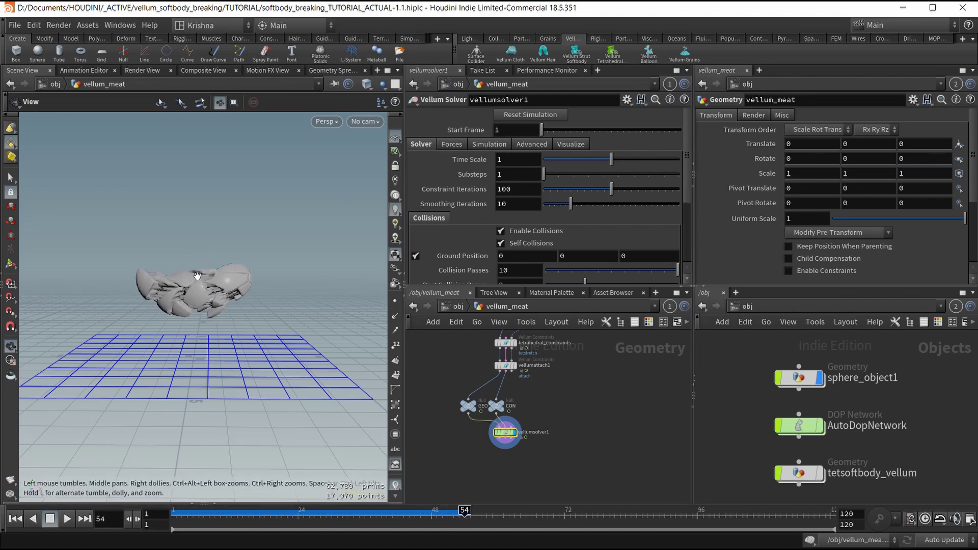
Return the simulation to frame 1 and save the scene
click(12, 516)
click(67, 518)
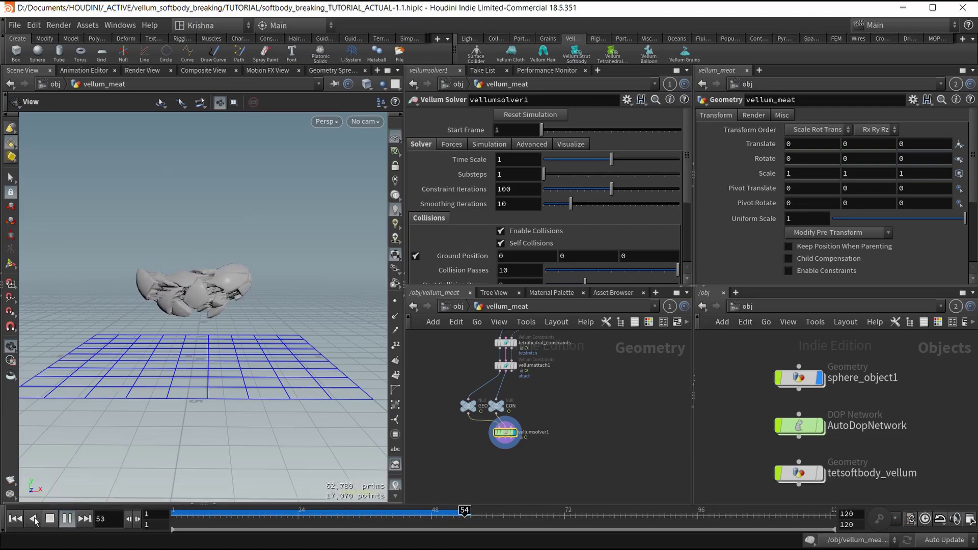
click(49, 518)
click(15, 519)
scroll(505, 374, down, 4)
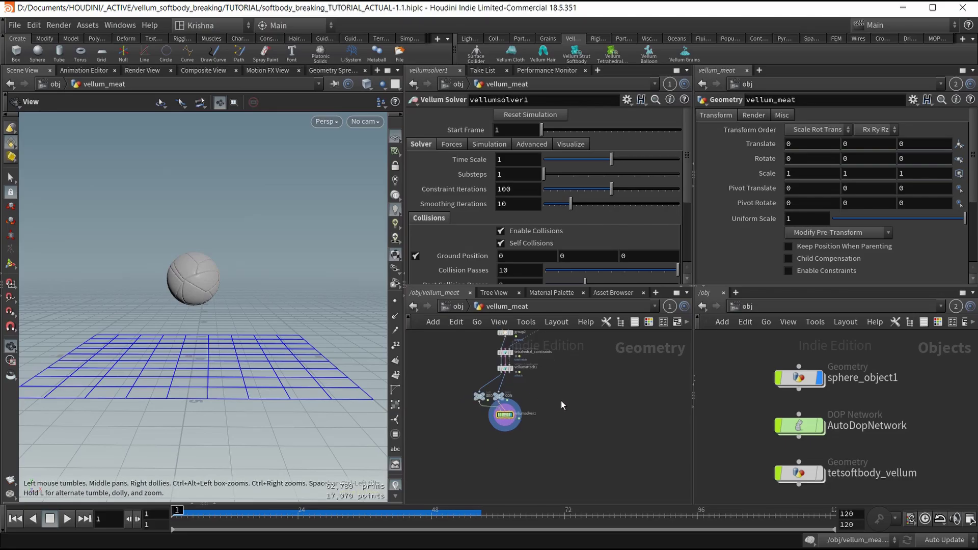
key(ctrl+s)
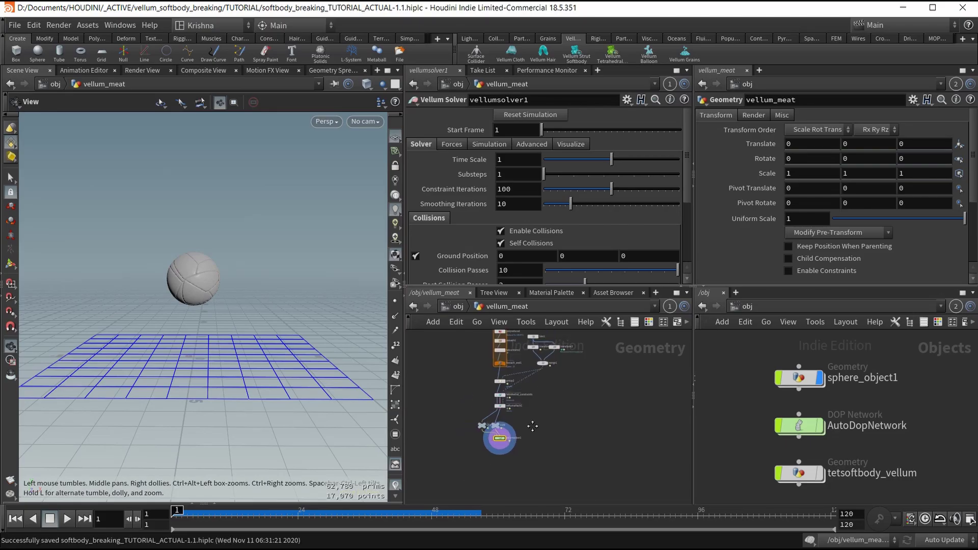
Scrub the timeline from frame 1 to 23 and back to examine how the fractured pieces separate
scroll(501, 432, up, 3)
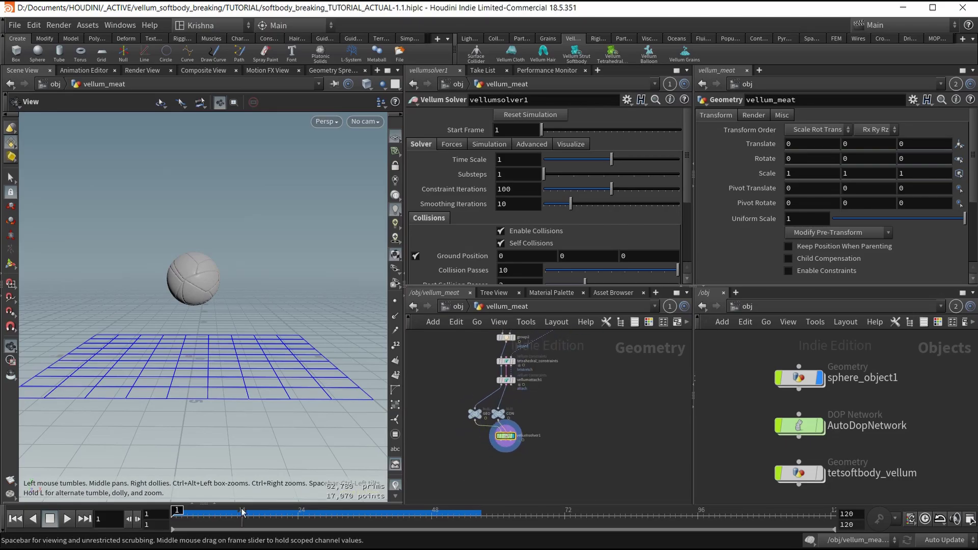
drag(177, 510, 293, 510)
scroll(189, 285, up, 4)
scroll(190, 285, down, 5)
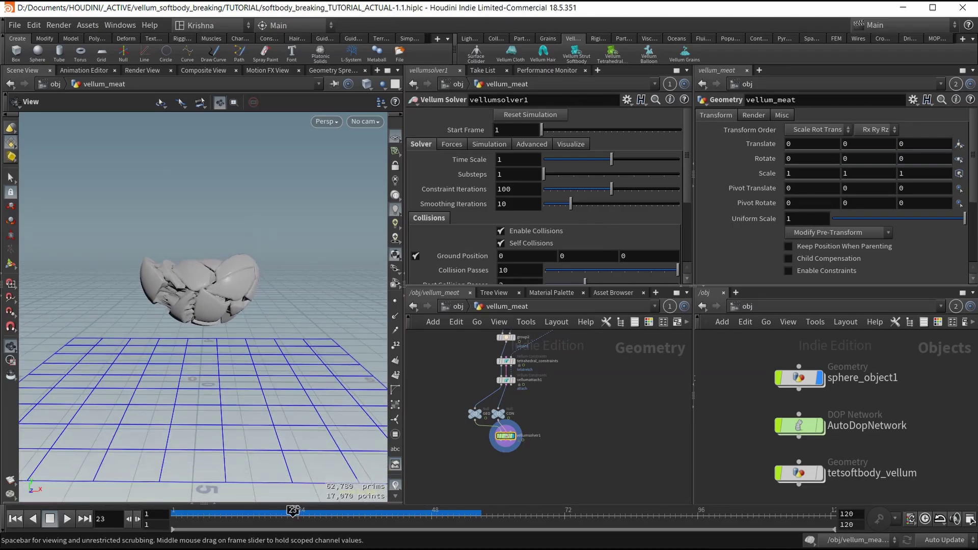
mouse_move(293, 511)
mouse_down()
mouse_move(475, 511)
mouse_move(176, 512)
mouse_up()
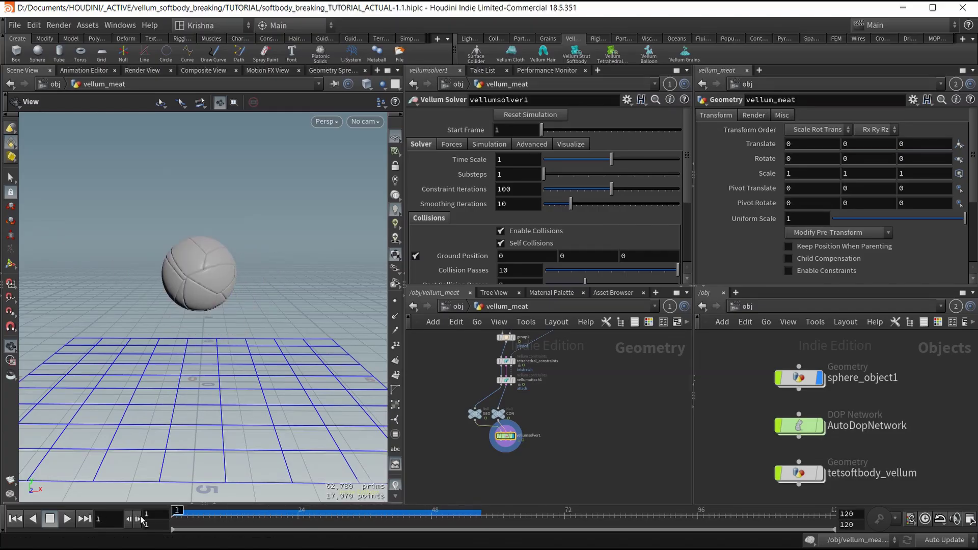
Inside vellumsolver1's forces network, add a Vellum Constraints node and wire its output into force_output
scroll(506, 436, up, 5)
double_click(506, 436)
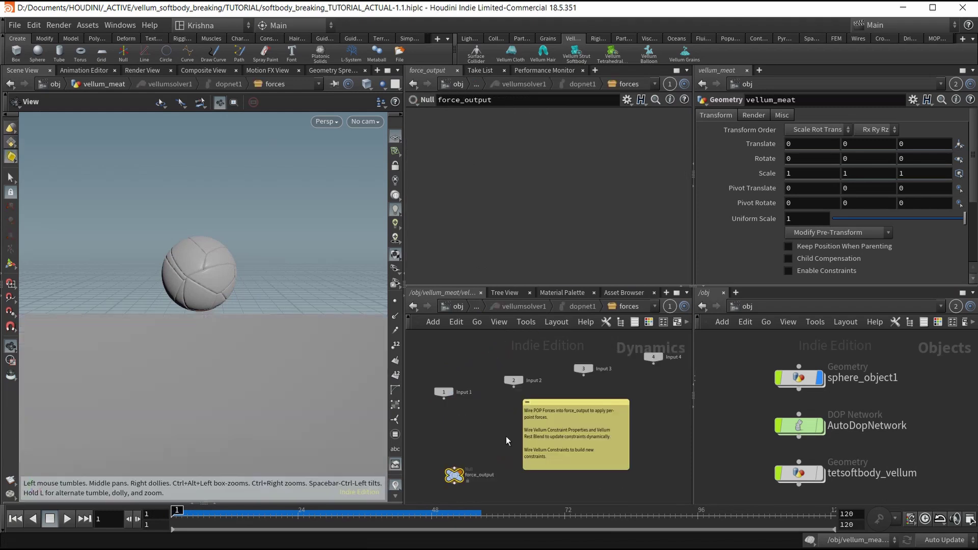
key(Tab)
text(vel)
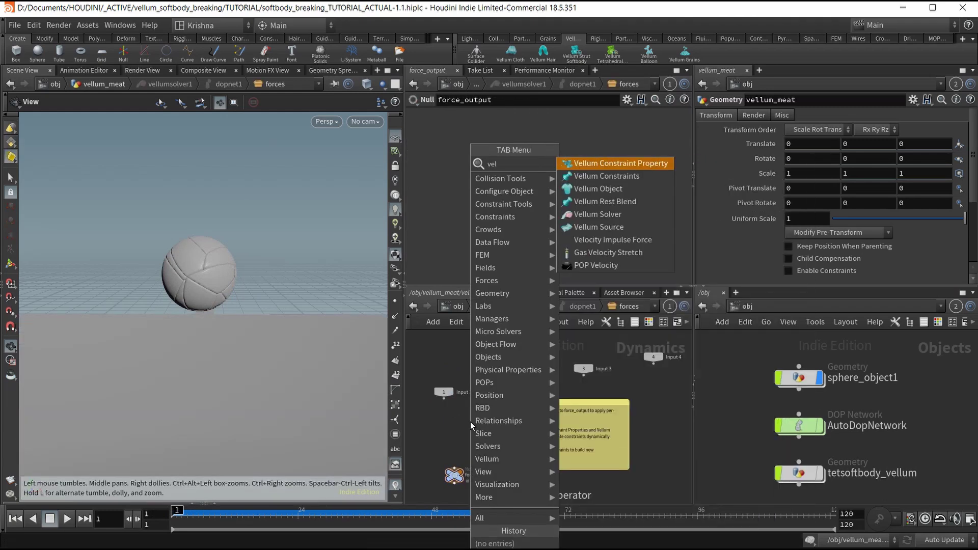
text(lum)
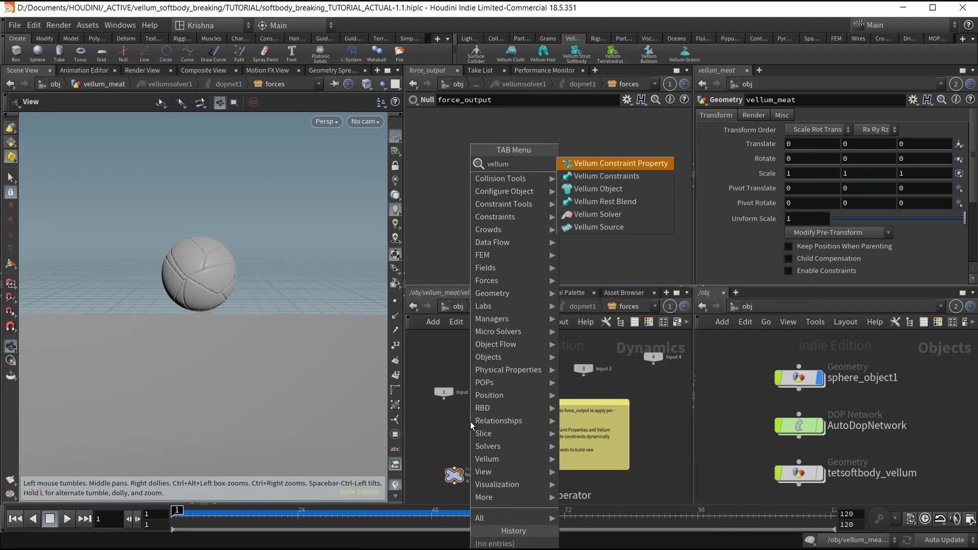
text( con)
key(Return)
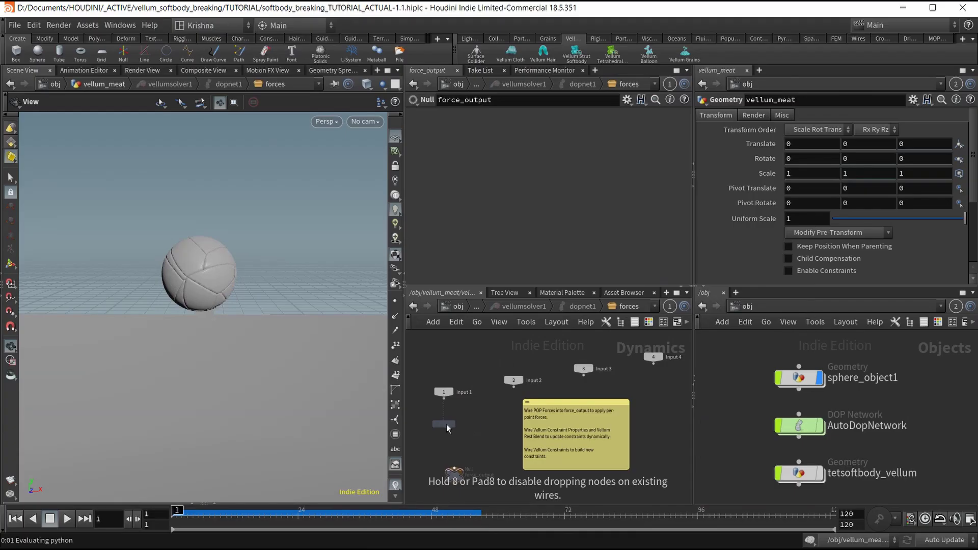
click(446, 423)
click(443, 431)
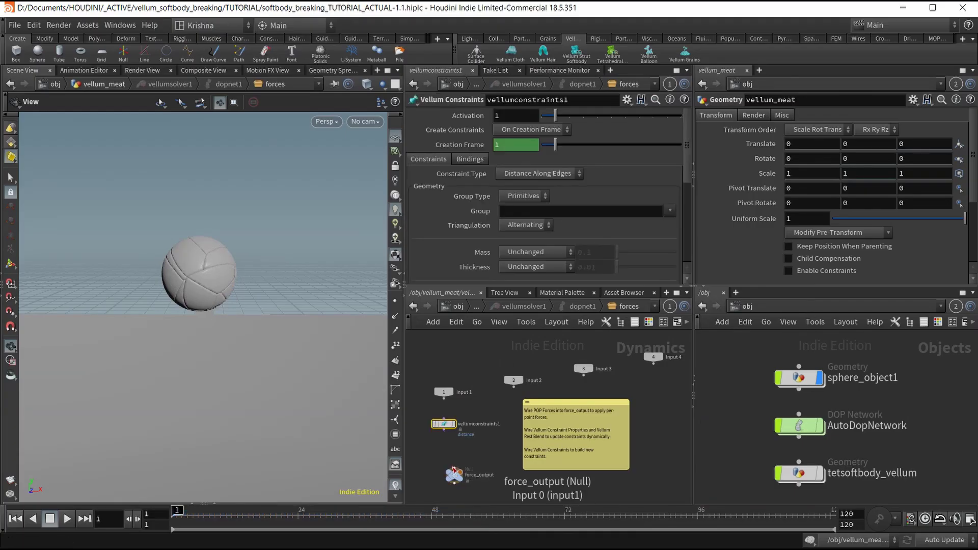
click(453, 466)
Set vellumconstraints1 to create constraints Each Frame and its constraint type to Glue
click(530, 130)
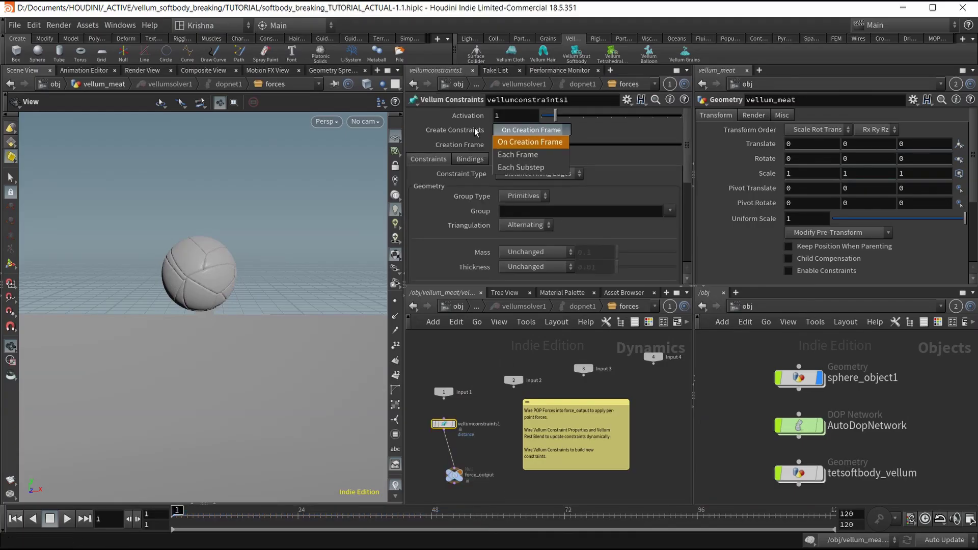
click(512, 155)
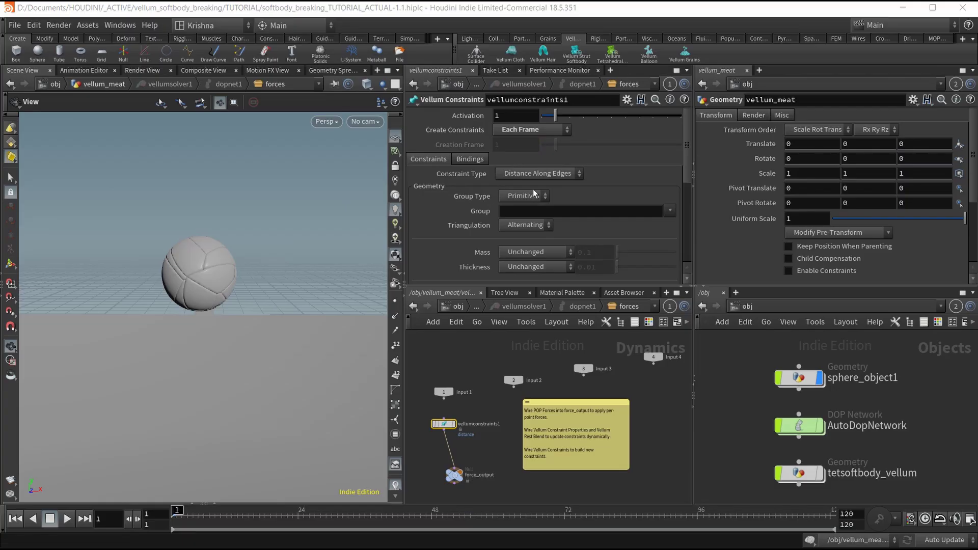
click(551, 175)
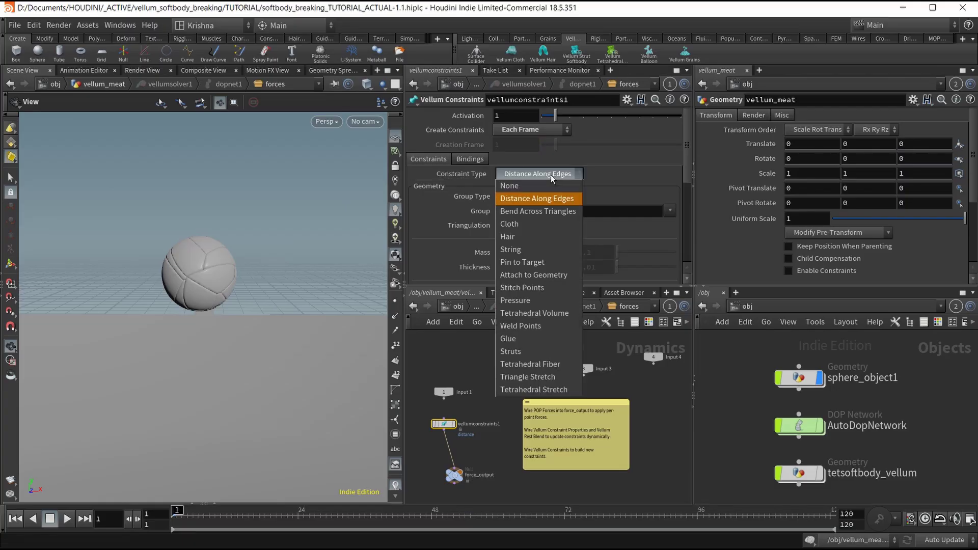
click(515, 324)
Enable the glue constraint's breaking threshold and set the breaking type to Stretch Distance
scroll(467, 216, down, 10)
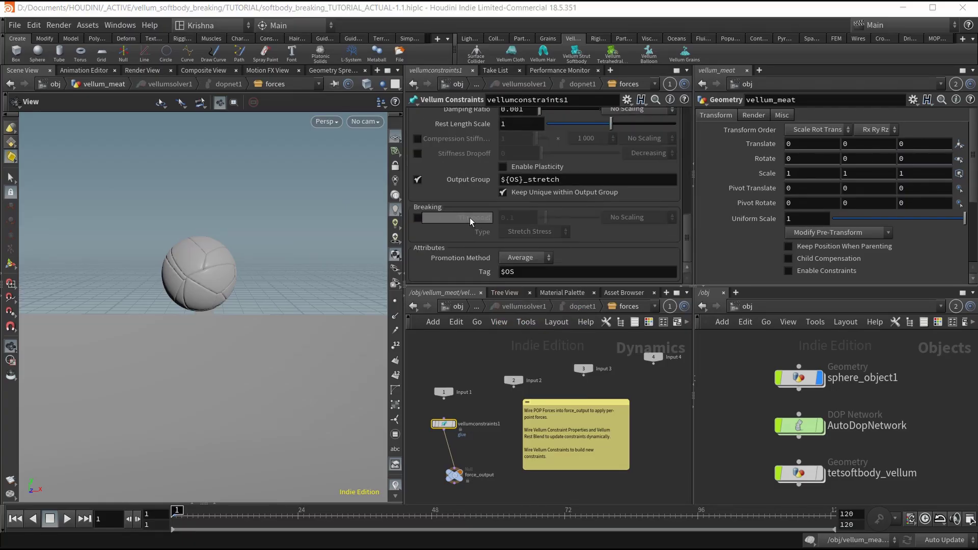
scroll(476, 218, down, 8)
click(432, 217)
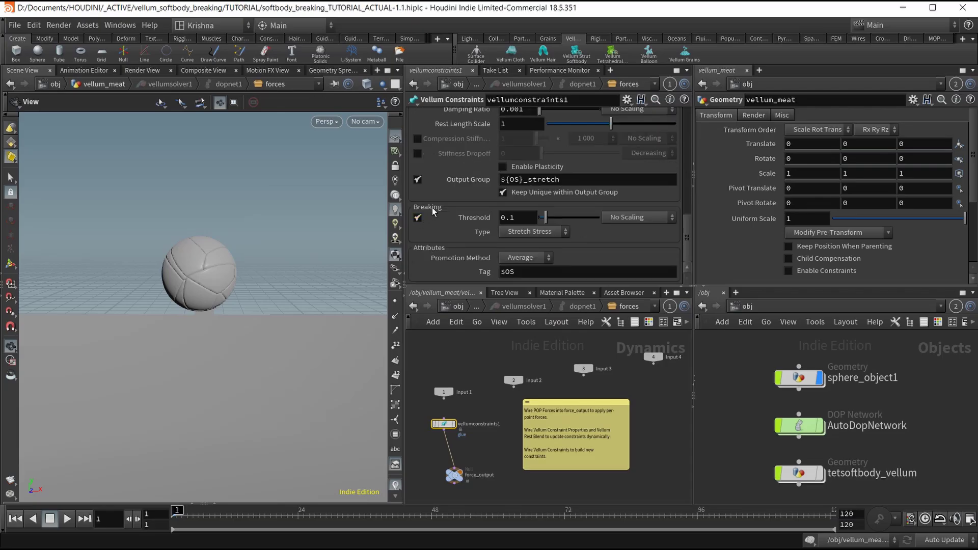
click(525, 232)
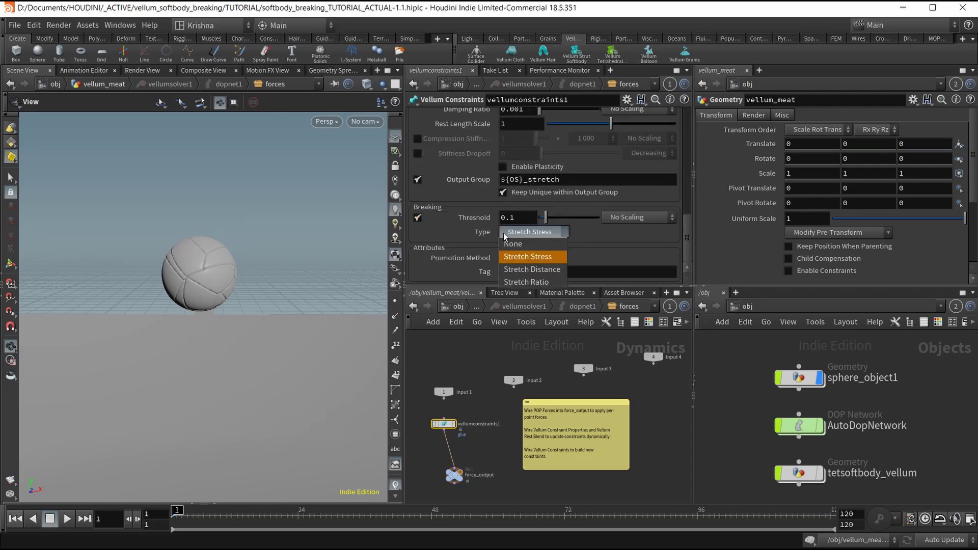
click(512, 269)
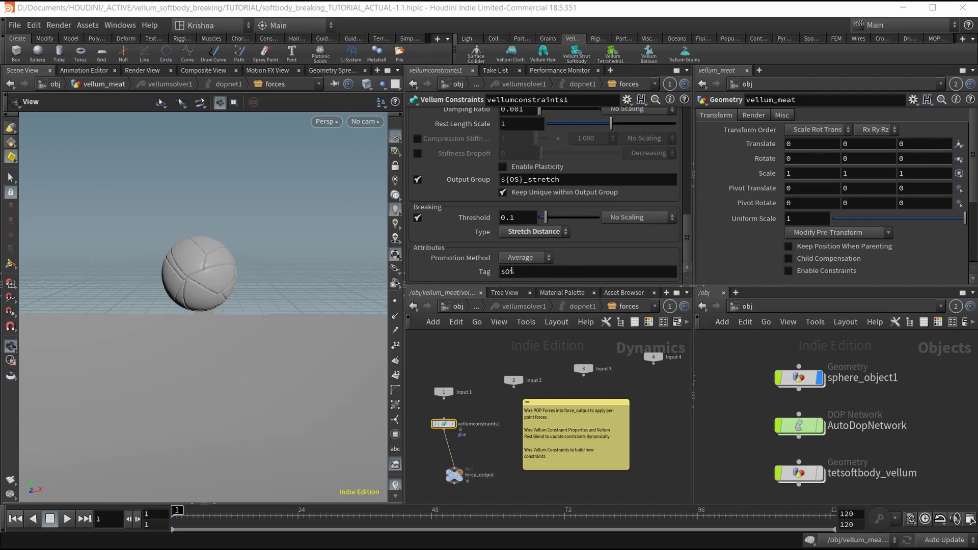
click(516, 231)
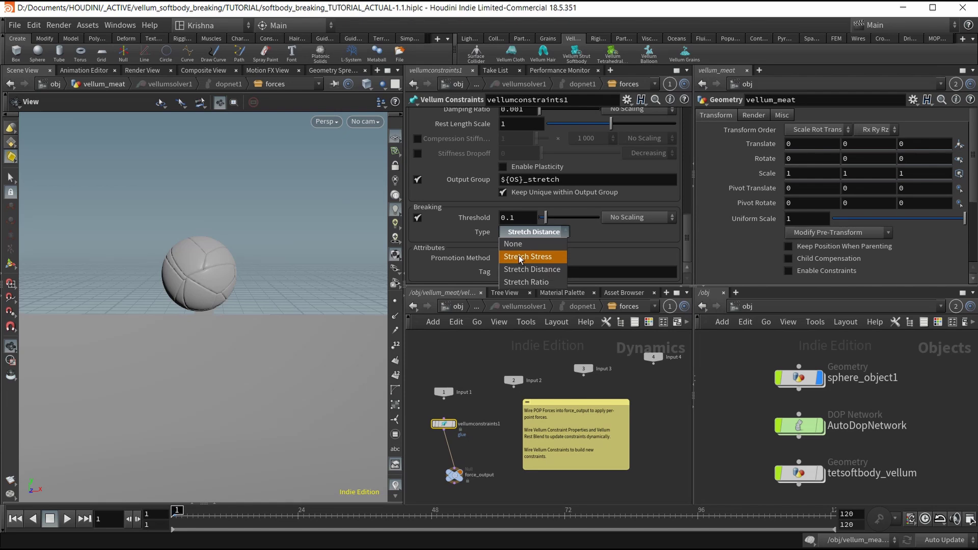
click(595, 258)
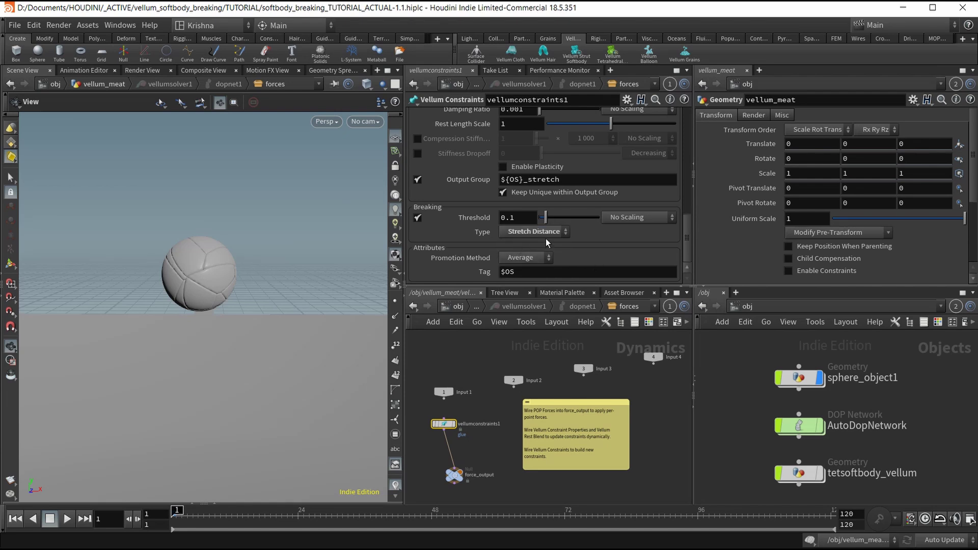
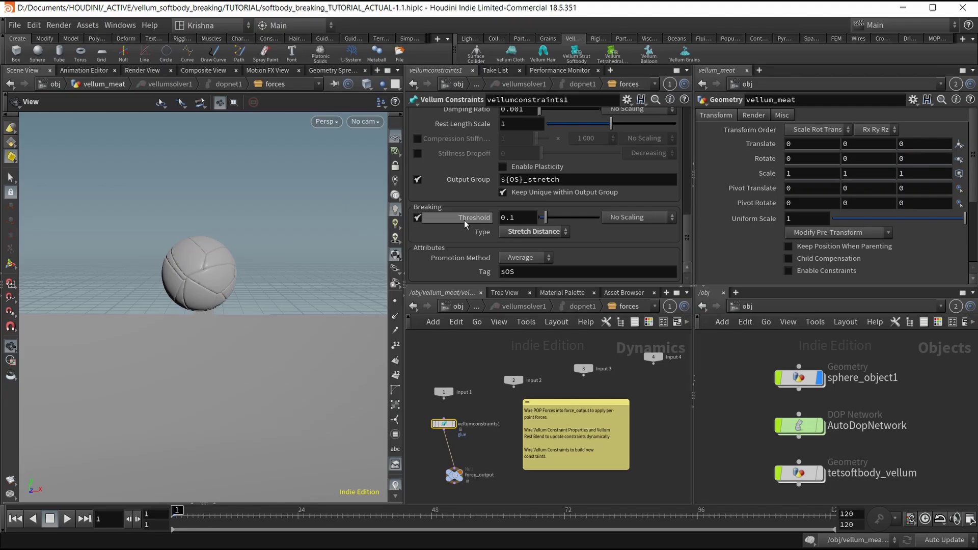
scroll(190, 289, down, 2)
scroll(191, 290, down, 2)
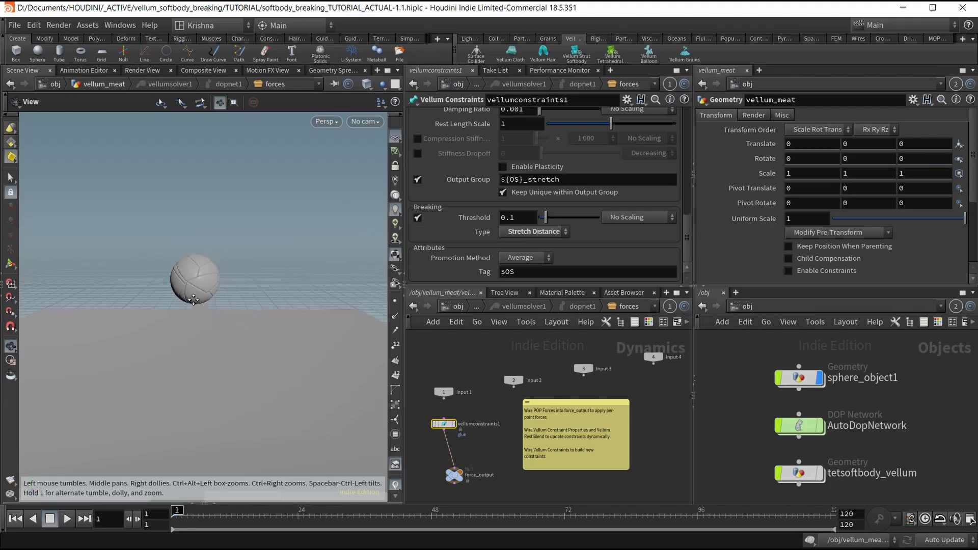
Move the vellumconstraints1 glue node directly above force_output and return to the vellum_meat network
middle_drag(193, 299, 192, 288)
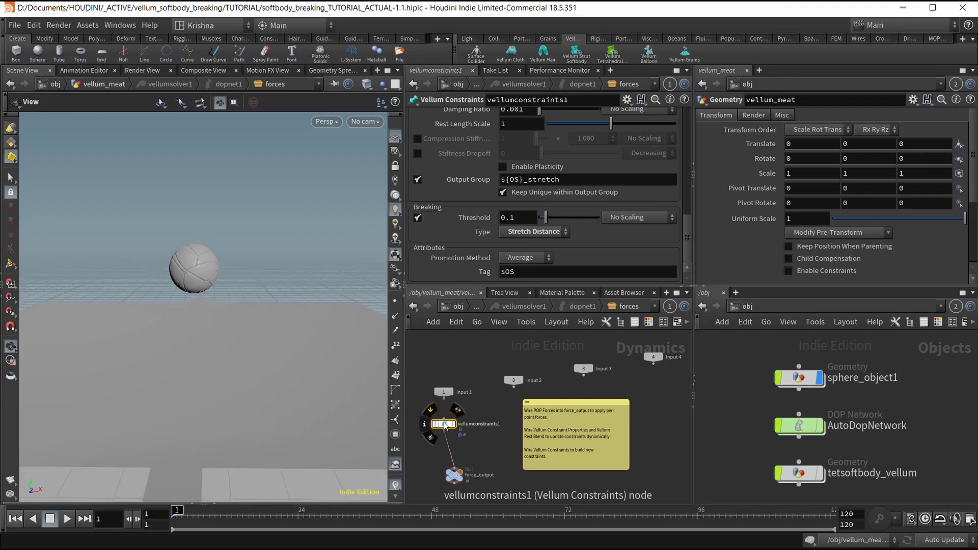
drag(444, 423, 453, 433)
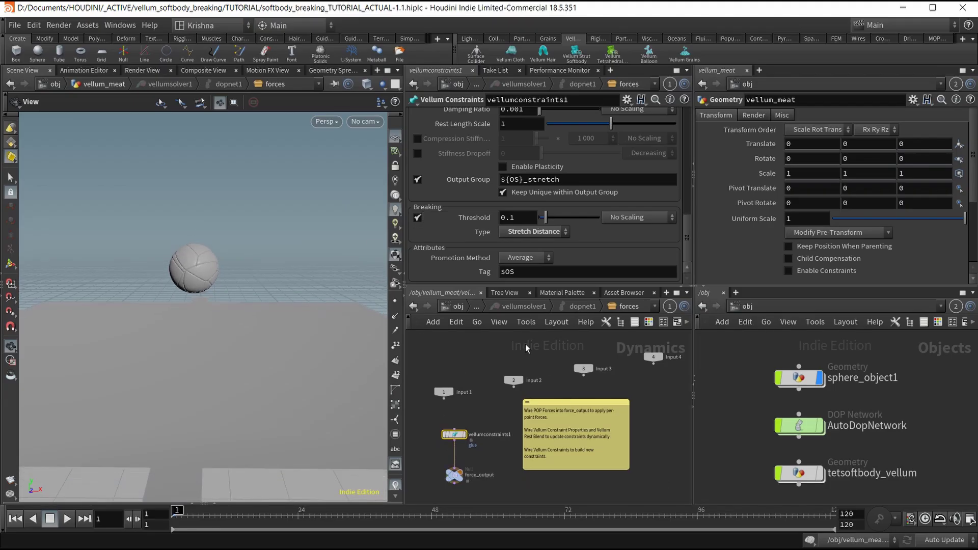
click(413, 306)
scroll(222, 269, down, 2)
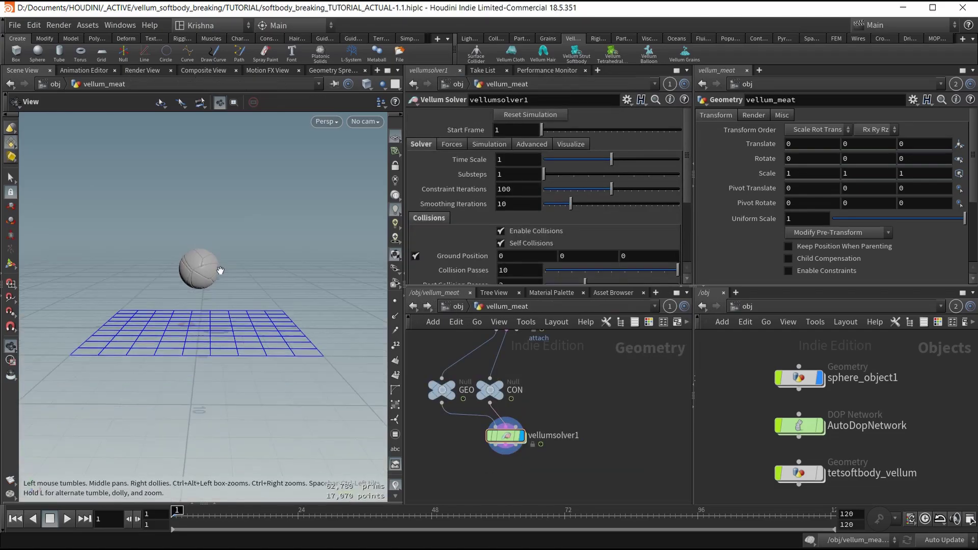
drag(221, 270, 217, 279)
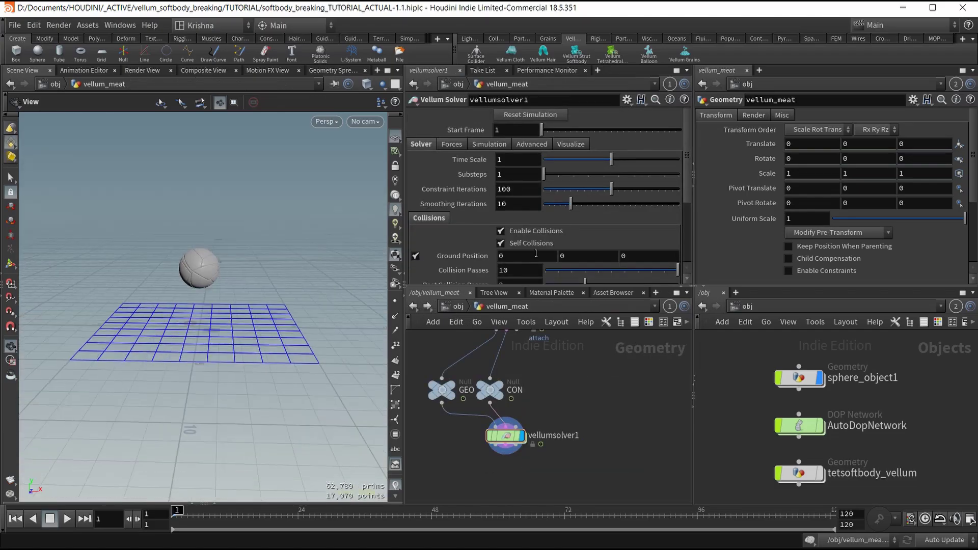
Recheck the solver's forces network, return to vellum_meat and save the scene file
double_click(504, 434)
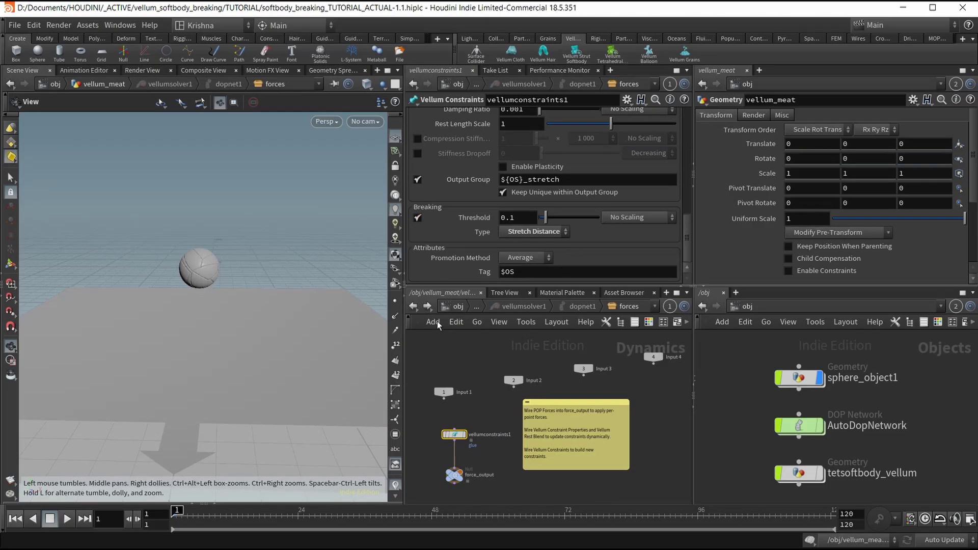
click(413, 307)
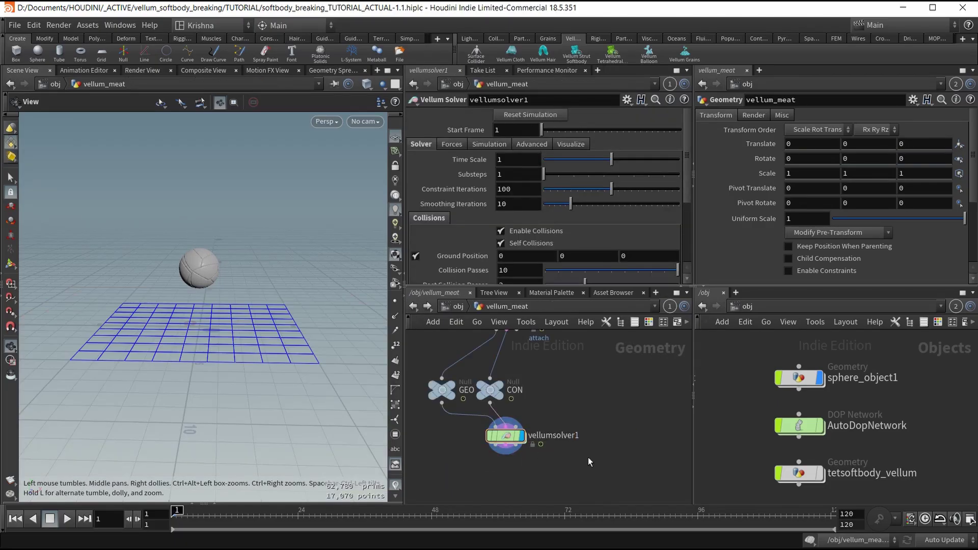
key(ctrl+s)
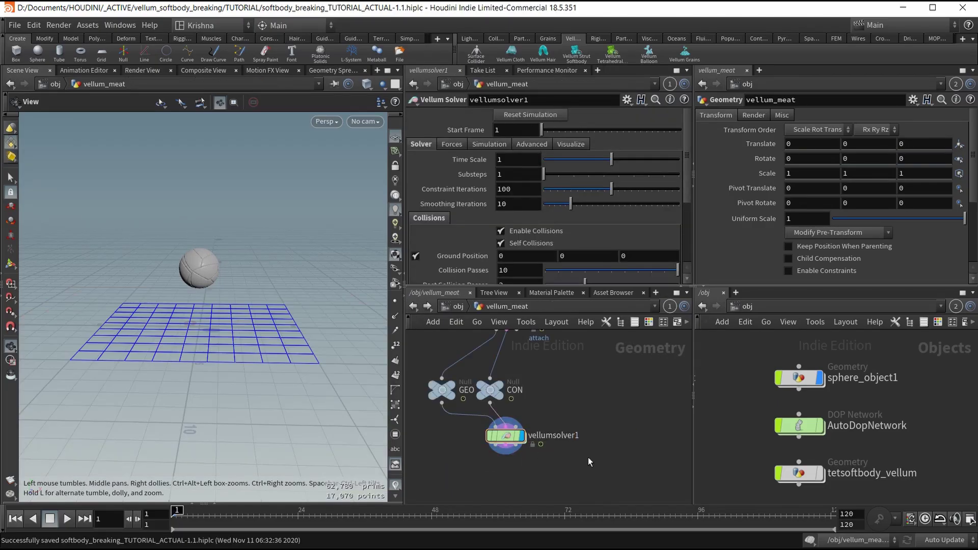
Play the vellum_meat simulation, stop it around frame 66 and return to frame 1
click(67, 519)
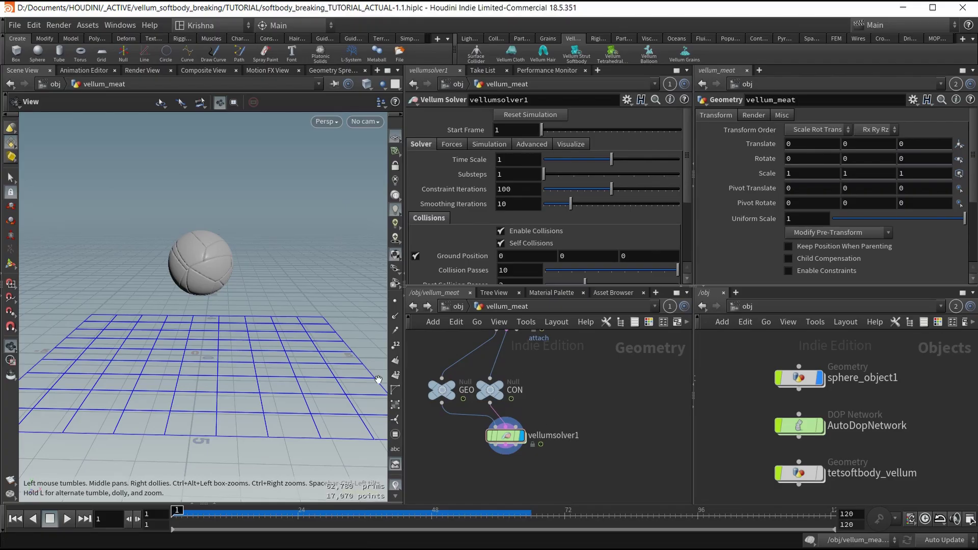
click(69, 520)
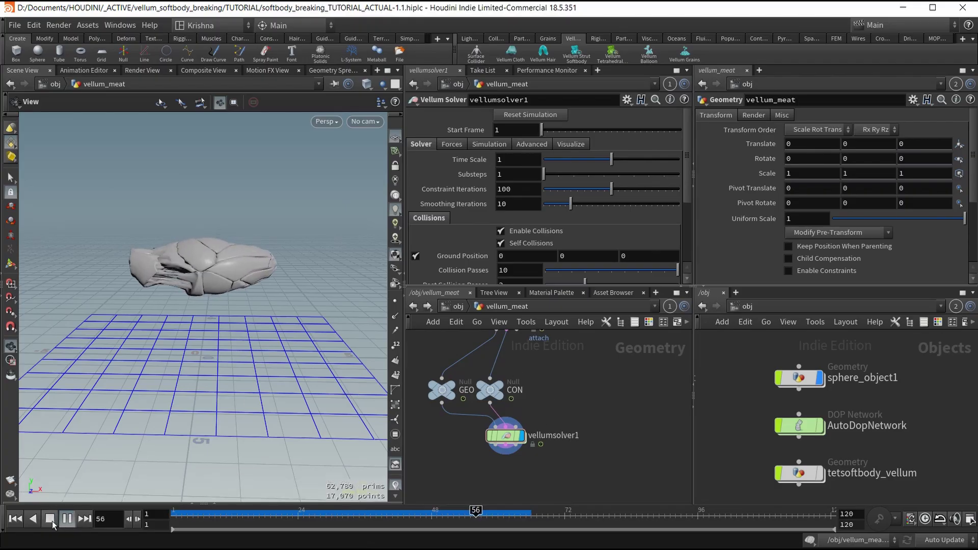
click(52, 521)
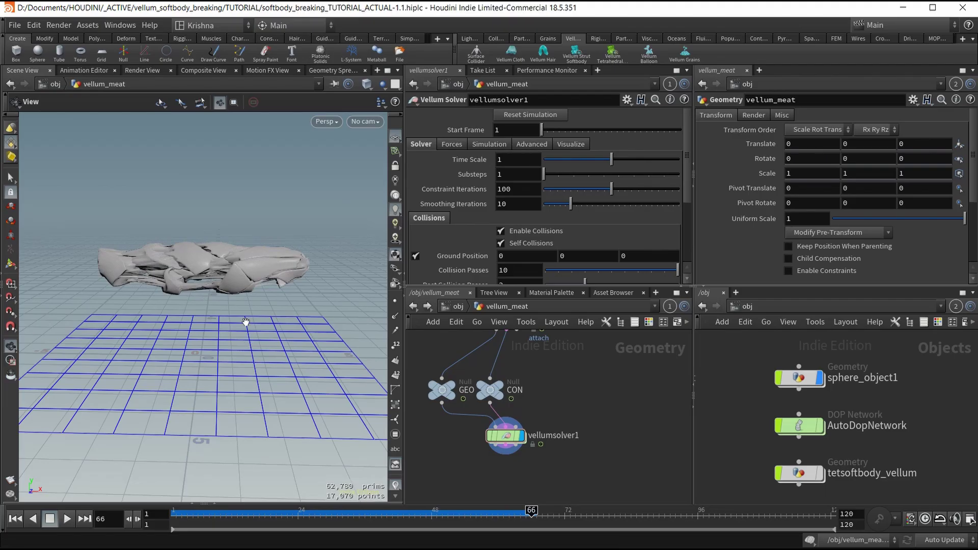
mouse_move(176, 513)
mouse_down()
mouse_move(439, 520)
mouse_move(175, 514)
mouse_up()
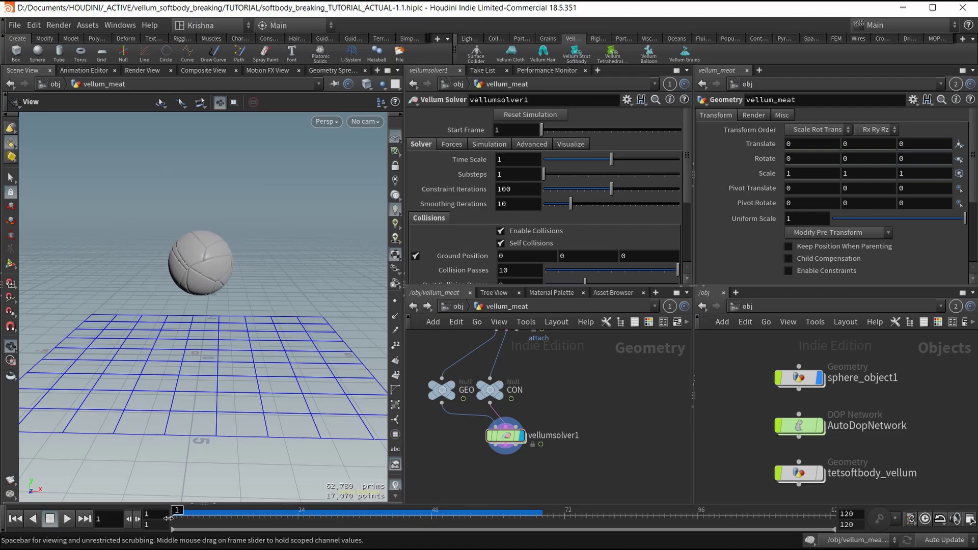
Review the glue constraint's parameters inside the solver and the Vellum Solver's visualization options
double_click(507, 436)
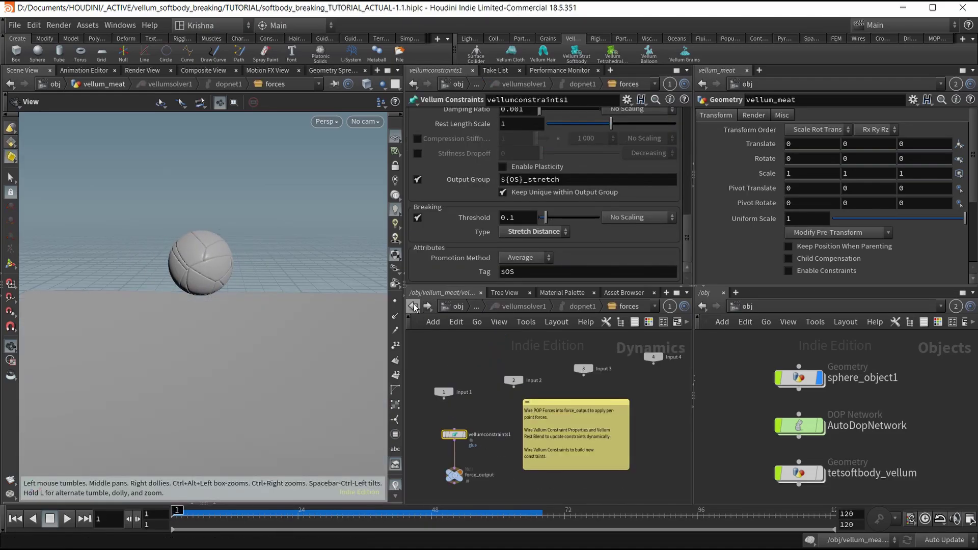
drag(432, 444, 432, 445)
scroll(500, 203, up, 8)
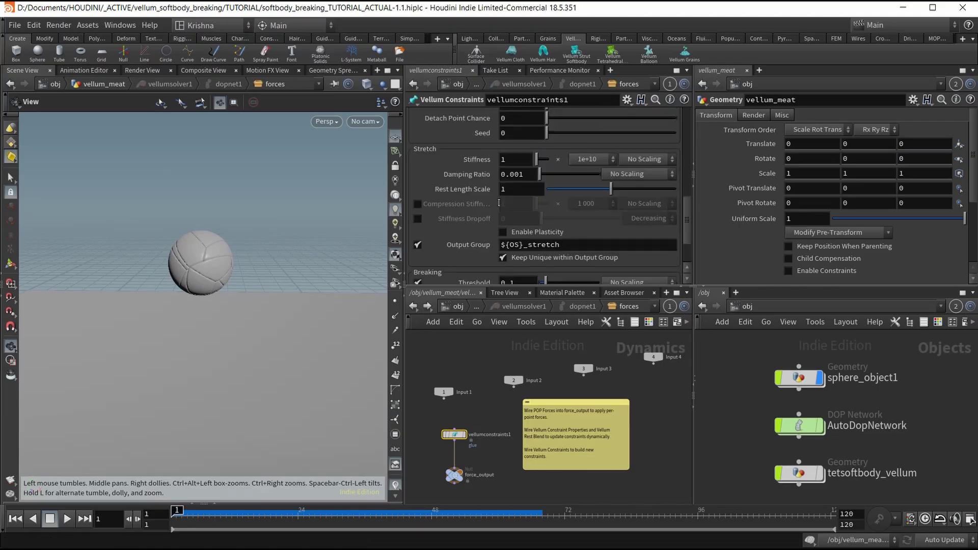
scroll(500, 203, up, 4)
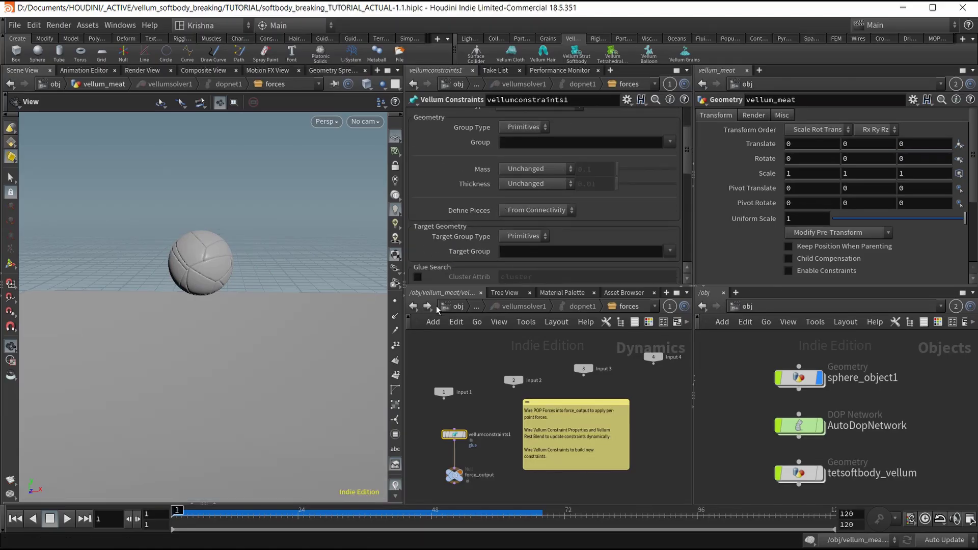
click(414, 306)
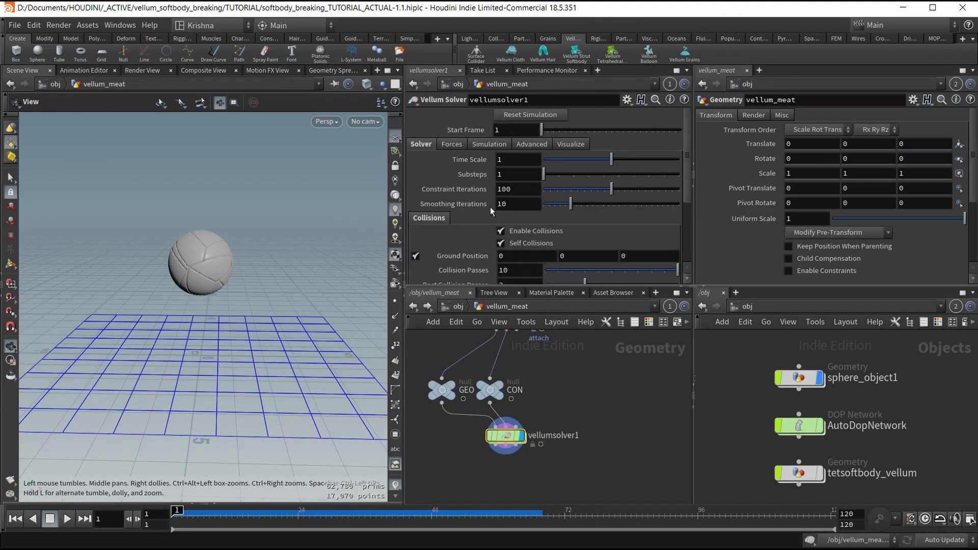
click(572, 145)
scroll(460, 243, down, 5)
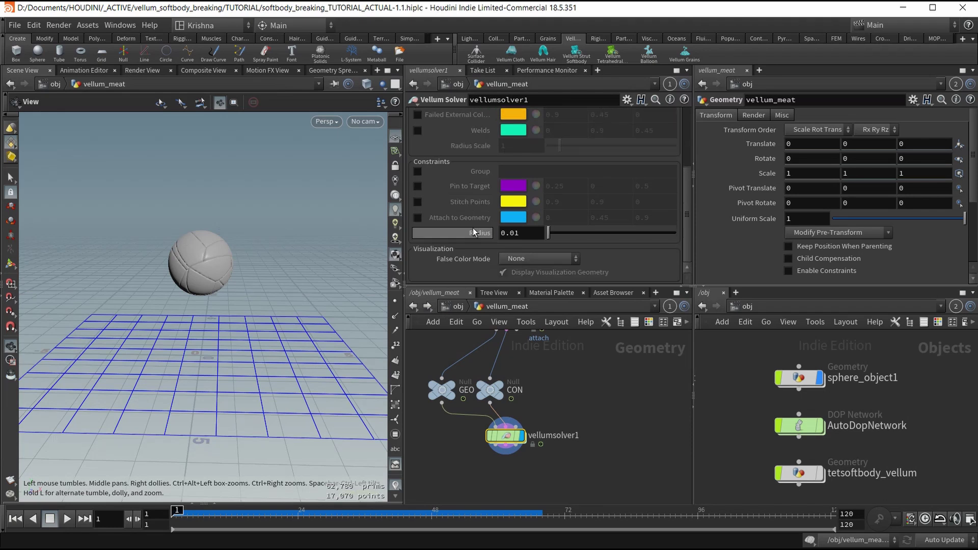
scroll(474, 228, up, 5)
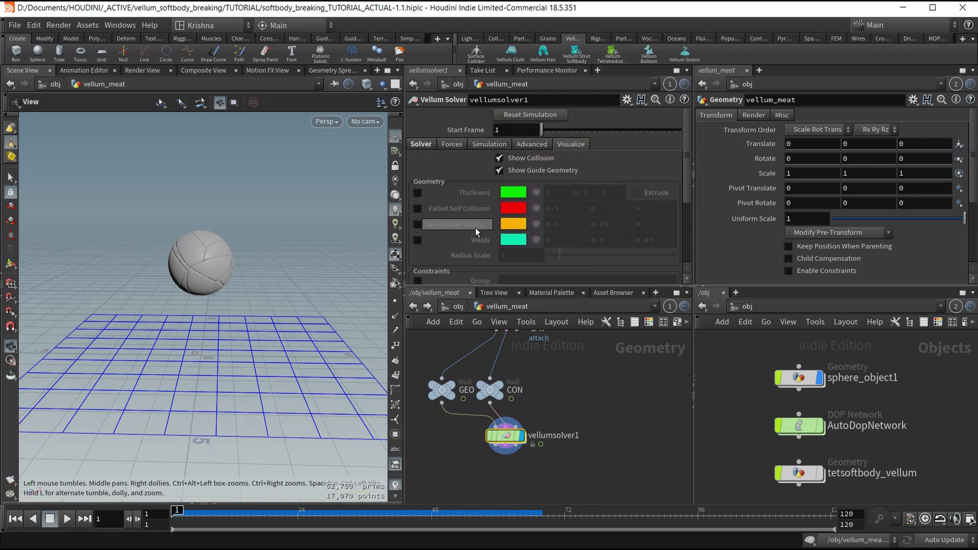
click(422, 145)
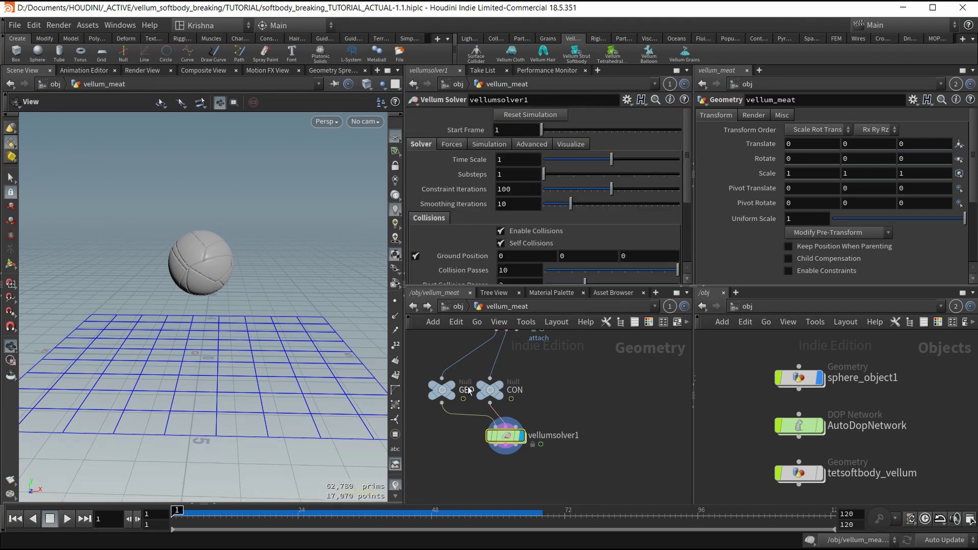
Add a DOP Network node beside vellumsolver1 in the vellum_meat network
scroll(558, 388, down, 3)
click(500, 379)
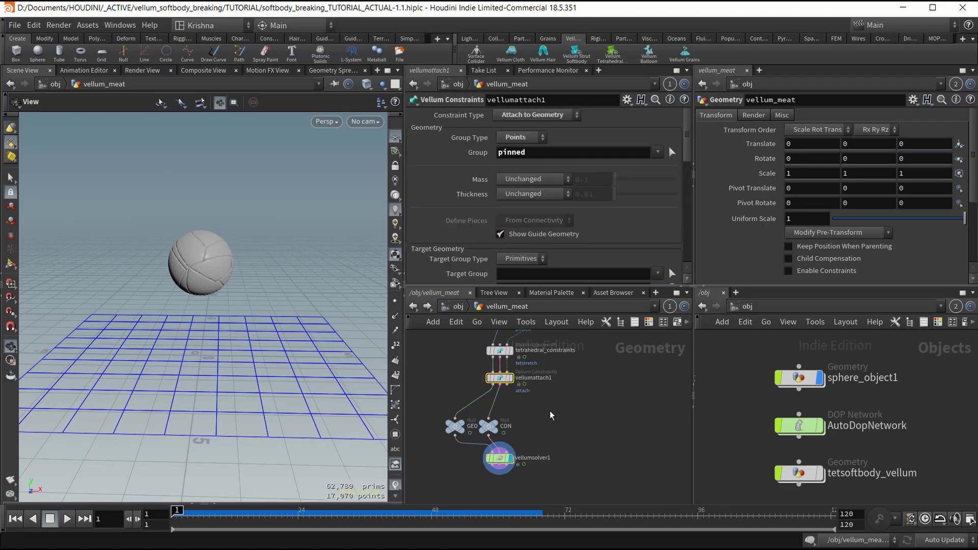
middle_drag(564, 428, 563, 405)
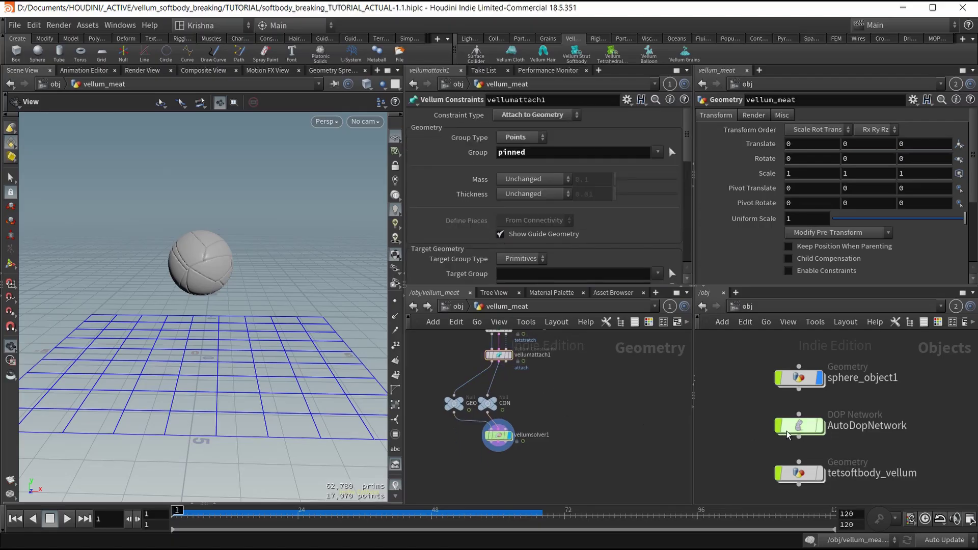
mouse_move(817, 427)
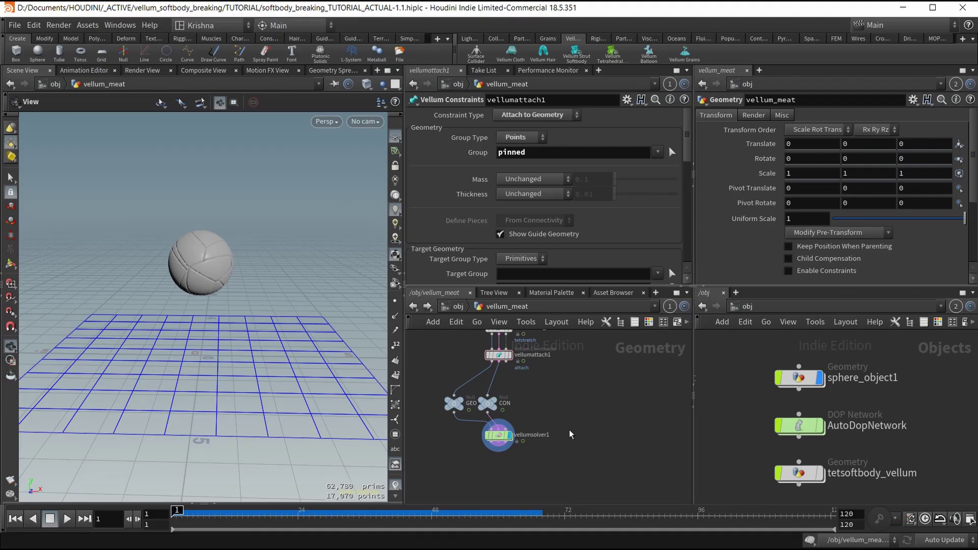
key(Tab)
text(dop)
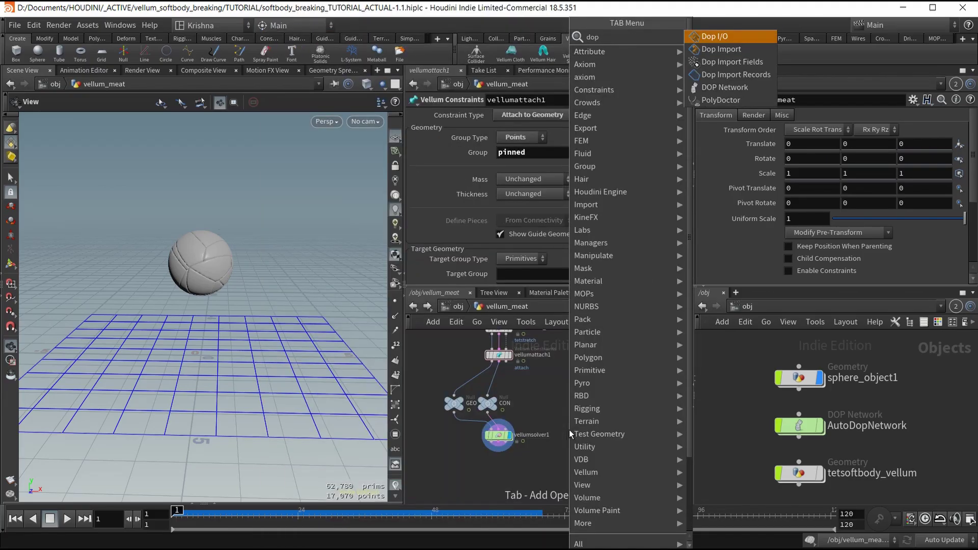
key(Down)
key(Down)
key(Down)
key(Down)
key(Return)
click(570, 430)
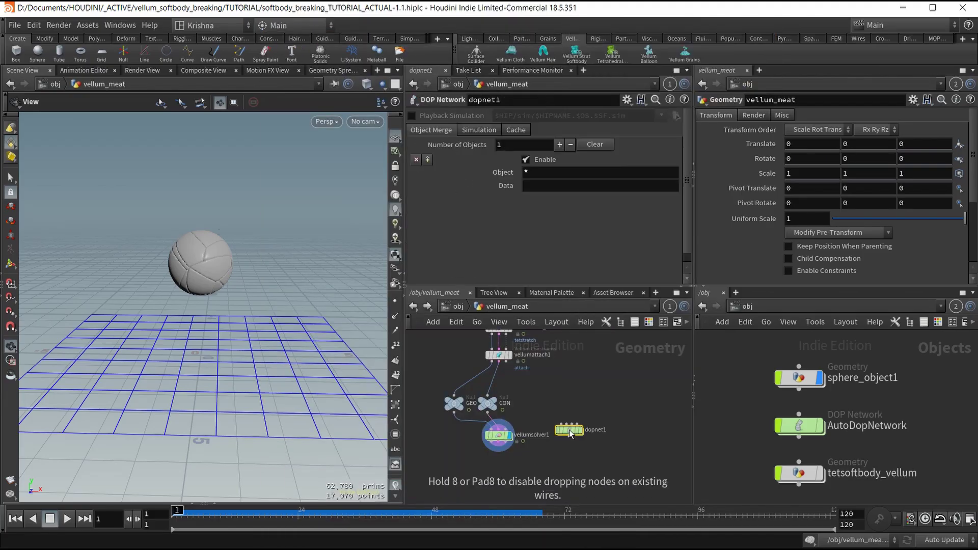
drag(570, 429, 564, 436)
Rename the new DOP network as meat_sim and make /obj/vellum_meat/meat_sim the current simulation
double_click(584, 436)
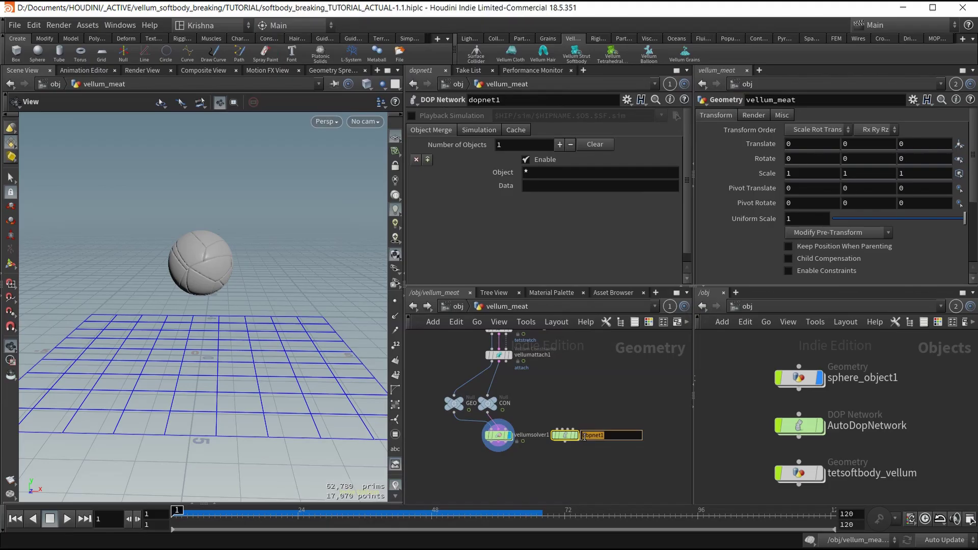
text(meat_sim)
key(Return)
click(868, 543)
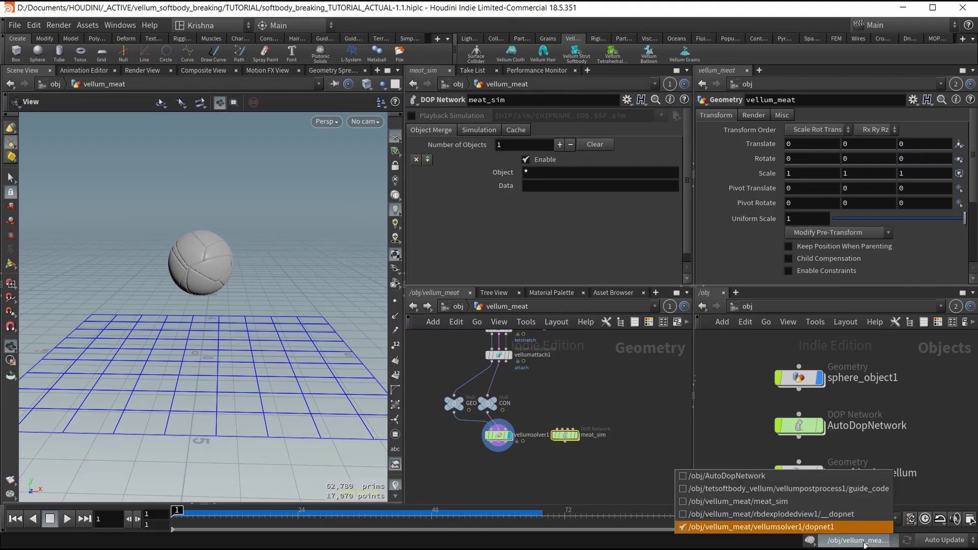
click(787, 503)
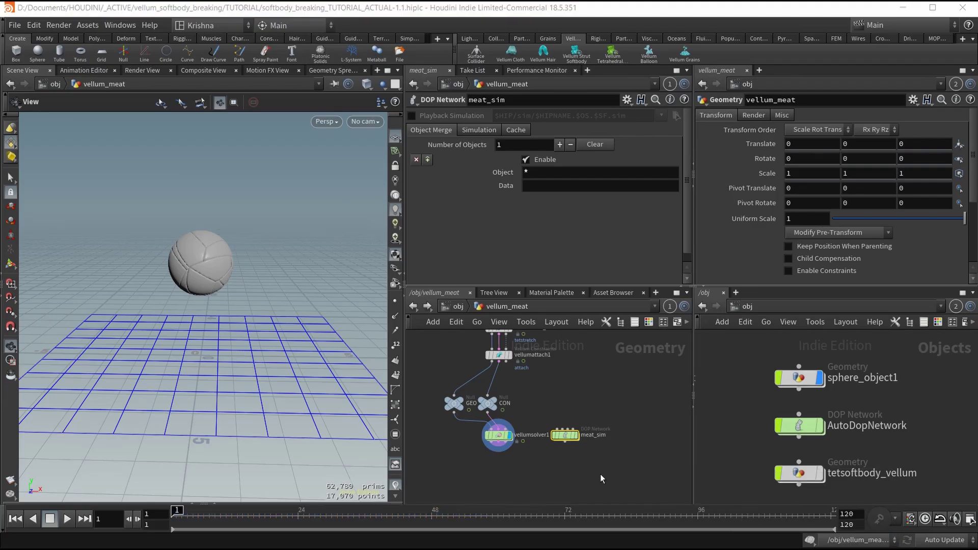
Replace the default output node inside meat_sim with a copy of all the nodes from AutoDopNetwork
double_click(800, 427)
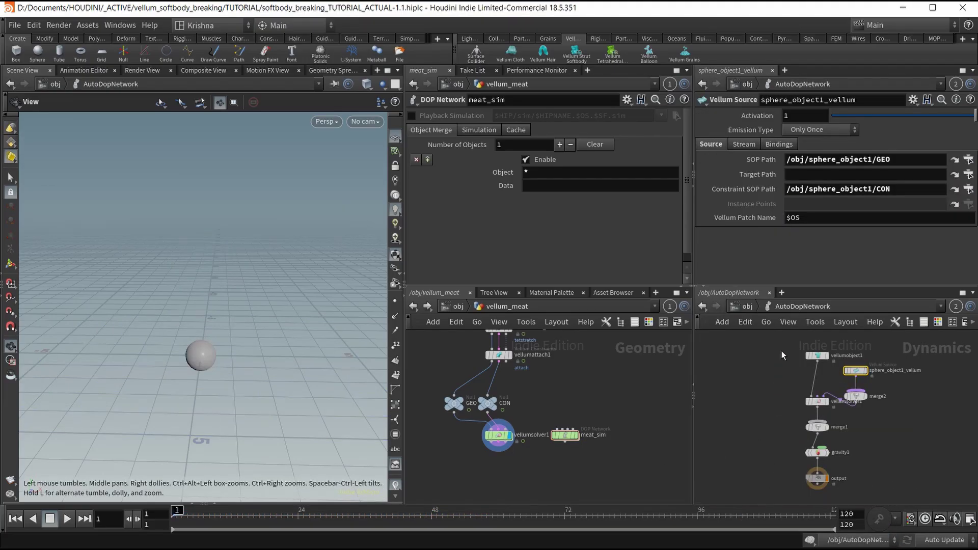
drag(784, 350, 927, 495)
key(ctrl+c)
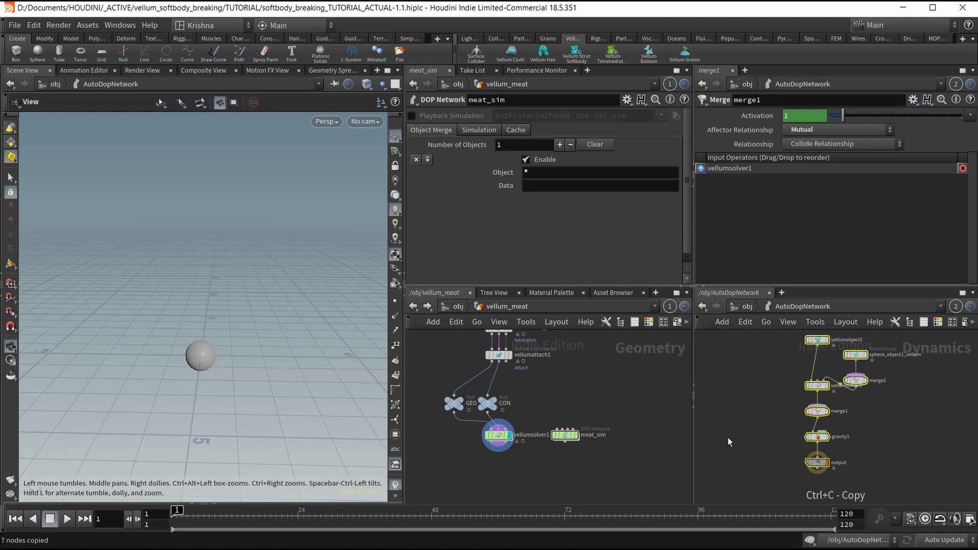
double_click(566, 436)
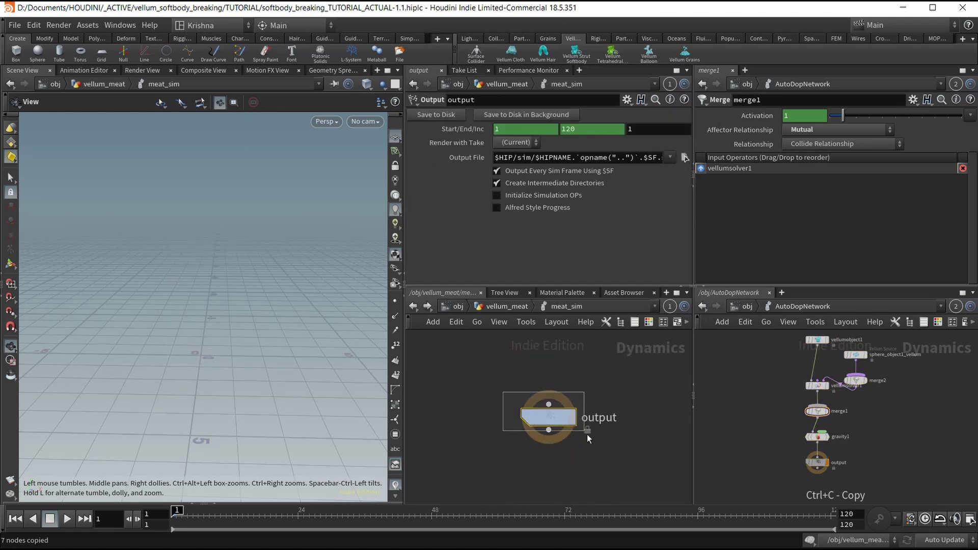
key(Delete)
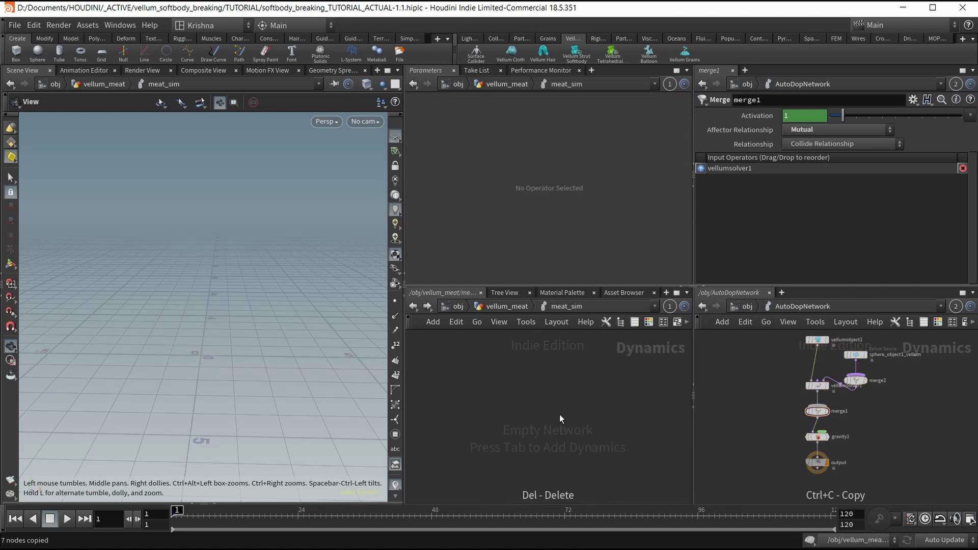
key(ctrl+v)
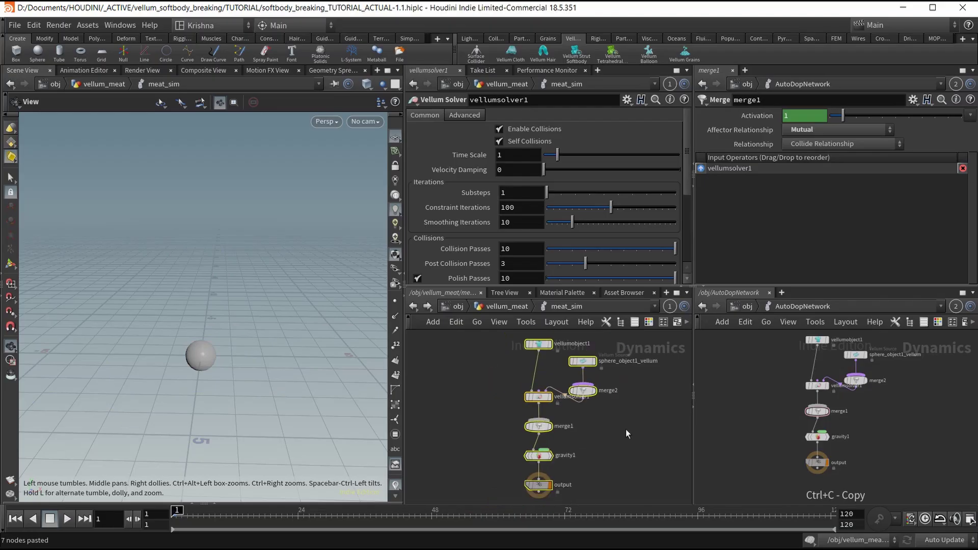
Set the SOP Path of the Vellum Source node inside meat_sim to /obj/vellum_meat/GEO
middle_drag(625, 429, 623, 456)
drag(454, 388, 623, 332)
drag(554, 354, 560, 382)
click(581, 389)
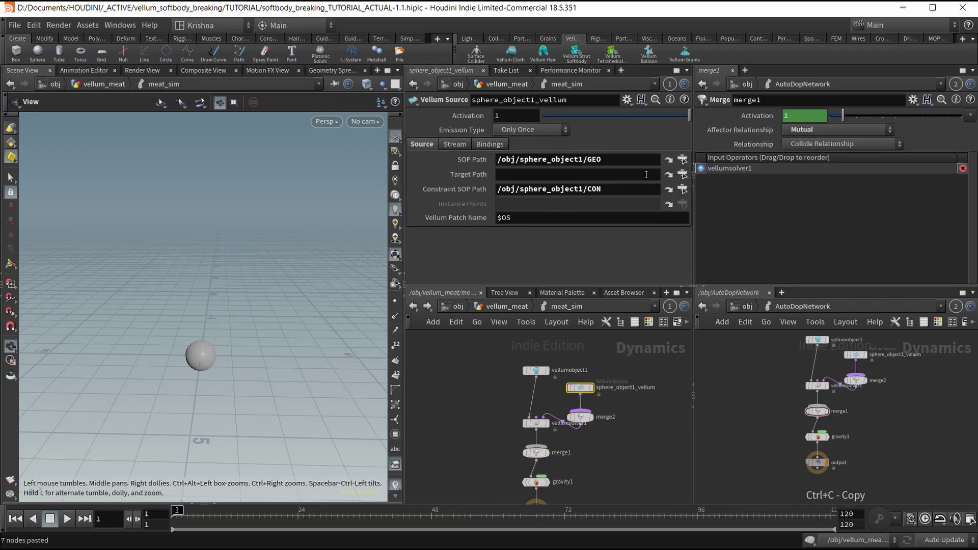
click(683, 160)
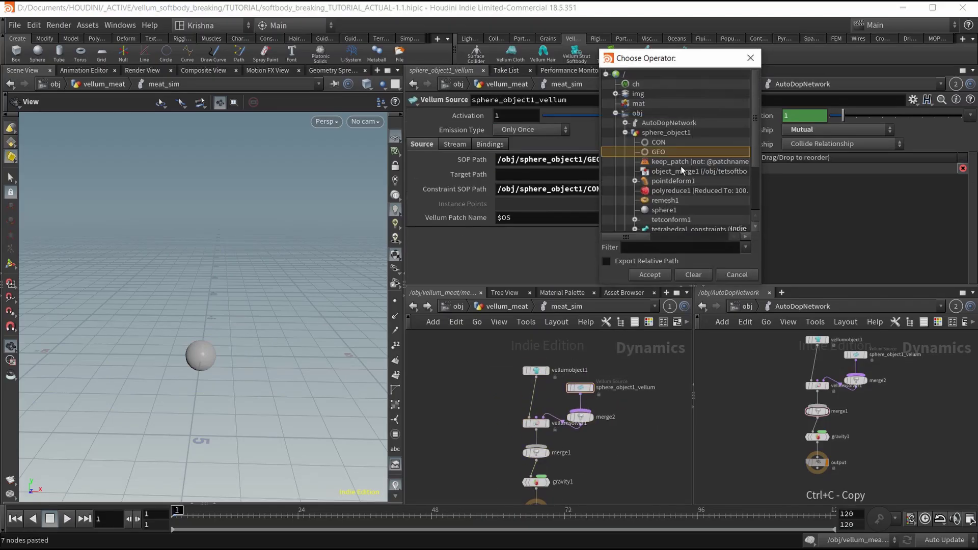
click(625, 133)
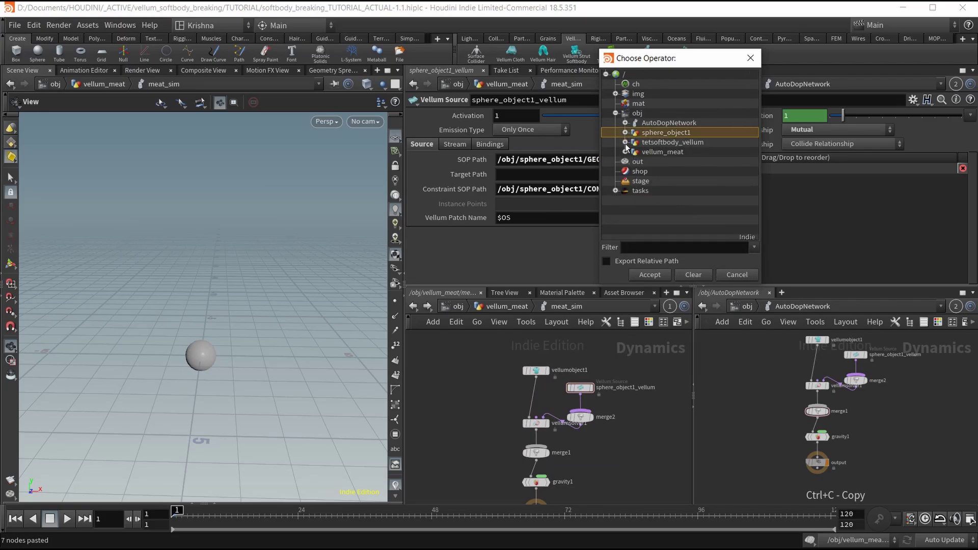
click(625, 152)
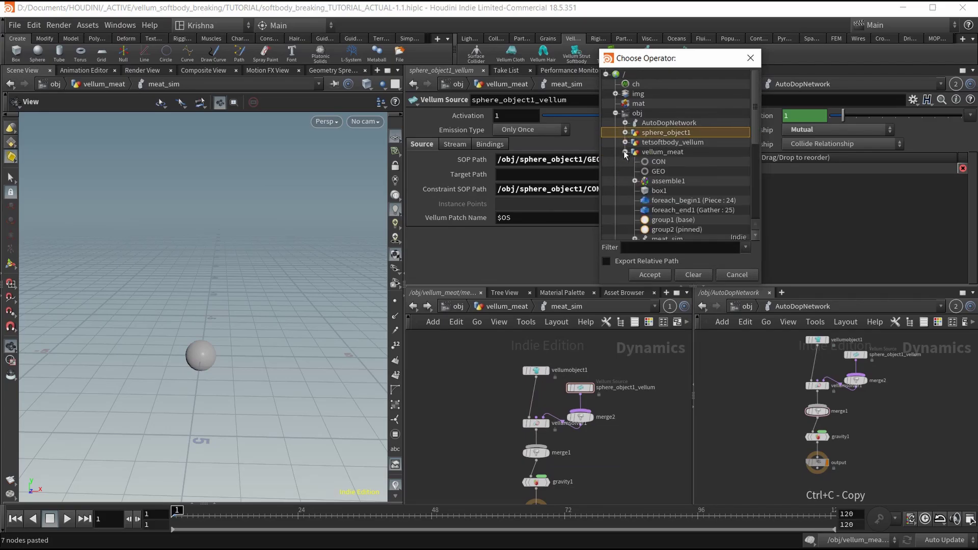
double_click(663, 171)
Set the Vellum Source's Constraint SOP Path to /obj/vellum_meat/CON
drag(572, 161, 496, 159)
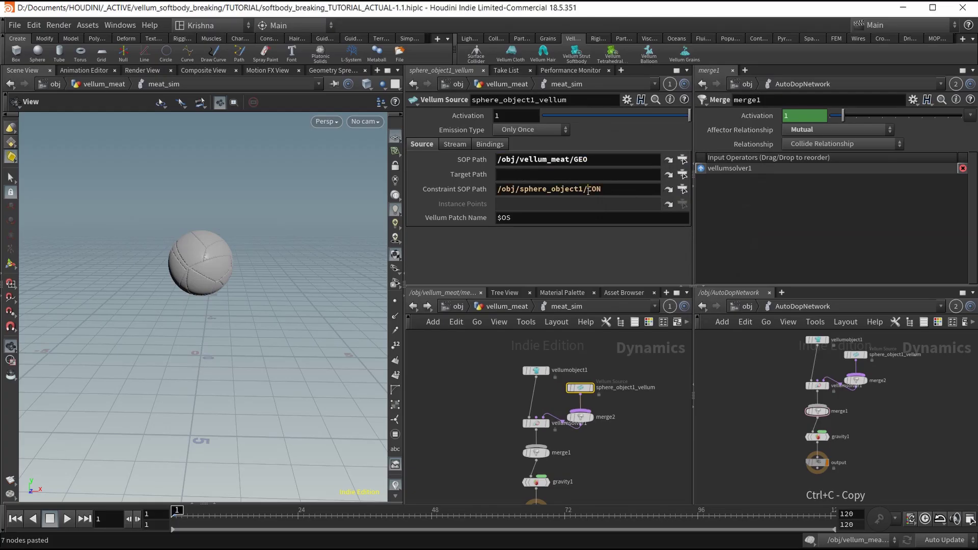
drag(590, 192, 497, 191)
key(ctrl+v)
click(587, 256)
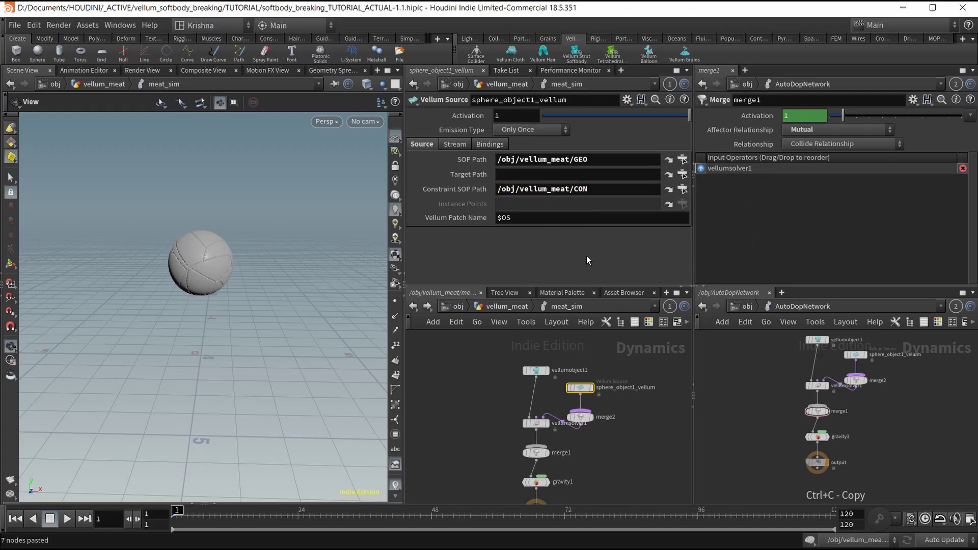
Lay out the meat_sim nodes and insert a Vellum Constraints node between merge2 and vellumsolver1
key(l)
key(h)
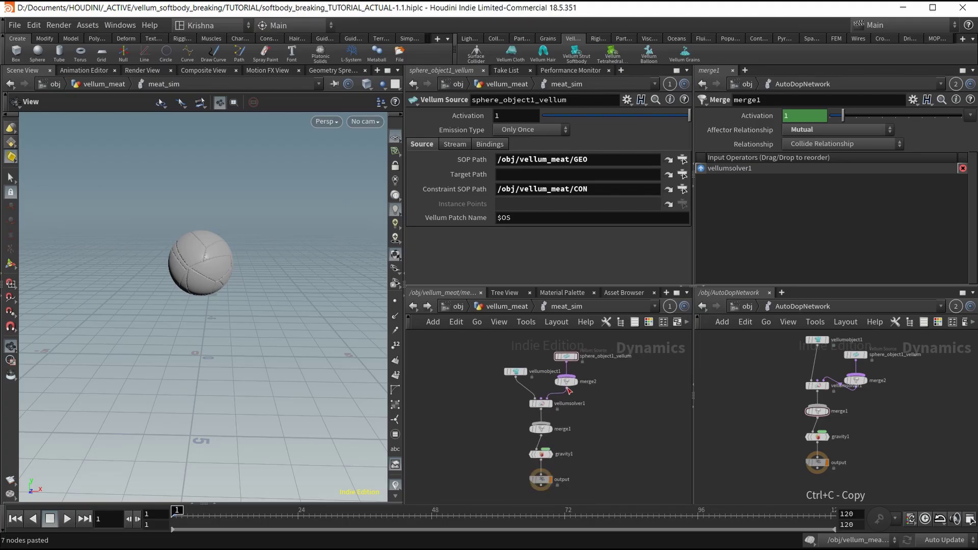
key(Tab)
mouse_move(570, 387)
text(vel)
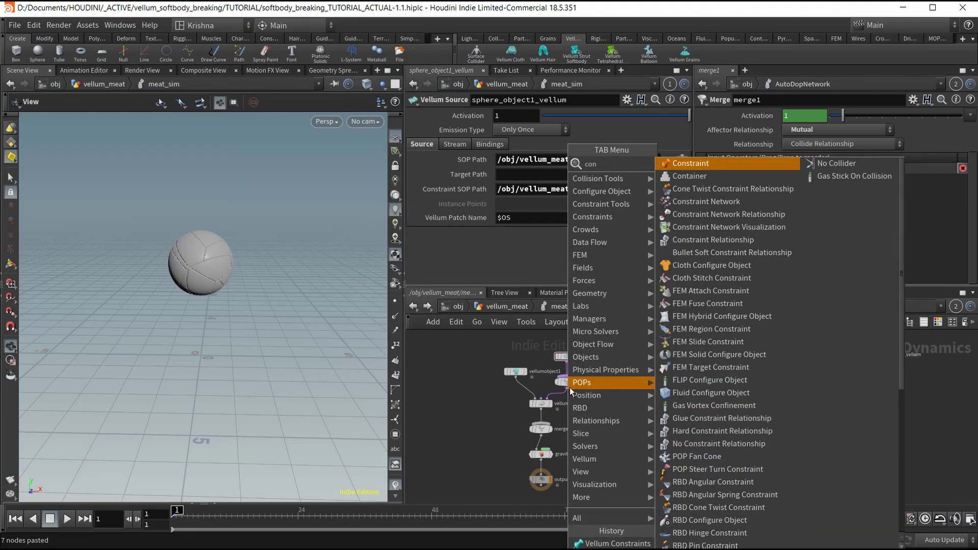
text(lum cons)
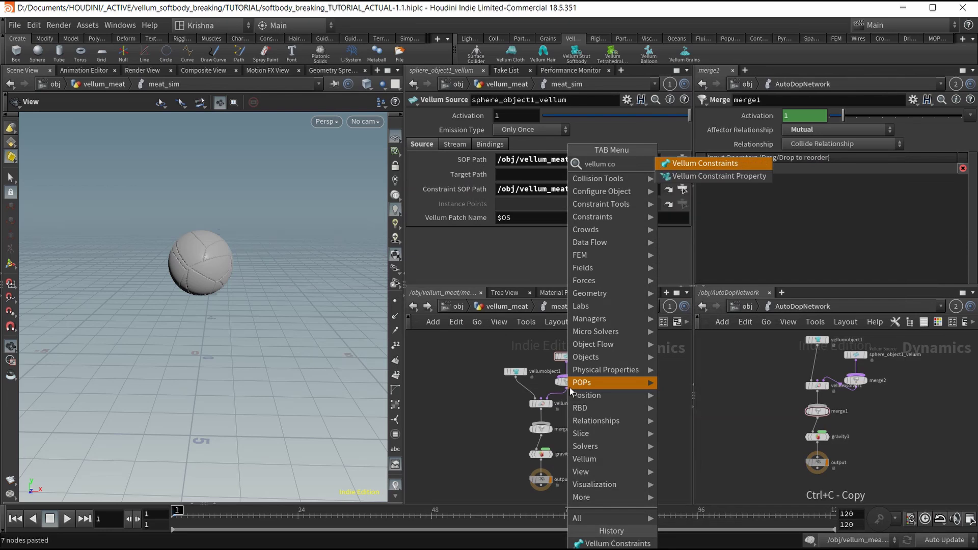
key(Return)
click(571, 391)
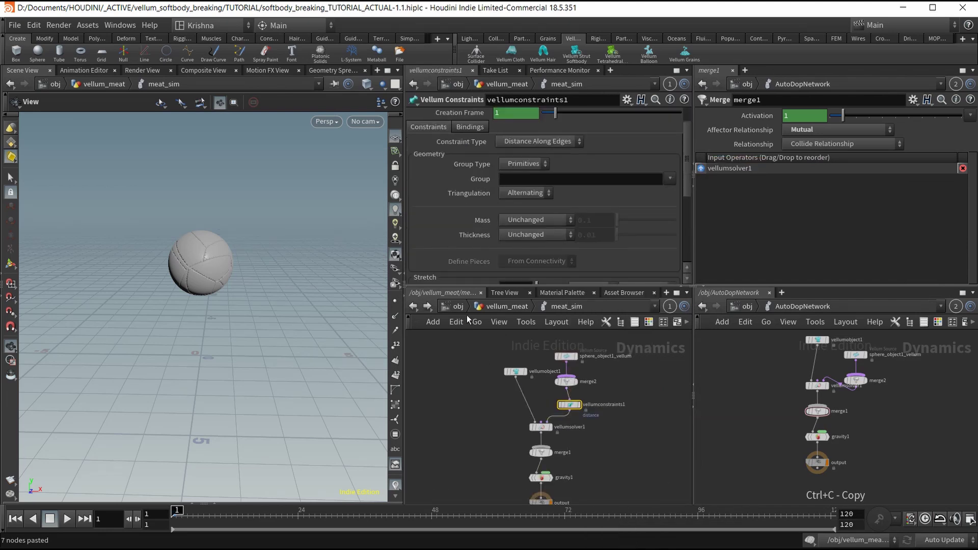
Show the vellum_meat network in the second network editor and reopen meat_sim in the first
click(483, 305)
key(u)
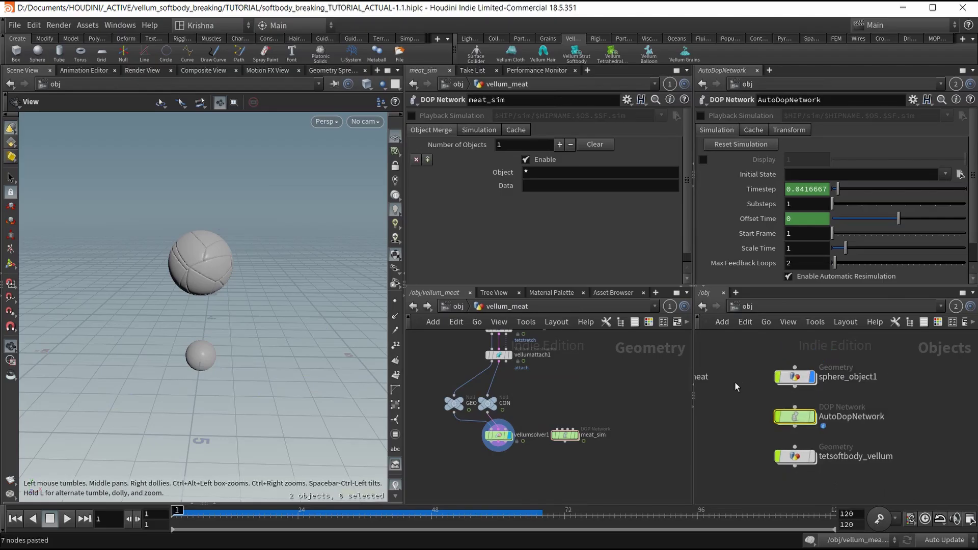
key(h)
double_click(718, 398)
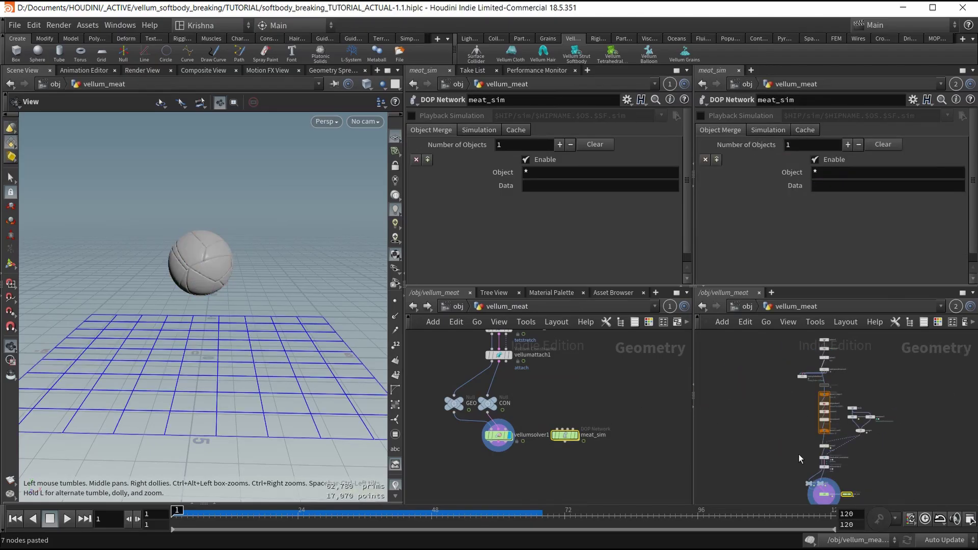
scroll(861, 455, up, 5)
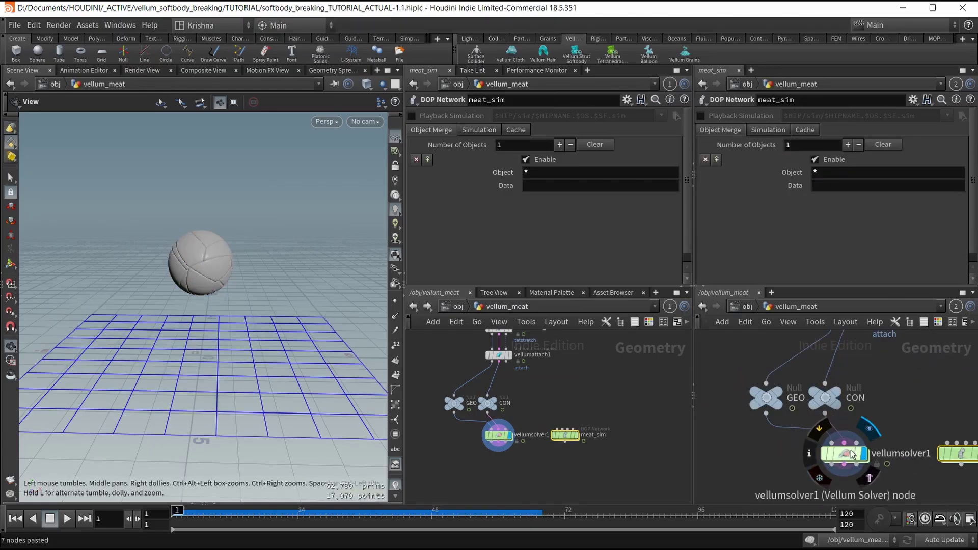
double_click(567, 434)
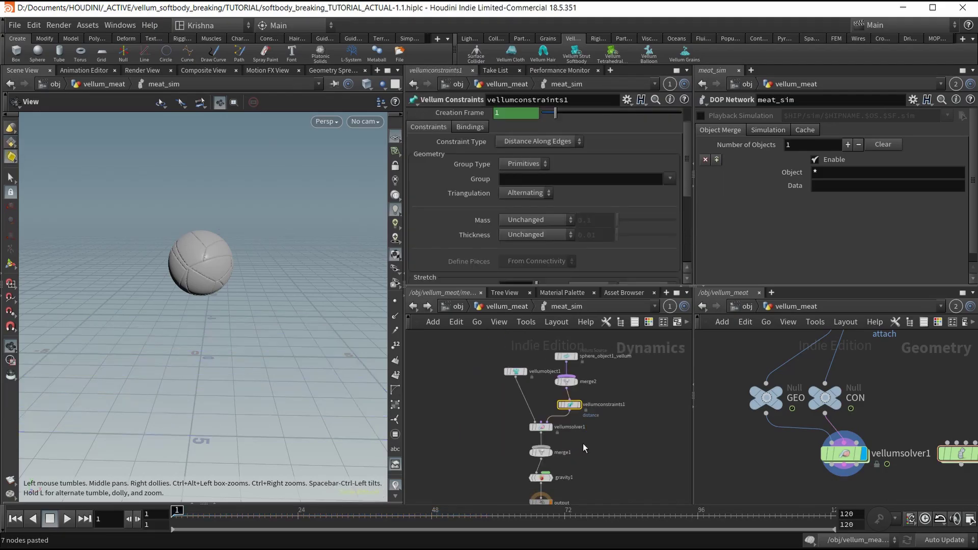
Set the Vellum Constraints node's Constraint Type to Glue and change its Create Constraints timing option
click(532, 142)
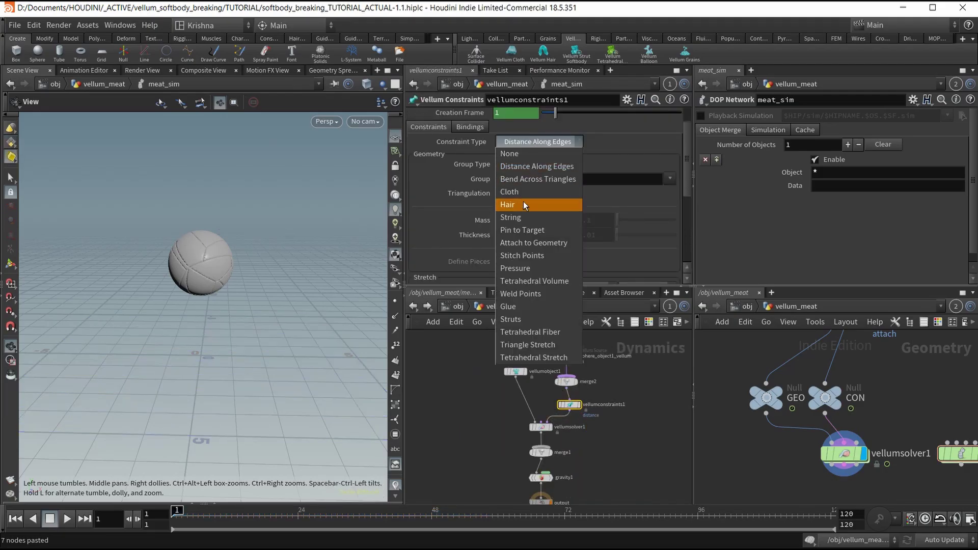
click(523, 305)
scroll(504, 145, up, 2)
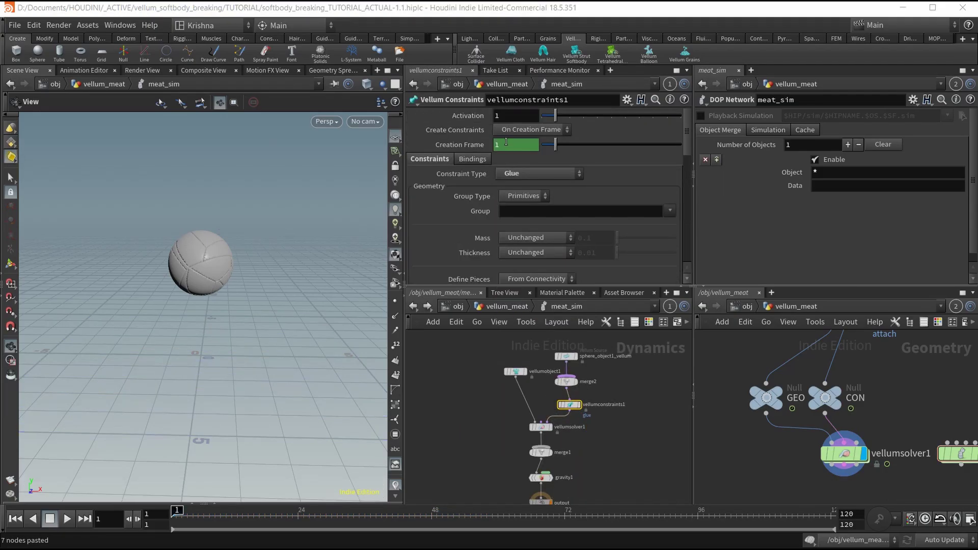
click(532, 130)
click(532, 155)
Enable the glue constraint's breaking threshold and set the breaking type to Stretch Distance
scroll(462, 231, down, 6)
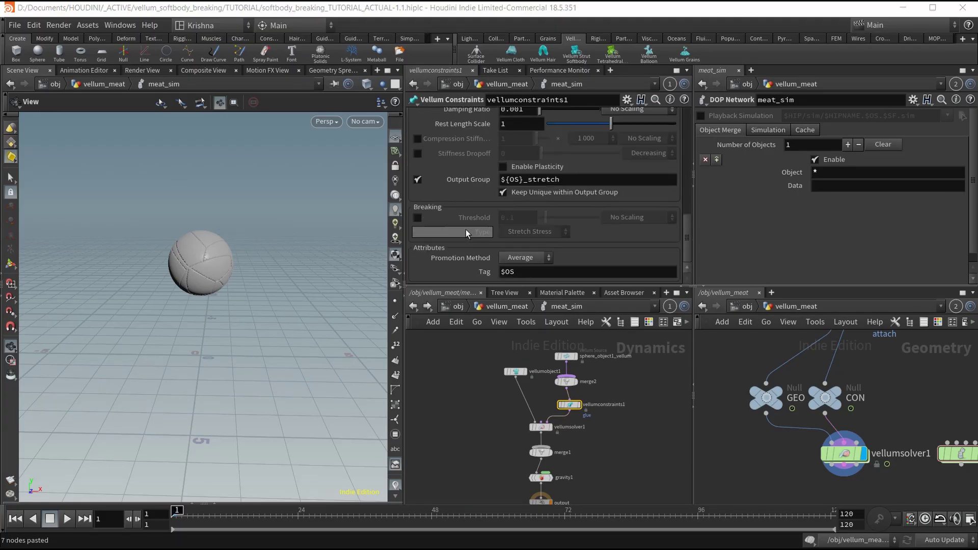
click(418, 218)
click(527, 231)
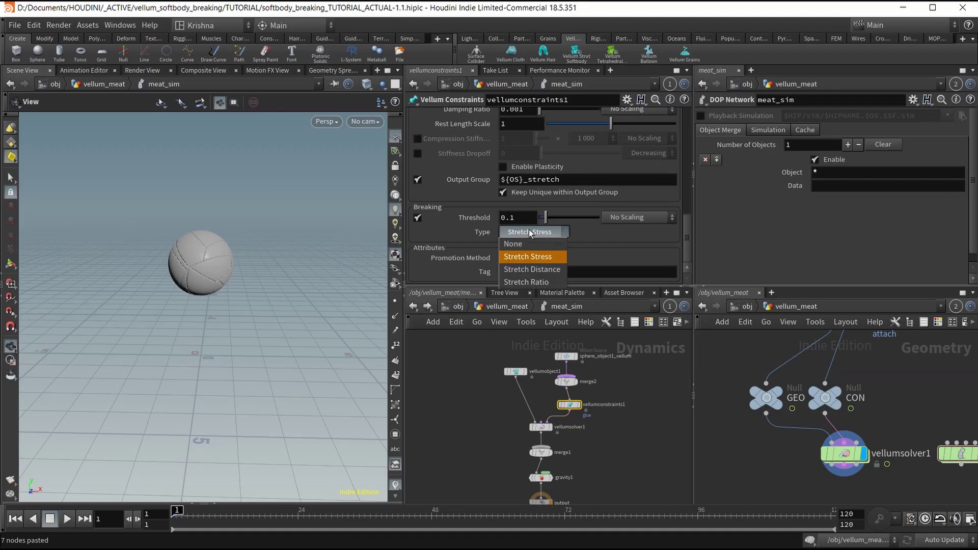
click(533, 273)
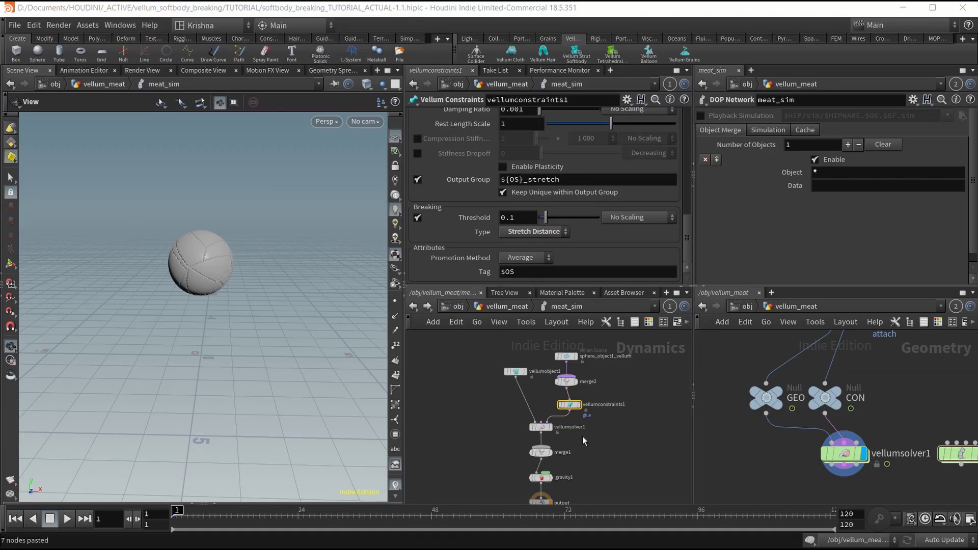
key(h)
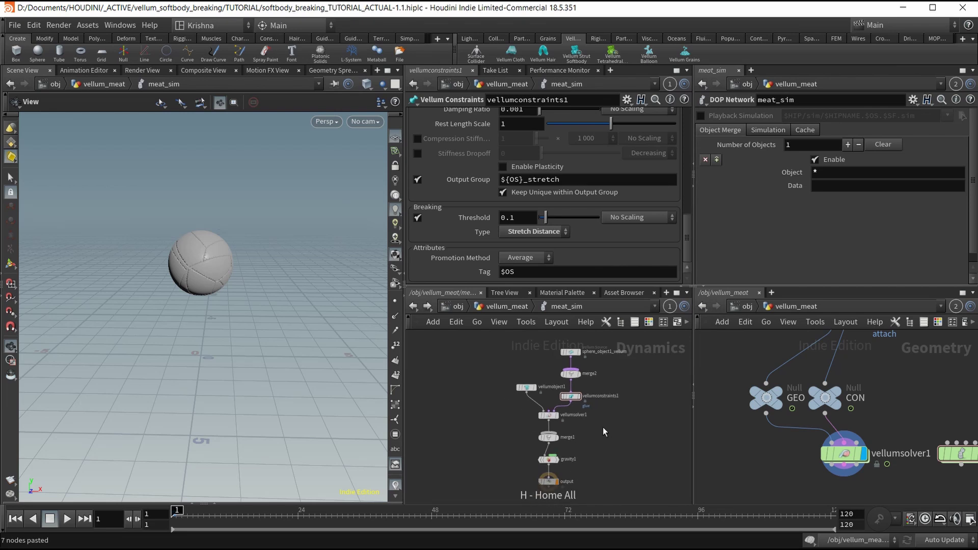
Compare the Substeps setting on vellum_meat's Vellum Solver with the one on the solver inside meat_sim
click(503, 309)
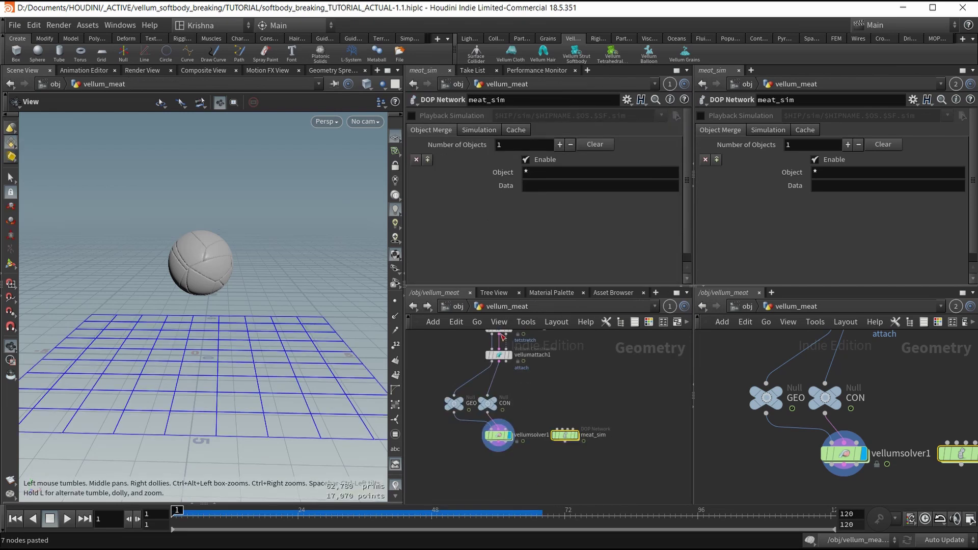
click(502, 434)
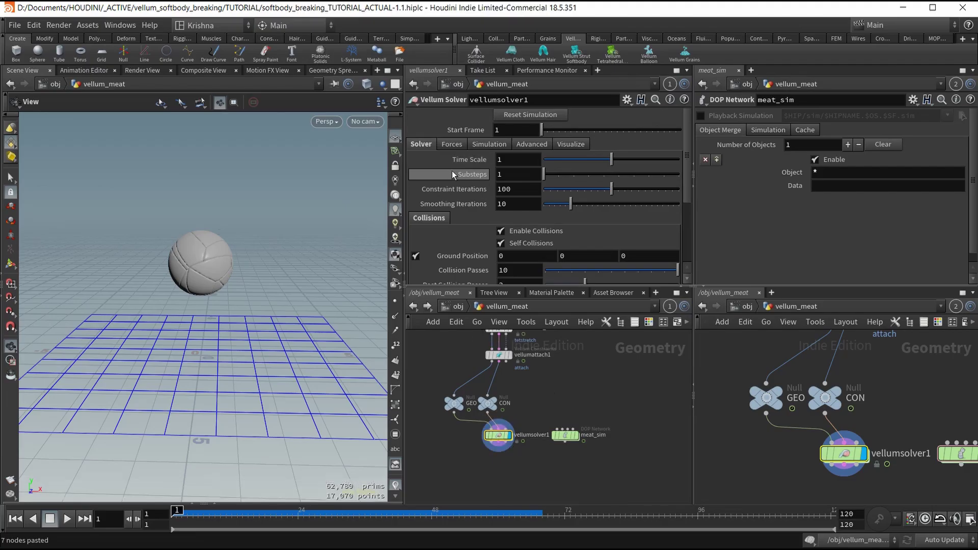
drag(505, 175, 483, 178)
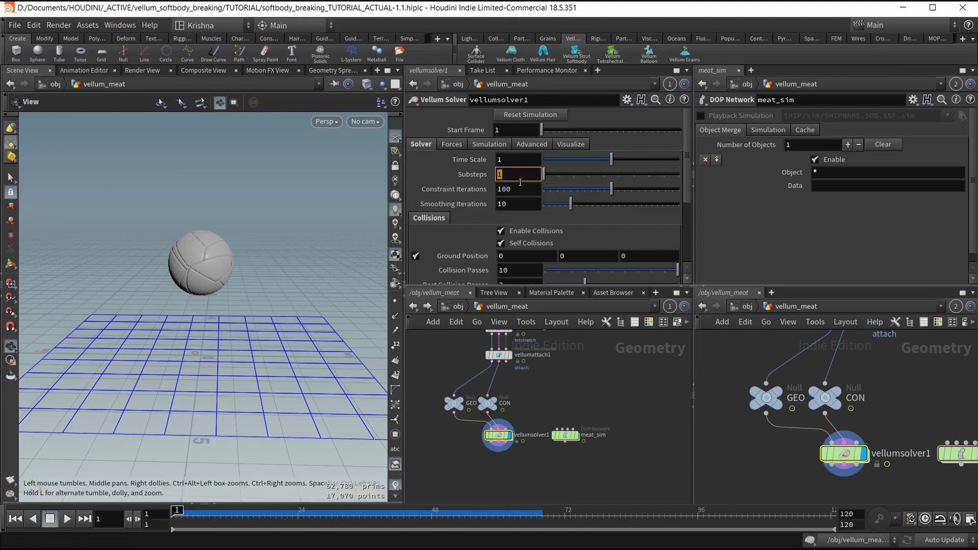
double_click(564, 436)
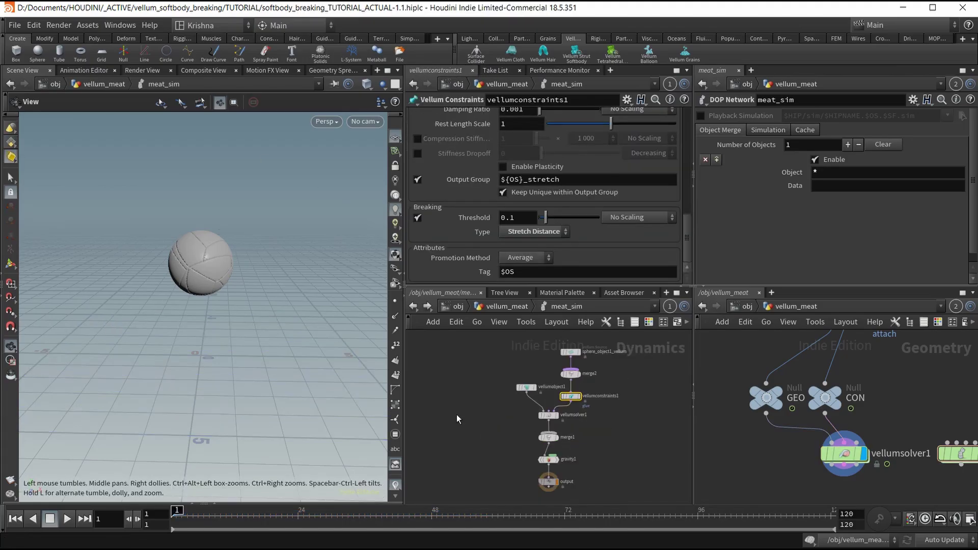
click(548, 414)
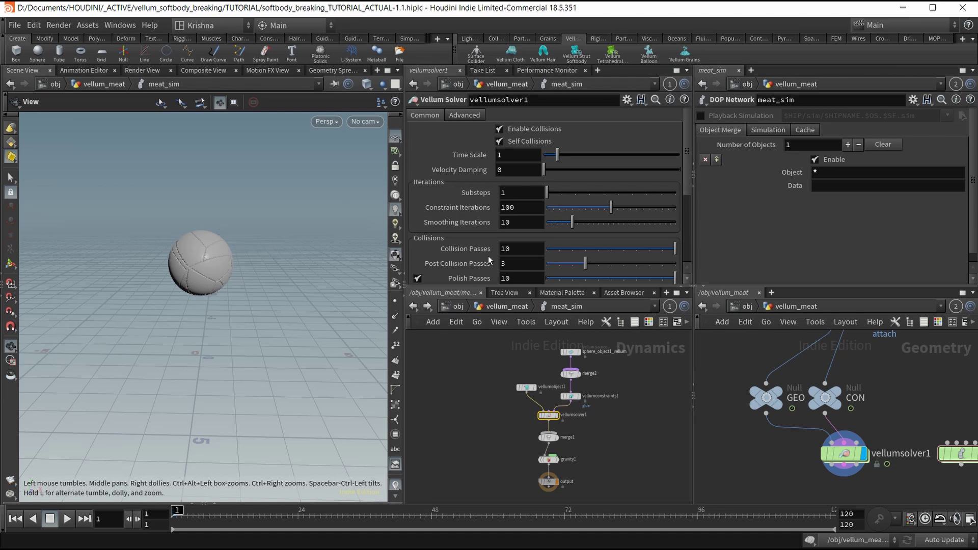
drag(471, 404, 562, 424)
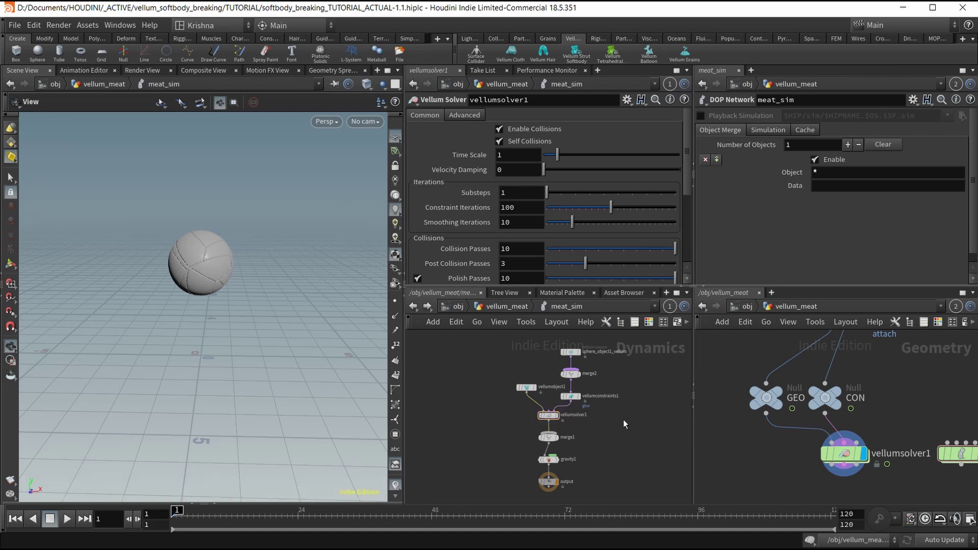
middle_drag(574, 417, 567, 416)
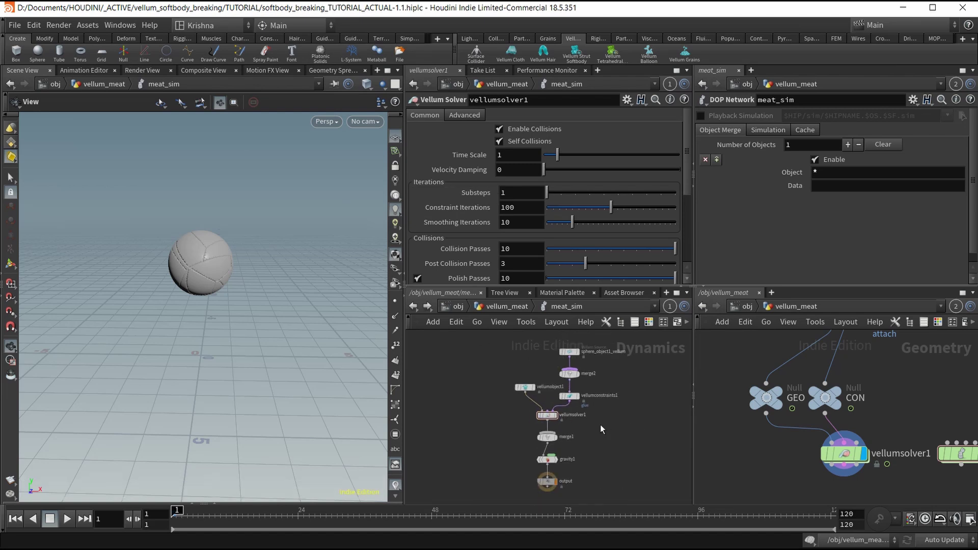
Play the meat_sim simulation to about frame 71 and stop it
click(67, 522)
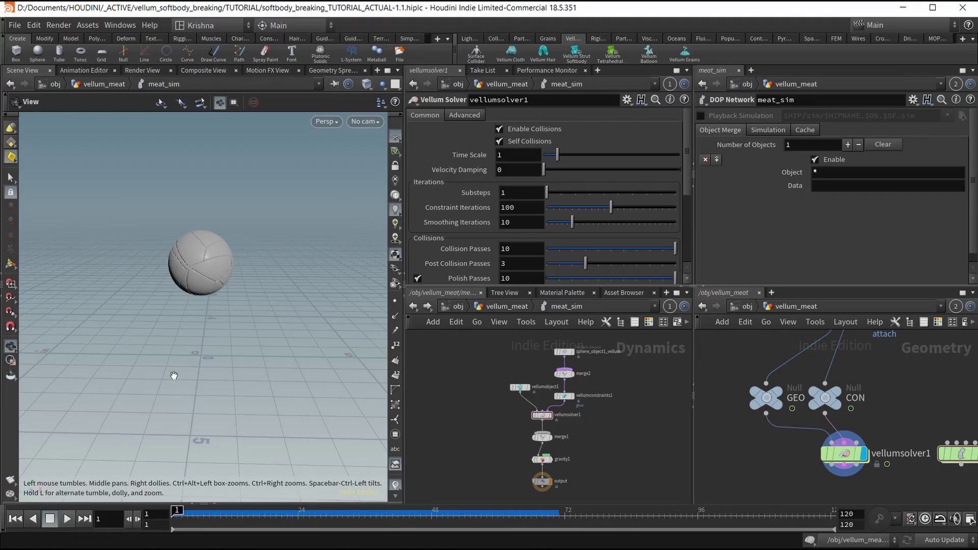
click(67, 518)
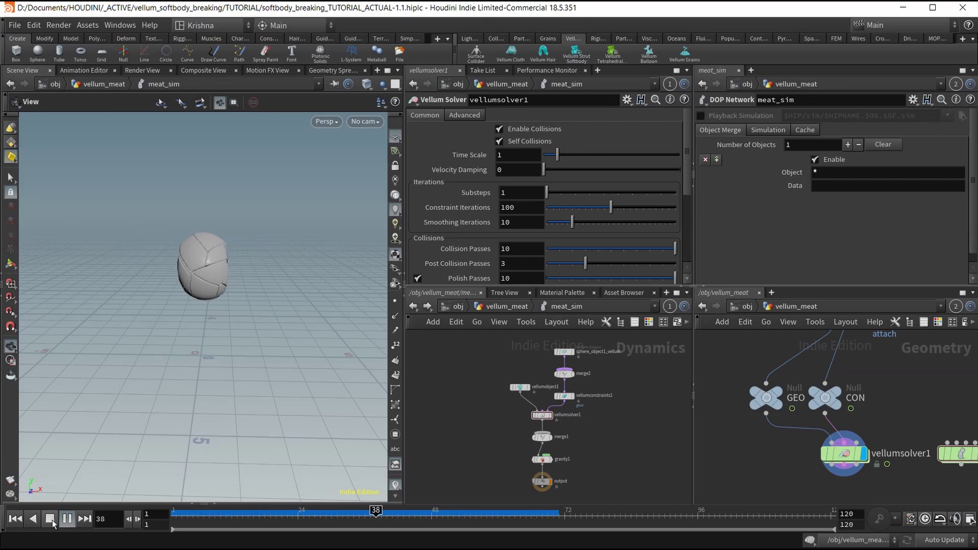
click(52, 520)
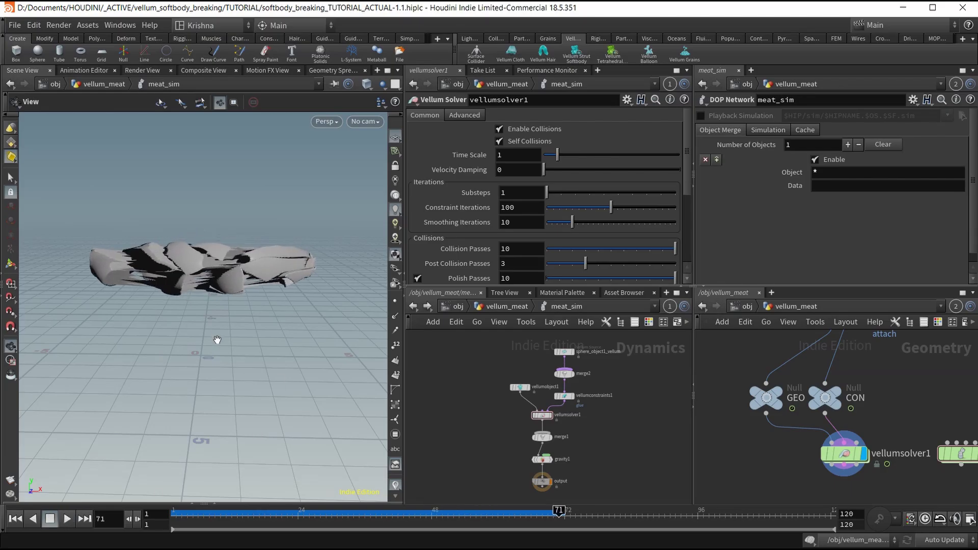
Add a Switch node below vellumsolver1 and meat_sim in the vellum_meat network
click(482, 307)
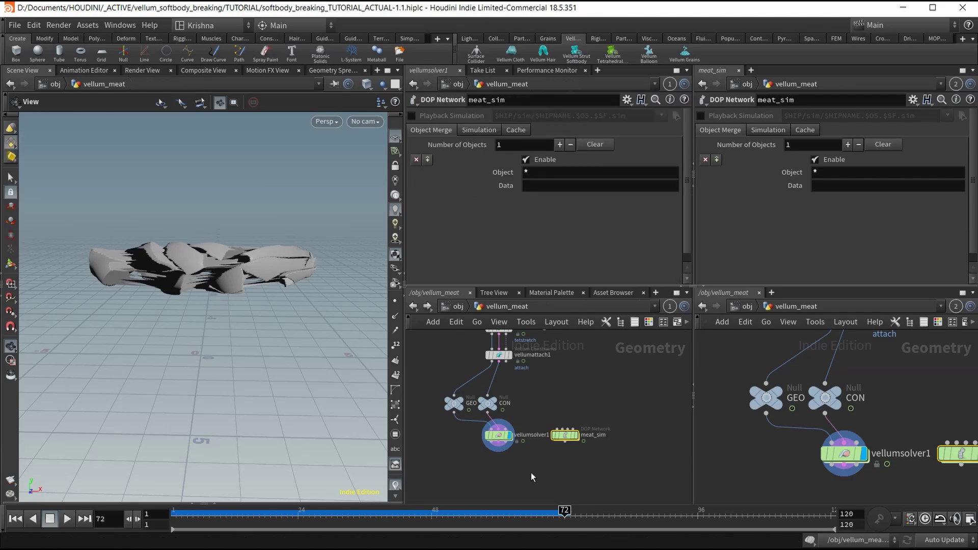
key(i)
key(Tab)
text(swi)
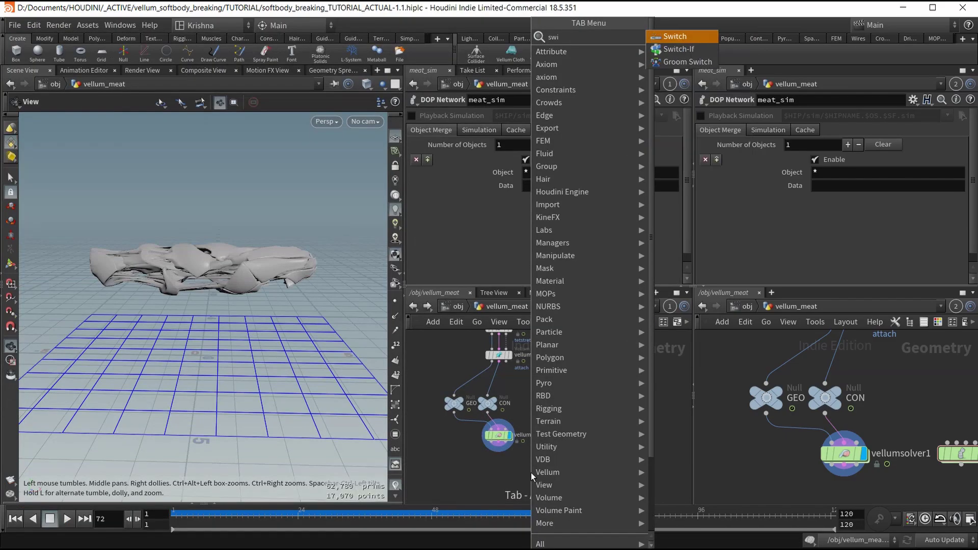
key(Return)
click(531, 472)
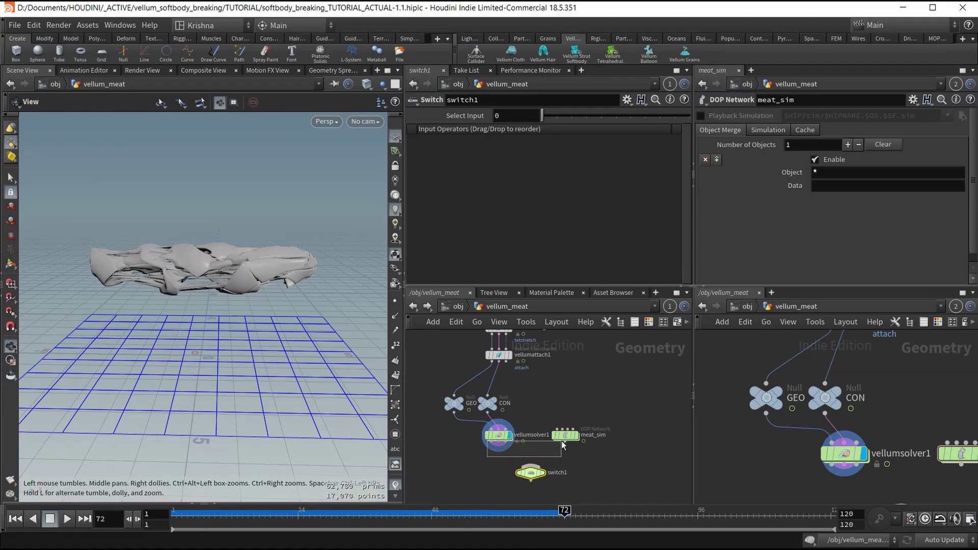
Connect vellumsolver1 and meat_sim as inputs of the Switch node and display its output
click(494, 442)
click(522, 465)
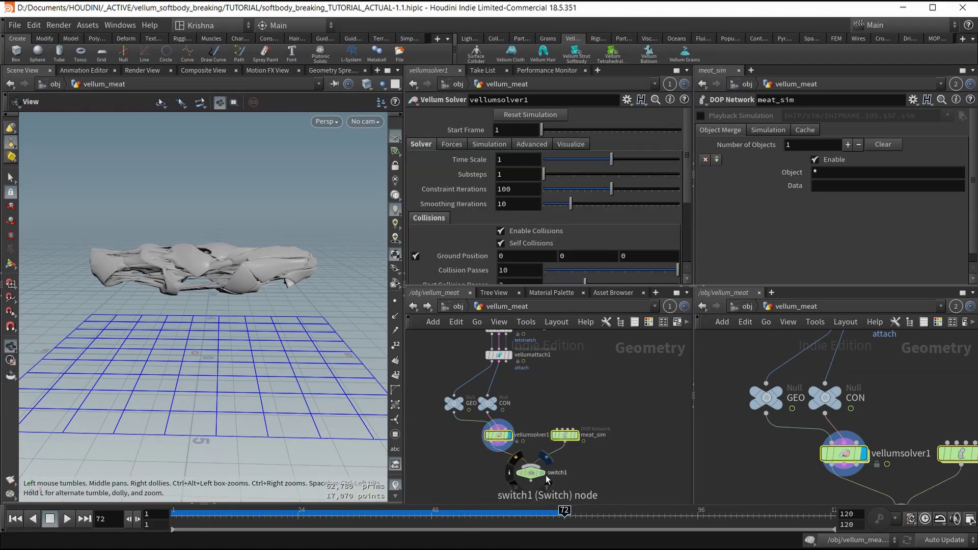
click(534, 472)
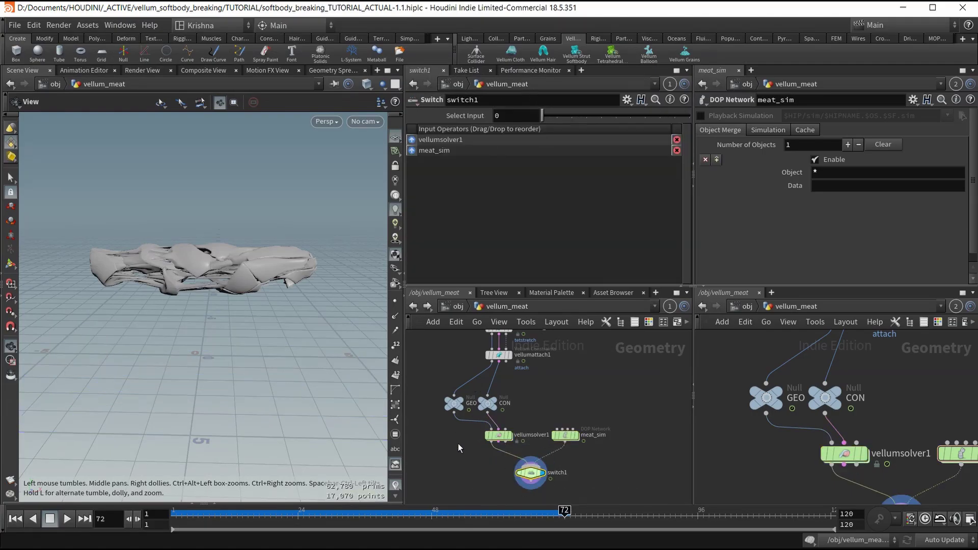
Set switch1's Select Input to 1 and display a new Normal node connected below it
scroll(521, 421, up, 4)
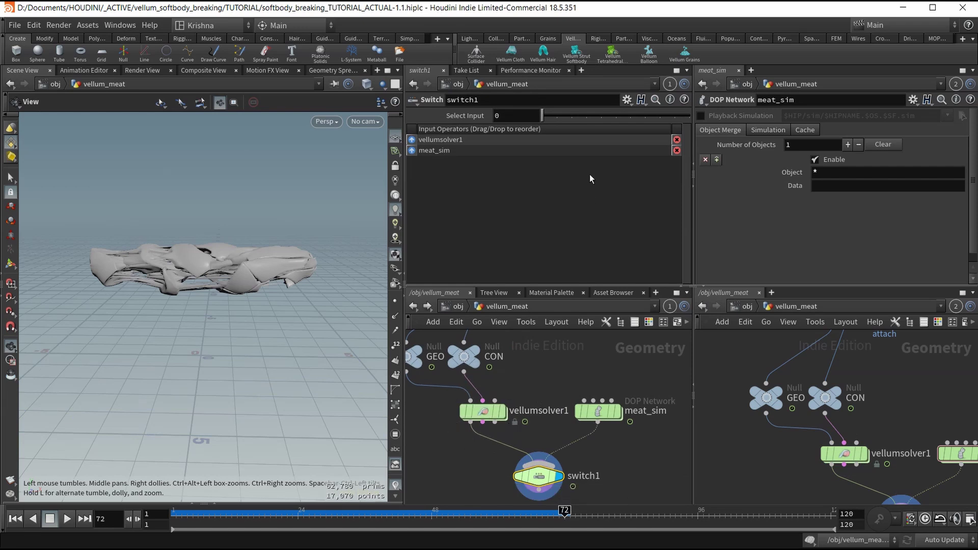
drag(552, 117, 557, 116)
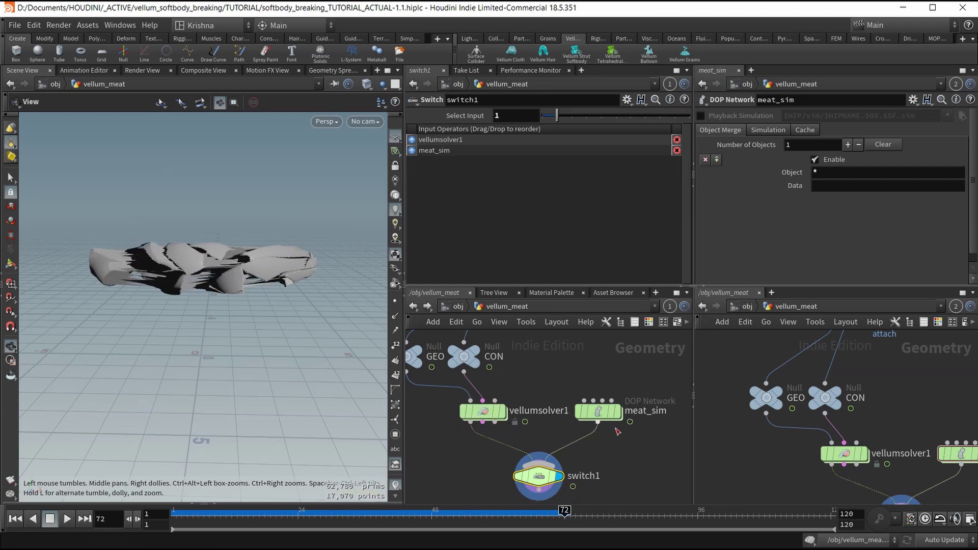
middle_drag(617, 431, 606, 348)
key(Tab)
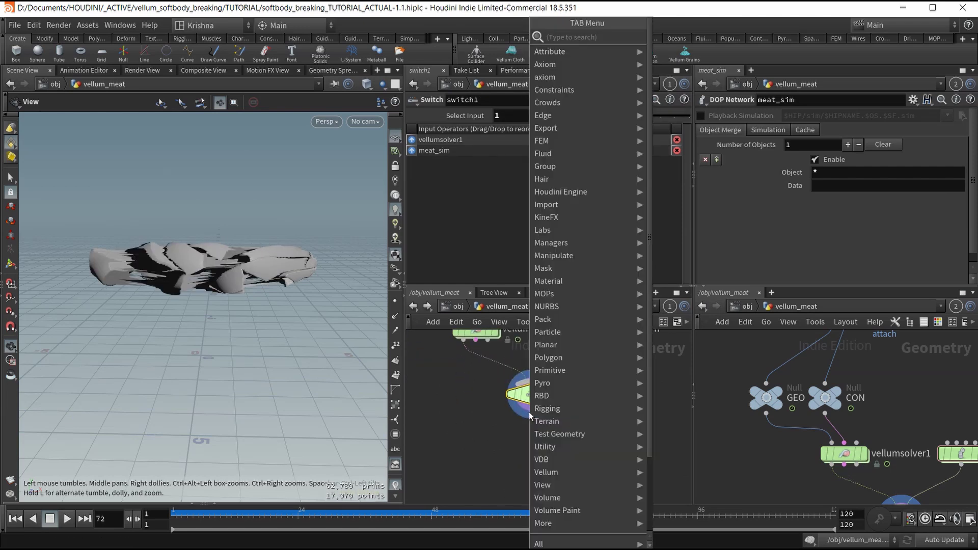
text(normal)
key(Return)
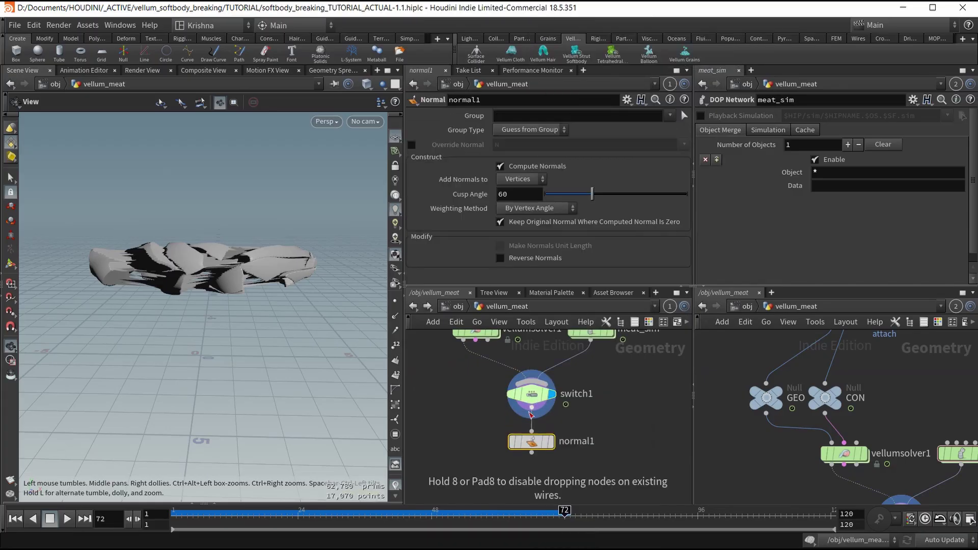
click(530, 416)
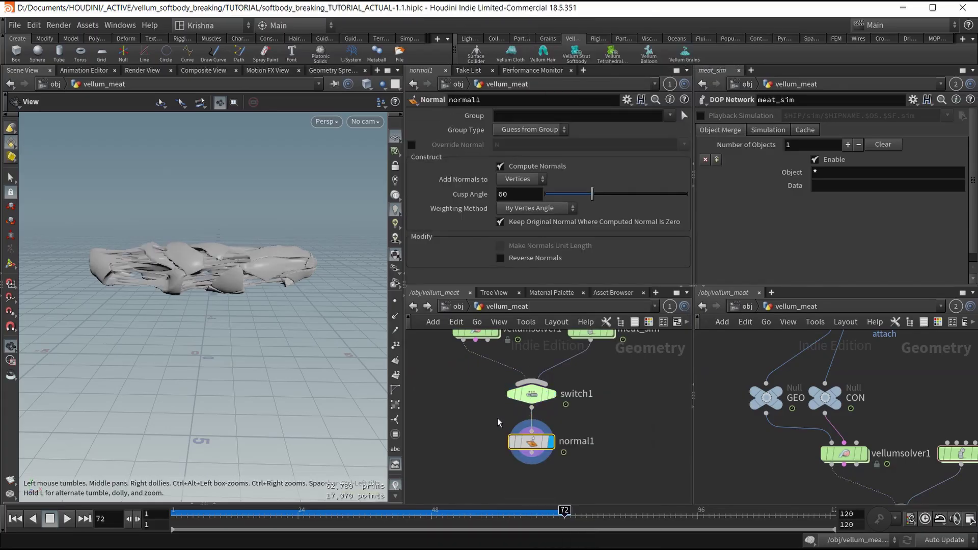
Change switch1's Select Input back and forth to compare the vellumsolver1 and meat_sim results, ending on 1
click(532, 393)
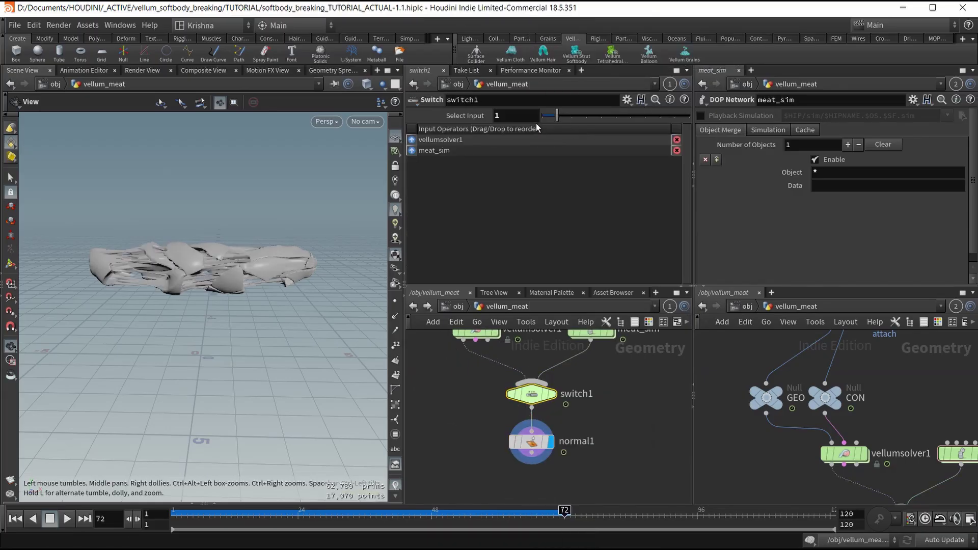
mouse_move(542, 121)
mouse_down()
mouse_move(569, 122)
mouse_move(530, 124)
mouse_move(555, 127)
mouse_move(544, 122)
mouse_up()
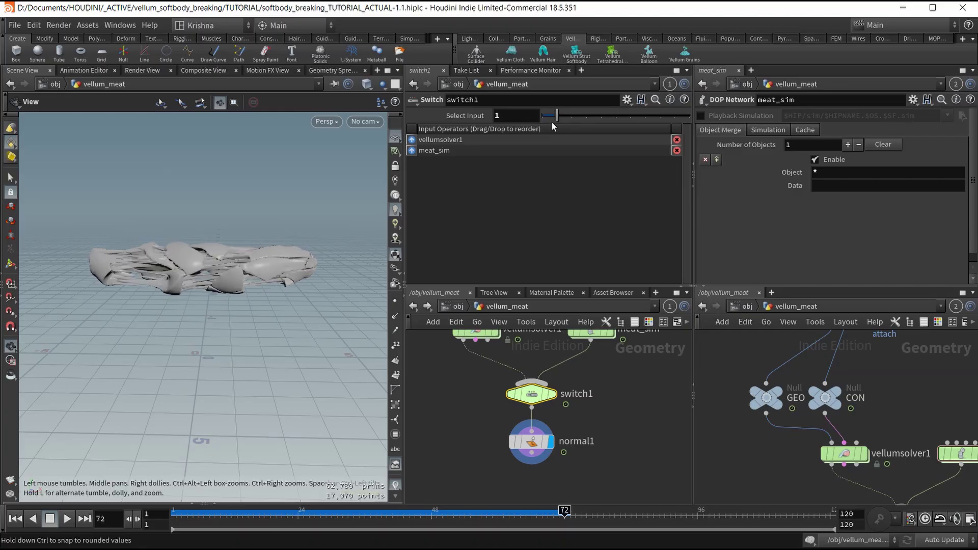
drag(547, 123, 561, 123)
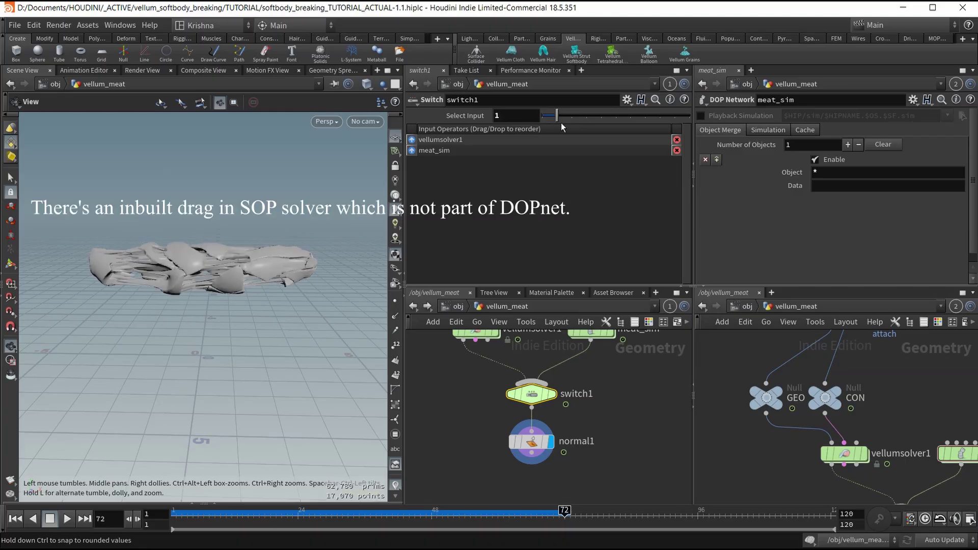
Return the timeline to frame 1 and open the tetsoftbody_vellum network from the object level in the second network view
middle_drag(587, 366, 594, 396)
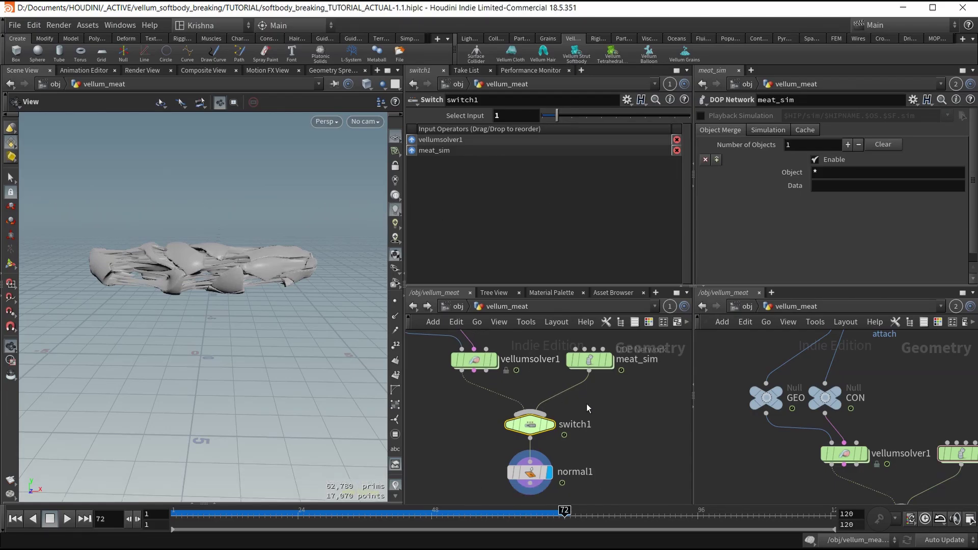
scroll(586, 403, down, 3)
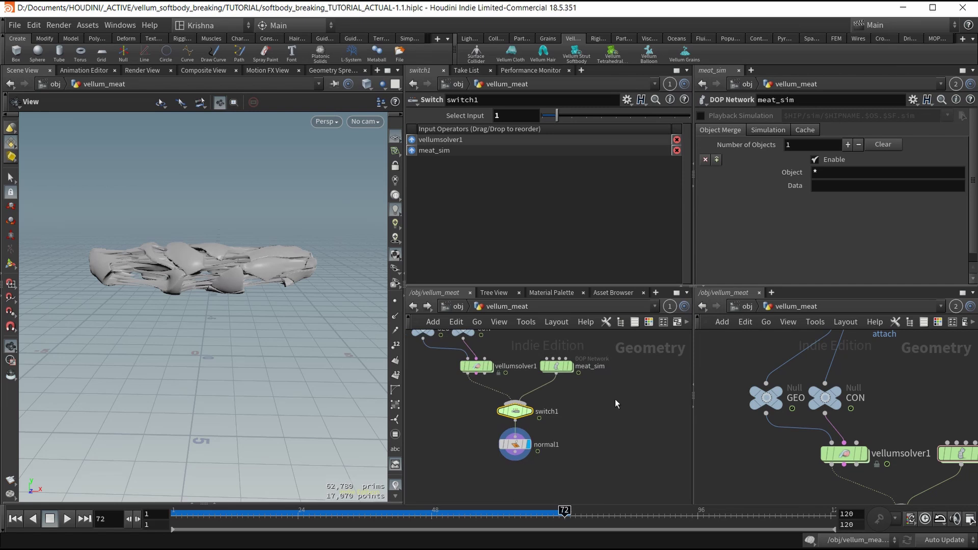
click(557, 361)
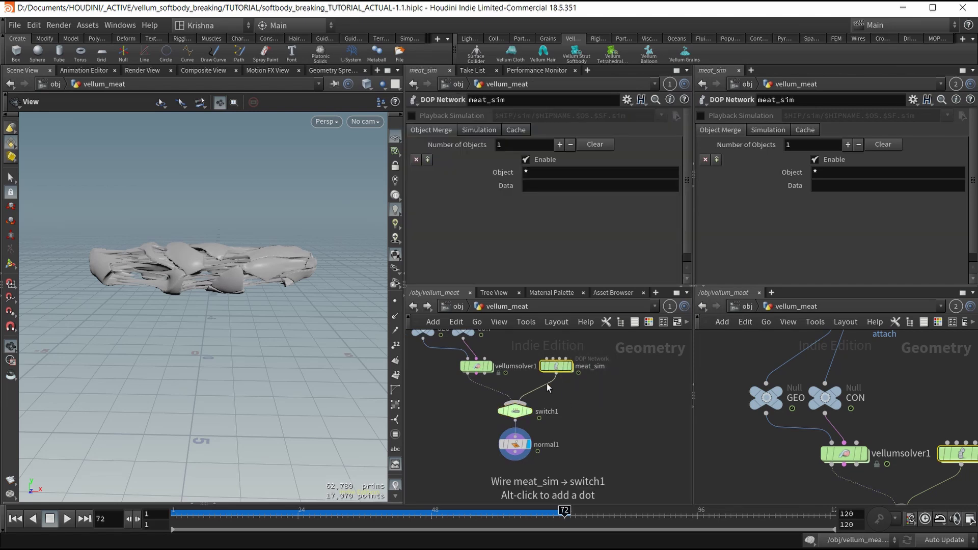
click(732, 306)
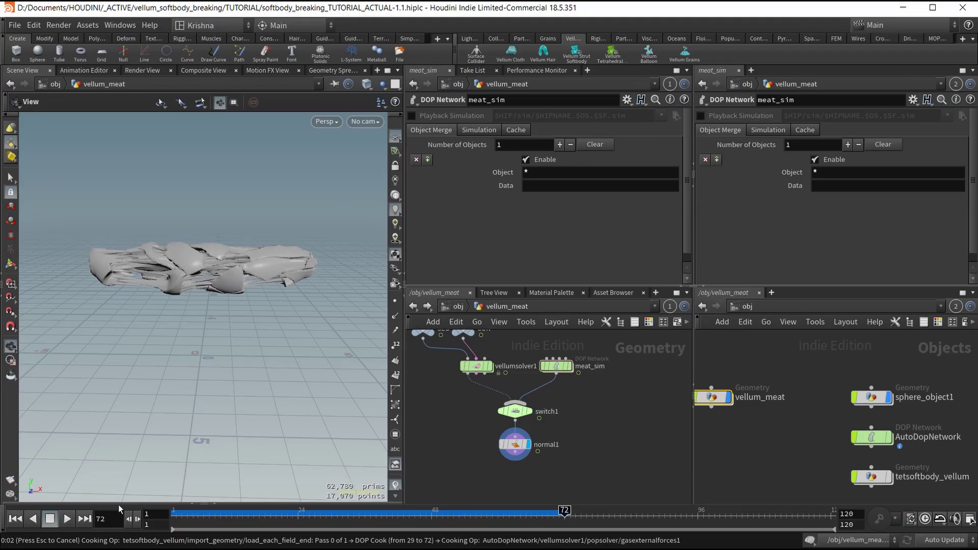
click(24, 519)
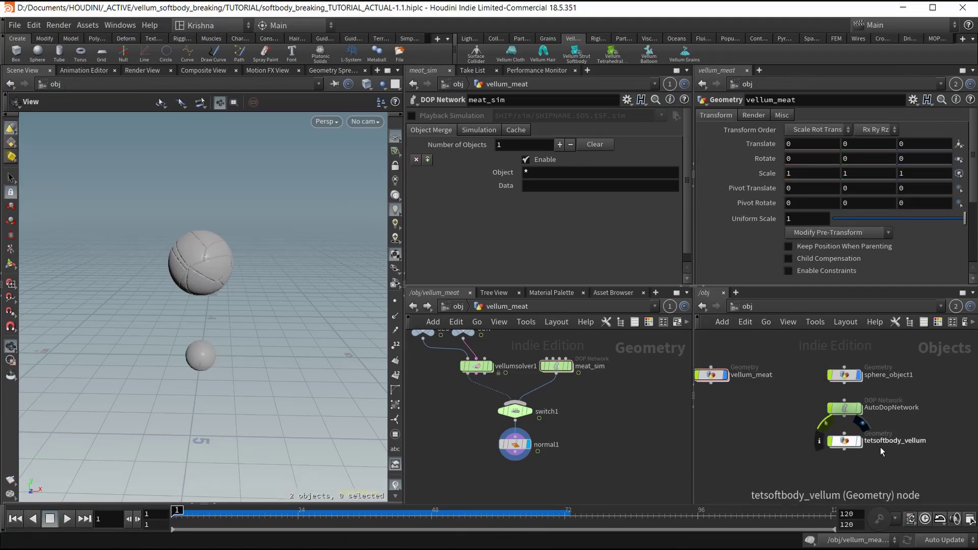
scroll(848, 446, up, 4)
scroll(848, 448, up, 3)
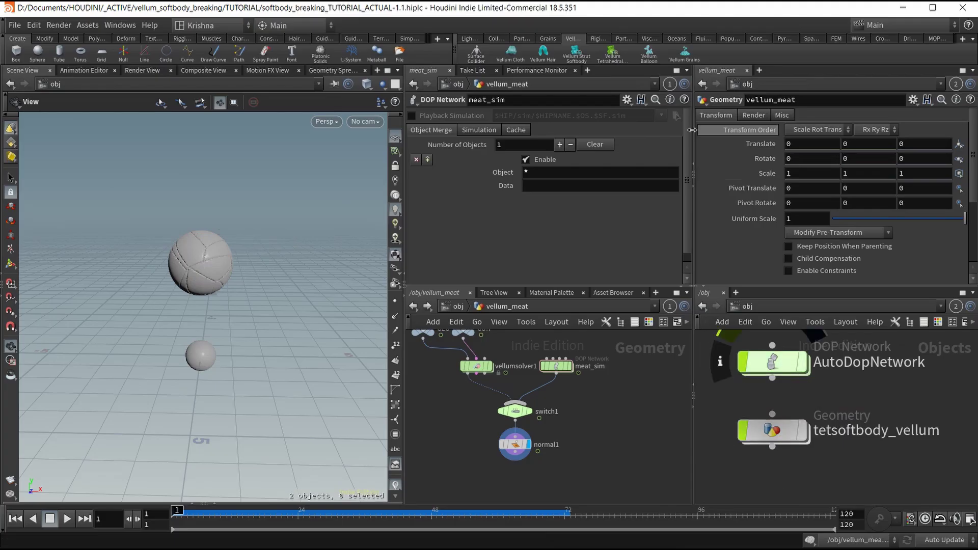
double_click(772, 433)
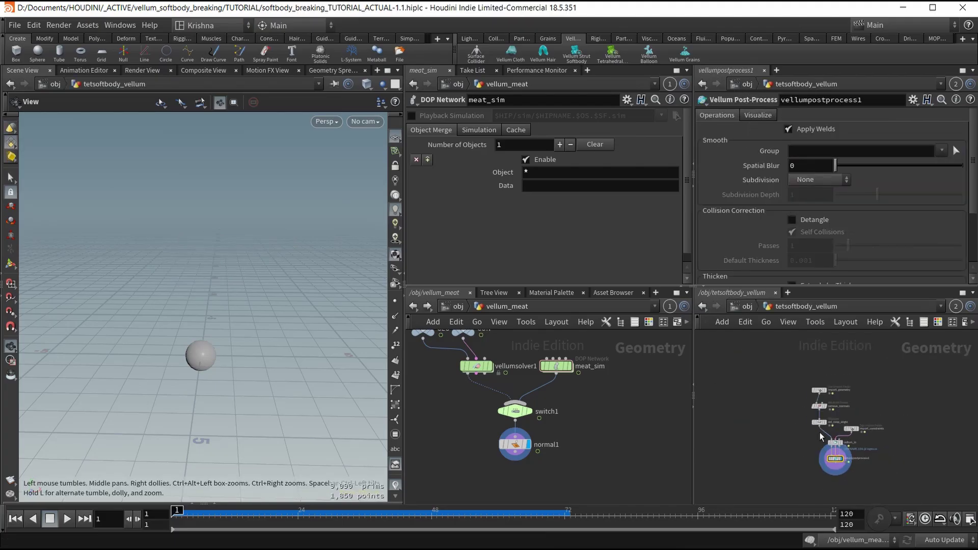
Examine the settings of the import_geometry and import_constraints nodes in tetsoftbody_vellum
click(813, 390)
scroll(847, 393, up, 3)
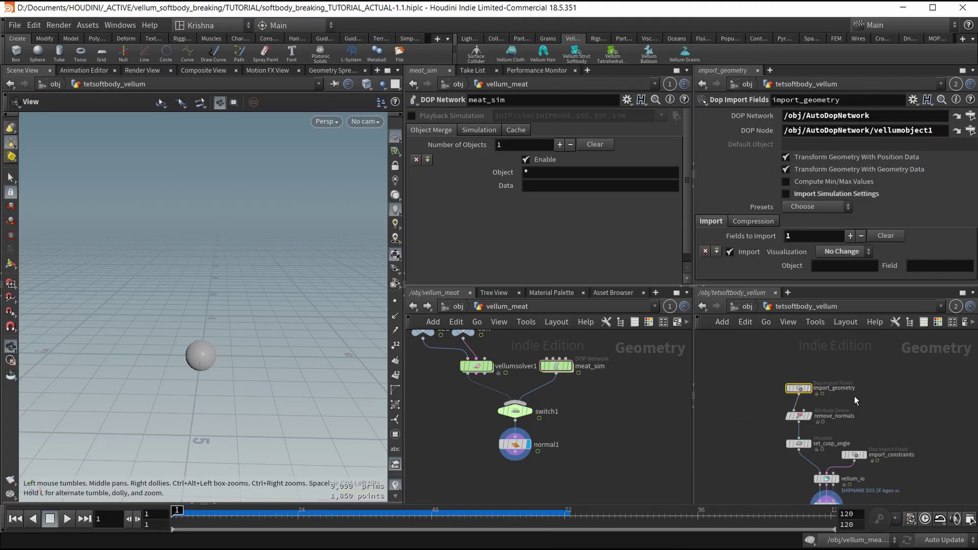
drag(873, 457, 863, 458)
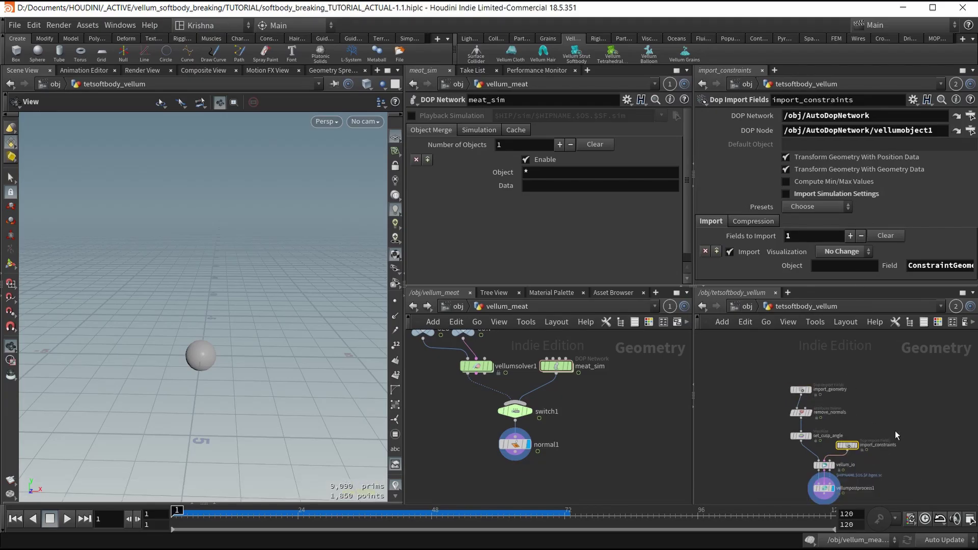
key(h)
scroll(857, 429, up, 3)
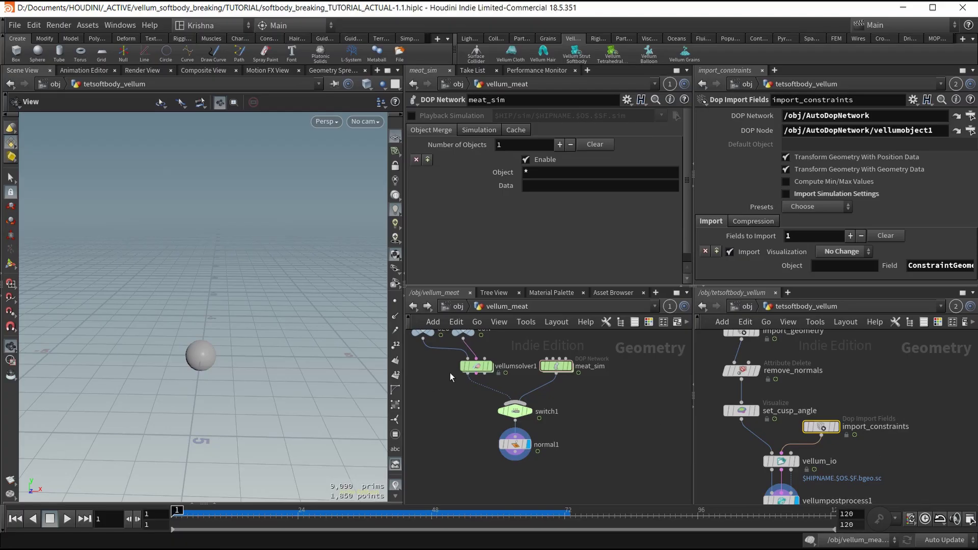
Attach a Null node to vellumsolver1's constraint output in vellum_meat and display it to view the constraint geometry
click(477, 365)
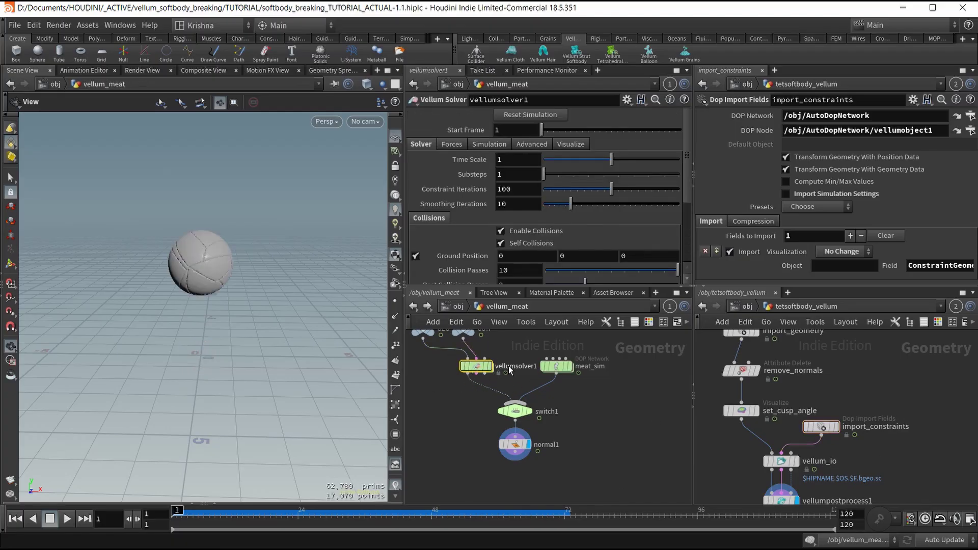
scroll(508, 365, up, 2)
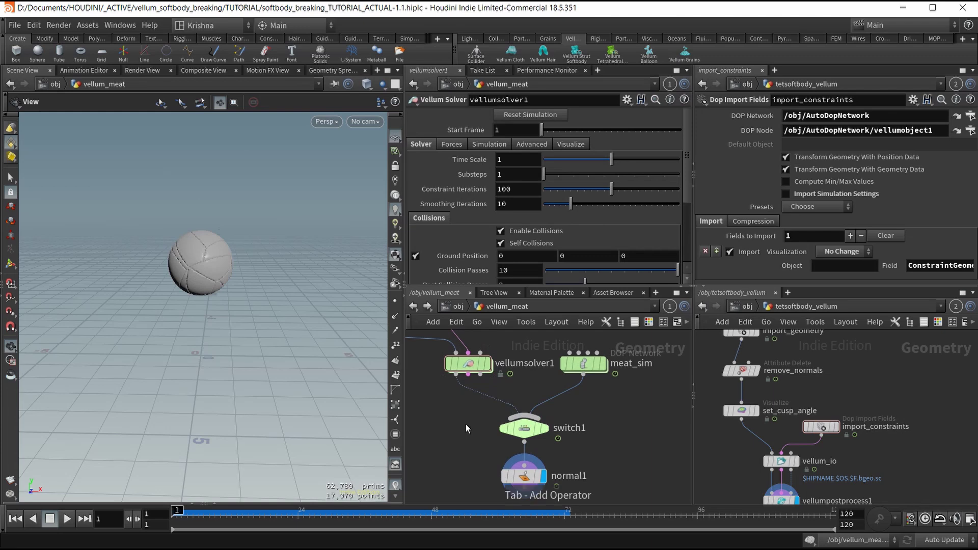
key(Tab)
text(null)
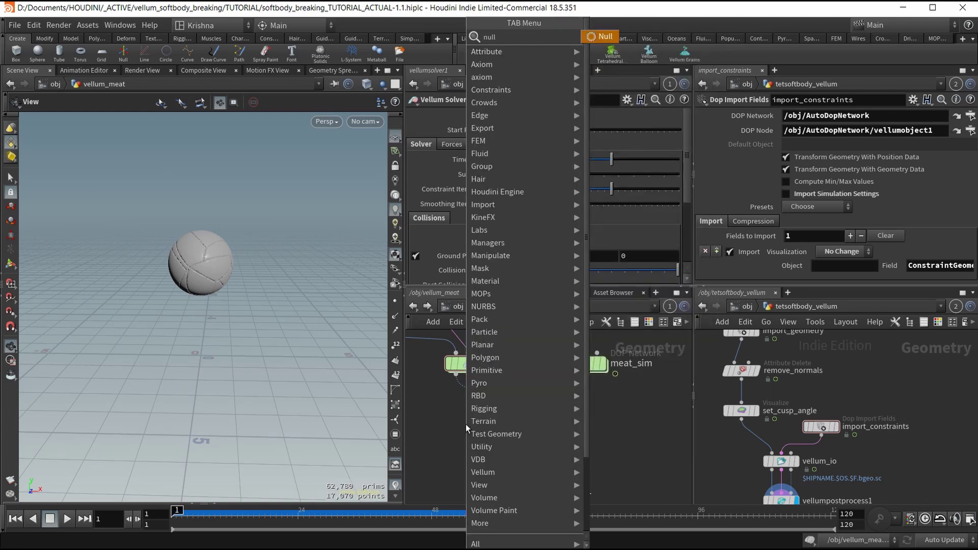
key(Return)
click(465, 423)
click(467, 376)
click(468, 413)
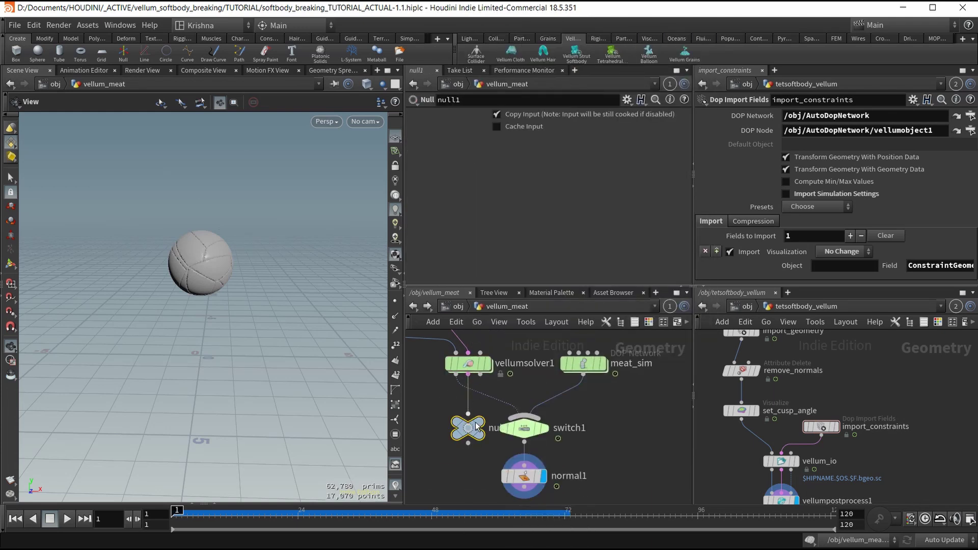
click(484, 432)
drag(206, 264, 160, 262)
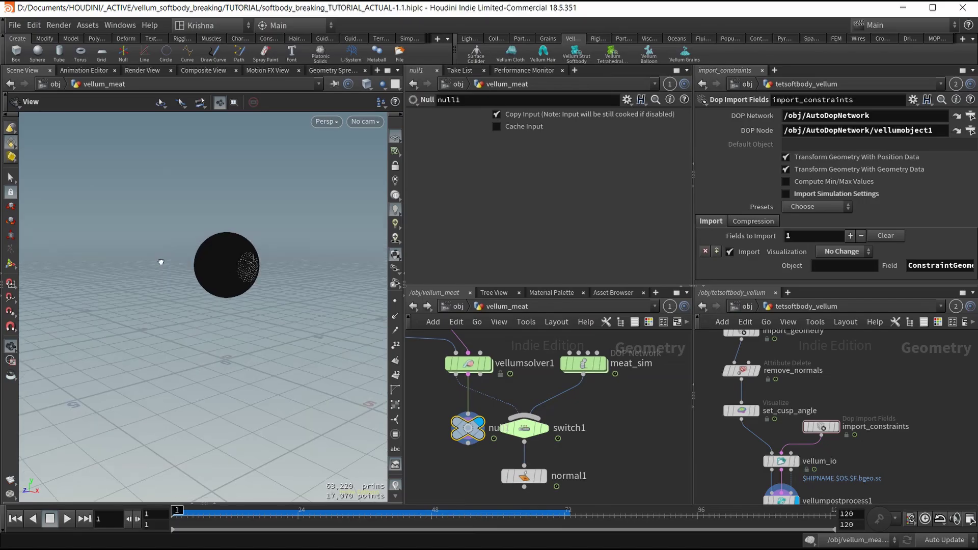
scroll(233, 270, up, 5)
drag(234, 271, 251, 273)
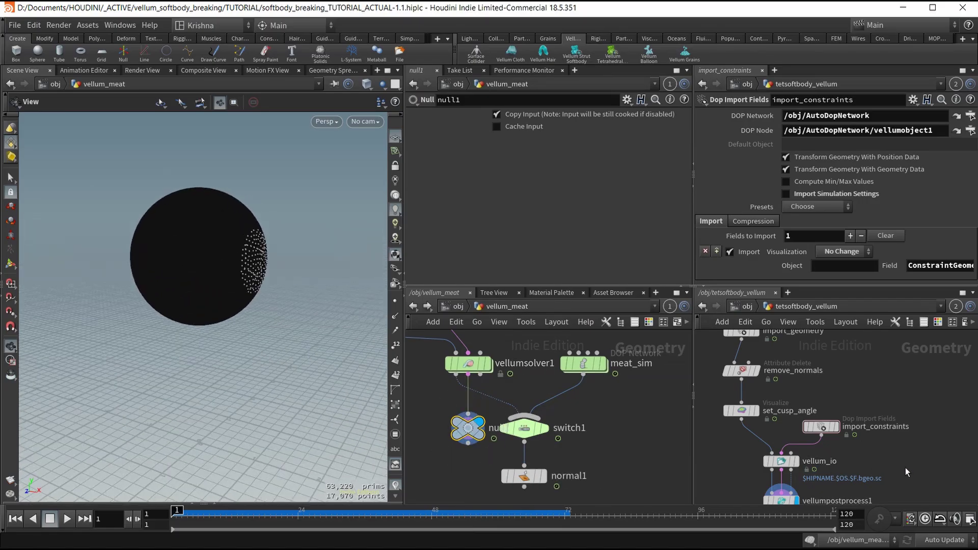
Attach a Null node to import_constraints in tetsoftbody_vellum, display it and frame its geometry in the viewport
middle_drag(906, 468, 884, 432)
key(Tab)
text(null)
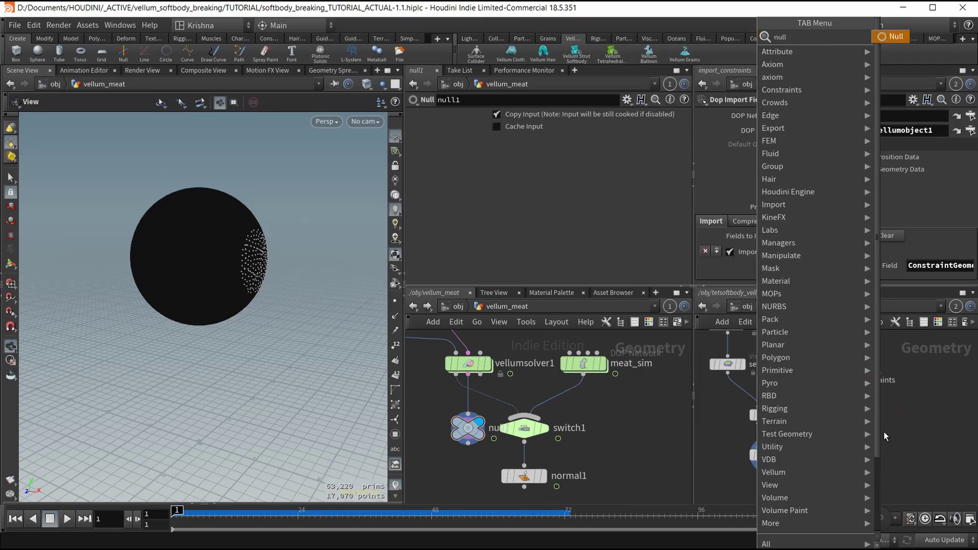
key(Return)
click(884, 431)
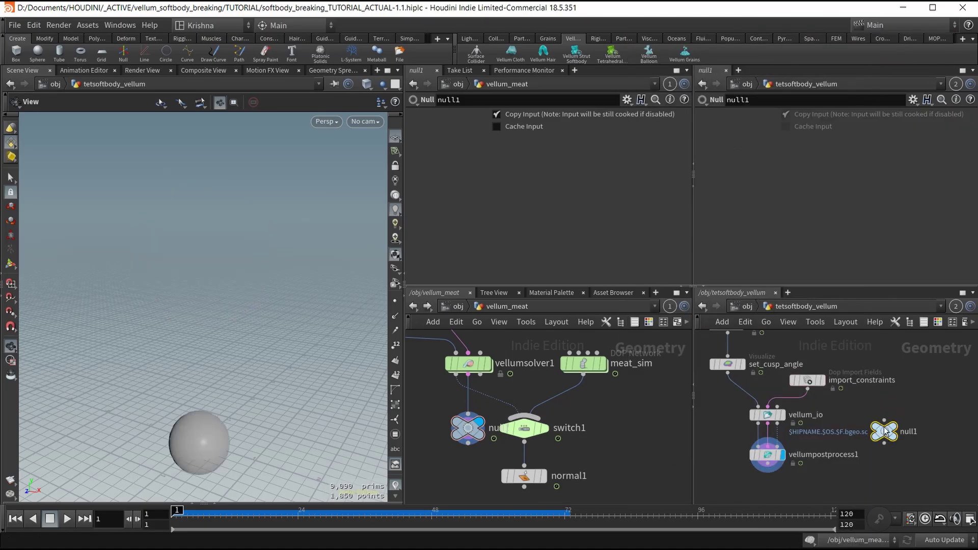
click(884, 420)
click(810, 393)
mouse_move(892, 430)
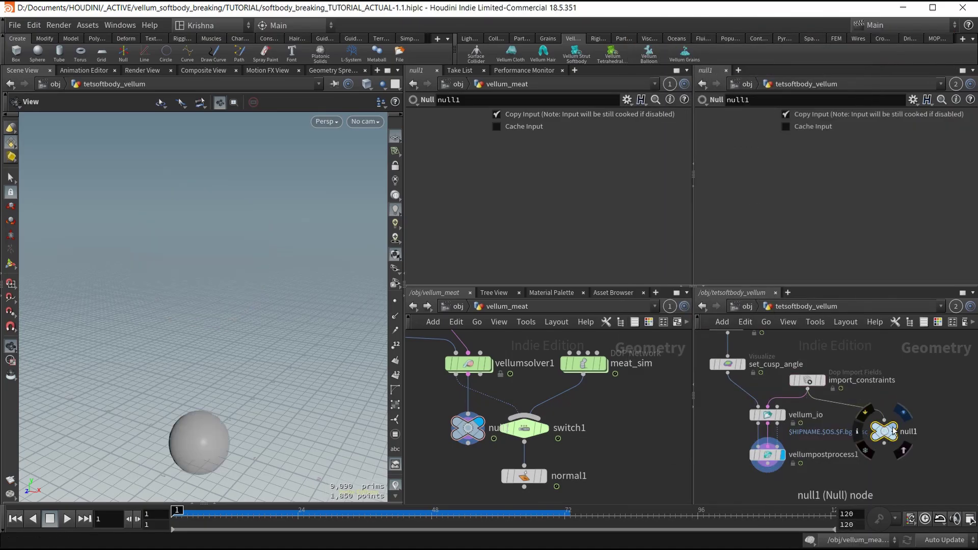
click(903, 413)
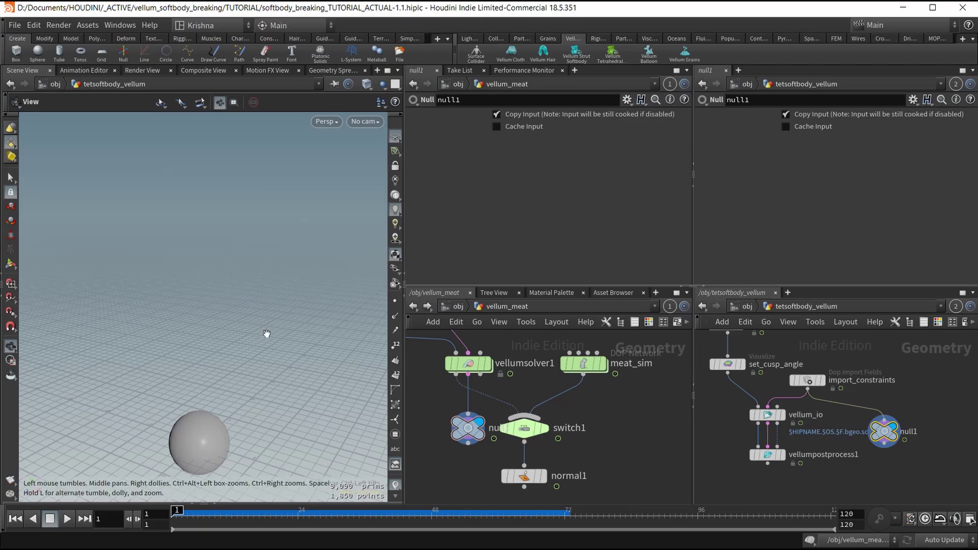
key(f)
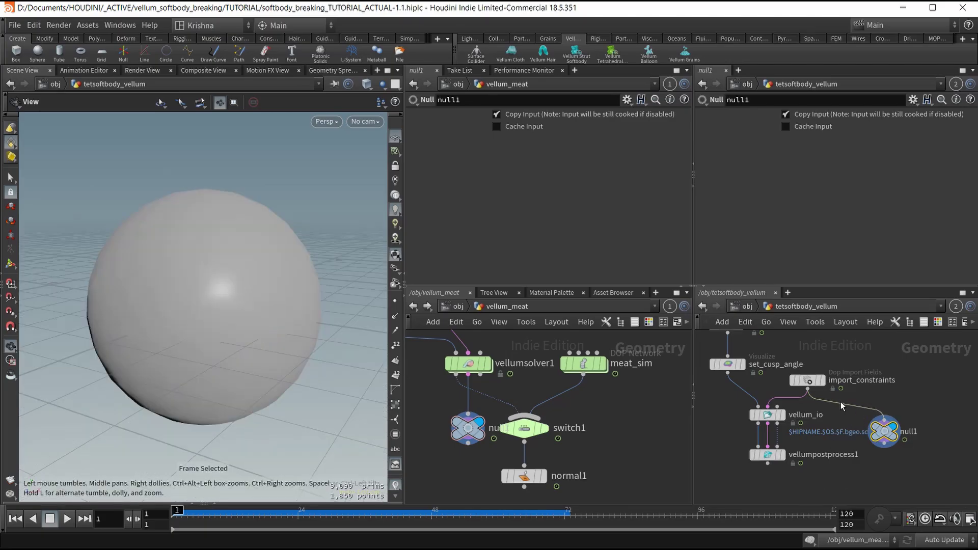
Delete the Null node attached to import_constraints in tetsoftbody_vellum
drag(890, 464, 889, 429)
key(Delete)
click(470, 422)
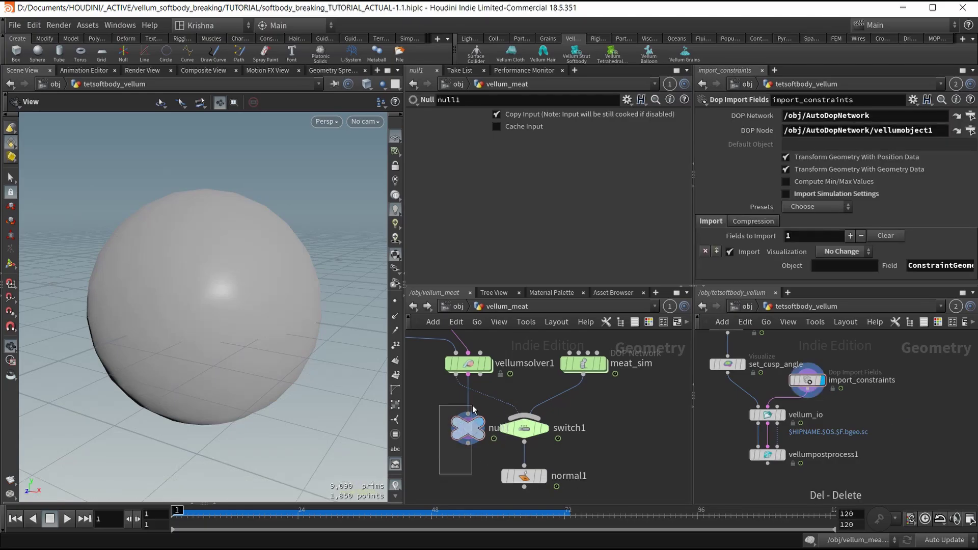
Inside meat_sim, turn off Display Geometry and turn on Display Constraints for vellumobject1
click(467, 363)
double_click(583, 363)
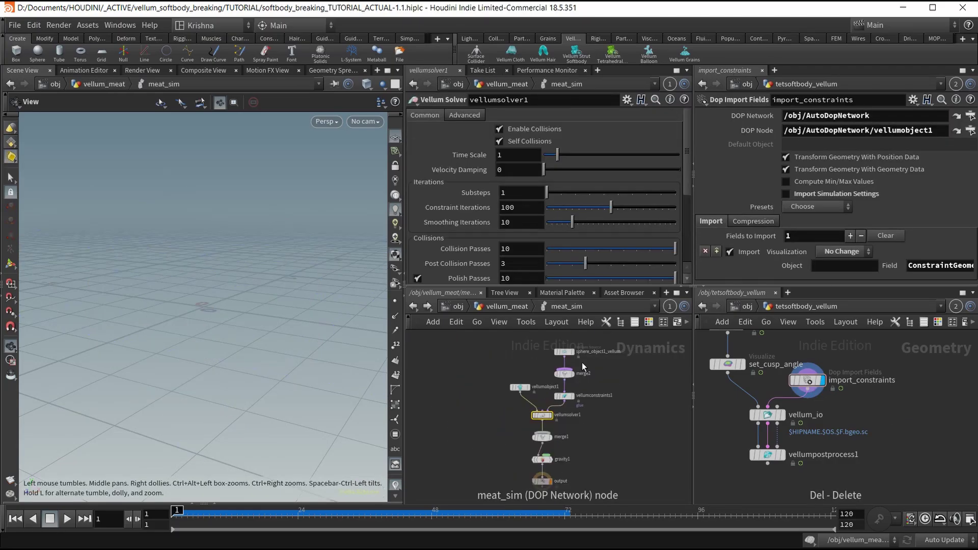
click(519, 387)
scroll(527, 380, up, 4)
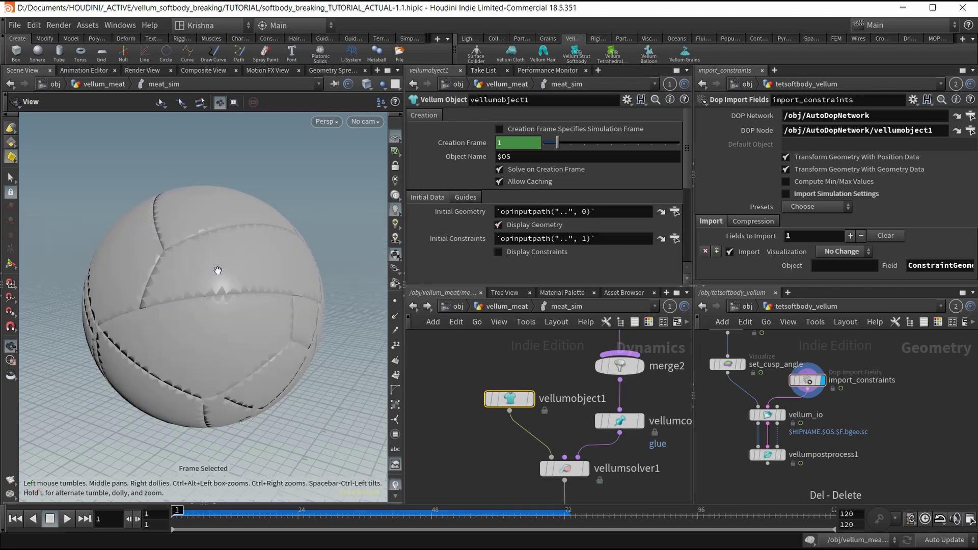
key(f)
click(506, 225)
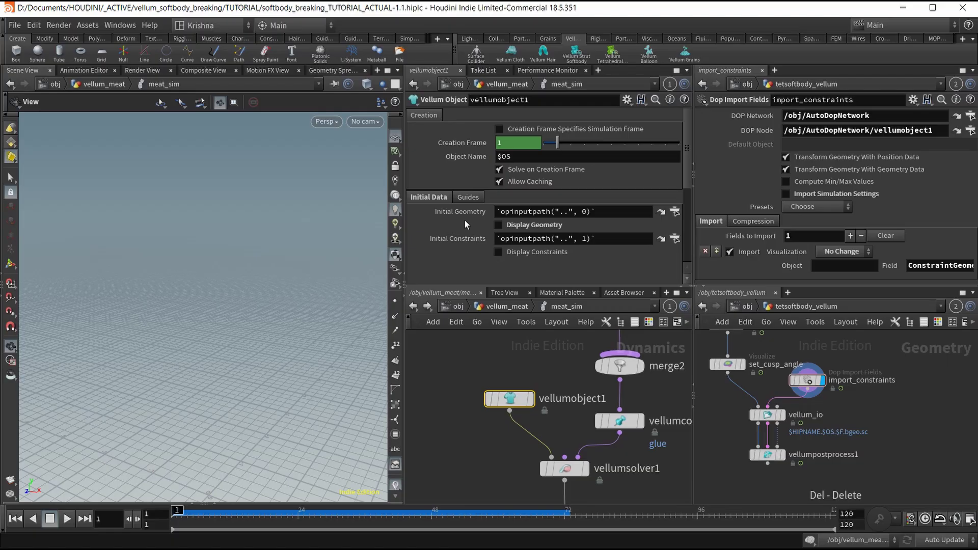
click(498, 253)
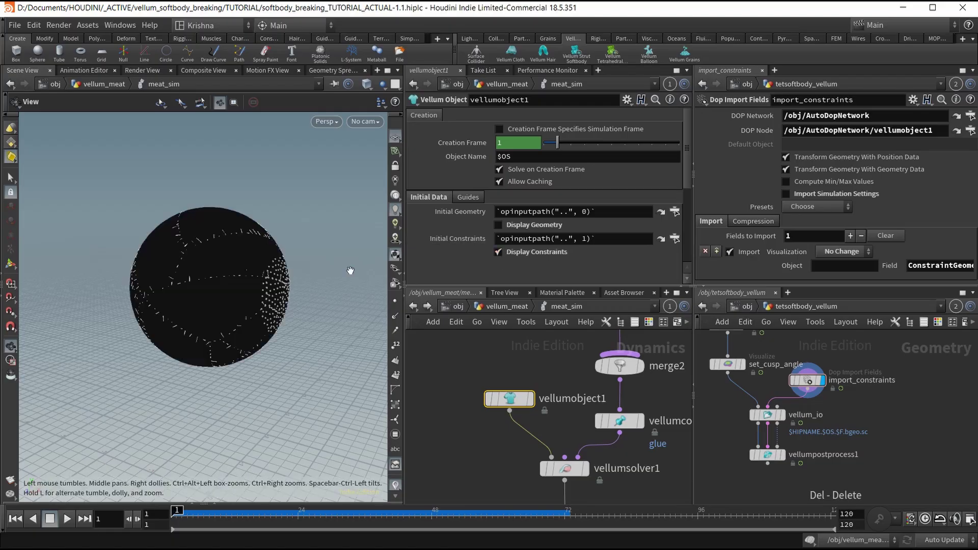
scroll(225, 270, up, 3)
drag(207, 268, 189, 260)
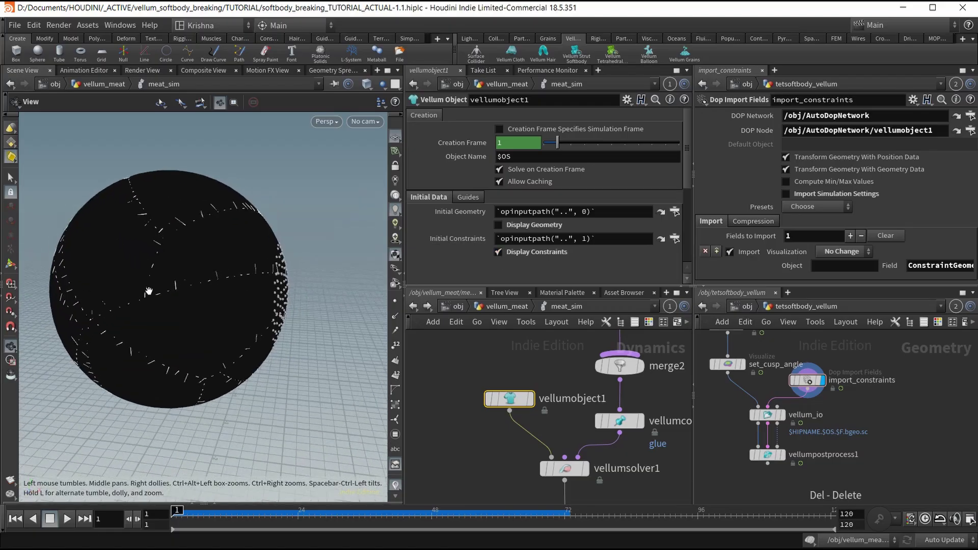
Examine meat_sim's constraint geometry from several angles, comparing it with the displayed geometry in vellum_meat
drag(138, 341, 254, 322)
scroll(266, 276, down, 2)
middle_drag(286, 290, 240, 286)
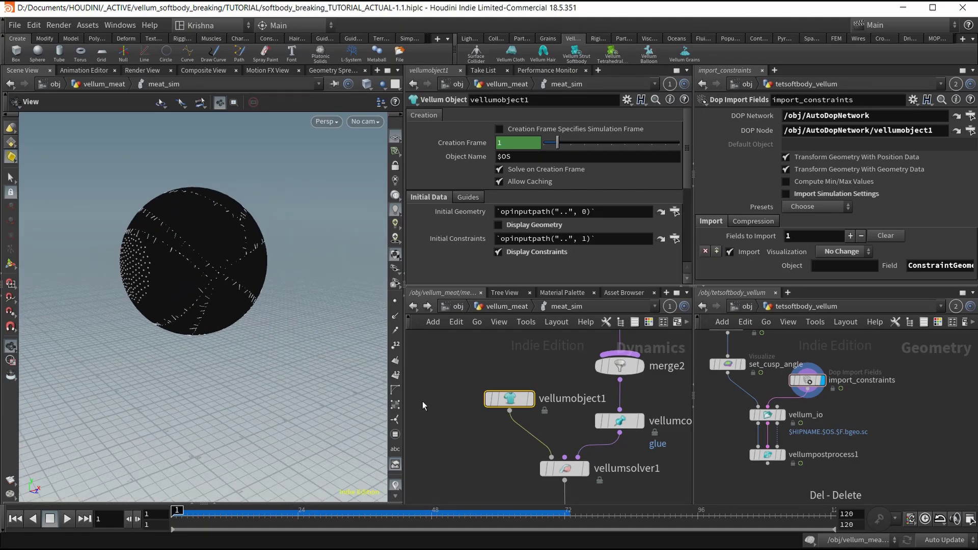
click(481, 306)
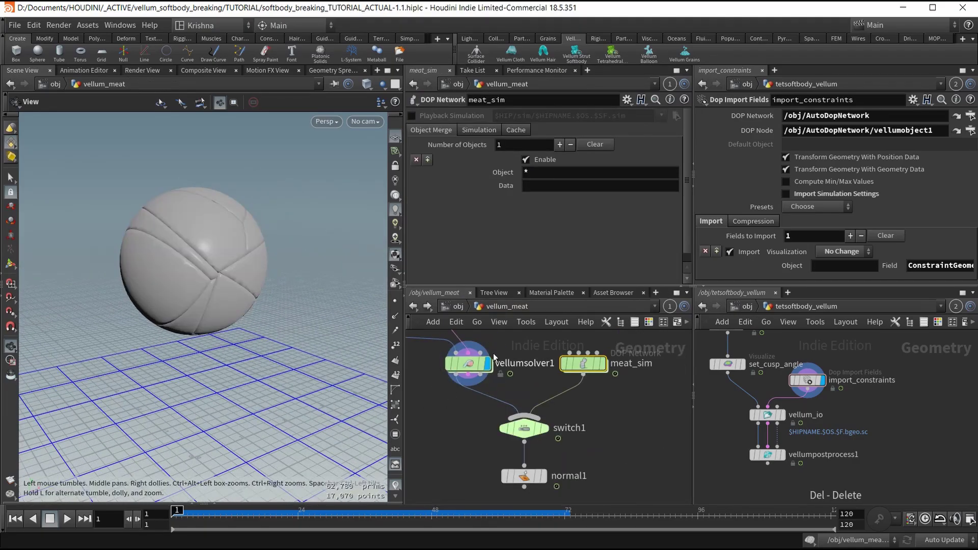
mouse_move(591, 364)
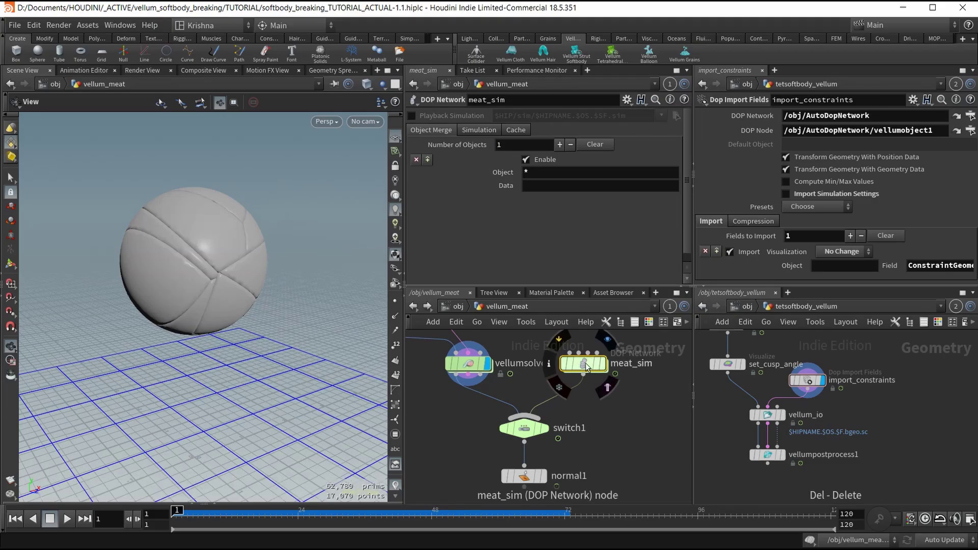
double_click(585, 362)
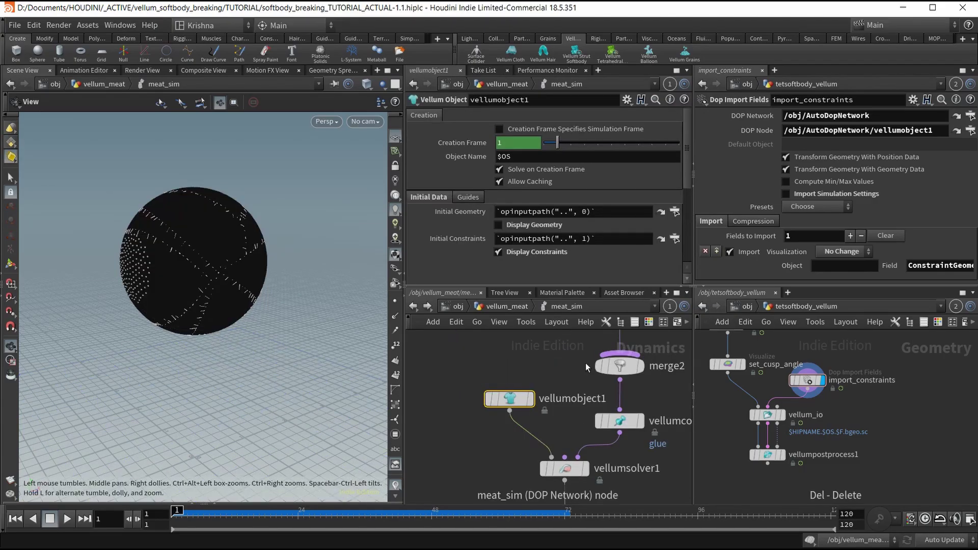
drag(76, 263, 251, 300)
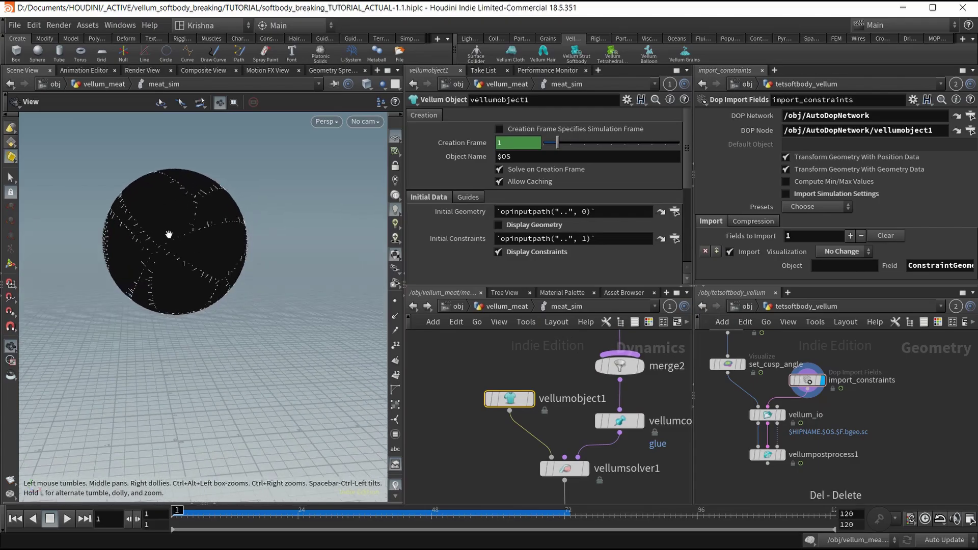
scroll(169, 234, up, 3)
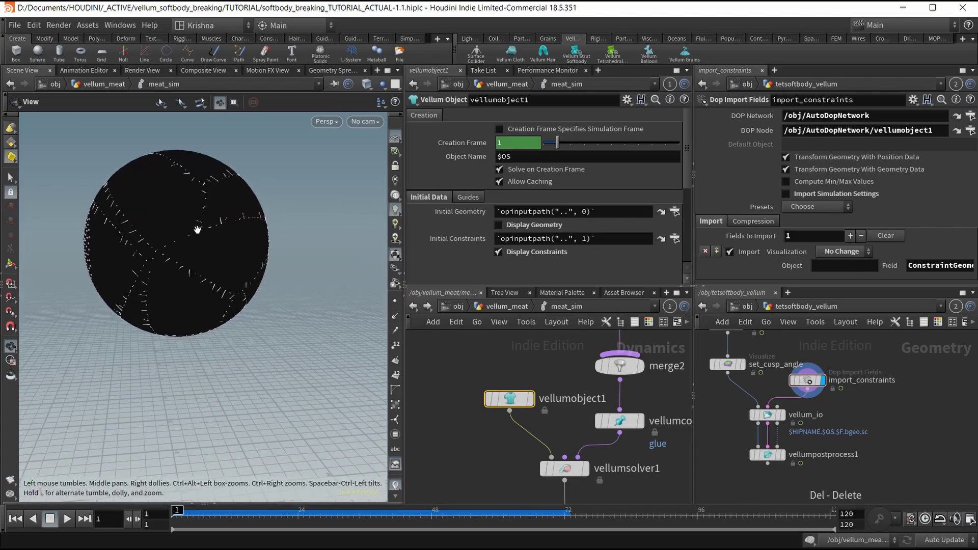
click(483, 310)
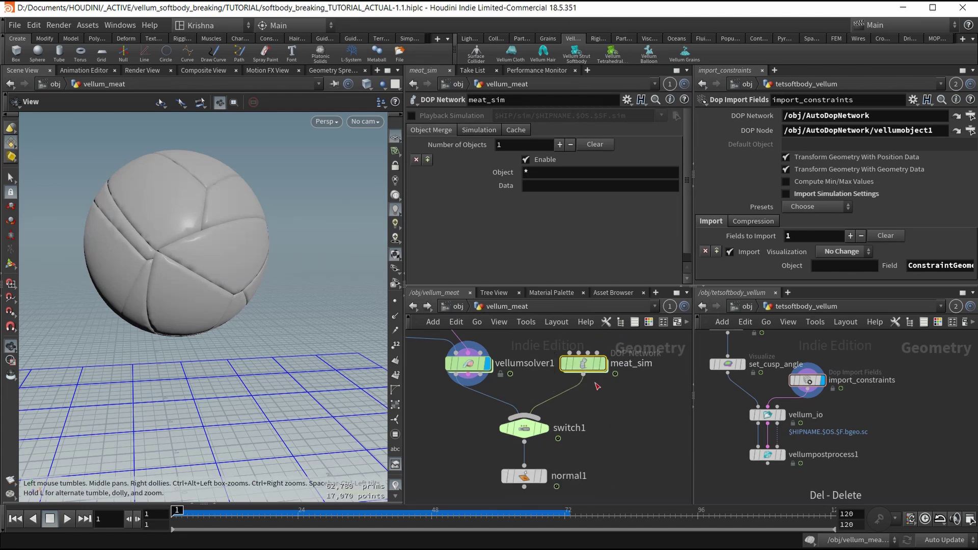
Display normal1 in vellum_meat and change how other objects are shown in the viewport, framing the sphere from farther away
scroll(588, 392, down, 2)
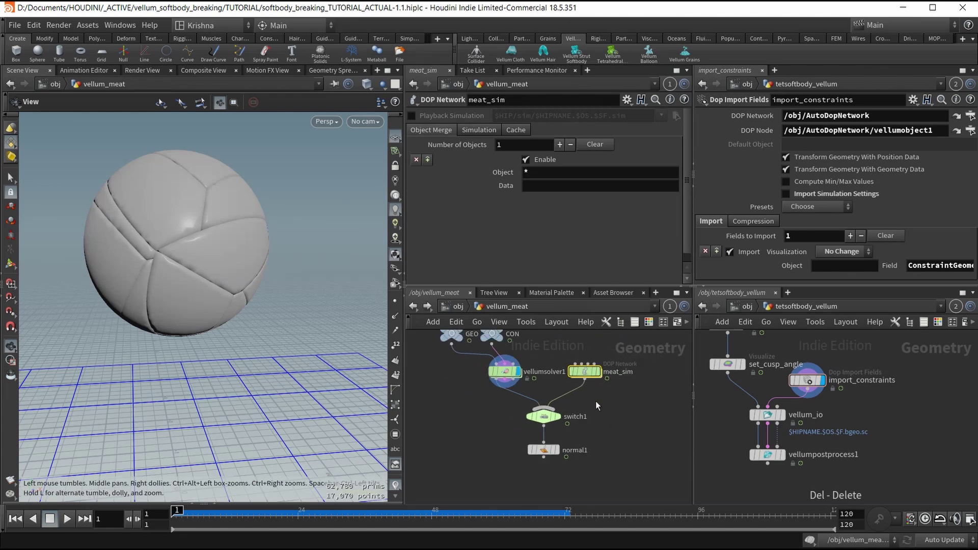
scroll(595, 401, down, 1)
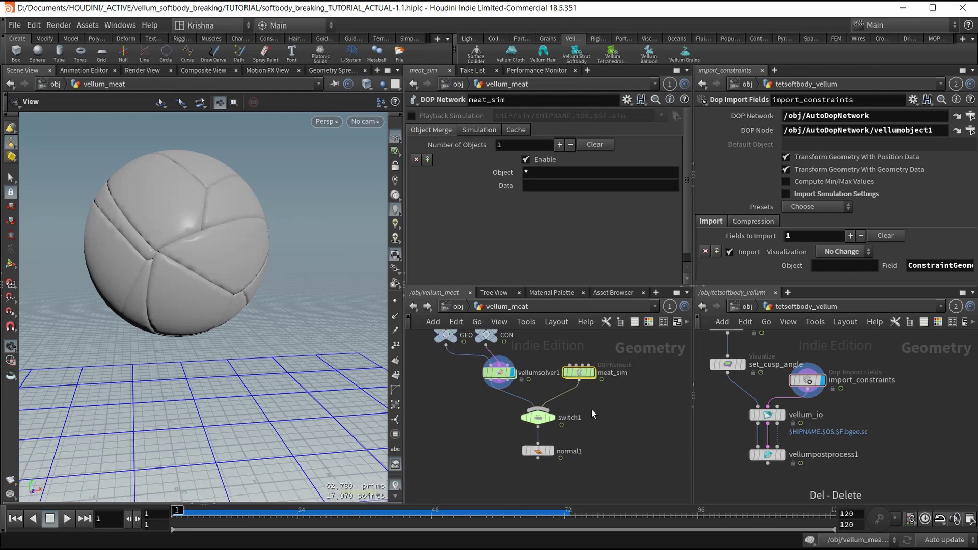
click(551, 451)
scroll(284, 233, down, 3)
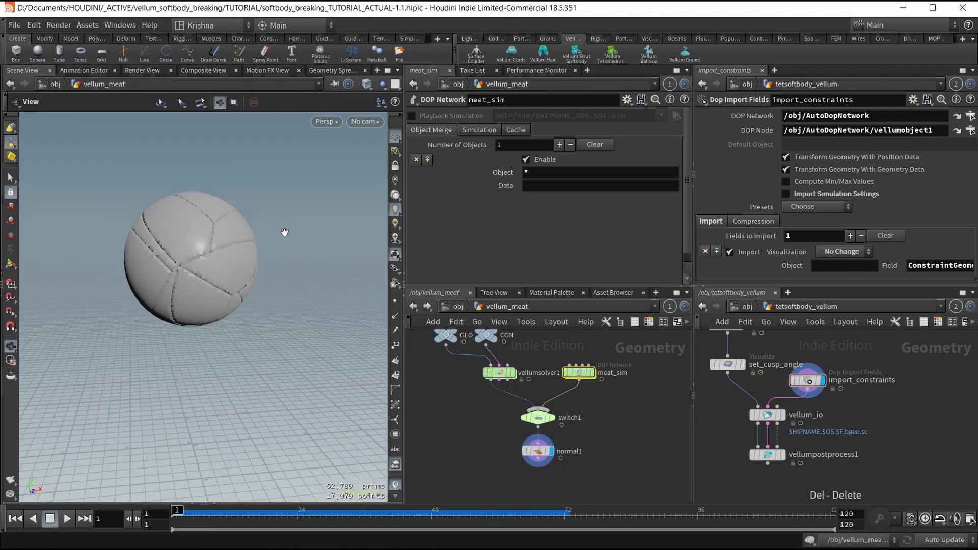
click(366, 84)
click(373, 174)
mouse_move(244, 222)
right_down()
mouse_move(226, 244)
mouse_move(219, 236)
mouse_move(219, 248)
right_up()
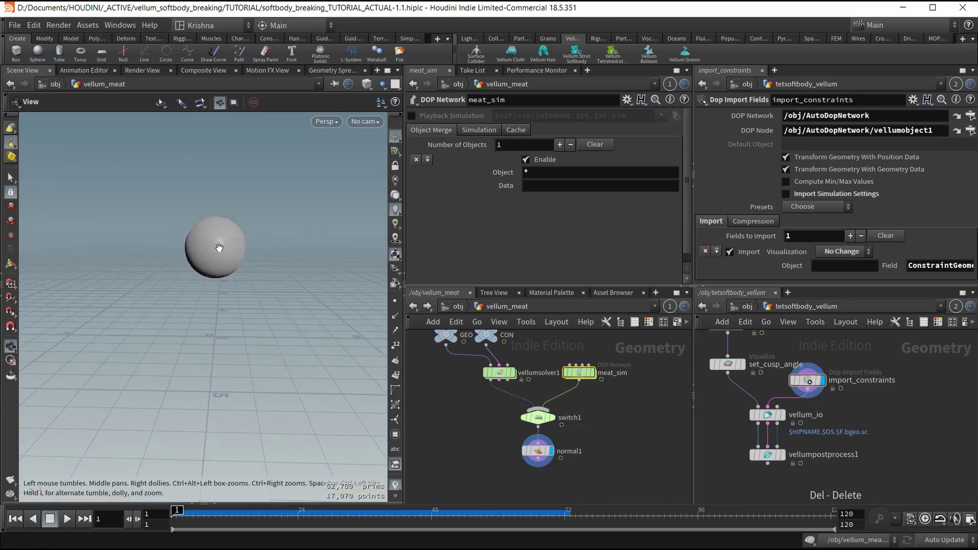
Select switch1 to show its input settings and save the scene file
click(537, 417)
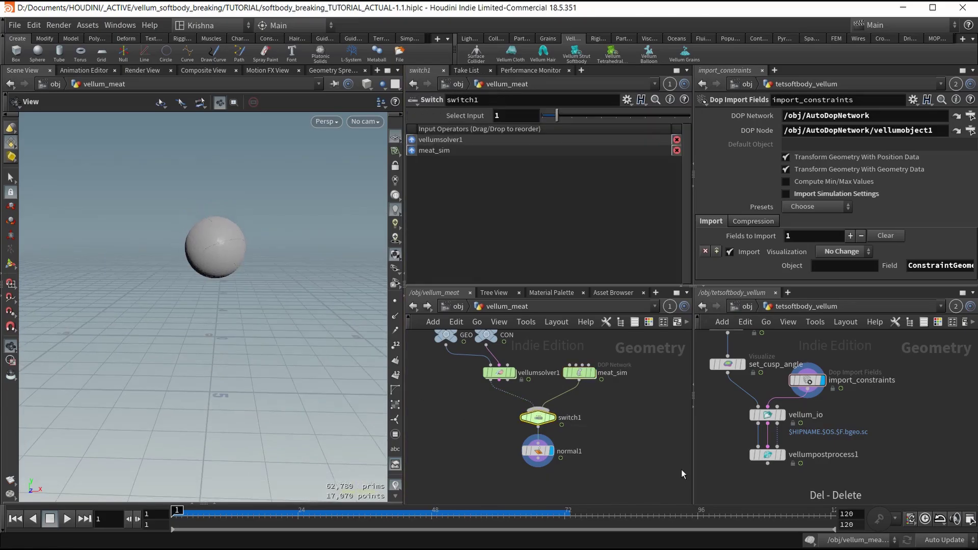
key(ctrl+s)
scroll(607, 380, up, 2)
mouse_move(570, 378)
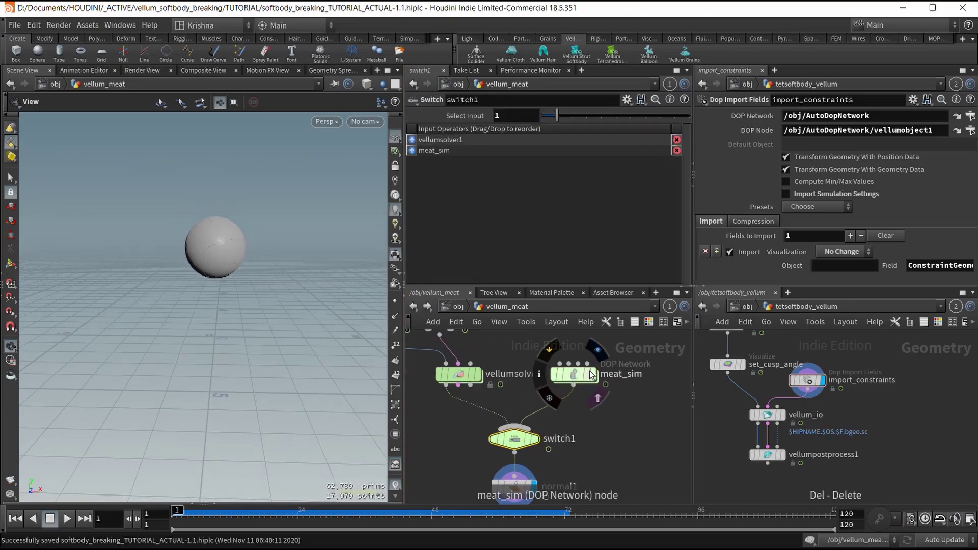
Play the fractured meat simulation to about frame 66, stop it and return to frame 1
scroll(515, 433, down, 4)
right_drag(220, 270, 231, 304)
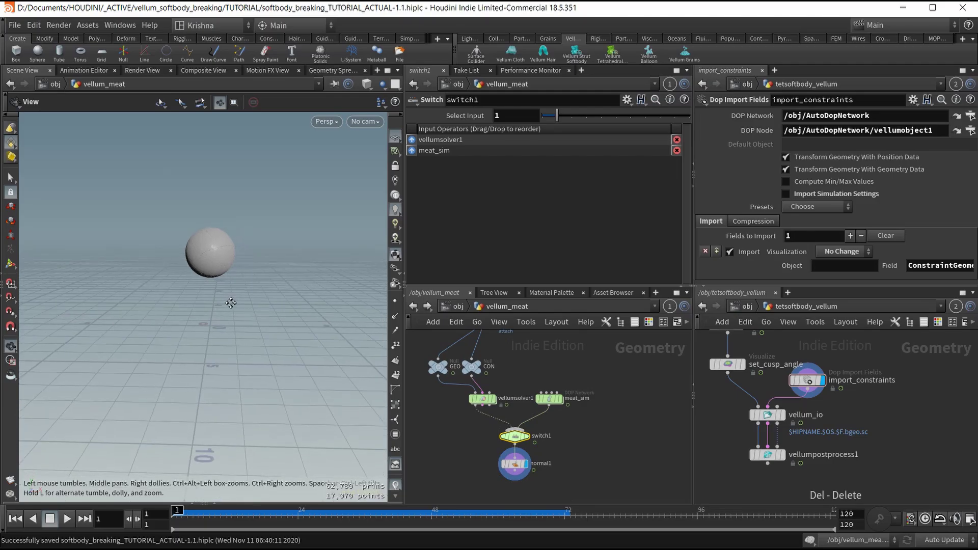
drag(231, 304, 224, 307)
click(67, 519)
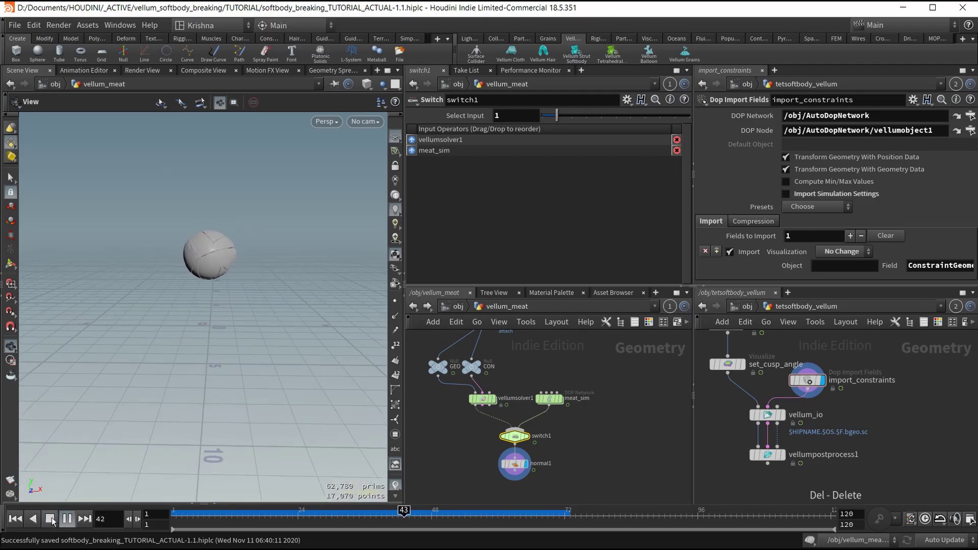
click(51, 518)
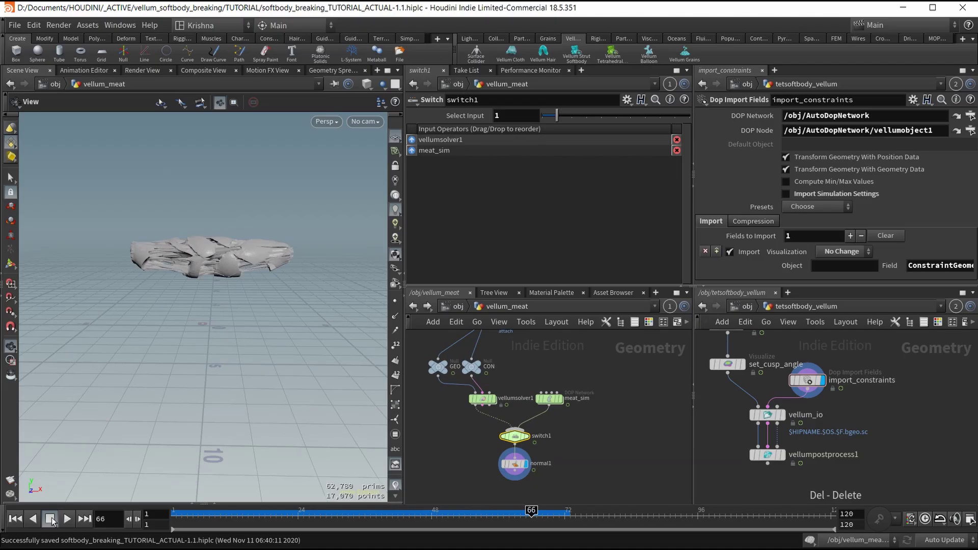
click(15, 519)
Bypass the rbdmaterialfracture1 node in vellum_meat
scroll(507, 442, down, 2)
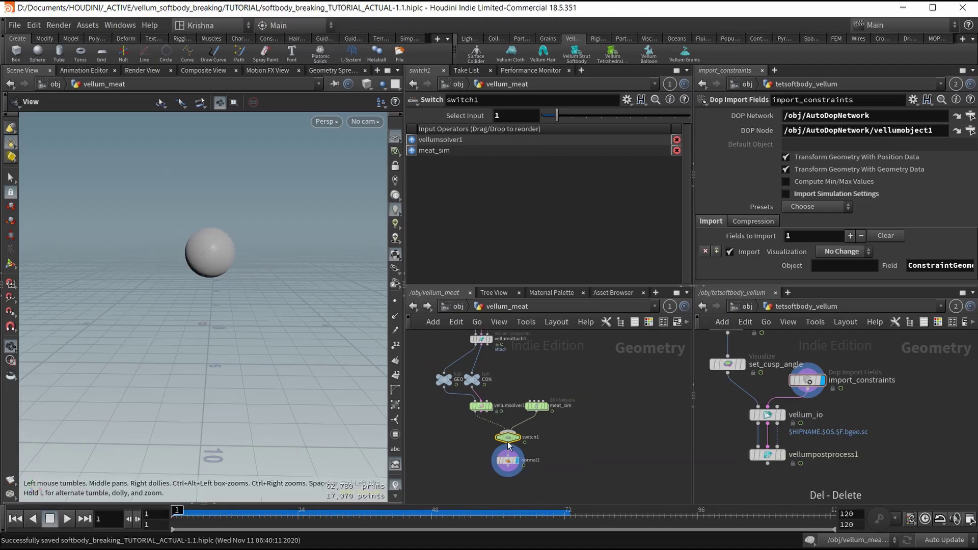
middle_drag(572, 422, 571, 441)
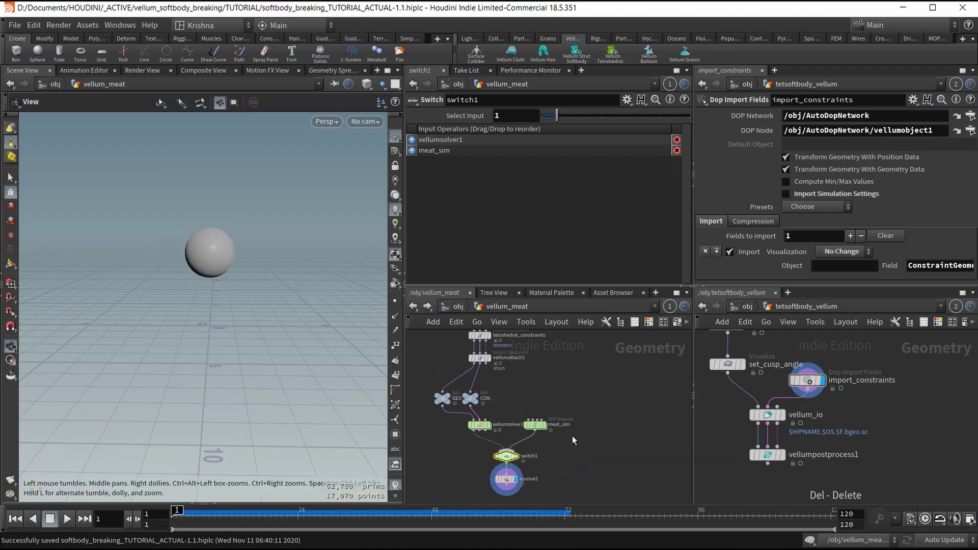
scroll(567, 393, down, 3)
middle_drag(566, 393, 533, 454)
scroll(526, 367, up, 3)
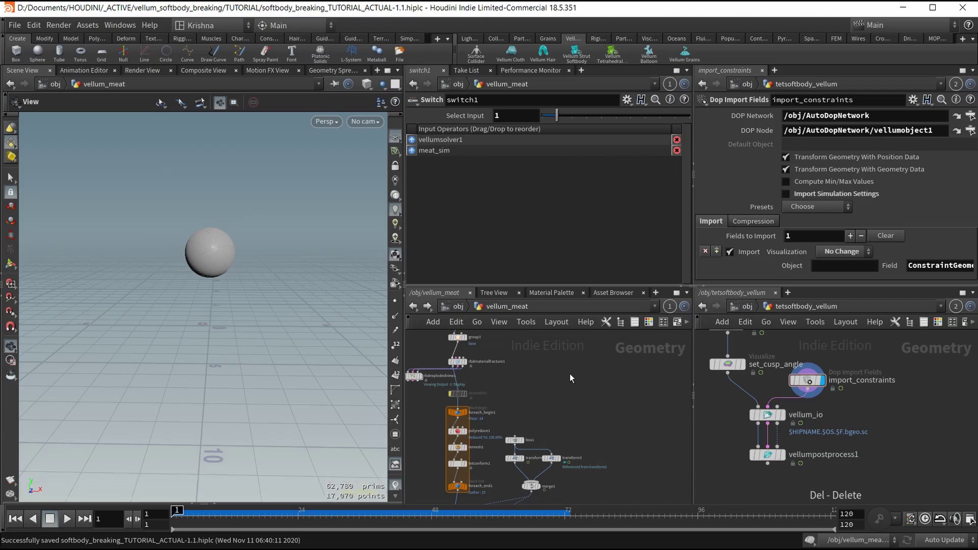
scroll(526, 365, down, 1)
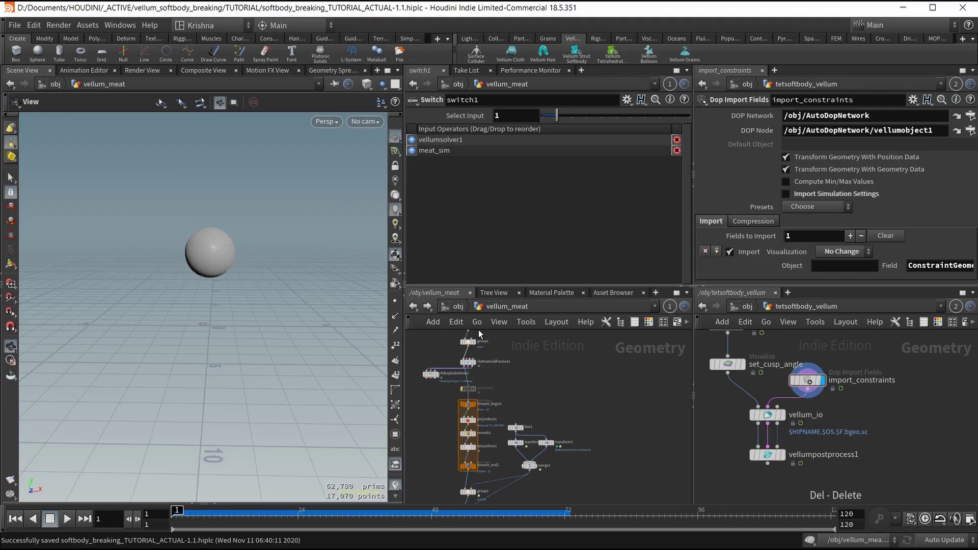
scroll(527, 383, down, 1)
scroll(527, 383, up, 2)
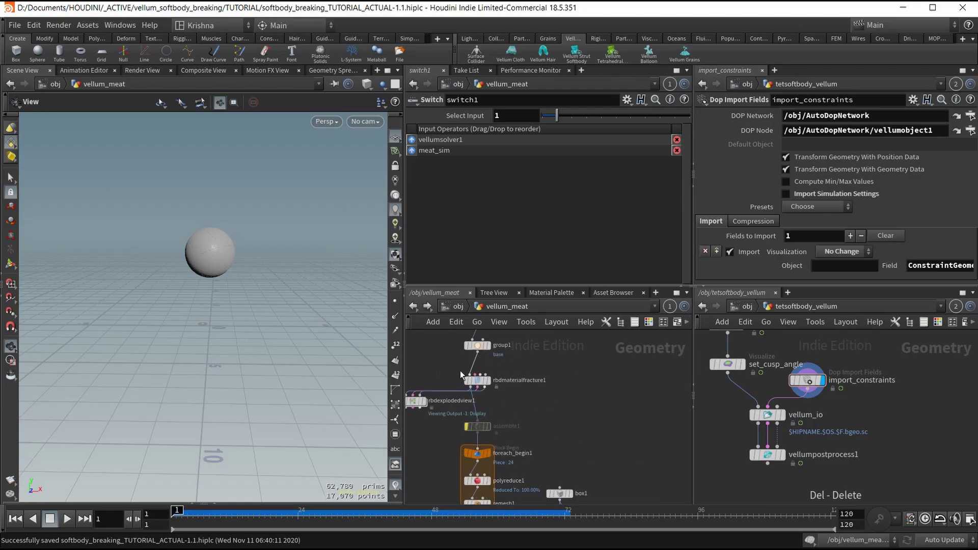
click(467, 380)
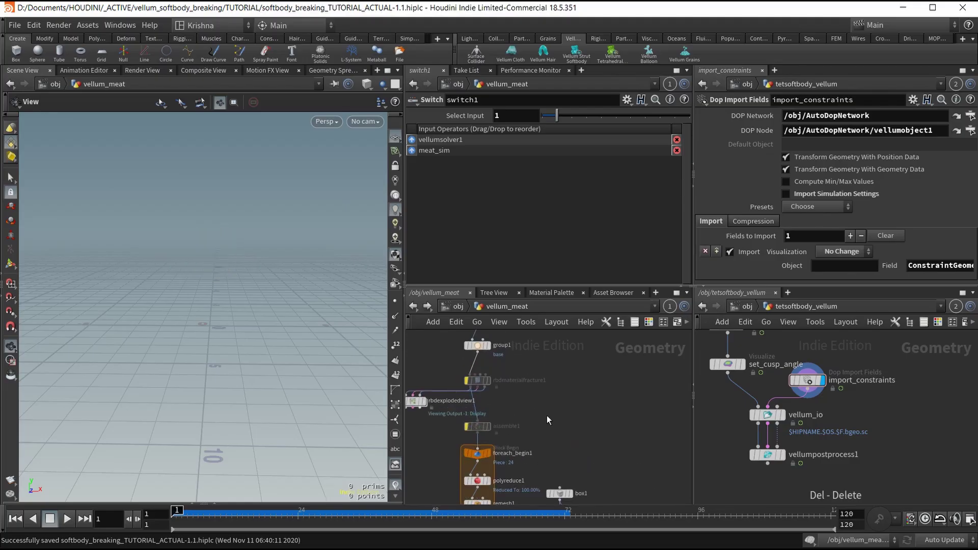
Select normal1 at the end of the vellum_meat network and frame its output in the viewport
scroll(590, 395, down, 3)
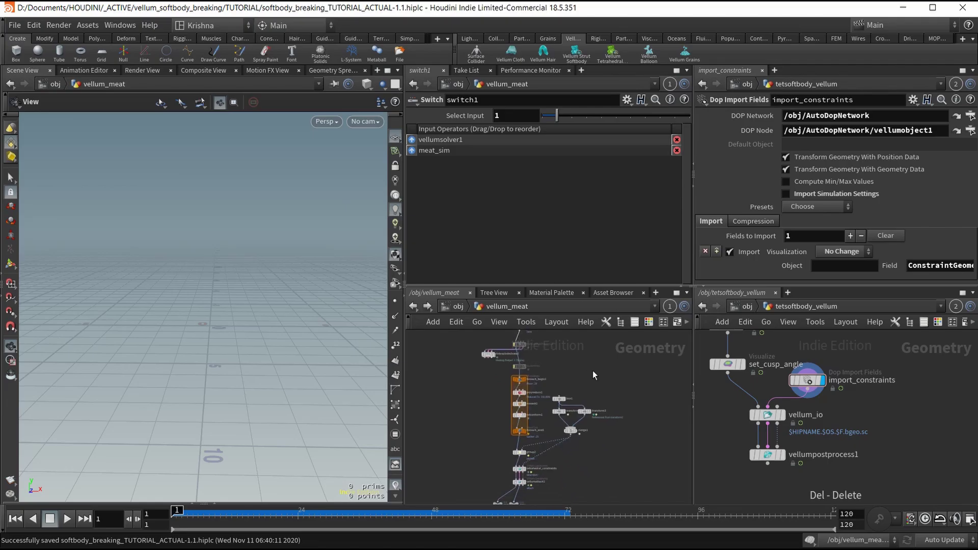
middle_drag(594, 482, 598, 380)
scroll(554, 409, up, 3)
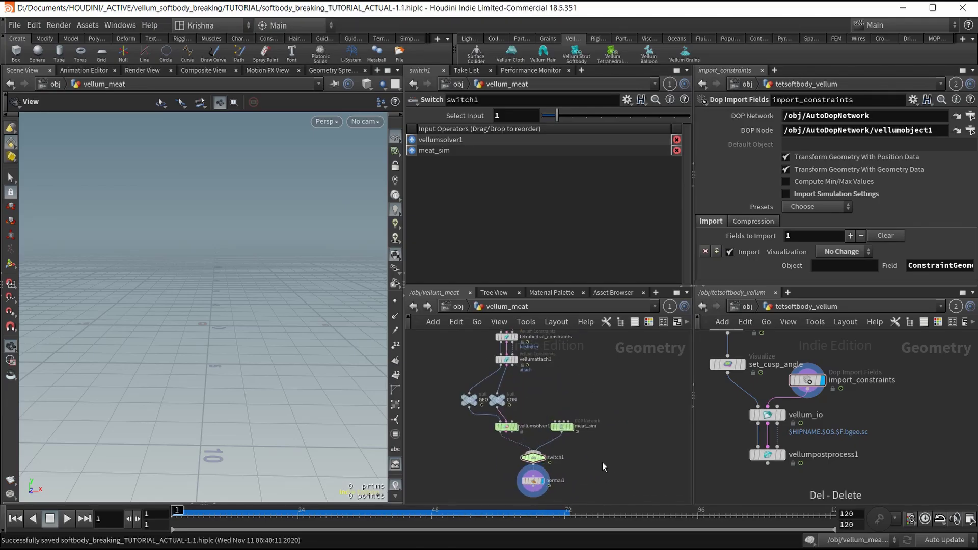
click(533, 480)
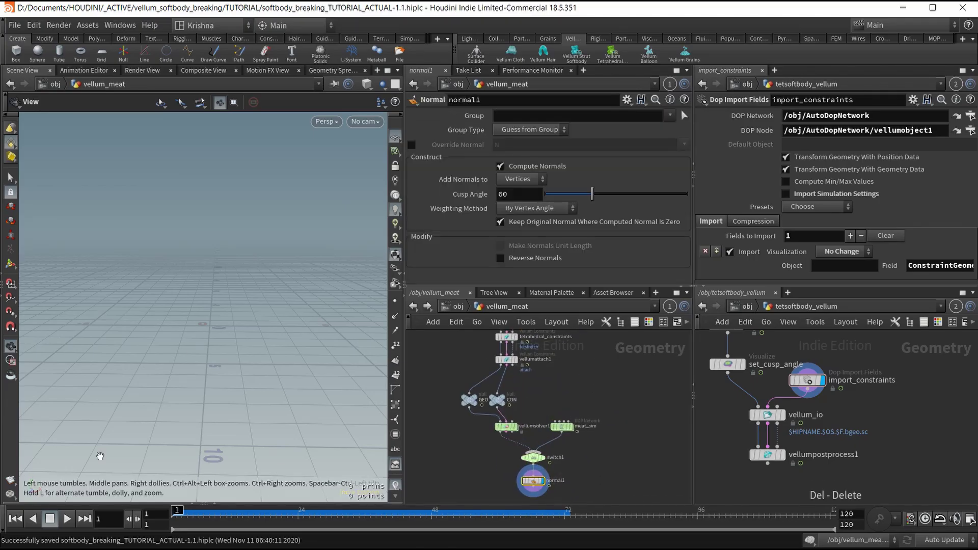
key(f)
Display foreach_end1 and frame its output in the viewport
scroll(535, 393, down, 3)
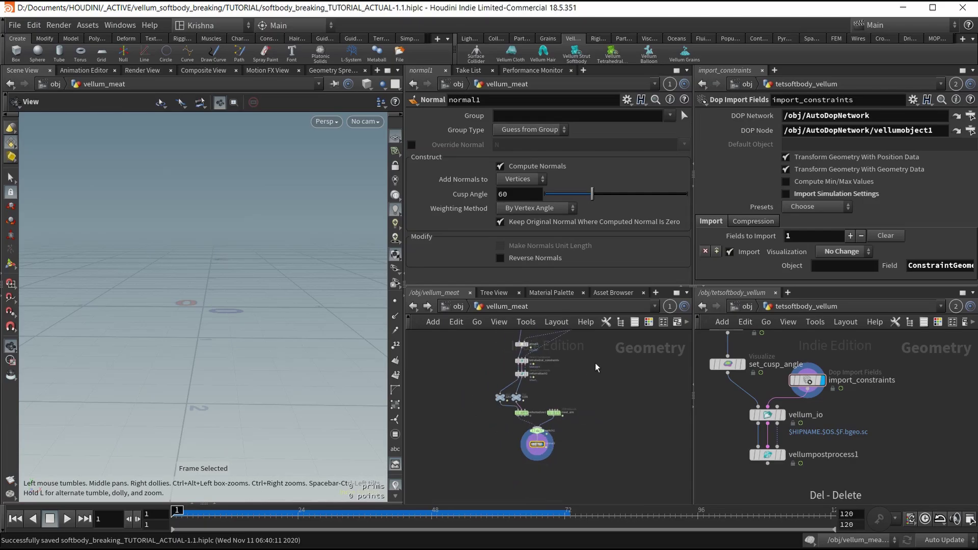
middle_drag(604, 340, 610, 427)
scroll(530, 425, up, 5)
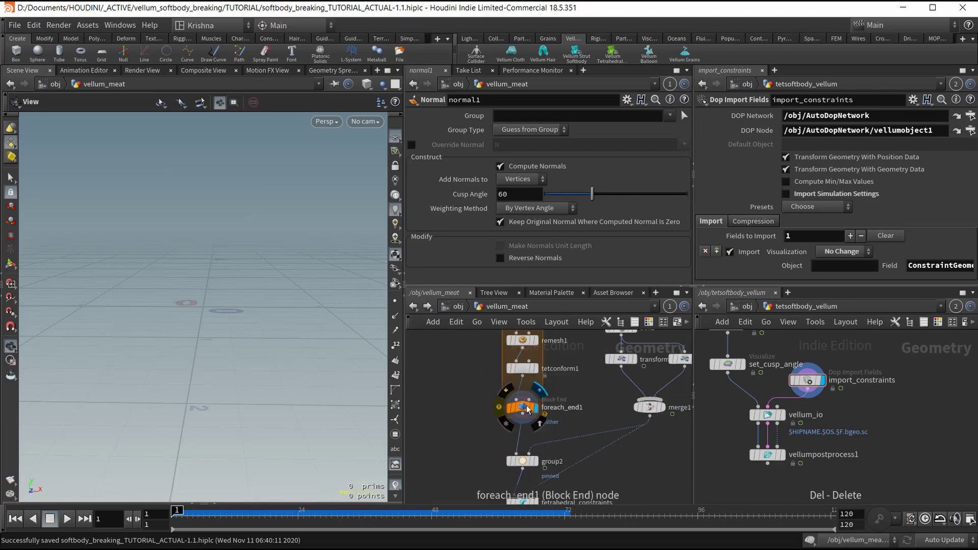
click(522, 408)
key(f)
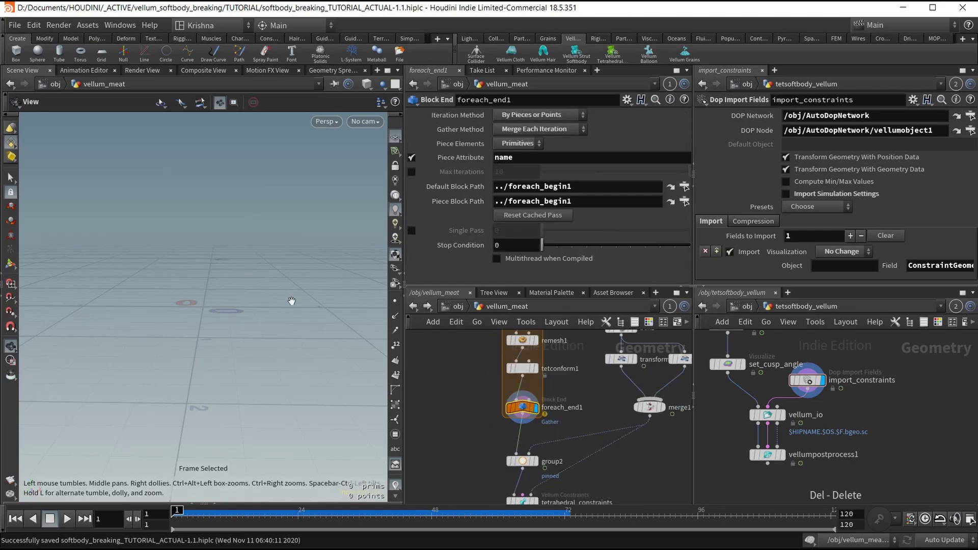
Bypass foreach_begin1 and foreach_end1 and frame the unfractured sphere in the viewport
scroll(496, 371, down, 3)
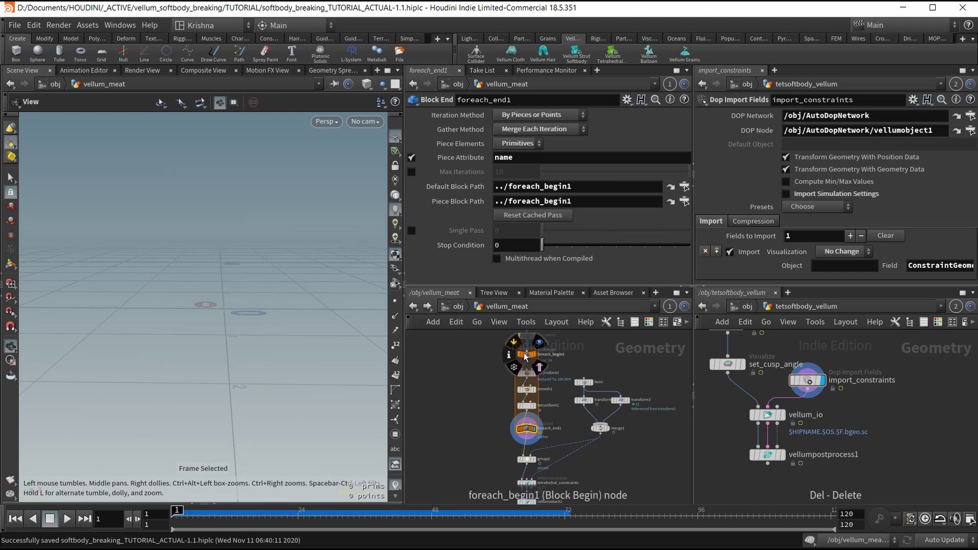
mouse_move(555, 431)
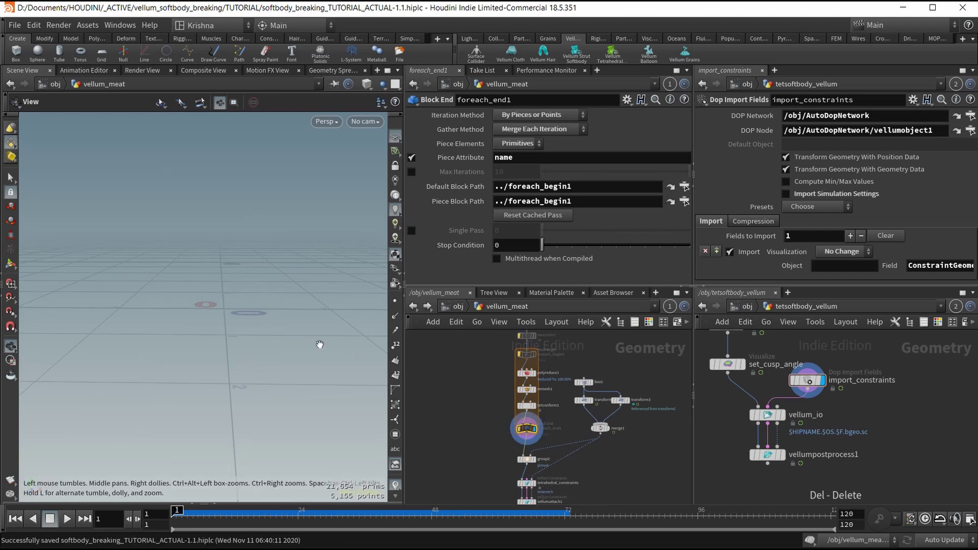
key(f)
middle_drag(228, 288, 209, 264)
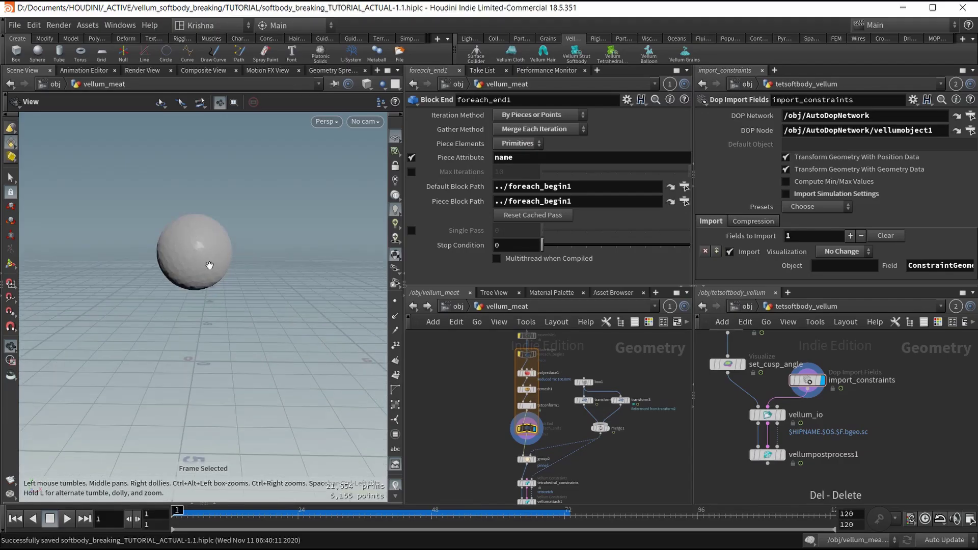
Display normal1, play the unfractured simulation to about frame 58 and return to frame 1
scroll(574, 419, down, 3)
middle_drag(598, 458, 589, 399)
scroll(546, 461, up, 5)
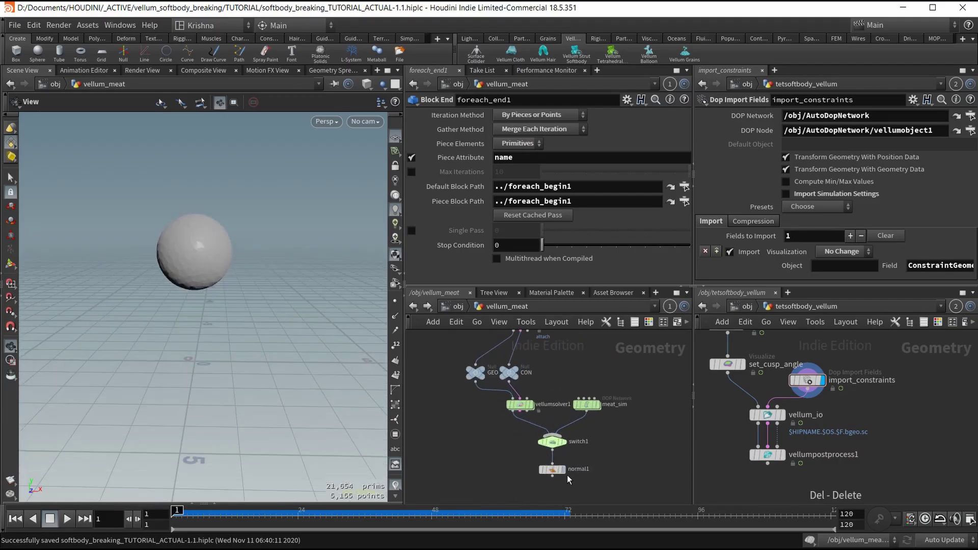
click(559, 469)
click(67, 519)
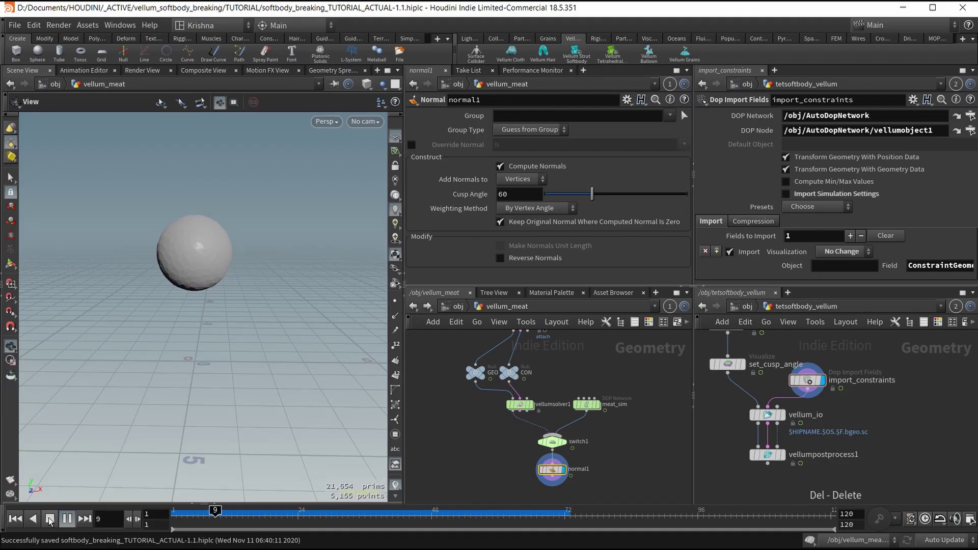
click(49, 518)
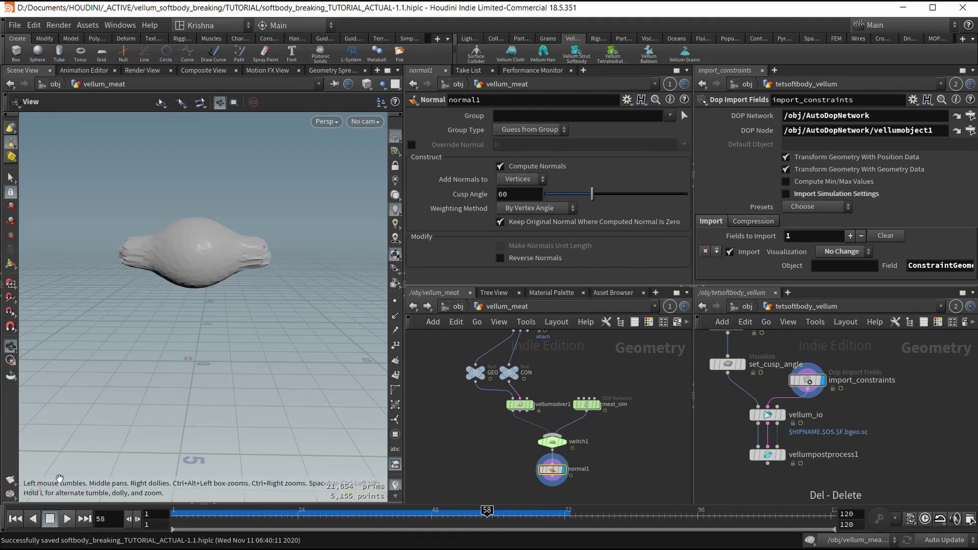
click(15, 518)
scroll(541, 437, down, 4)
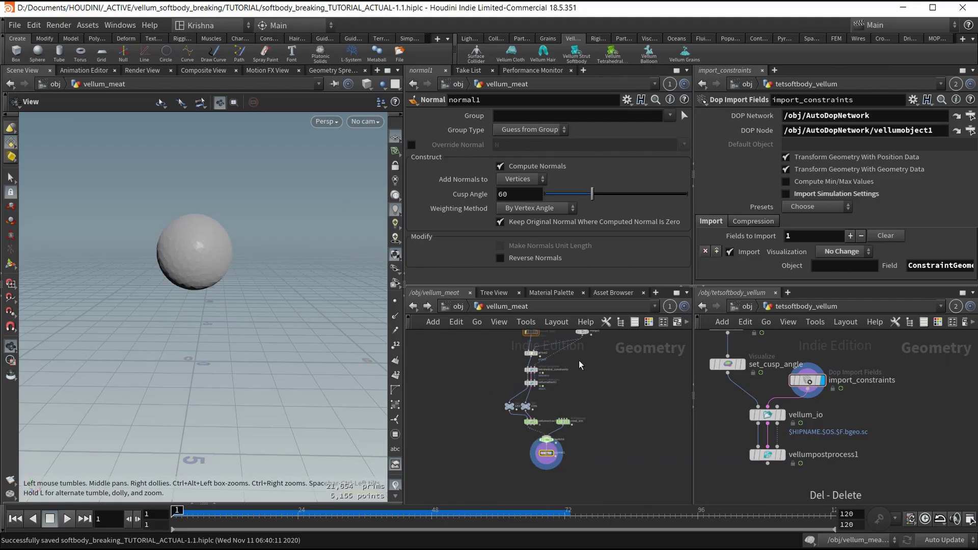
Re-enable foreach_begin1, foreach_end1 and rbdmaterialfracture1 in the vellum_meat network to restore the fractured sphere
middle_drag(581, 365, 582, 434)
scroll(551, 380, up, 2)
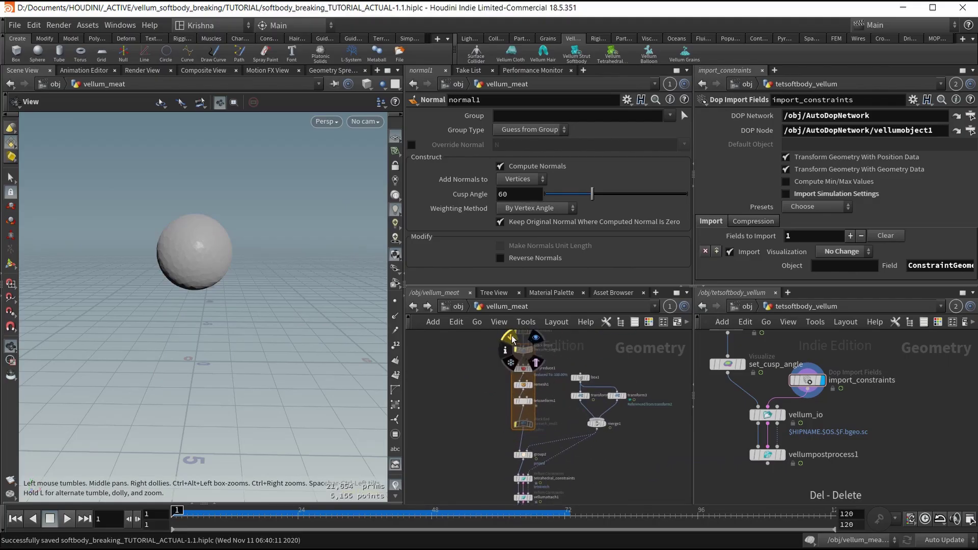
click(511, 338)
click(510, 423)
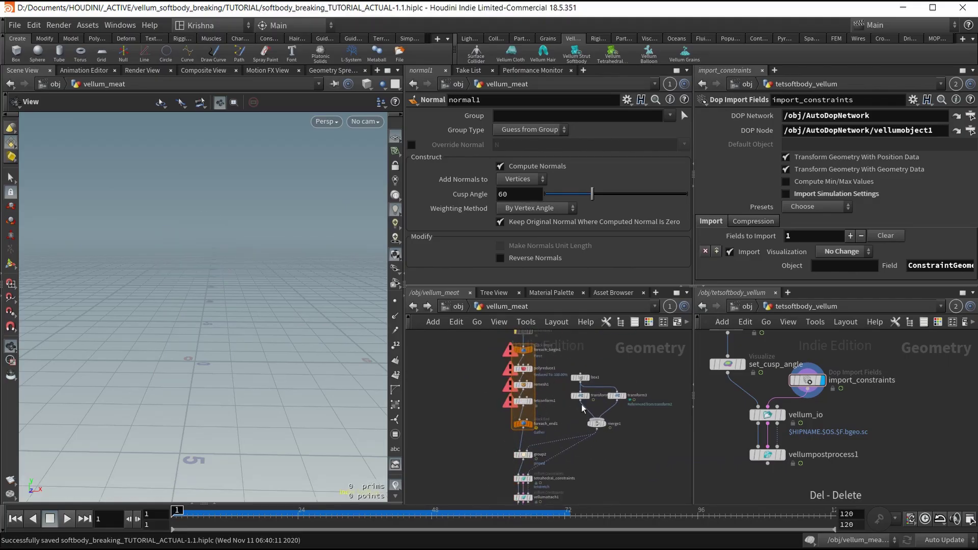
middle_drag(590, 357, 582, 415)
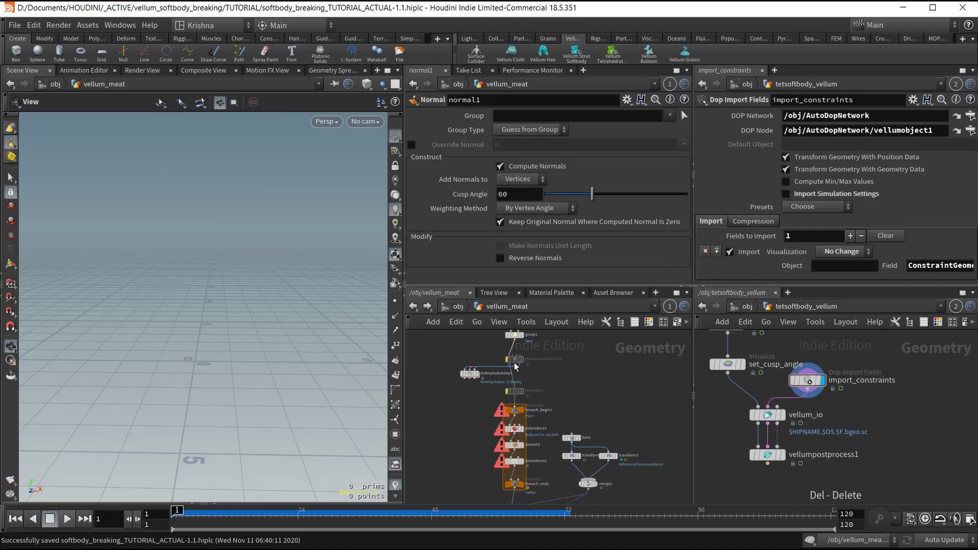
mouse_move(551, 356)
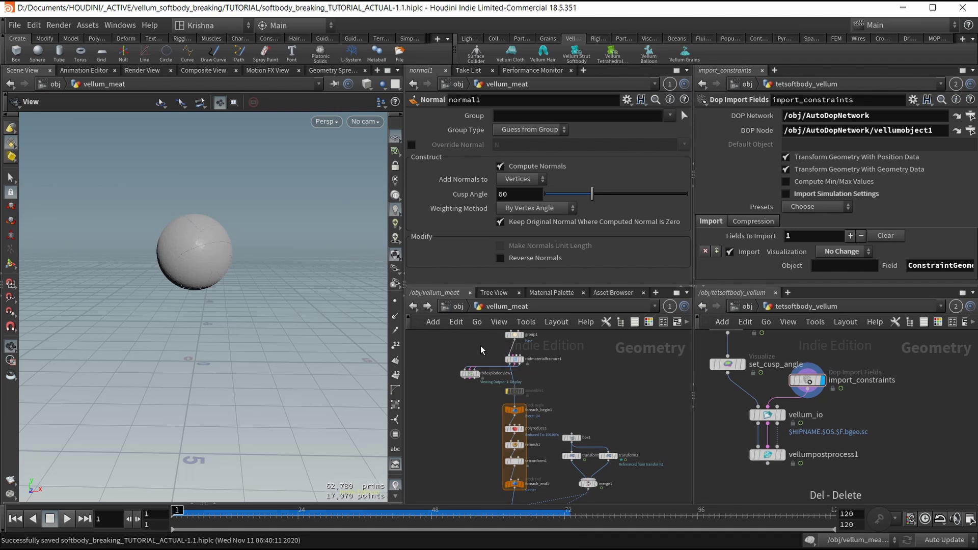
Review the vellum_meat node chain and select rbdmaterialfracture1 to show its fracture settings
scroll(534, 388, down, 2)
middle_drag(602, 472, 590, 410)
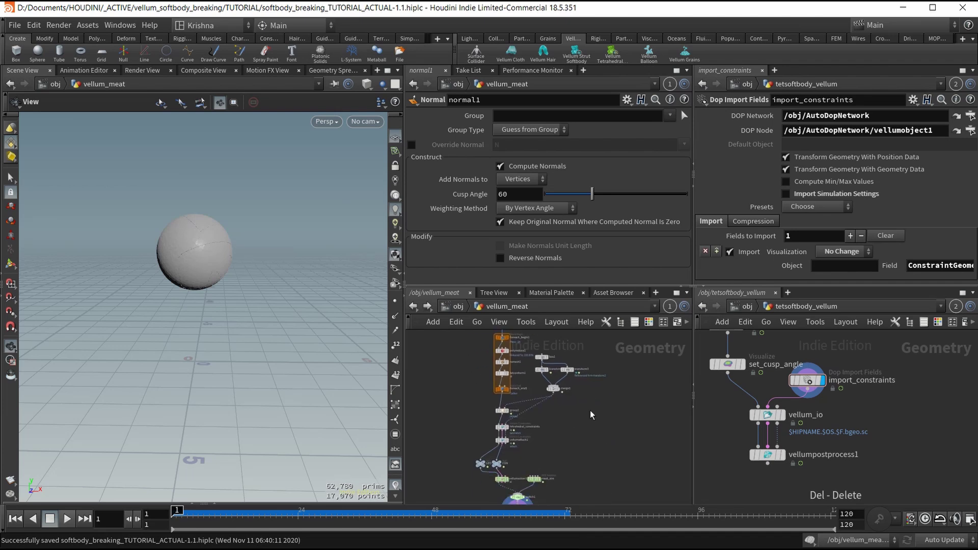
mouse_move(538, 449)
middle_down()
mouse_move(541, 406)
mouse_move(589, 474)
middle_up()
scroll(549, 464, up, 3)
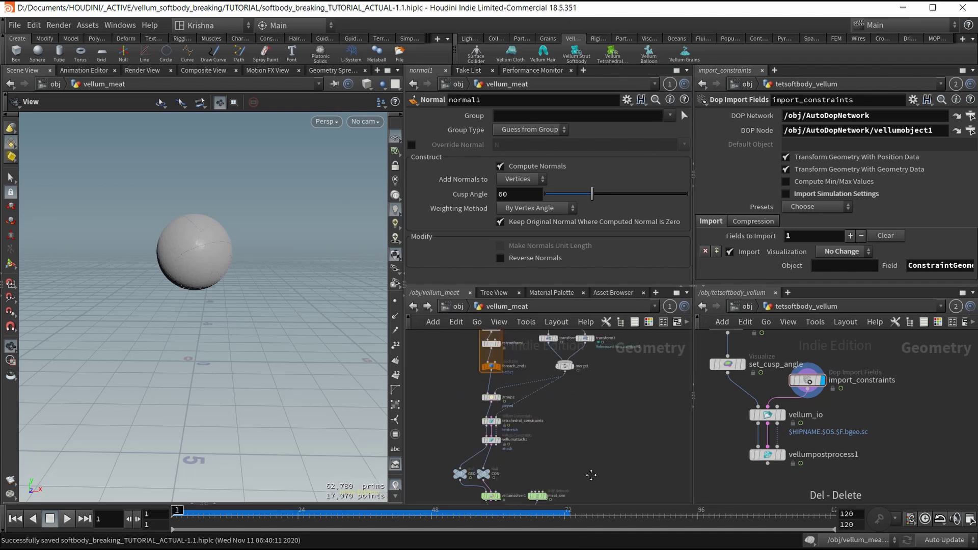
middle_drag(594, 405, 605, 463)
middle_drag(603, 352, 614, 477)
scroll(528, 439, up, 5)
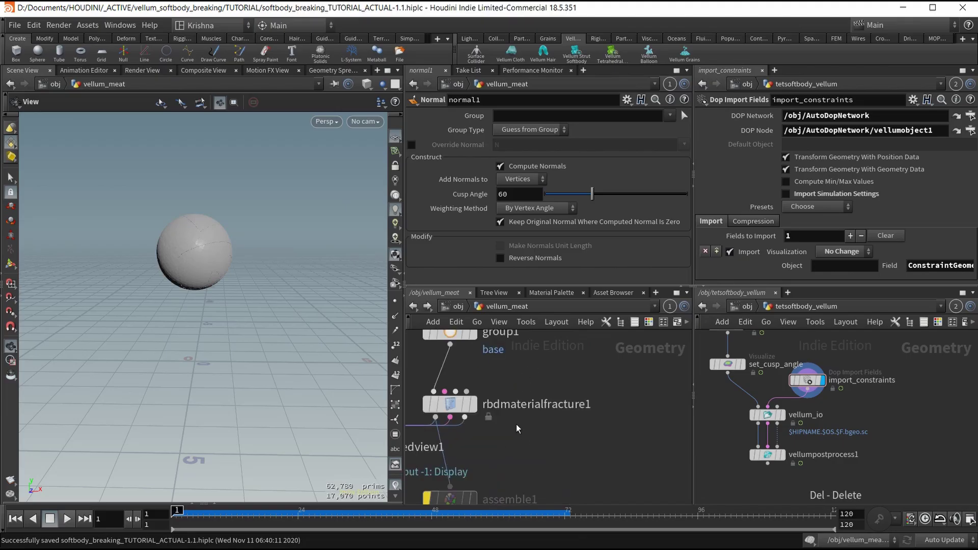
scroll(542, 401, down, 1)
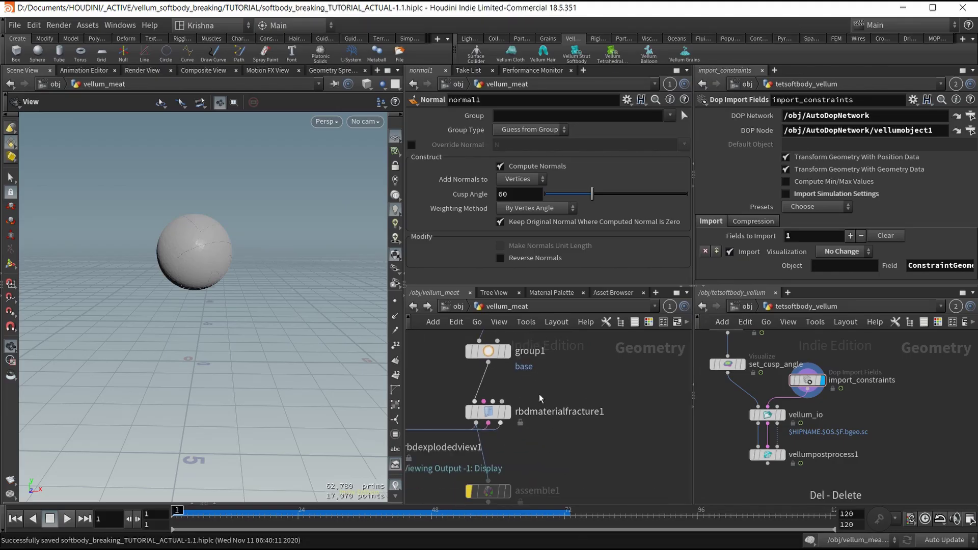
click(487, 412)
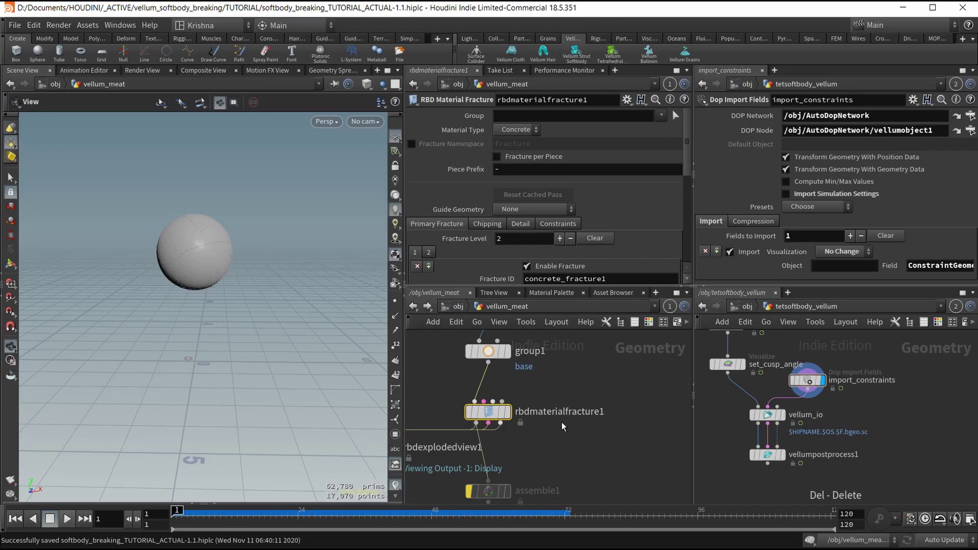
Select normal1 at the end of the vellum_meat network
scroll(561, 422, down, 6)
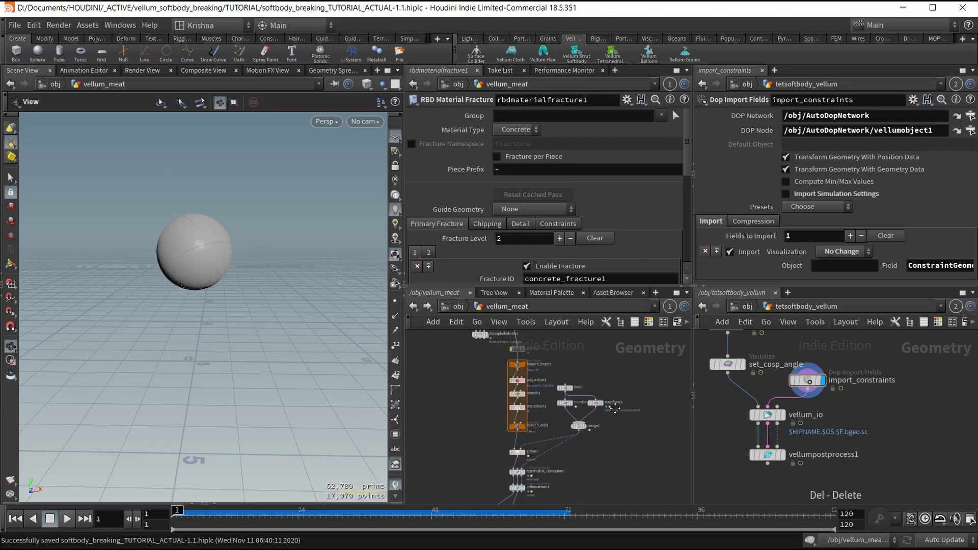
middle_drag(615, 408, 608, 386)
middle_drag(605, 459, 585, 394)
scroll(535, 418, up, 3)
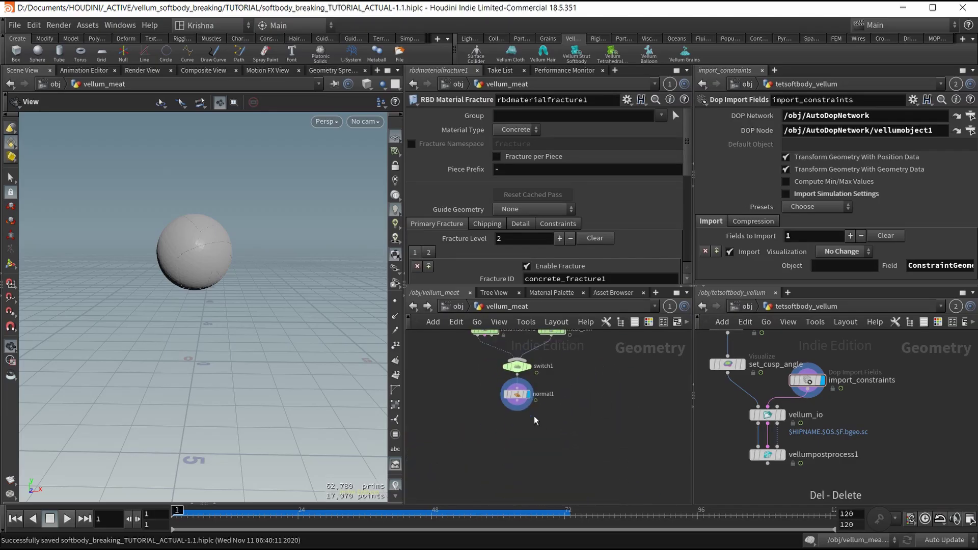
click(517, 394)
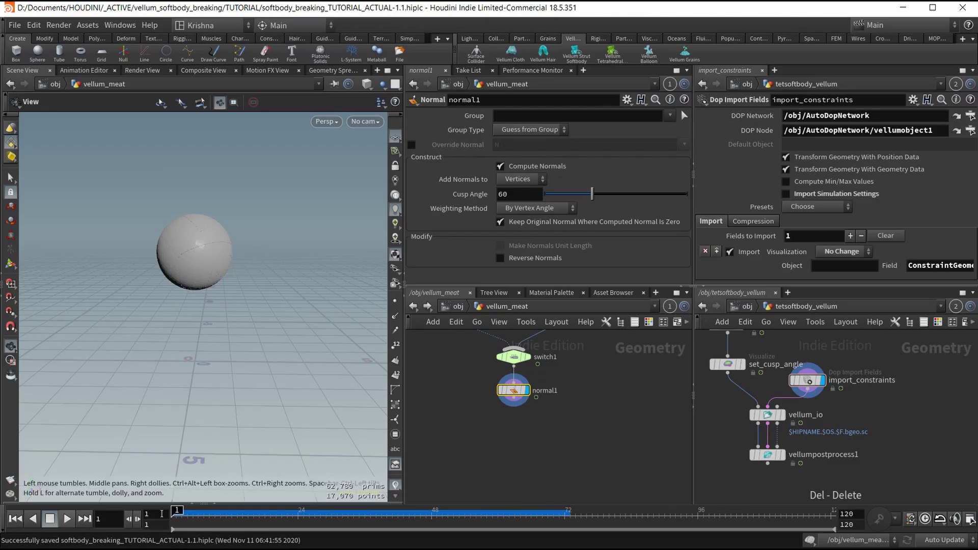
click(386, 513)
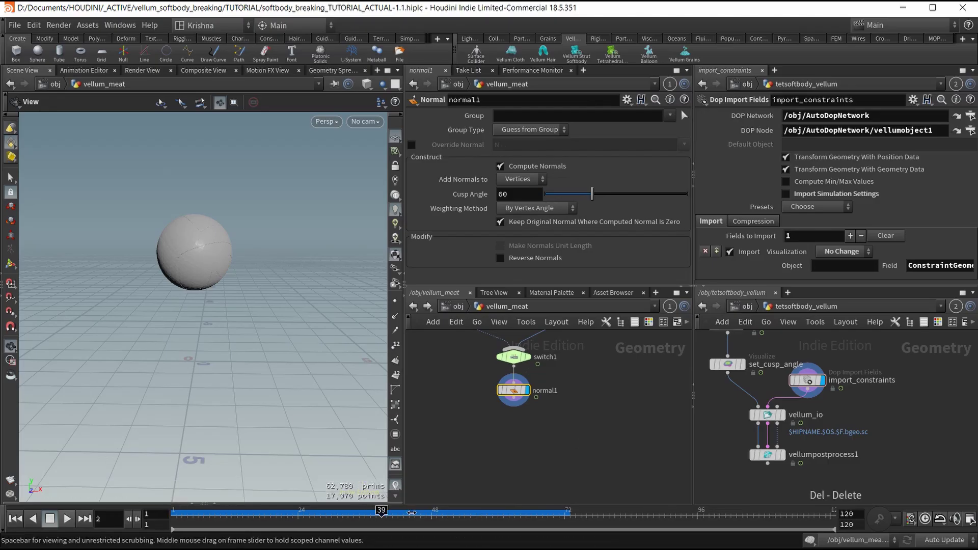
key(Escape)
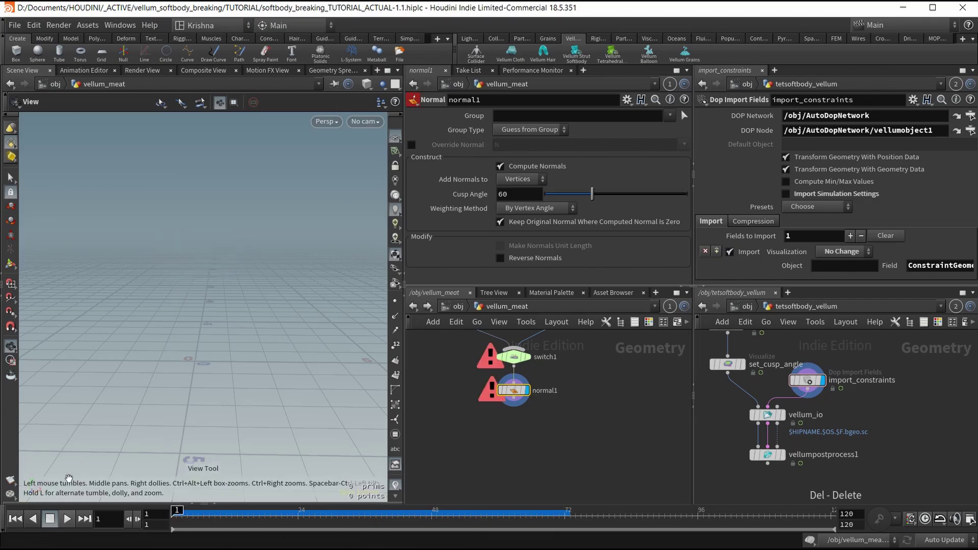
click(19, 522)
Generate a flipbook of the fractured simulation for frames 1 to 72, play it and scrub to frame 72
drag(236, 345, 221, 313)
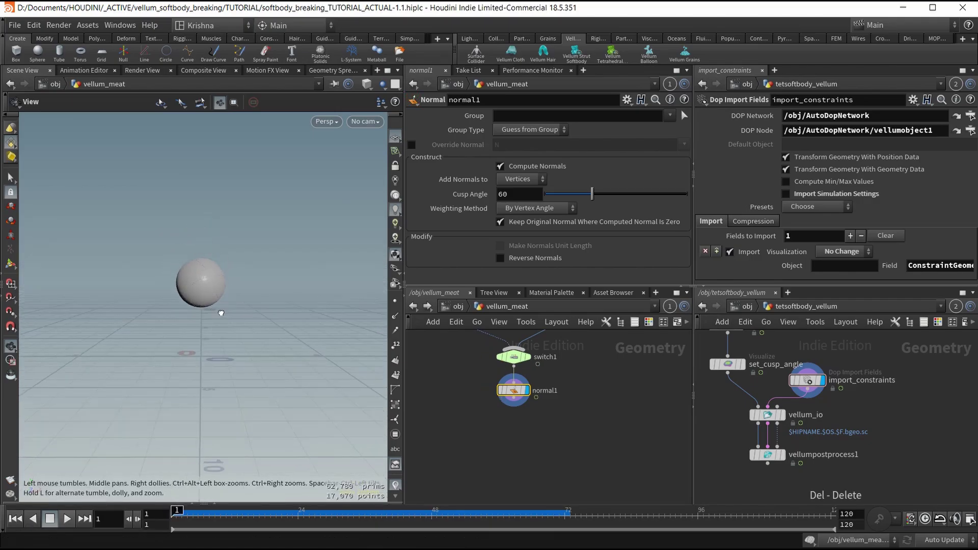
click(10, 481)
click(66, 419)
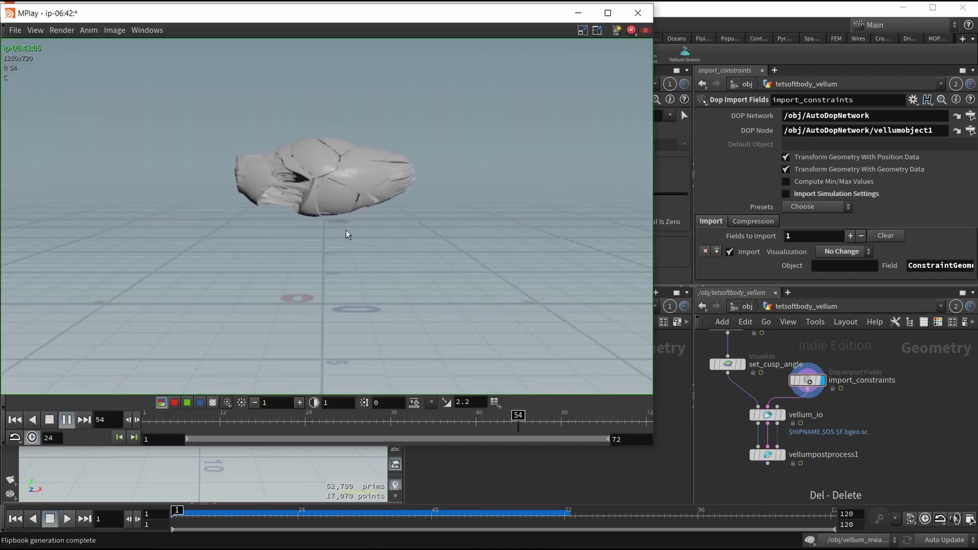
click(50, 419)
drag(517, 418, 647, 417)
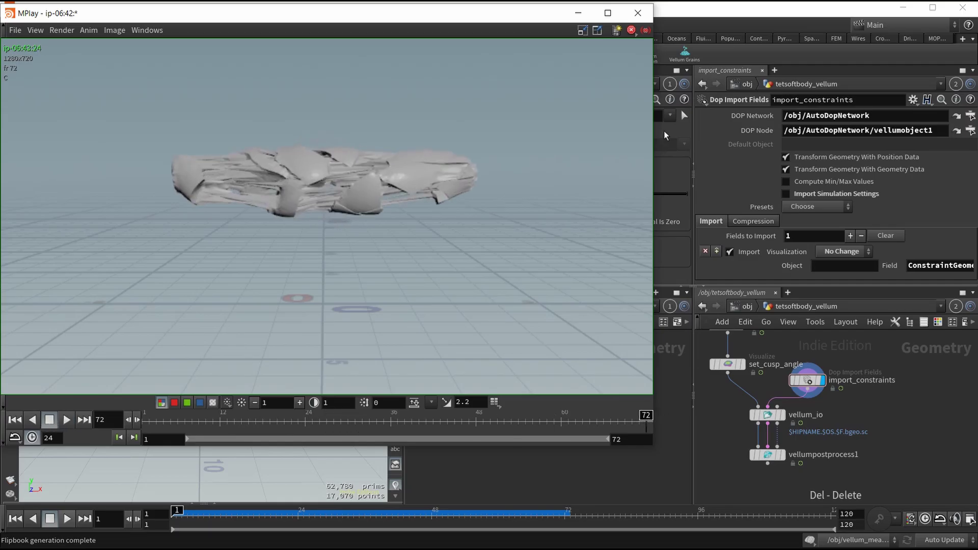
click(647, 32)
click(584, 484)
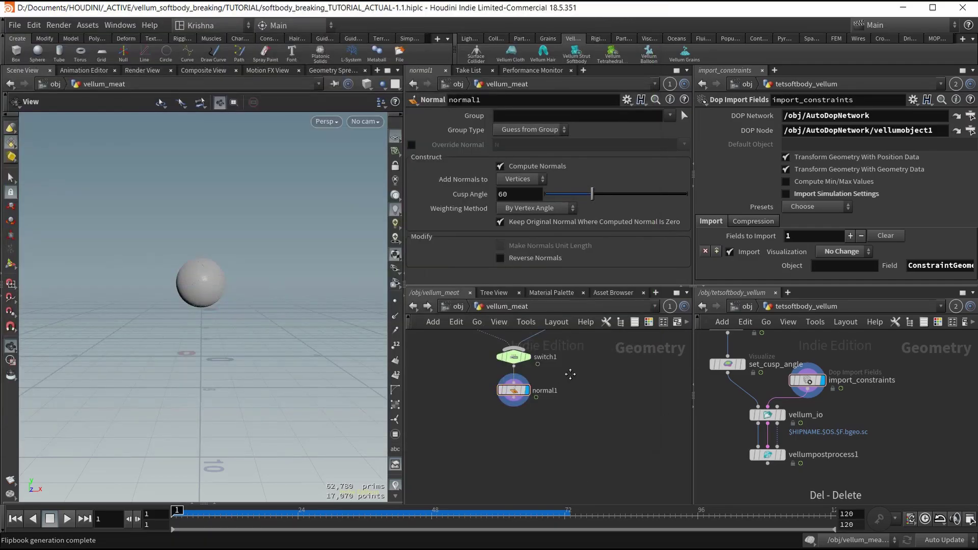
Set the breaking threshold of the glue vellumconstraints1 inside meat_sim to 1 and return to the vellum_meat network
double_click(573, 382)
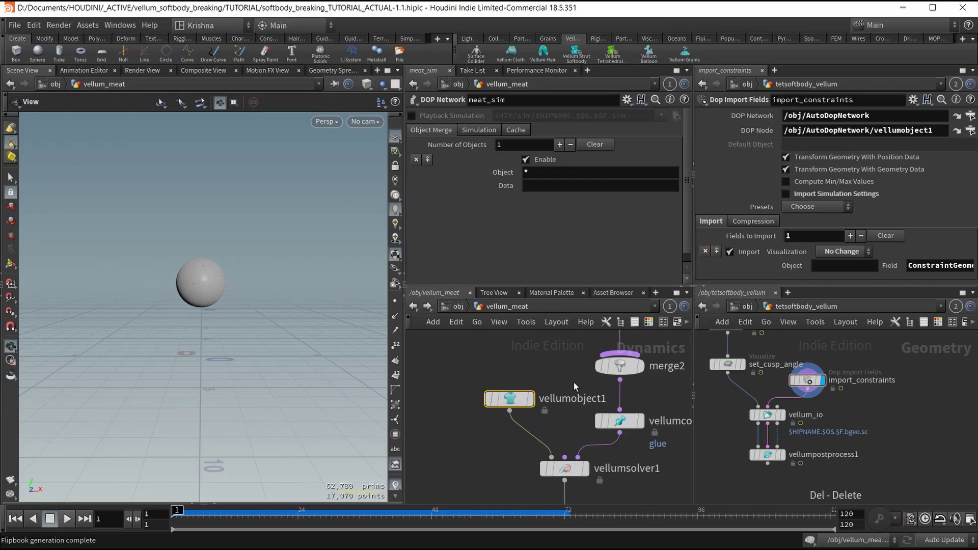
click(611, 421)
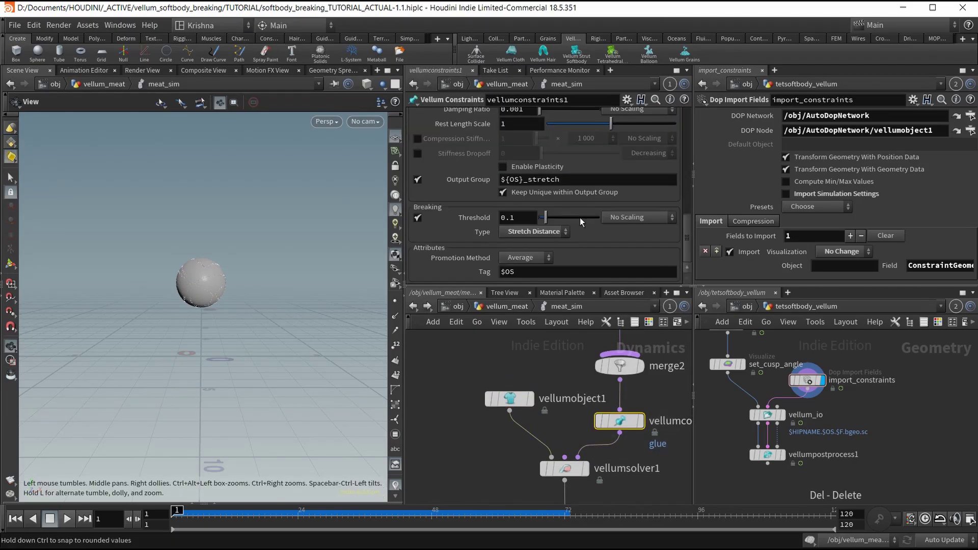
double_click(509, 218)
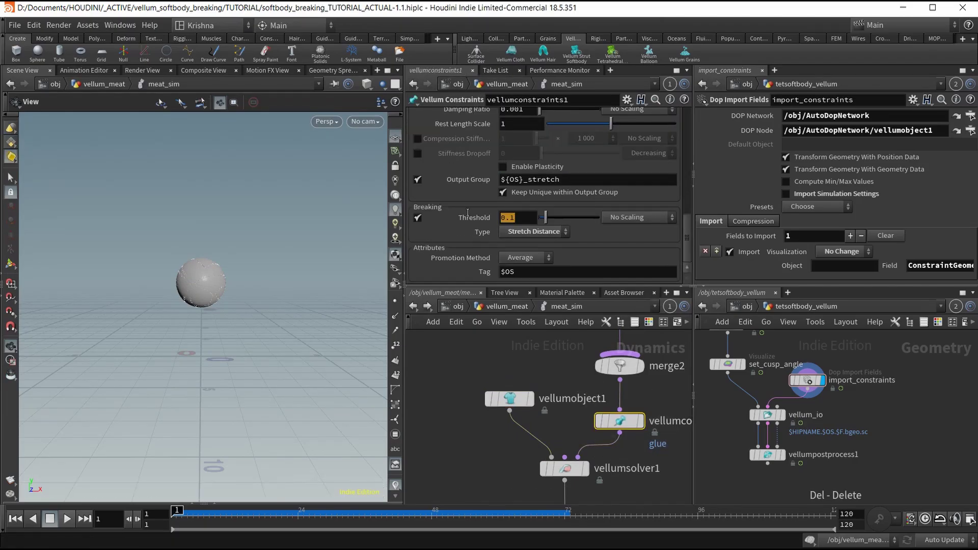
text(1)
key(Return)
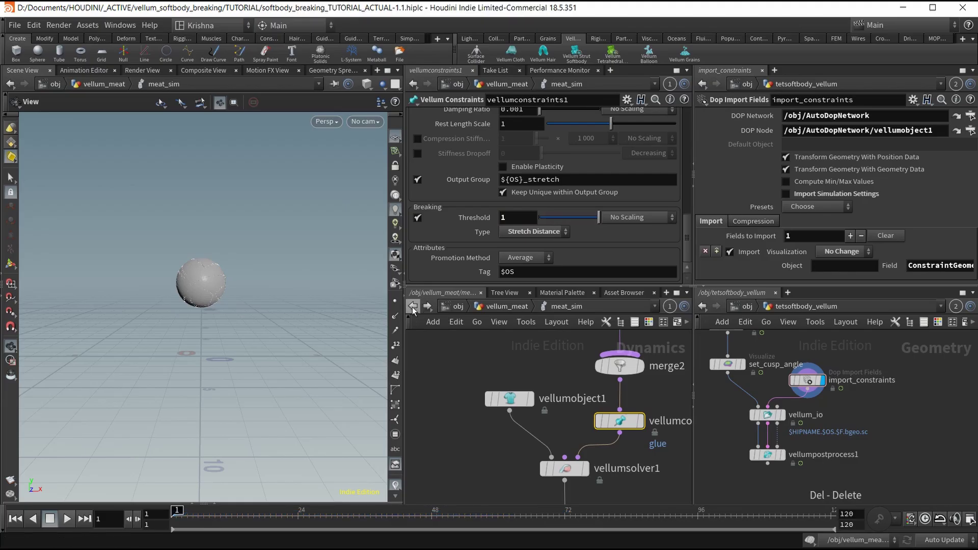
click(412, 306)
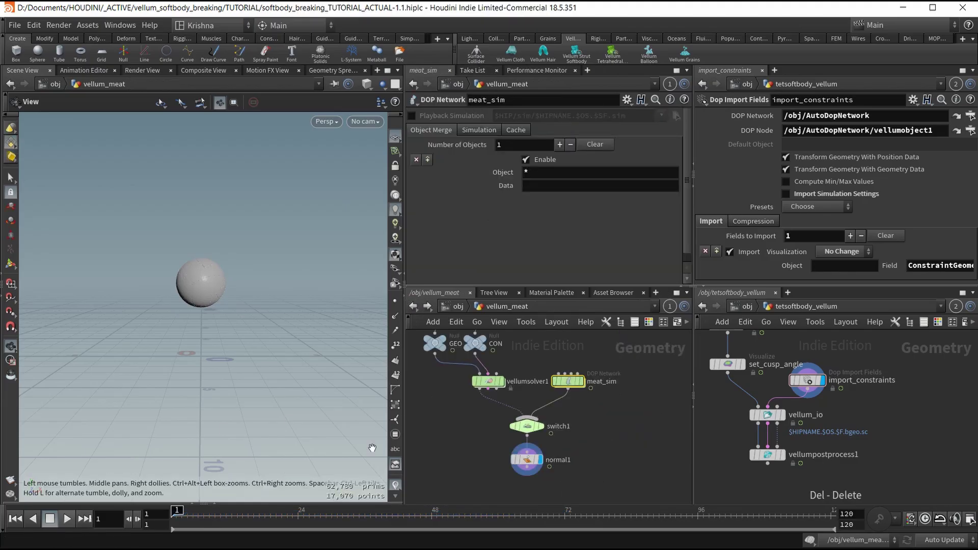
Generate a second 72-frame flipbook with the new breaking threshold, replay it from frame 1 and scrub to frame 72
click(68, 519)
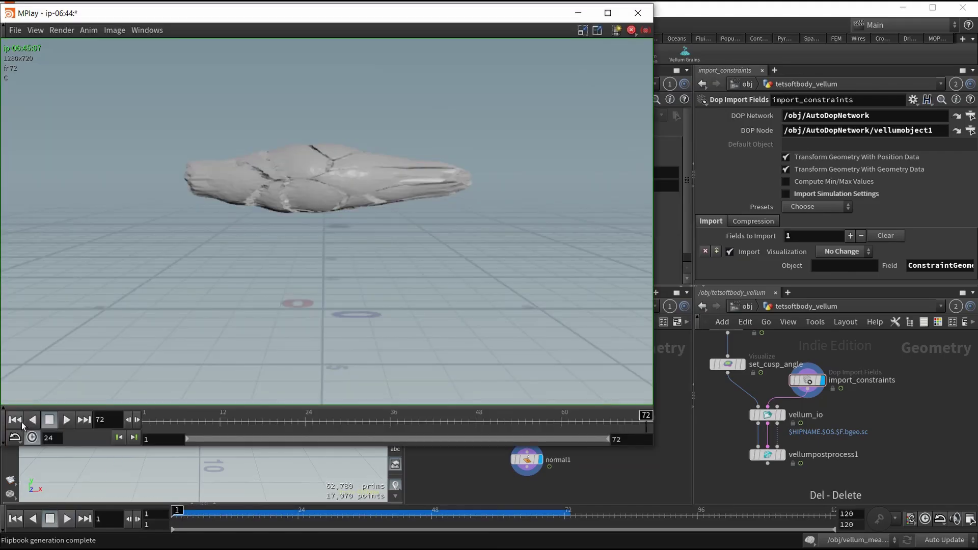
click(18, 421)
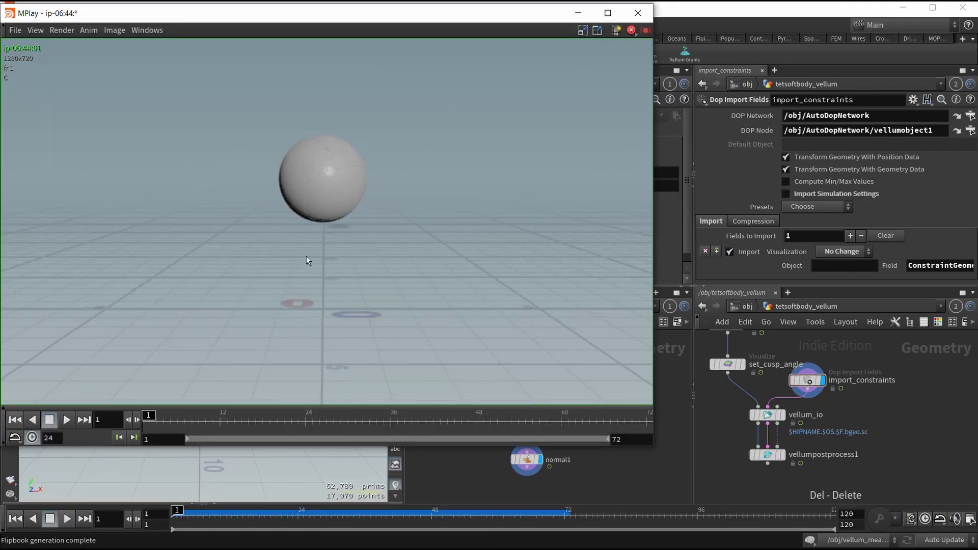
click(66, 419)
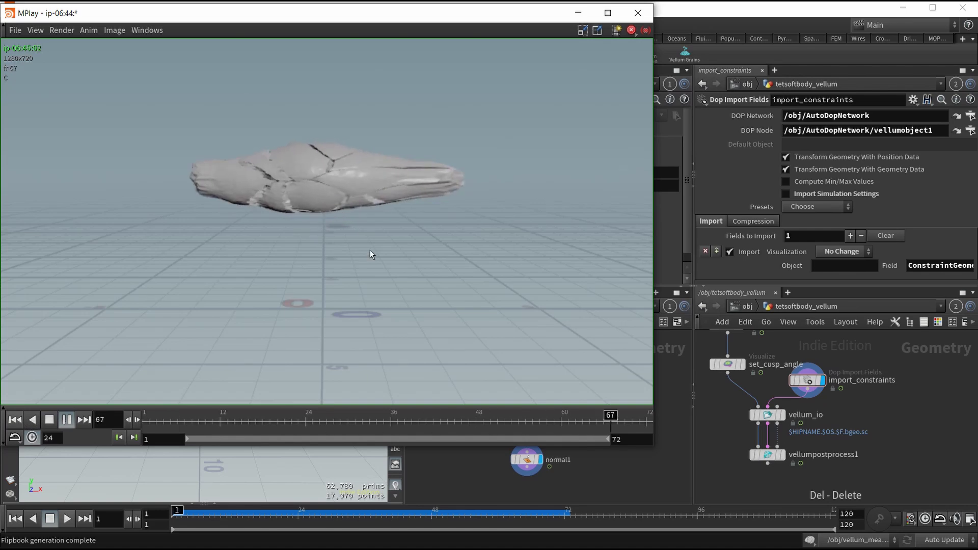
click(66, 420)
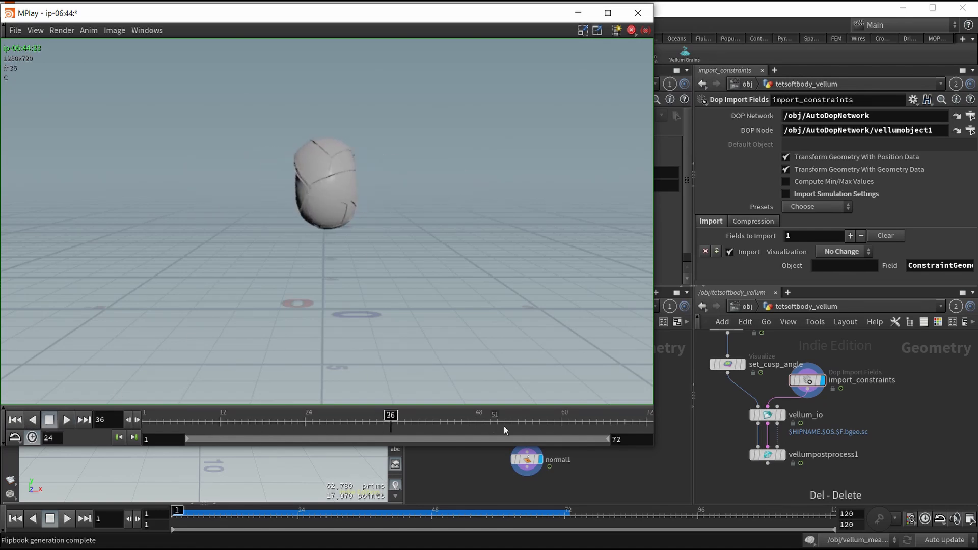
drag(515, 426, 660, 424)
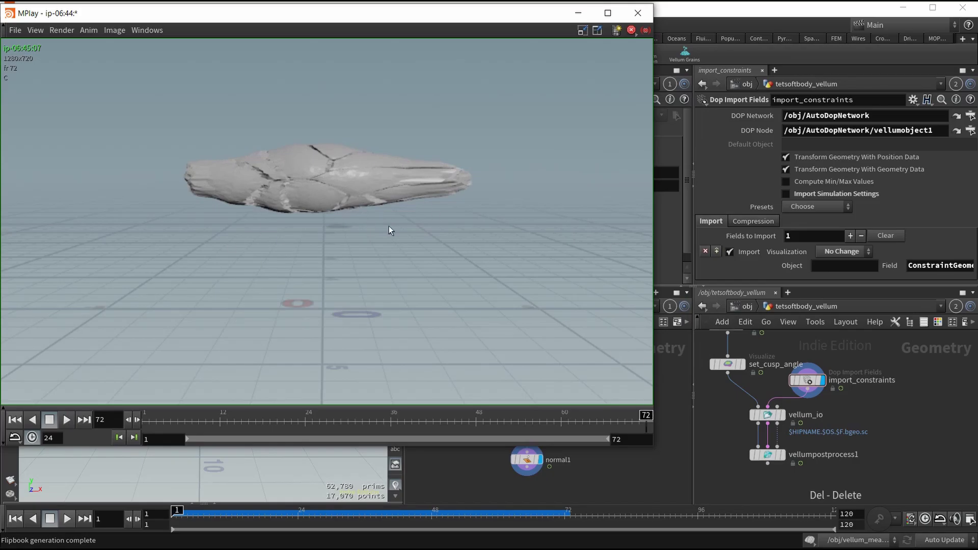
Compare frame 72 of both flipbooks with their windows side by side, then close both flipbooks
key(alt+Tab)
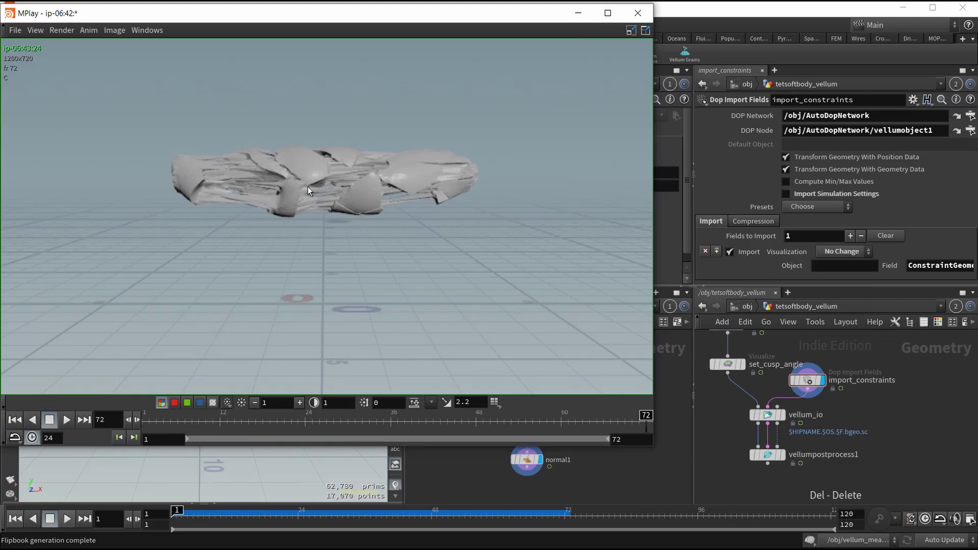
drag(337, 21, 709, 22)
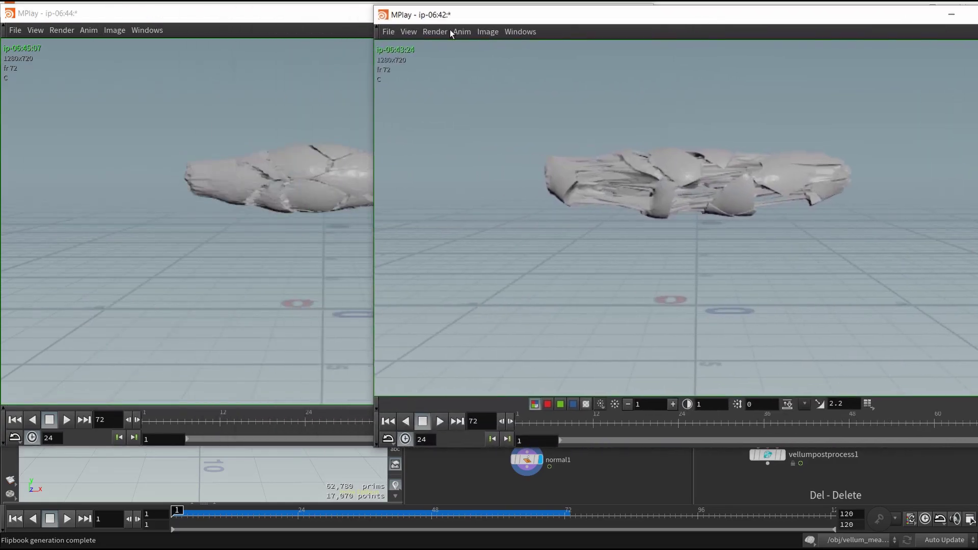
drag(292, 20, 148, 20)
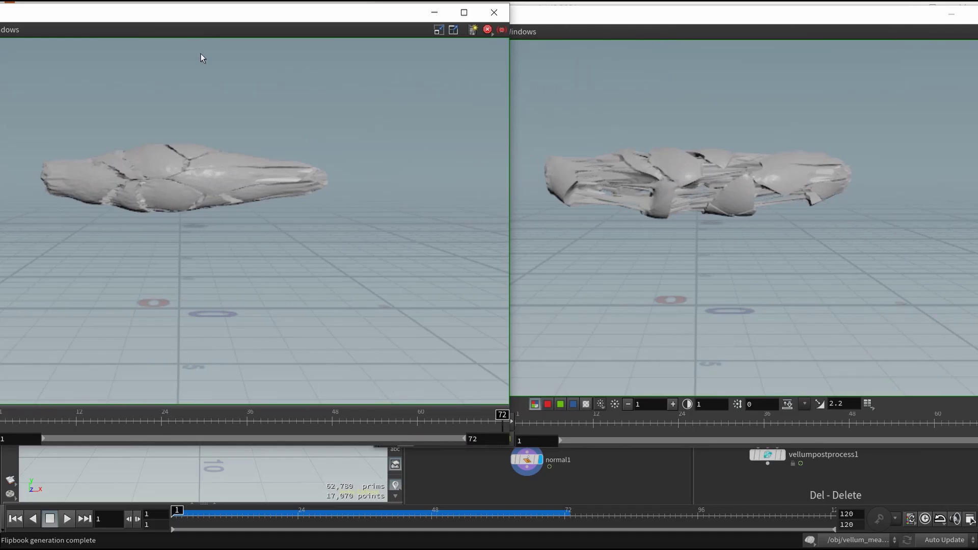
click(644, 22)
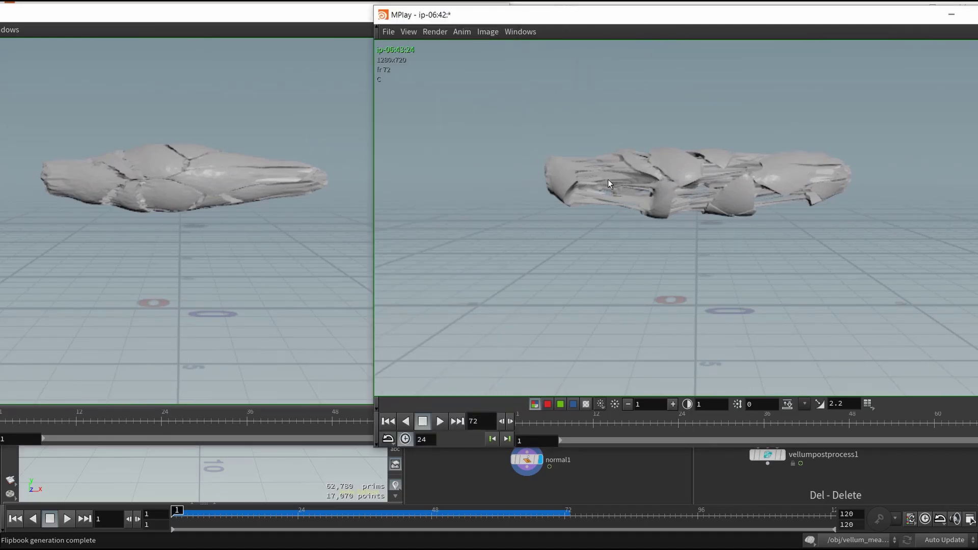
drag(894, 14, 620, 29)
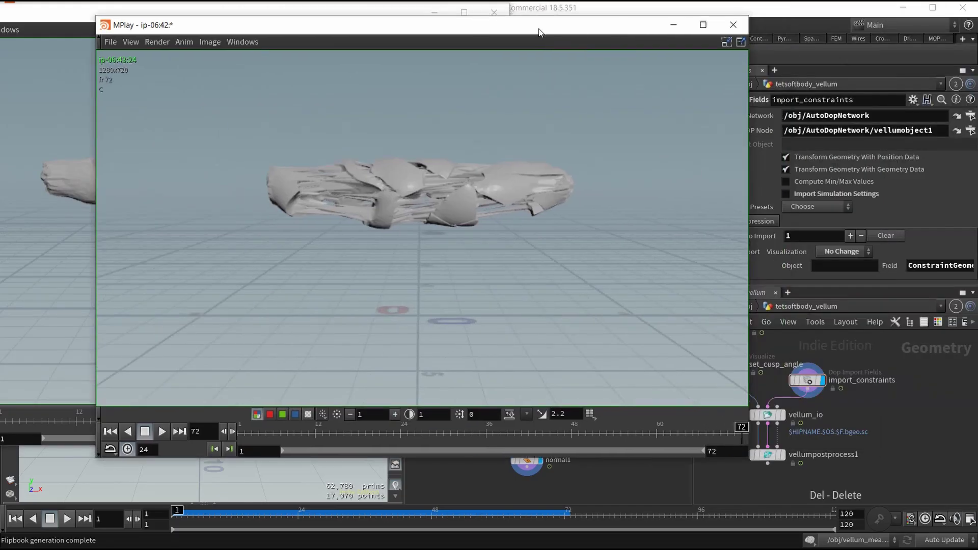
drag(540, 33, 541, 79)
click(493, 12)
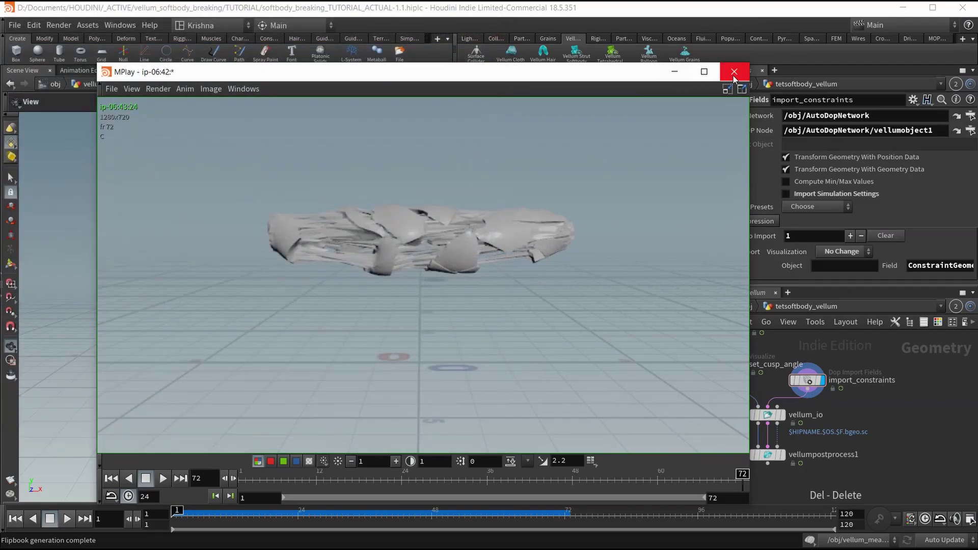
click(734, 72)
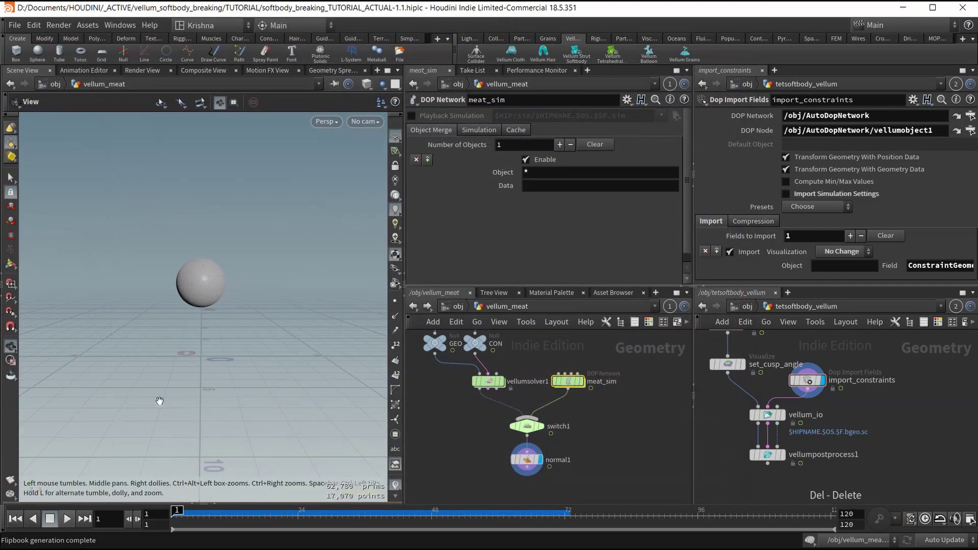
Save the scene, then copy the whole import, vellum_io and vellumpostprocess1 node chain from tetsoftbody_vellum into vellum_meat below normal1
key(ctrl+s)
scroll(605, 462, down, 3)
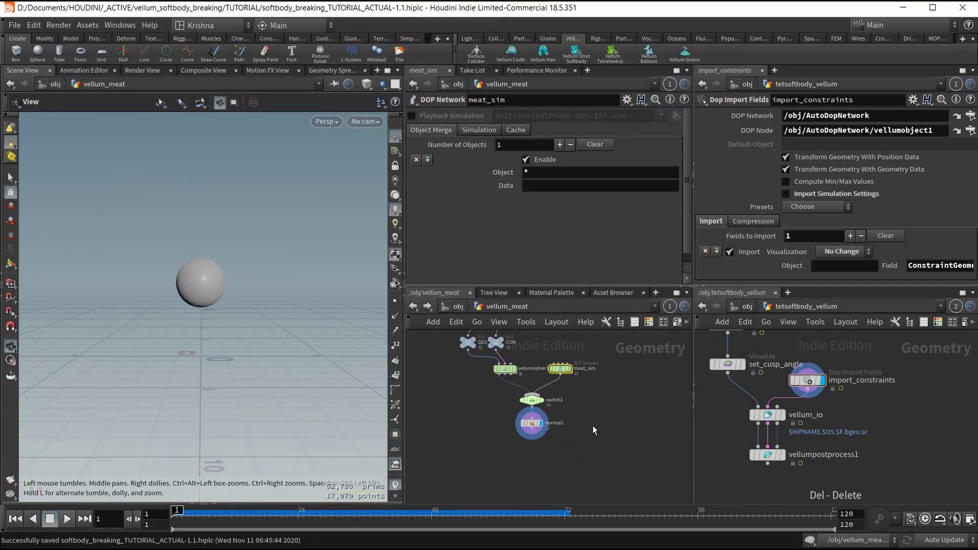
click(747, 307)
double_click(783, 433)
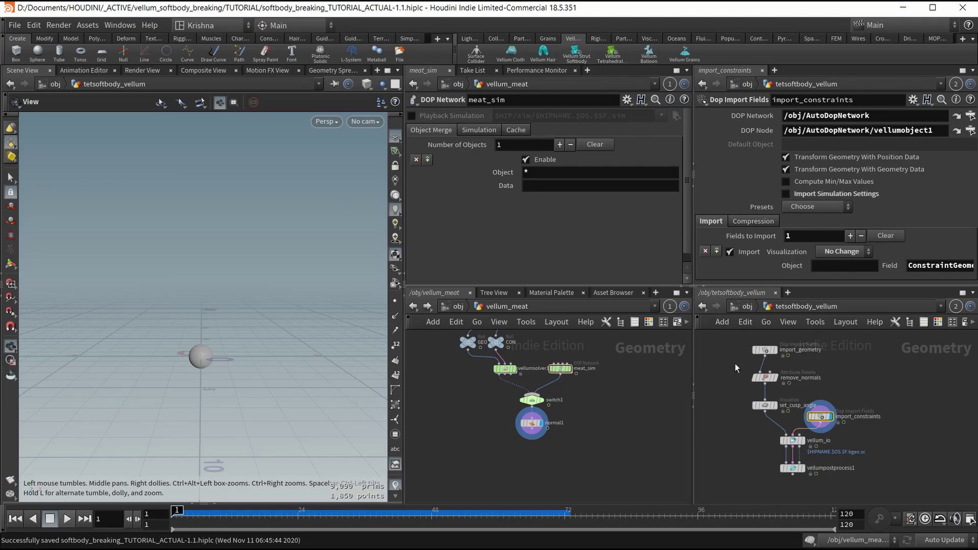
drag(729, 351, 851, 482)
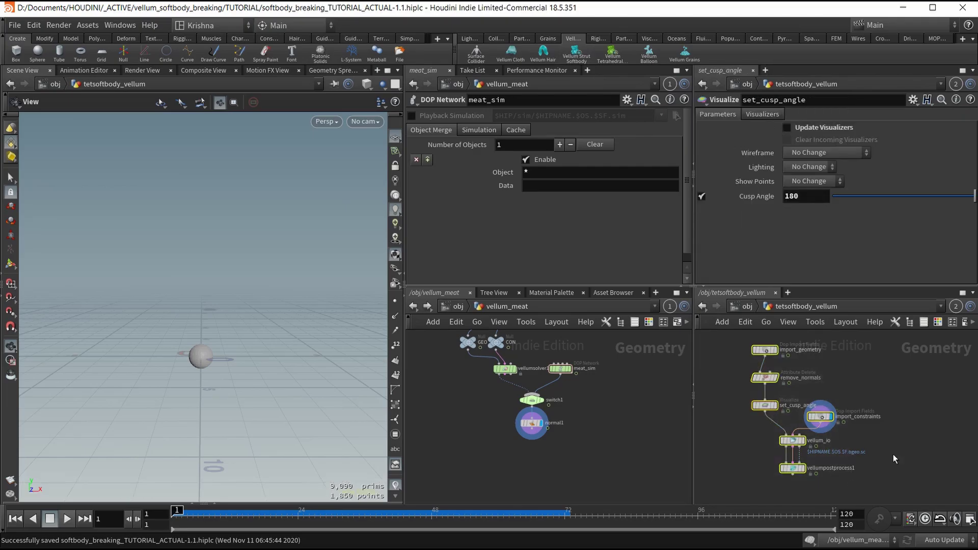
key(ctrl+c)
scroll(512, 374, down, 2)
middle_drag(539, 426, 562, 397)
scroll(551, 437, up, 3)
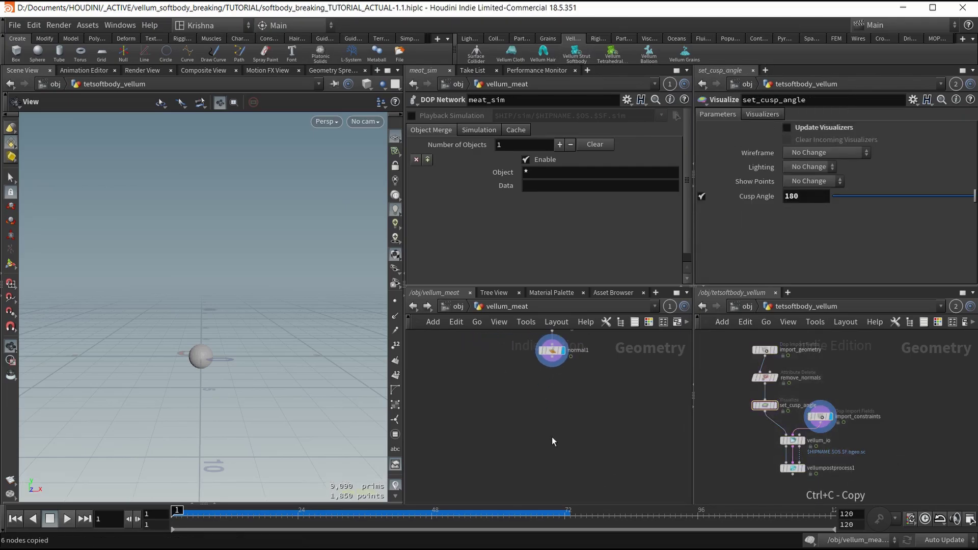
key(ctrl+v)
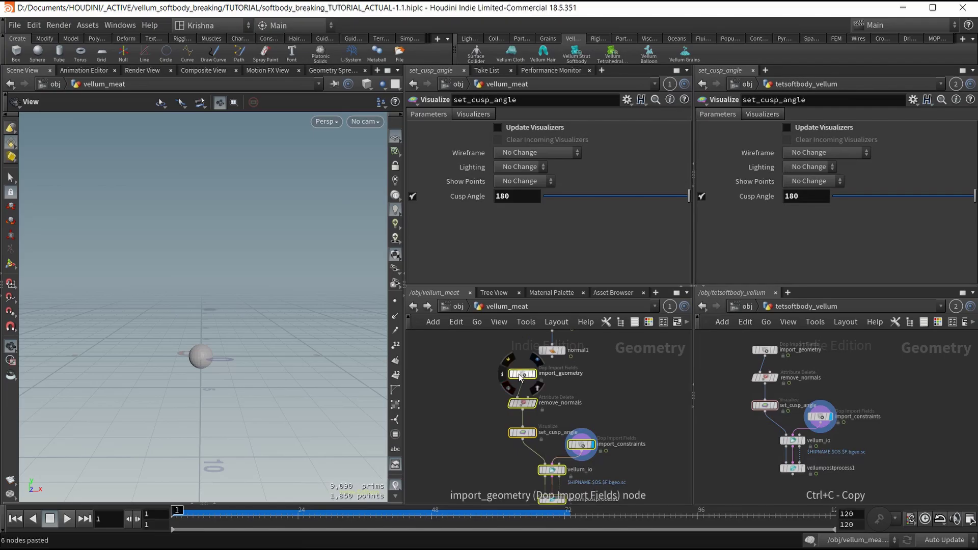
click(519, 383)
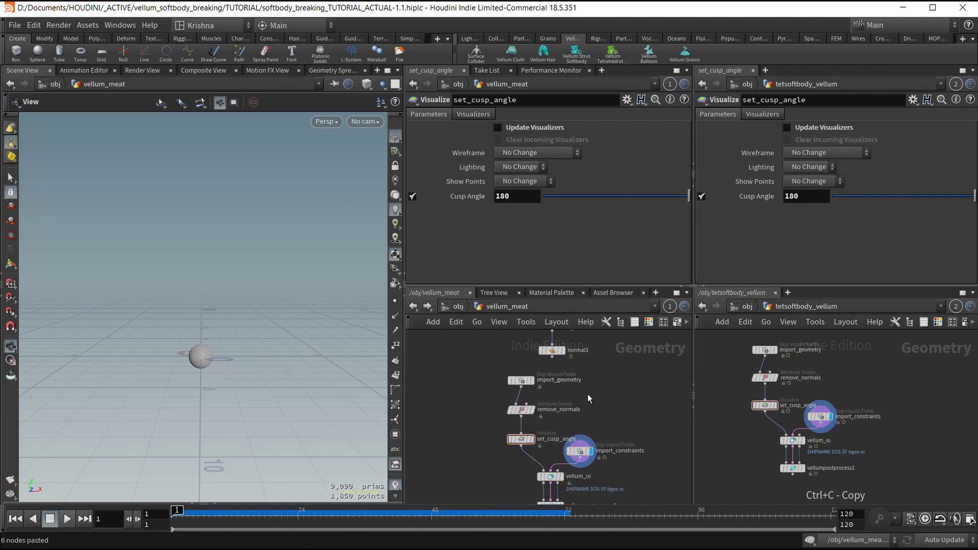
Point import_geometry to DOP network ../meat_sim and DOP node ../meat_sim/vellumobject1, then scrub the timeline to check it and return to frame 1
click(520, 381)
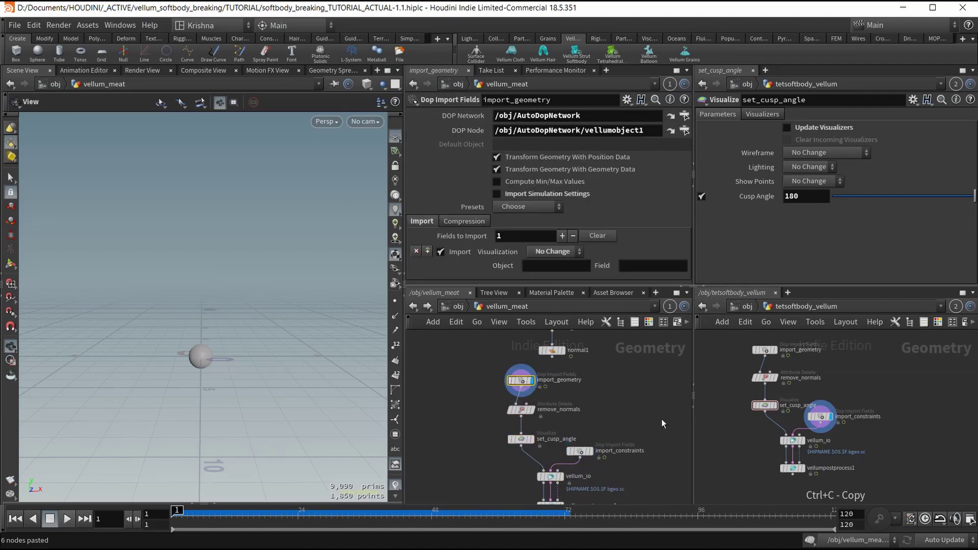
middle_drag(620, 393, 620, 424)
middle_drag(648, 372, 640, 435)
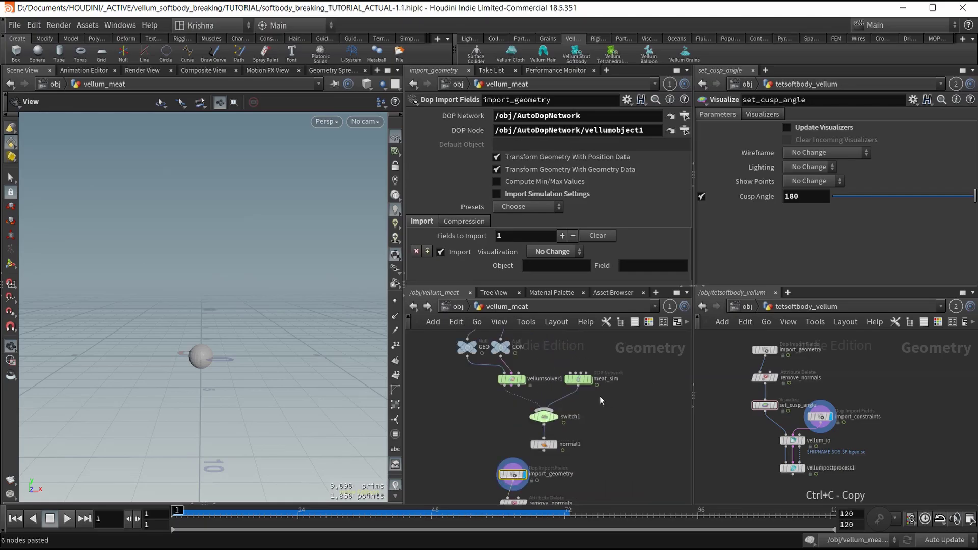
mouse_move(581, 384)
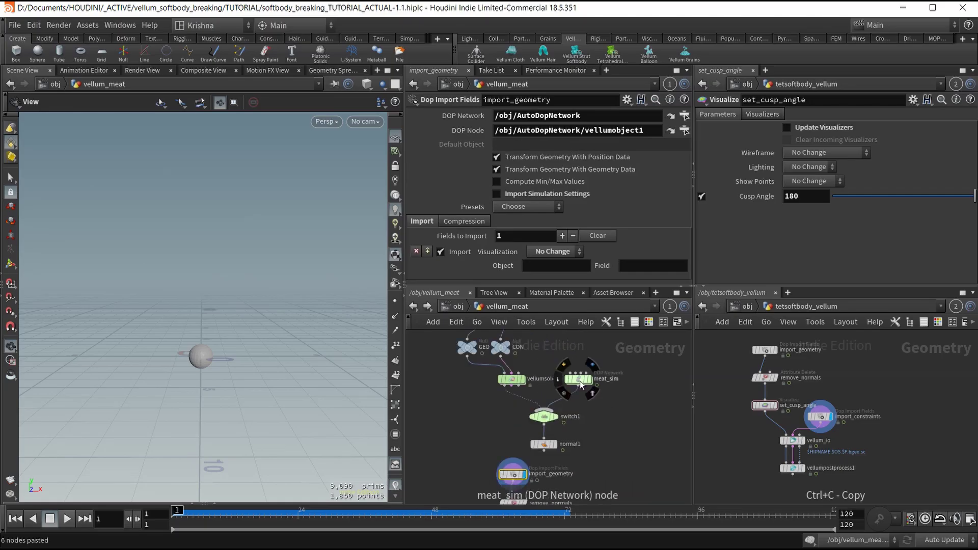
drag(581, 384, 539, 152)
drag(536, 117, 536, 118)
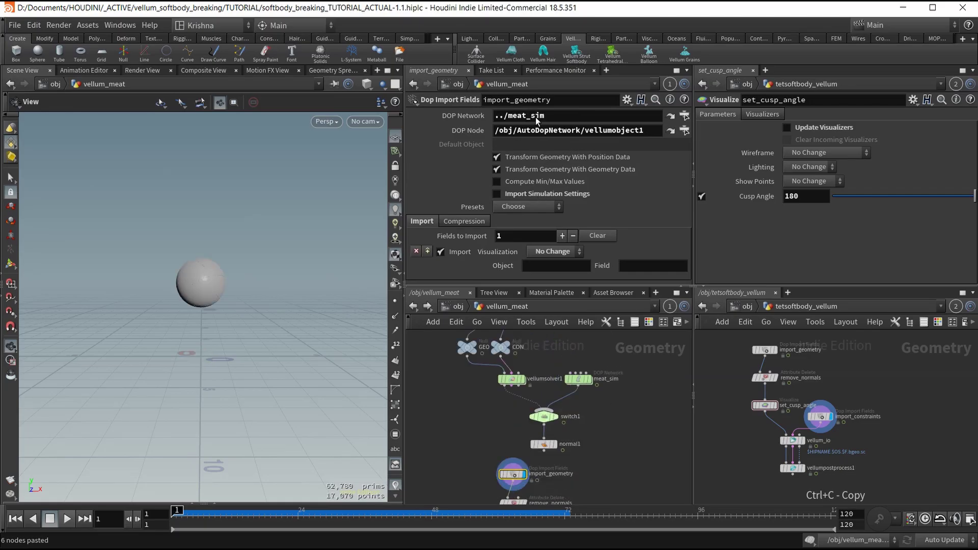
triple_click(544, 117)
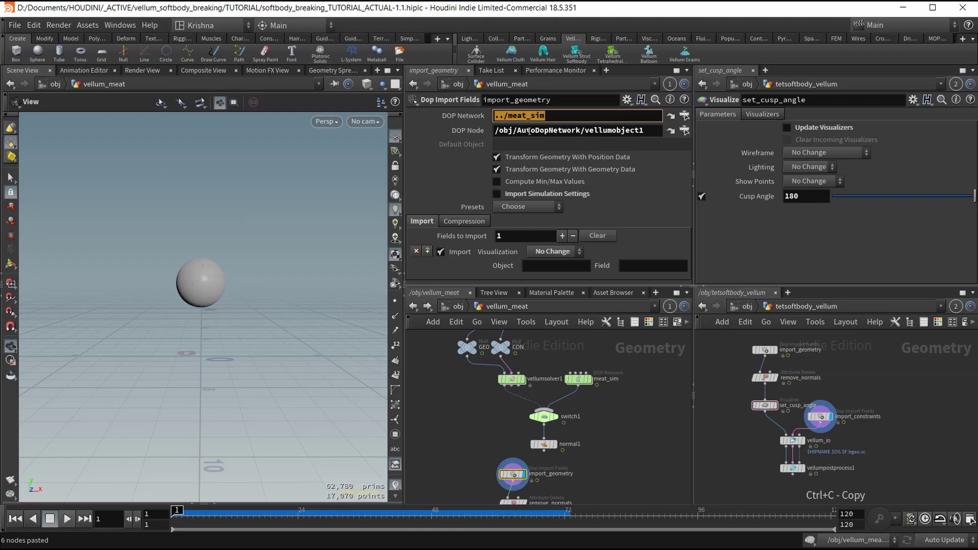
drag(581, 130, 494, 130)
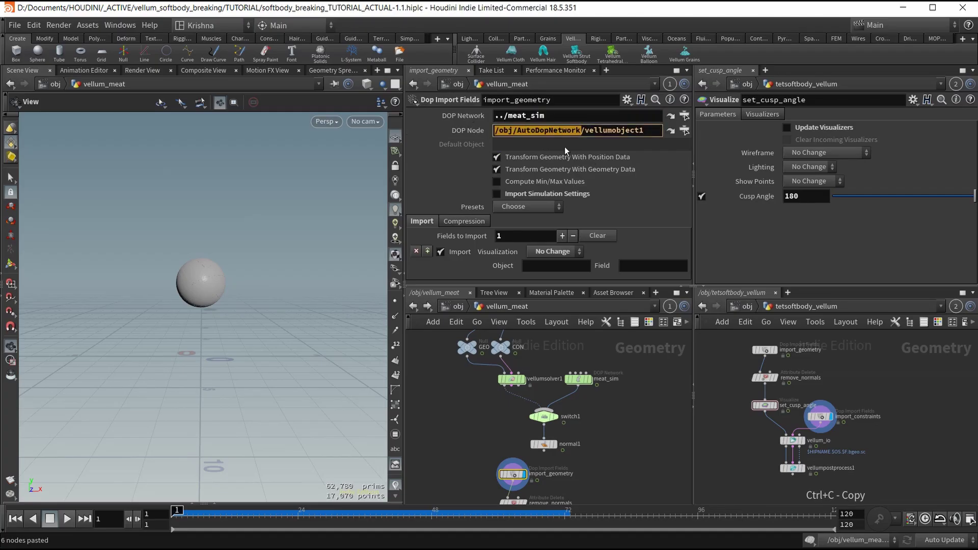
key(ctrl+v)
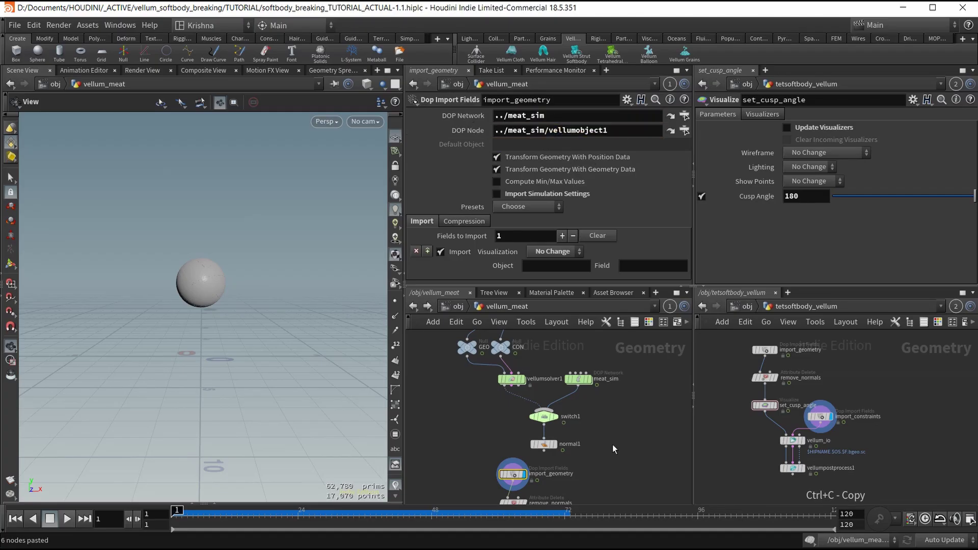
middle_drag(613, 444, 614, 395)
click(293, 515)
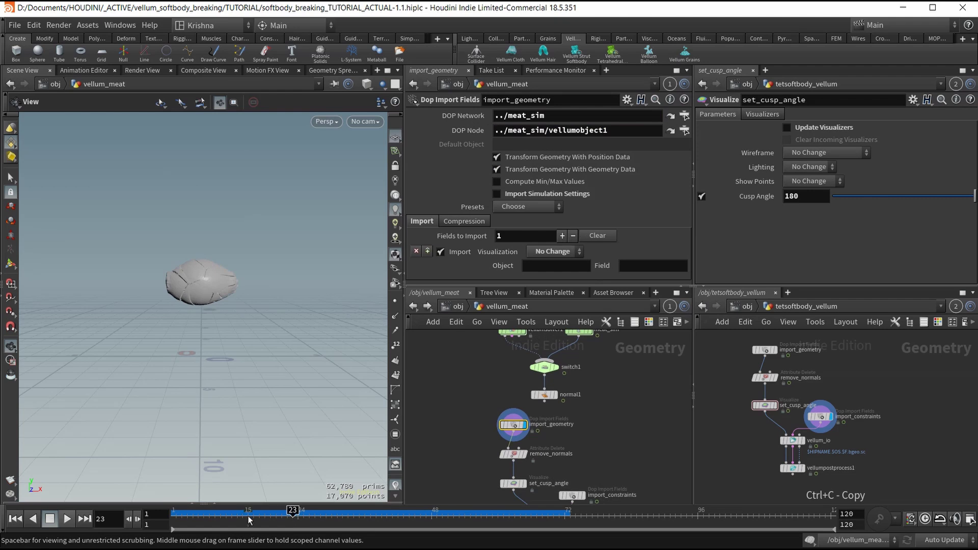
drag(249, 519, 176, 515)
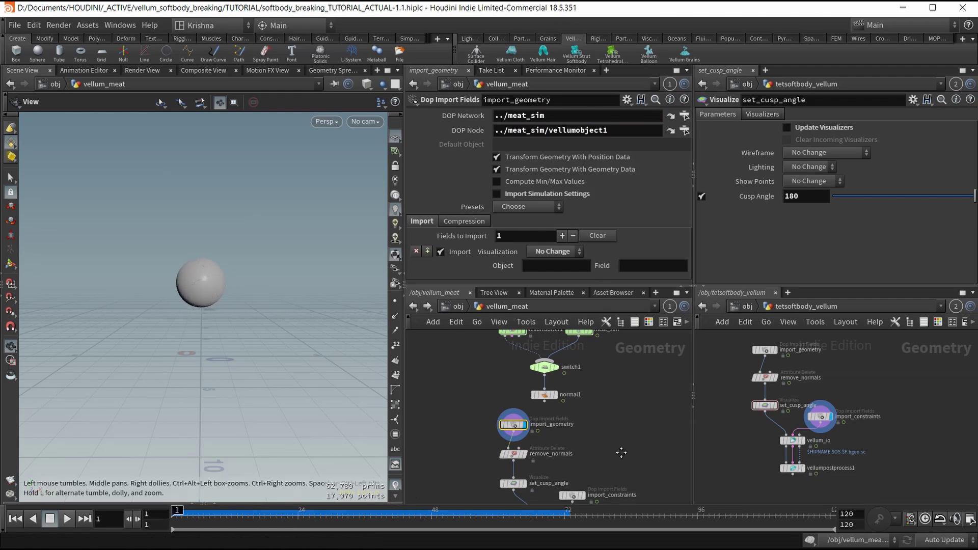
Set the DOP network of import_constraints to ../meat_sim and its DOP node to ../meat_sim/vellumobject1
middle_drag(621, 452, 627, 386)
click(578, 429)
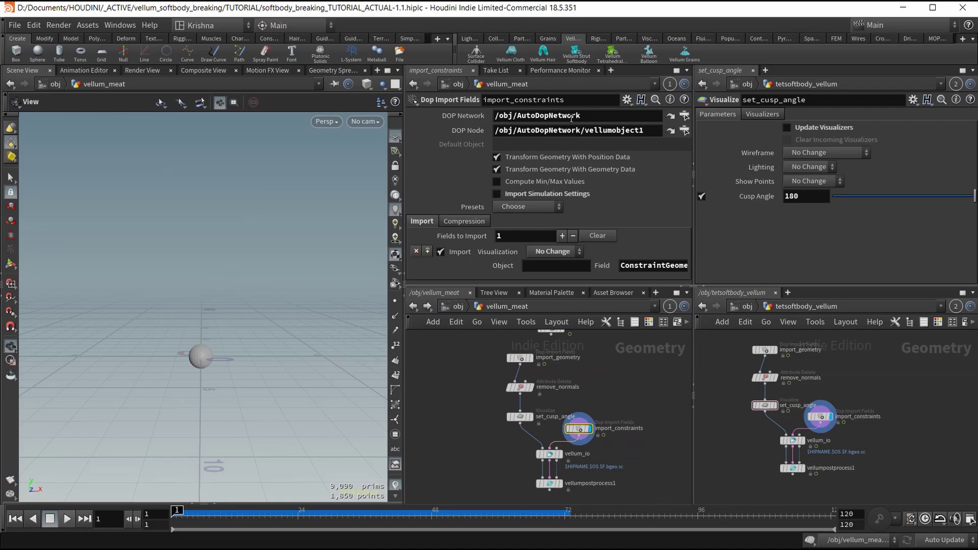
drag(583, 116, 458, 112)
key(ctrl+v)
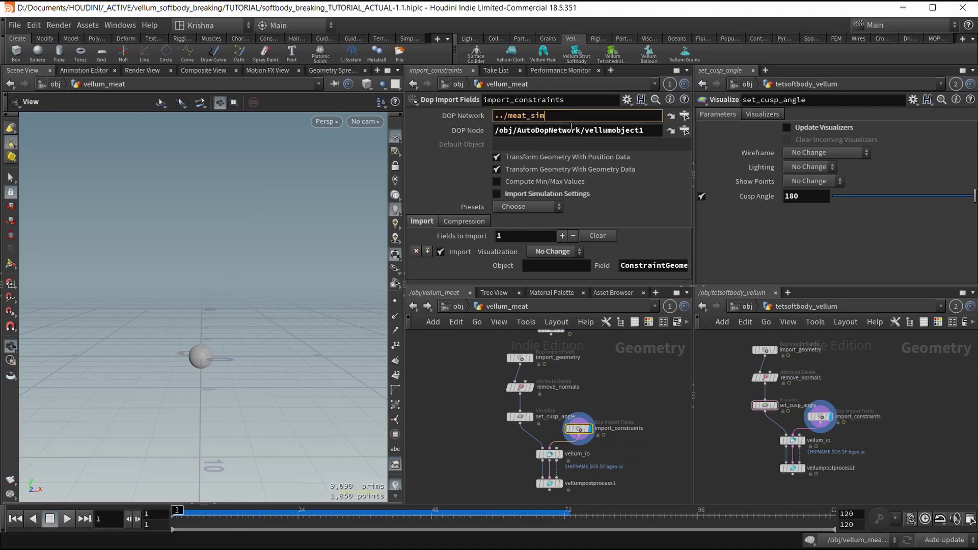
drag(584, 130, 493, 132)
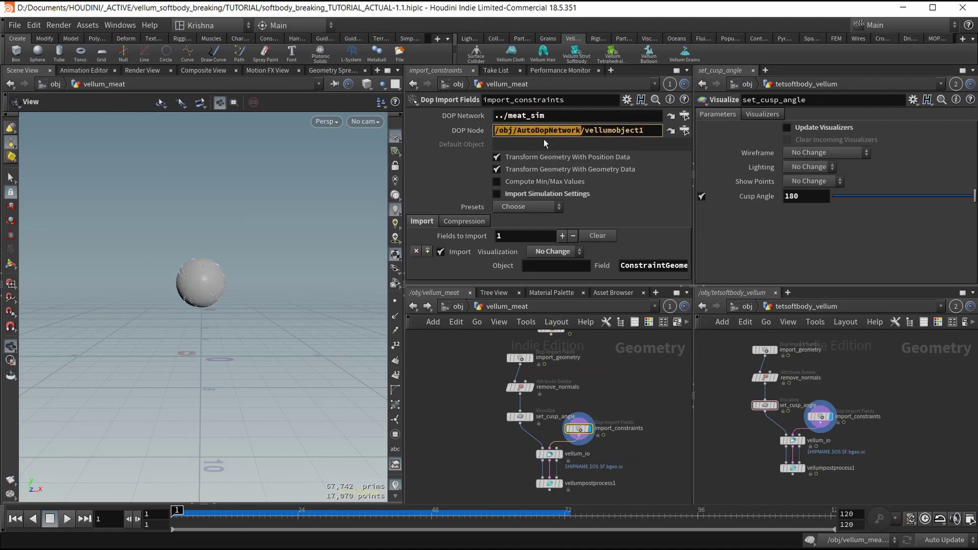
key(ctrl+v)
key(Return)
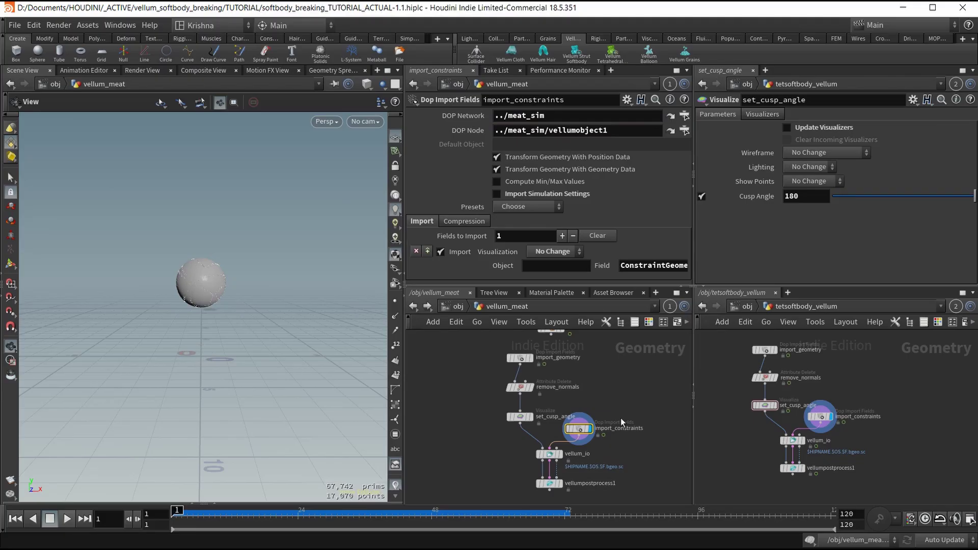
mouse_move(182, 526)
mouse_down()
mouse_move(508, 521)
mouse_move(176, 521)
mouse_up()
Set the breaking threshold of the glue vellumconstraints1 inside meat_sim to 0.08 and return to the vellum_meat network
scroll(605, 380, up, 5)
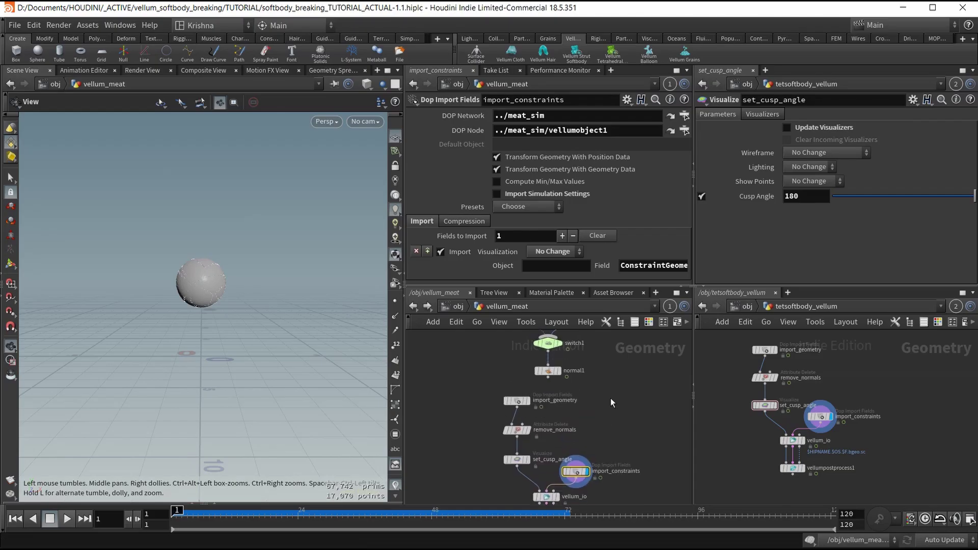
double_click(580, 345)
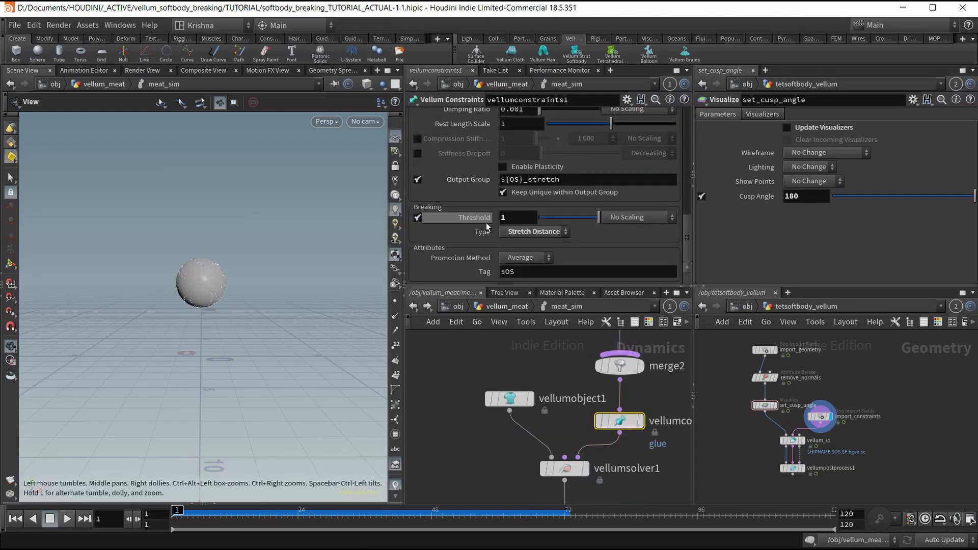
ctrl+middle_click(477, 218)
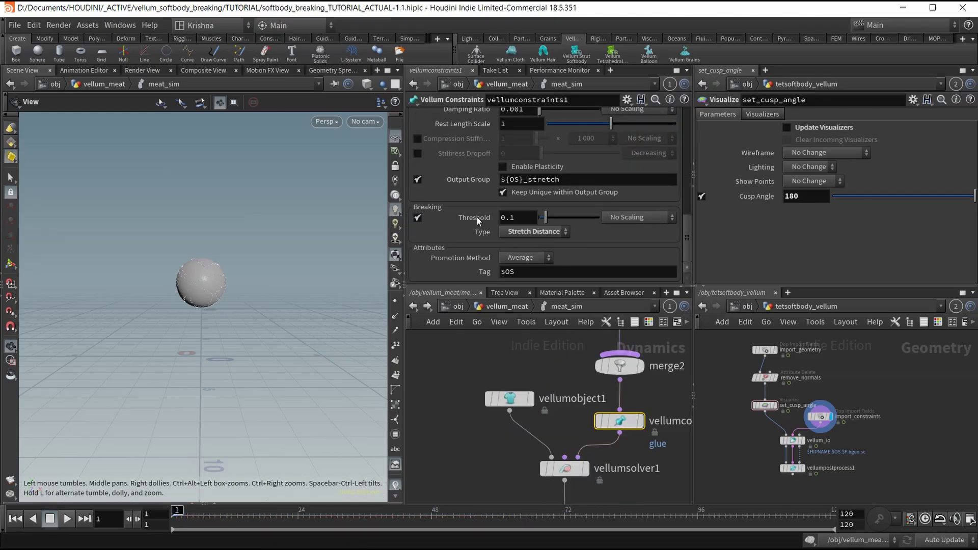
click(530, 215)
key(Return)
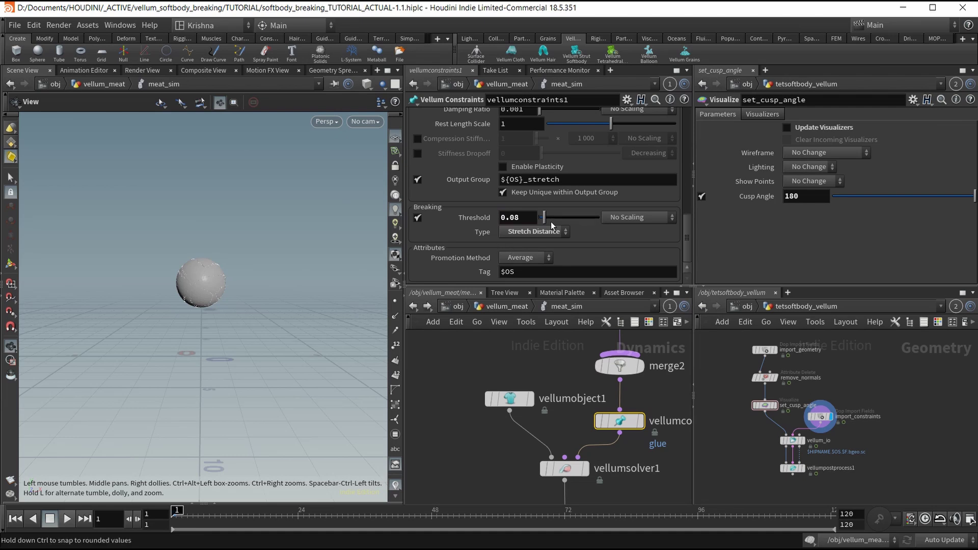
click(502, 306)
Display vellumpostprocess1 in vellum_meat and set its Subdivision to Catmull-Clark
scroll(568, 474, down, 1)
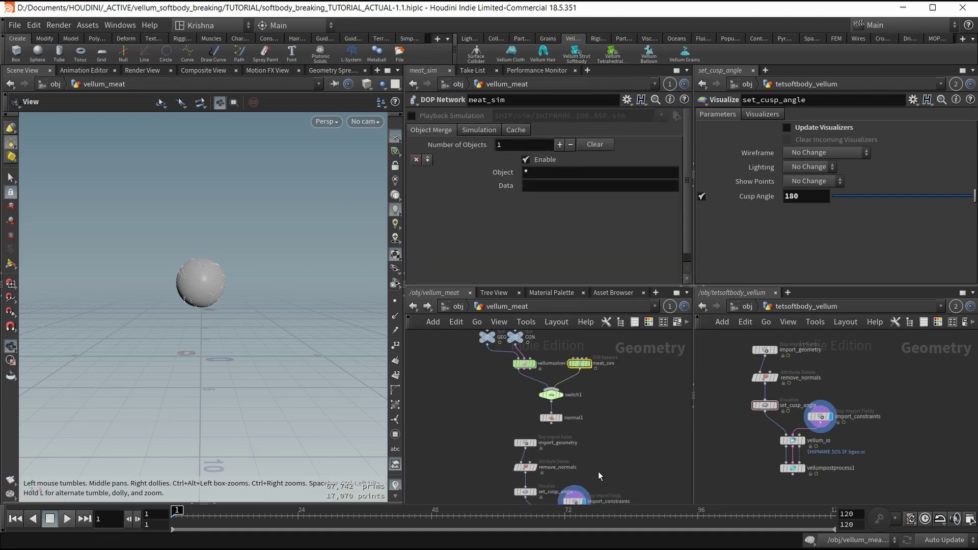
middle_drag(610, 501, 615, 414)
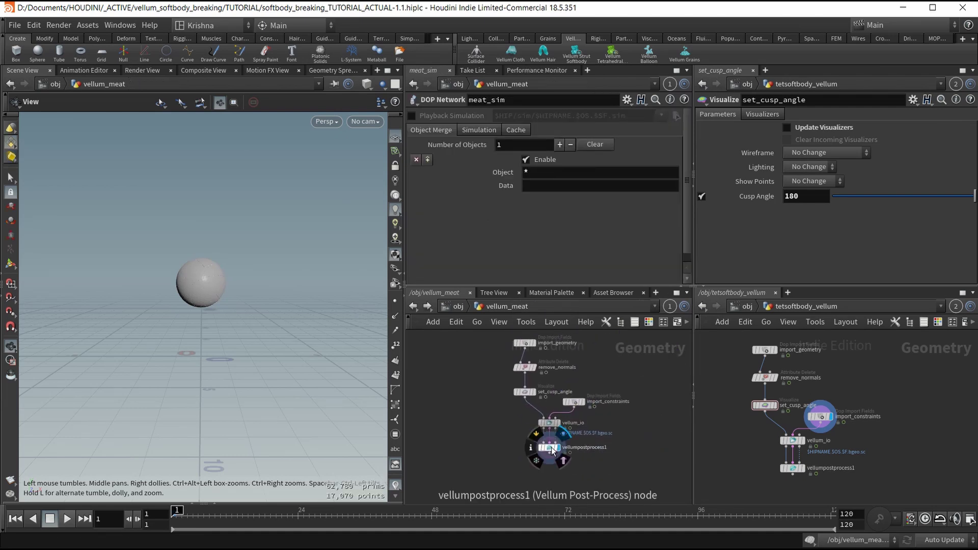
click(550, 447)
scroll(561, 453, up, 3)
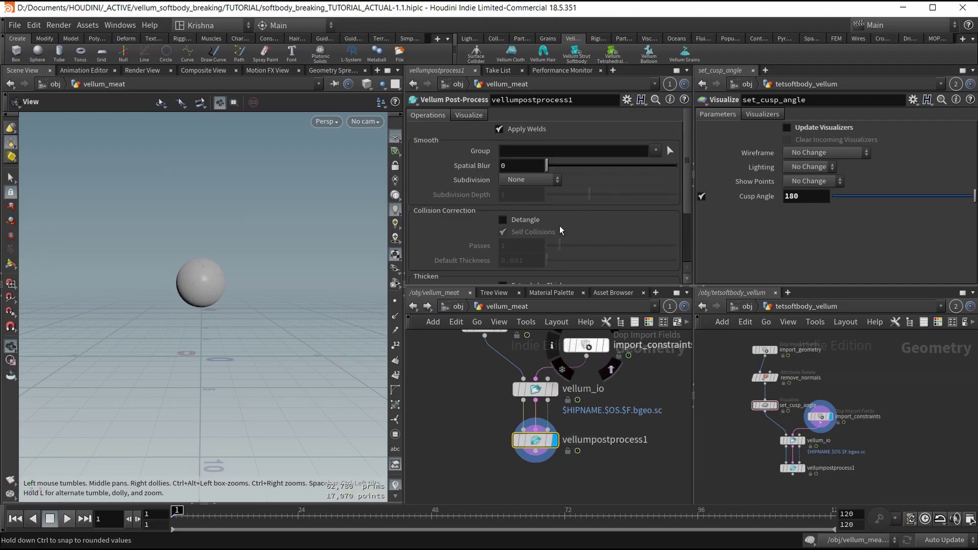
click(508, 179)
click(524, 220)
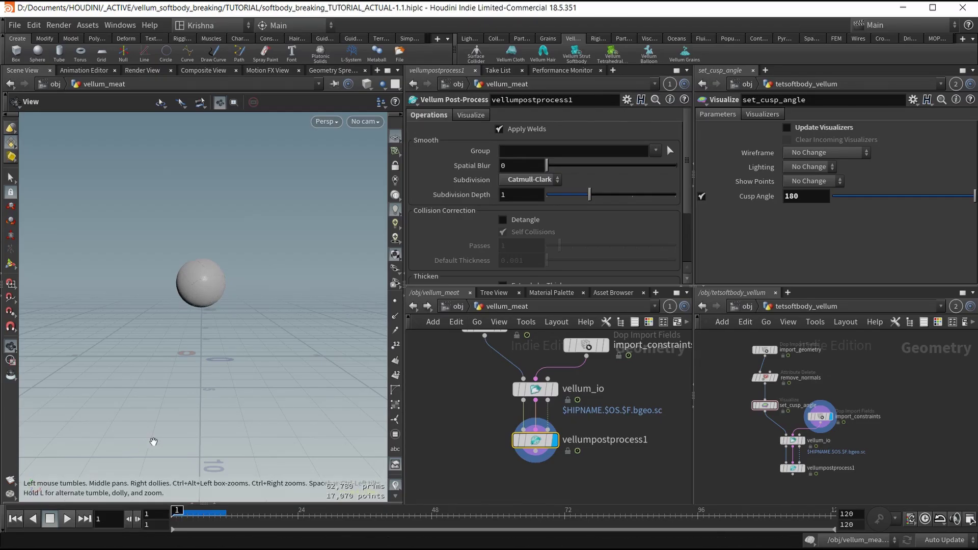
Save the scene, play the simulation up to frame 52 and inspect the fractured, subdivided mesh up close
key(ctrl+s)
click(67, 518)
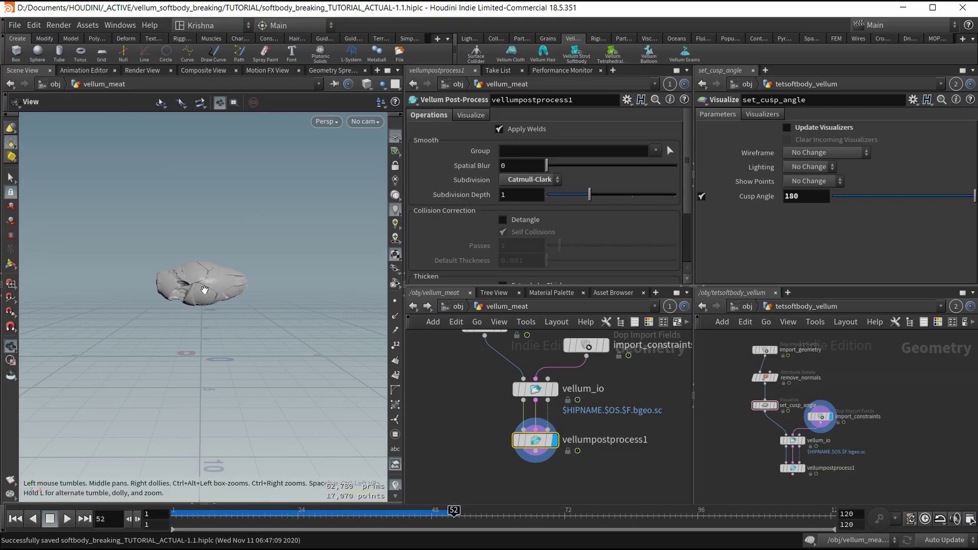
scroll(202, 283, up, 8)
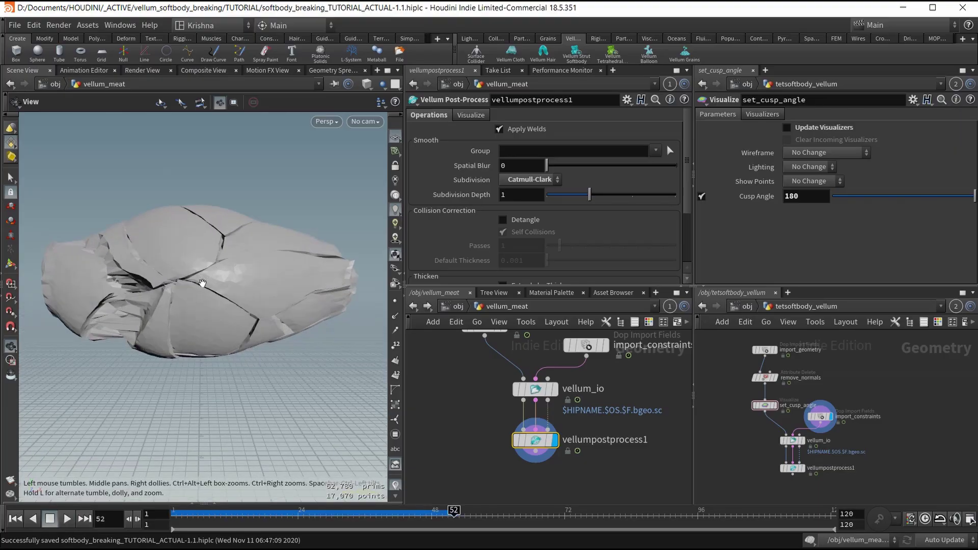
scroll(202, 283, down, 4)
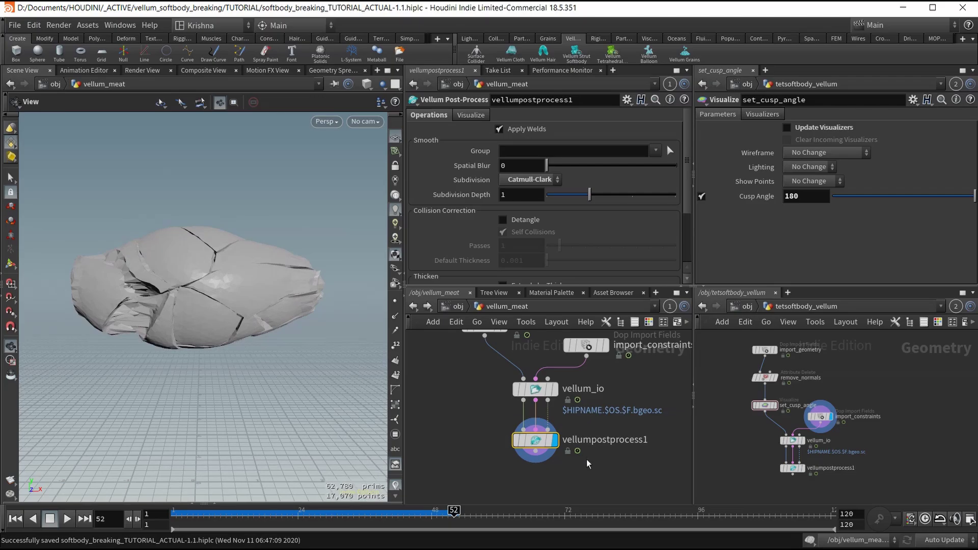
Set the Subdivision of vellumpostprocess1 to None, then examine the fractured mesh and the node's collision correction and thicken options
click(531, 180)
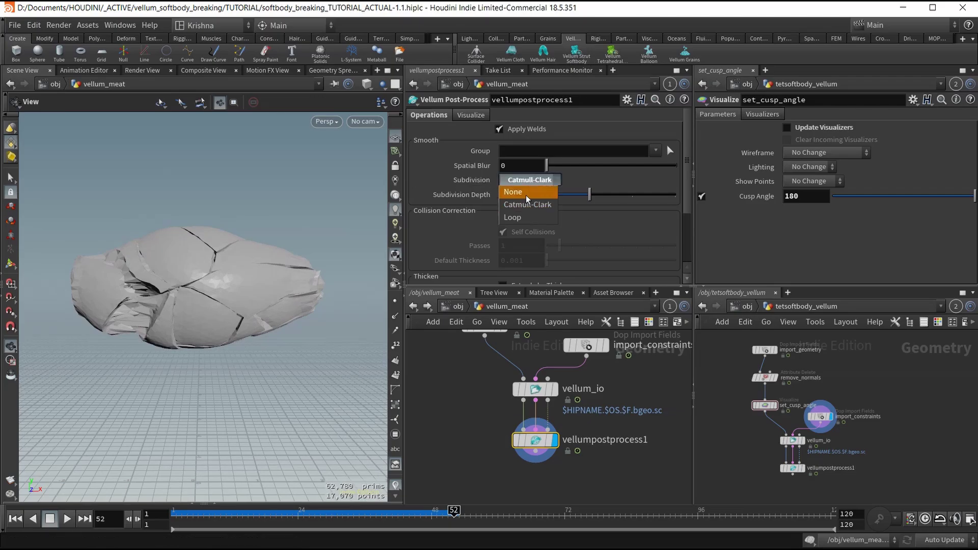
click(525, 194)
scroll(248, 259, up, 1)
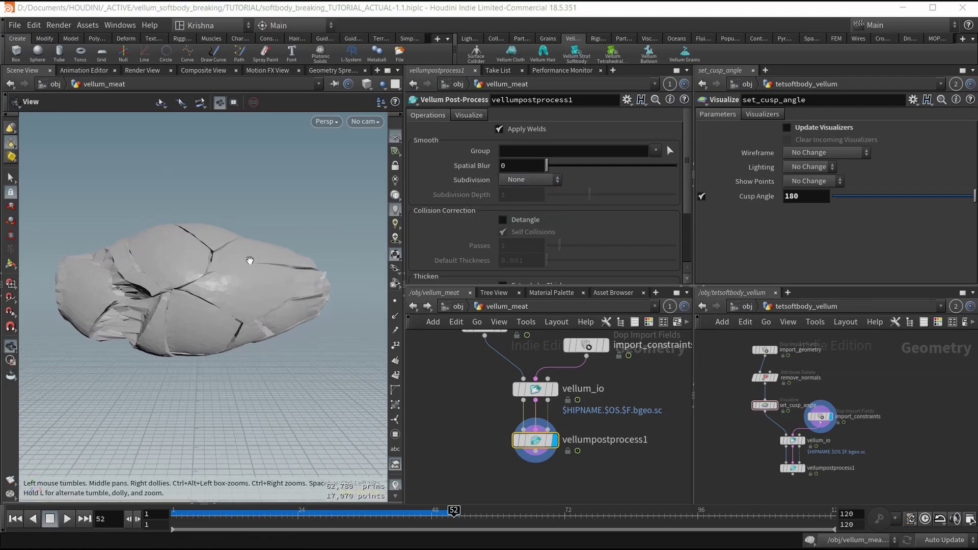
click(228, 268)
scroll(187, 270, down, 3)
drag(187, 270, 194, 281)
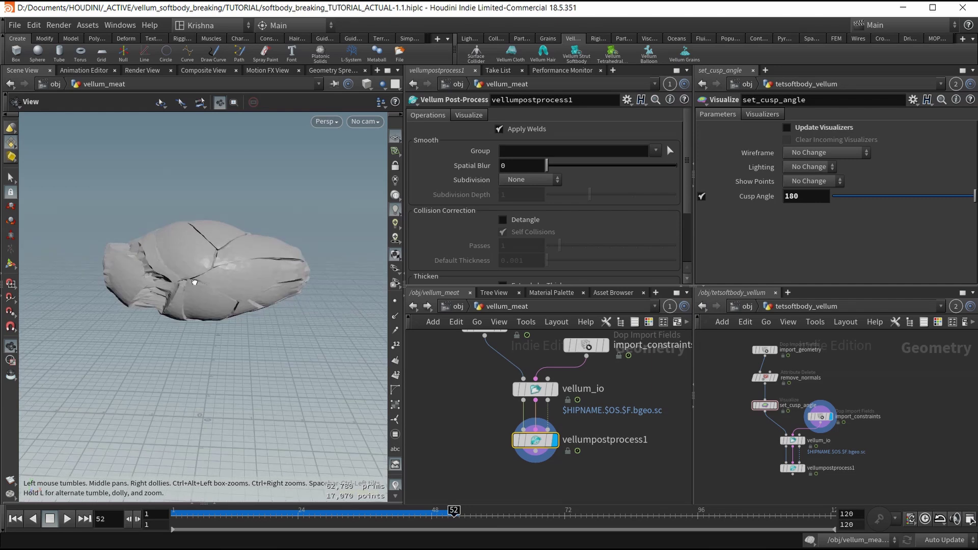
scroll(530, 206, down, 3)
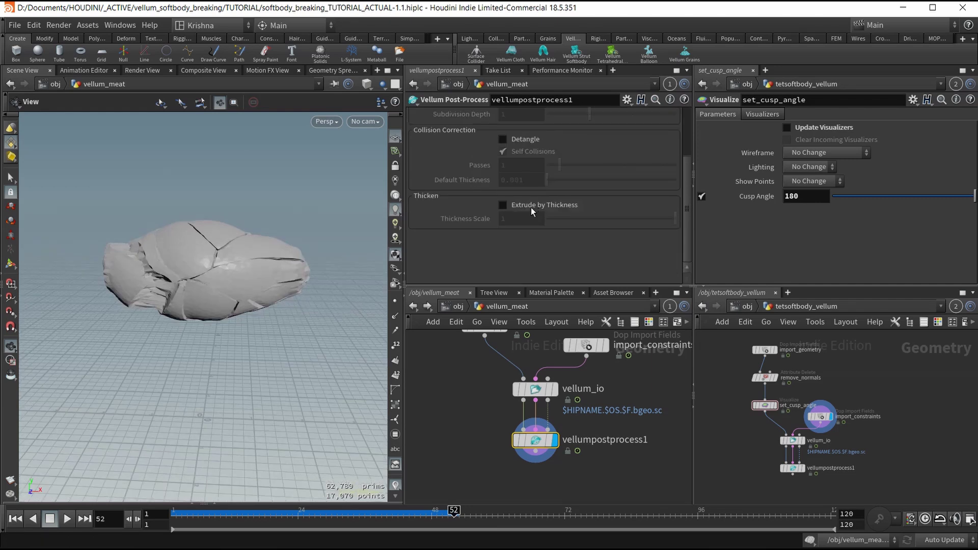
scroll(531, 209, up, 3)
drag(286, 286, 296, 296)
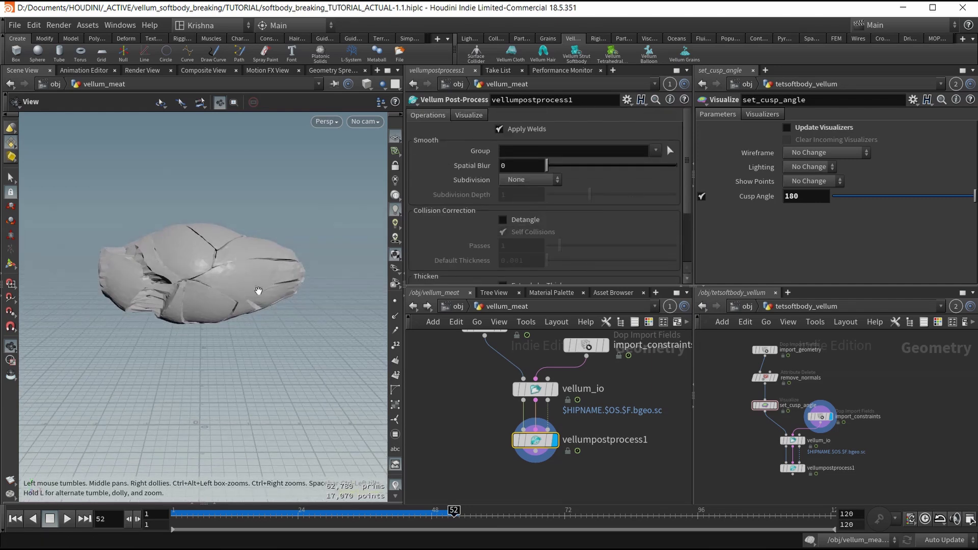
Turn off Apply Welds on vellumpostprocess1 and view the fractured mesh
scroll(258, 291, down, 3)
click(499, 130)
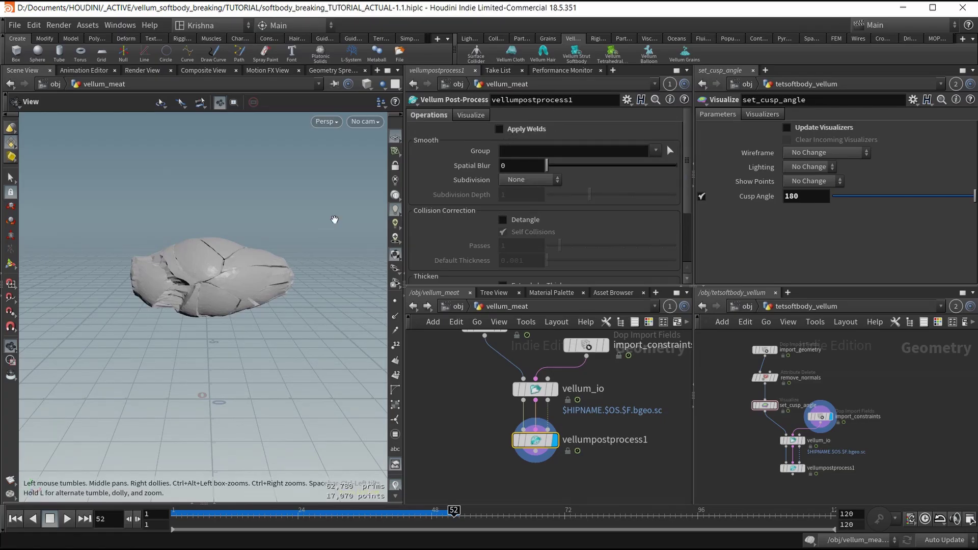
scroll(202, 286, down, 3)
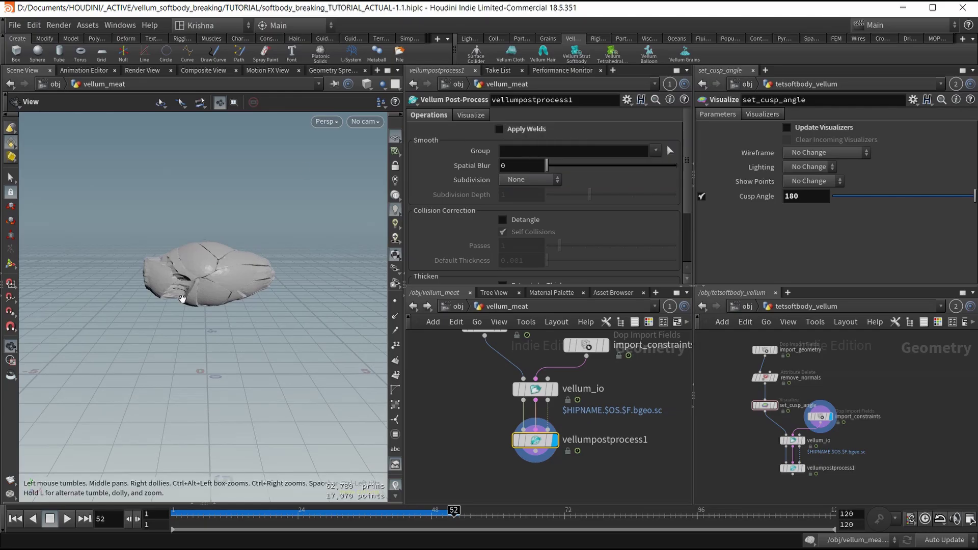
mouse_move(208, 338)
mouse_down()
mouse_move(205, 324)
mouse_move(207, 334)
mouse_up()
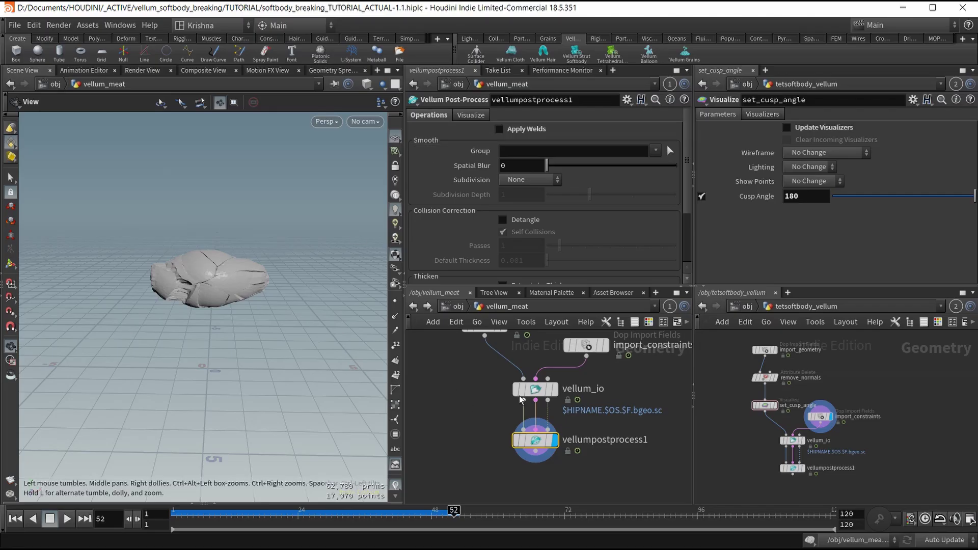
Examine the primary fracture and chipping settings of rbdmaterialfracture1 in the vellum_meat network
scroll(519, 393, down, 5)
middle_drag(600, 351, 620, 437)
middle_drag(611, 387, 614, 428)
scroll(546, 406, up, 5)
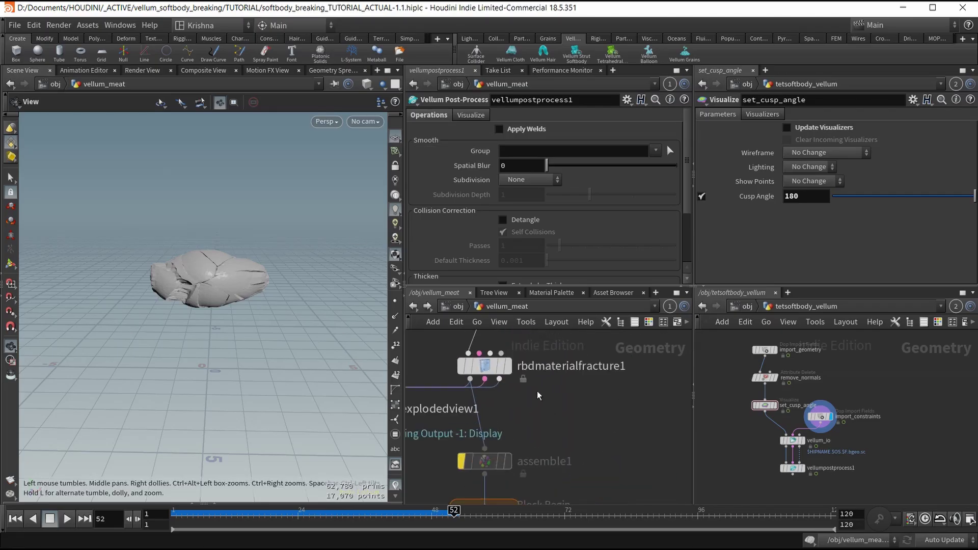
click(494, 367)
click(495, 223)
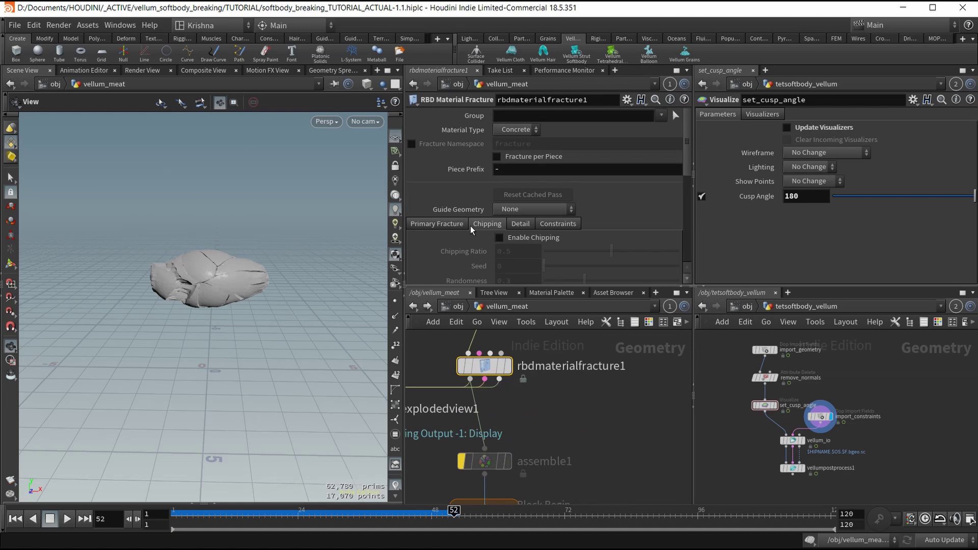
click(442, 224)
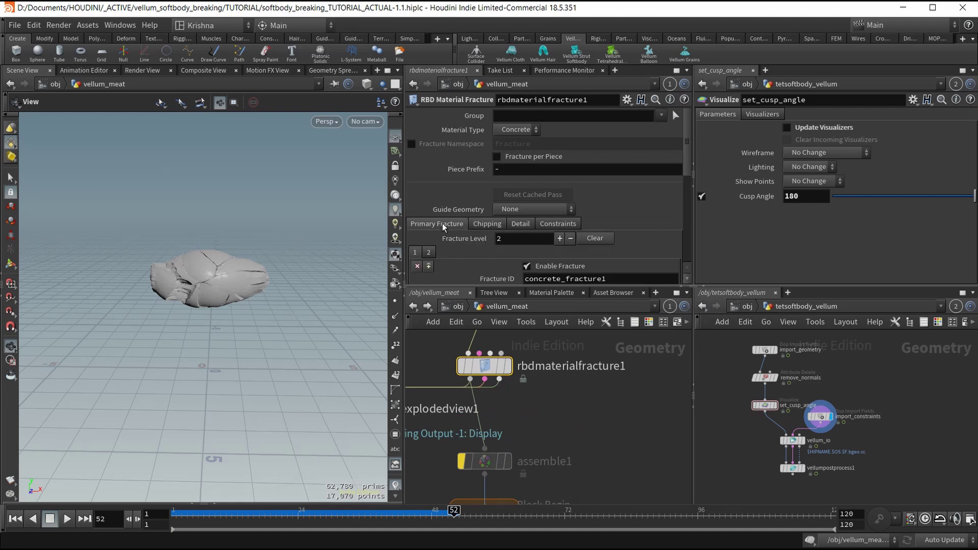
click(478, 225)
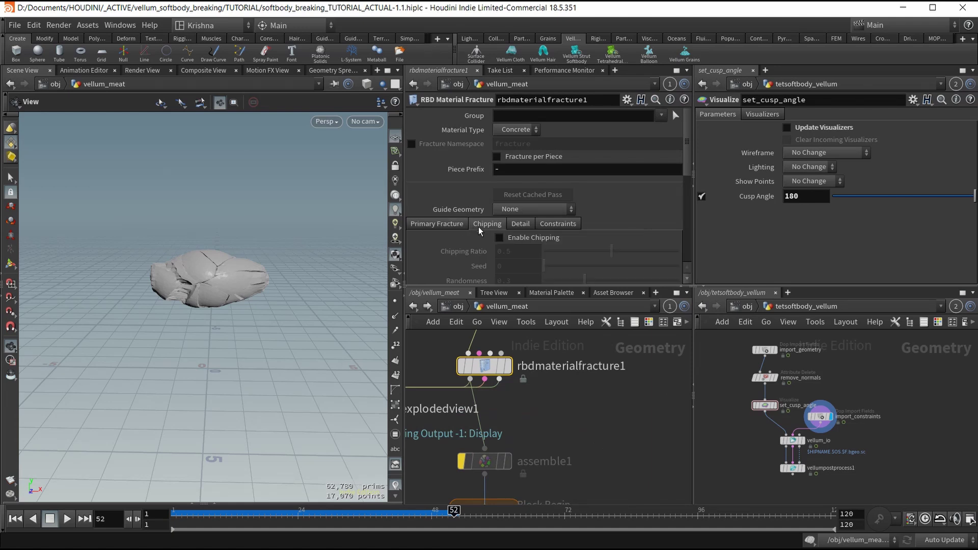
scroll(478, 227, down, 1)
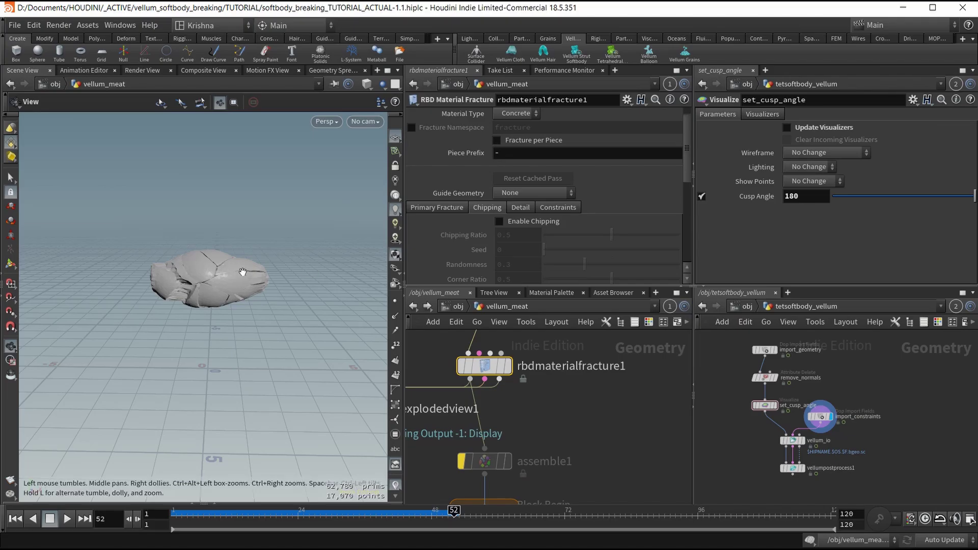
drag(243, 272, 237, 272)
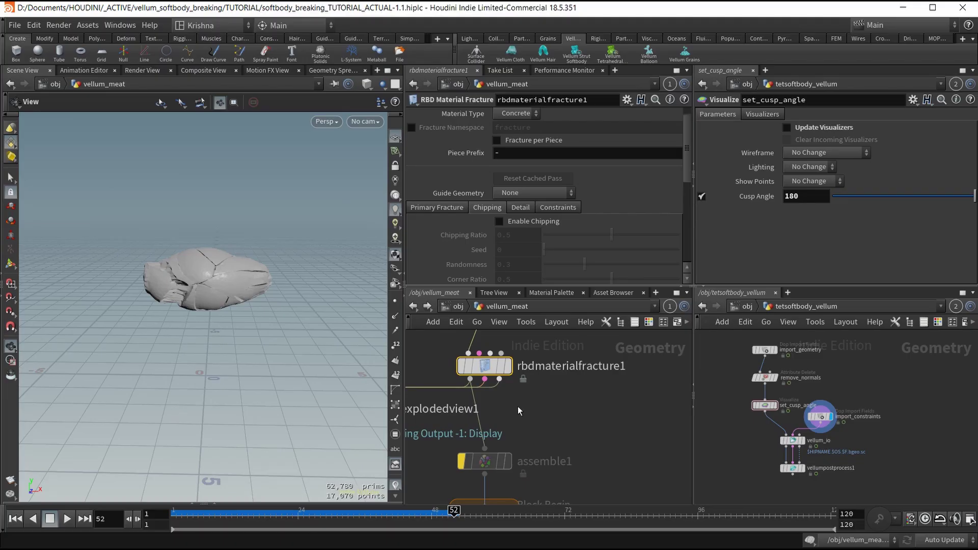
Add a Null node connected below vellumpostprocess1 at the end of the vellum_meat network
scroll(518, 392, down, 5)
middle_drag(576, 439, 562, 377)
scroll(613, 484, down, 1)
middle_drag(613, 484, 613, 413)
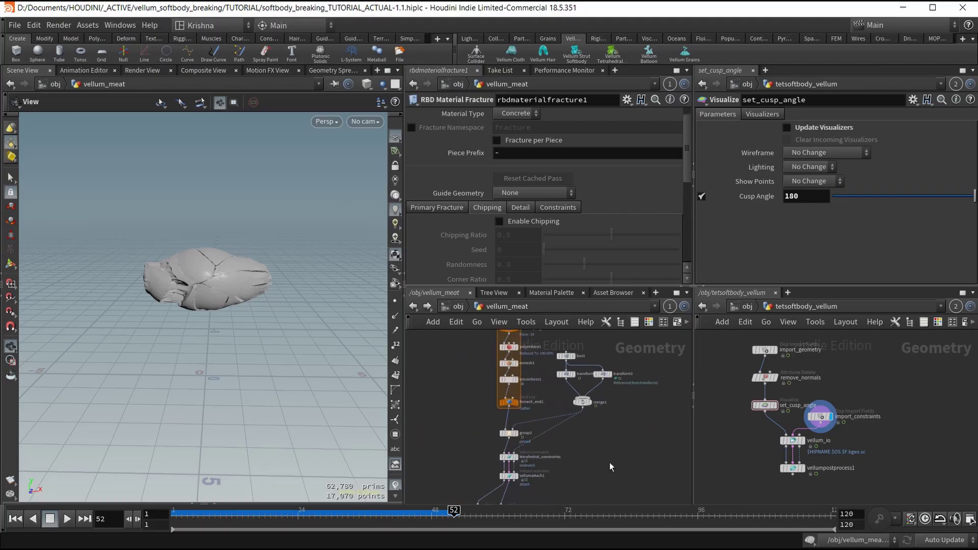
middle_drag(609, 465, 617, 383)
middle_drag(604, 437, 604, 403)
middle_drag(574, 466, 582, 376)
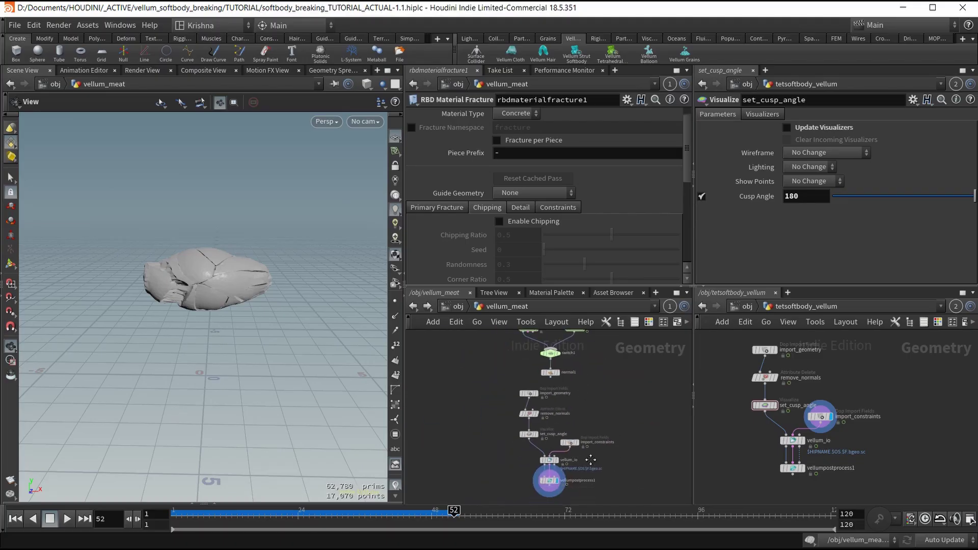
scroll(581, 448, up, 5)
click(528, 397)
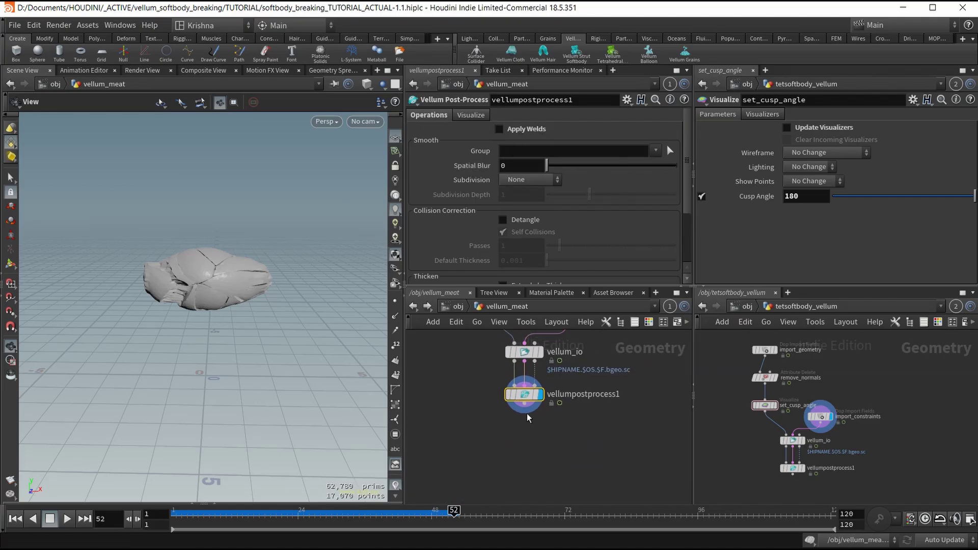
key(Tab)
text(null)
key(Return)
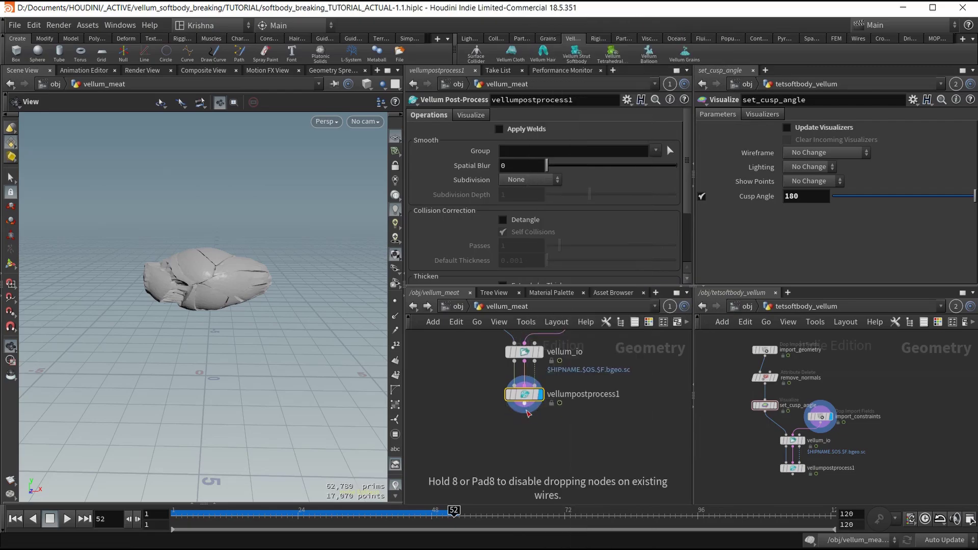
key(Return)
Rename the new null to OUT, save the scene and rewind the timeline to frame 1
double_click(544, 436)
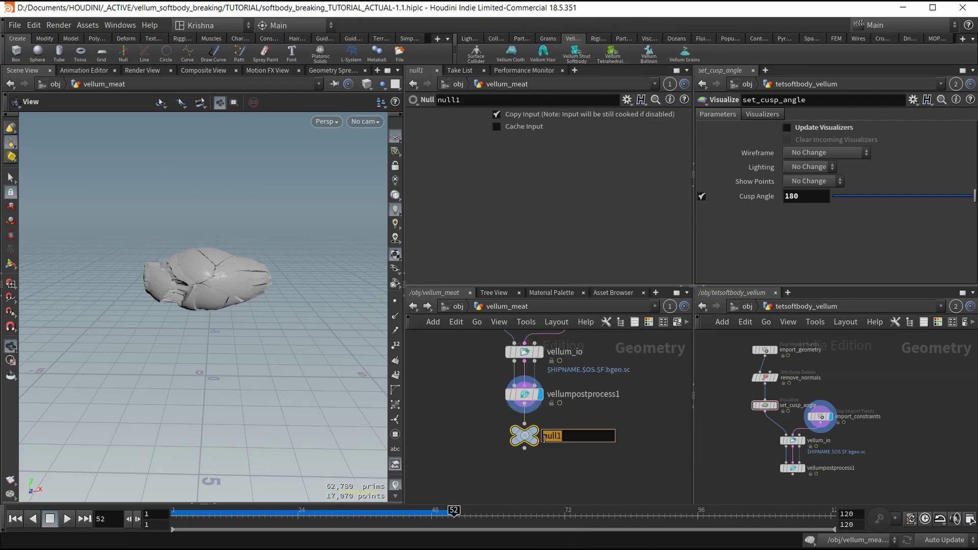
text(OUT)
key(Return)
key(ctrl+s)
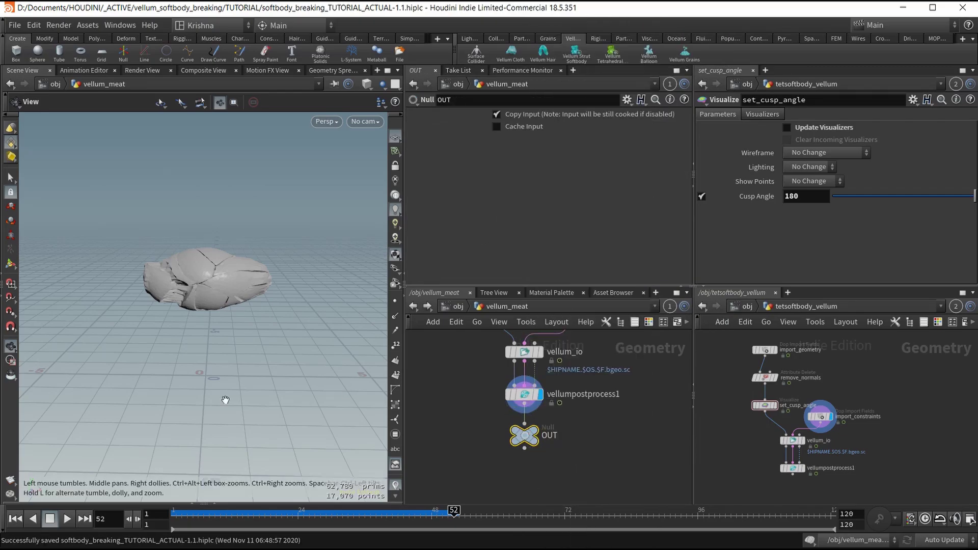
click(16, 519)
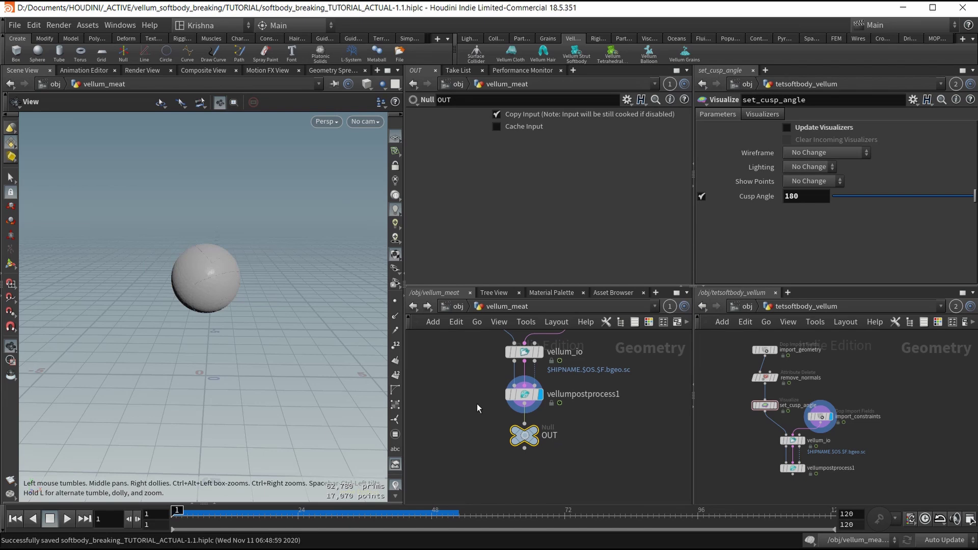
Delete the sphere_object1, AutoDopNetwork and tetsoftbody_vellum objects at the obj level
click(456, 306)
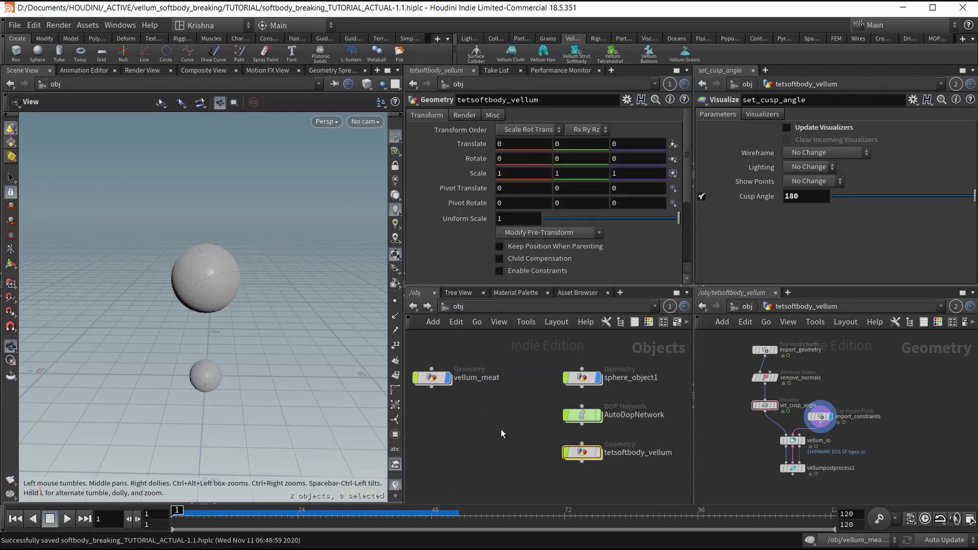
scroll(500, 428, down, 2)
drag(533, 393, 607, 457)
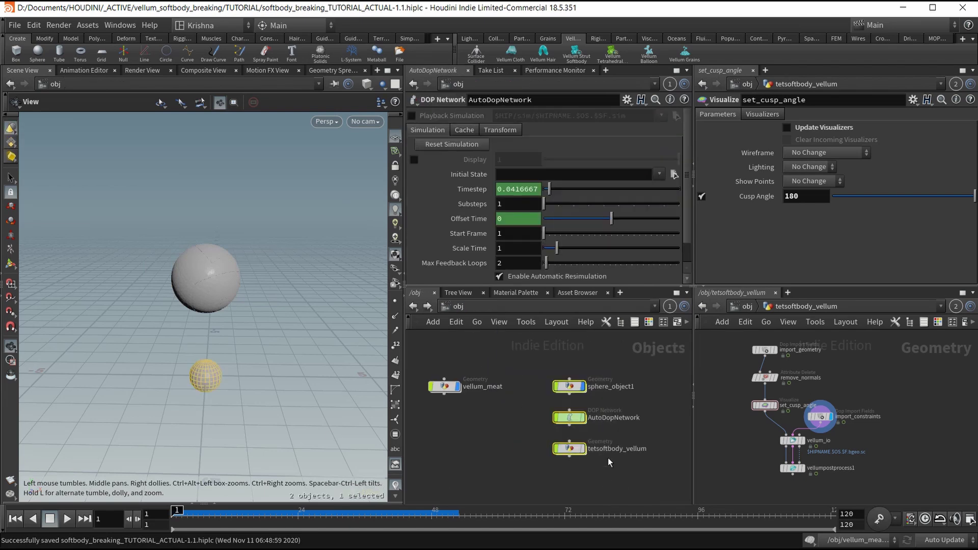
key(Delete)
scroll(485, 447, down, 2)
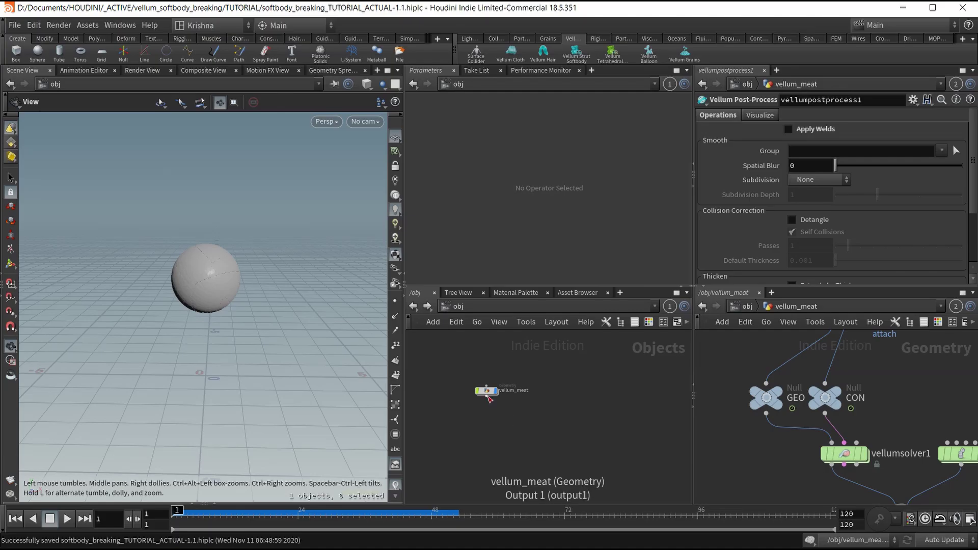
Create a new Geometry object below vellum_meat and name it vellum_strings
scroll(488, 399, up, 2)
click(481, 382)
scroll(481, 382, up, 1)
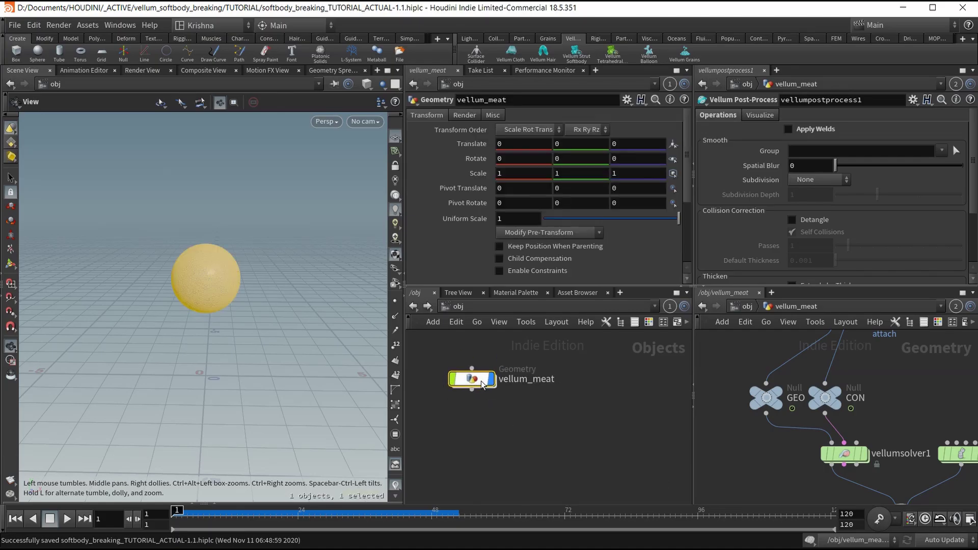
click(496, 424)
key(Tab)
text(geo)
key(Return)
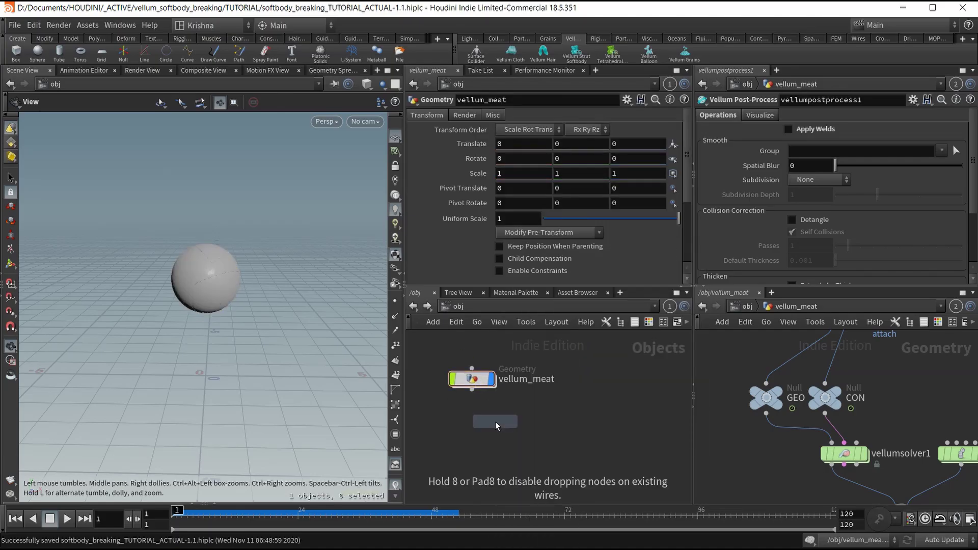
click(473, 420)
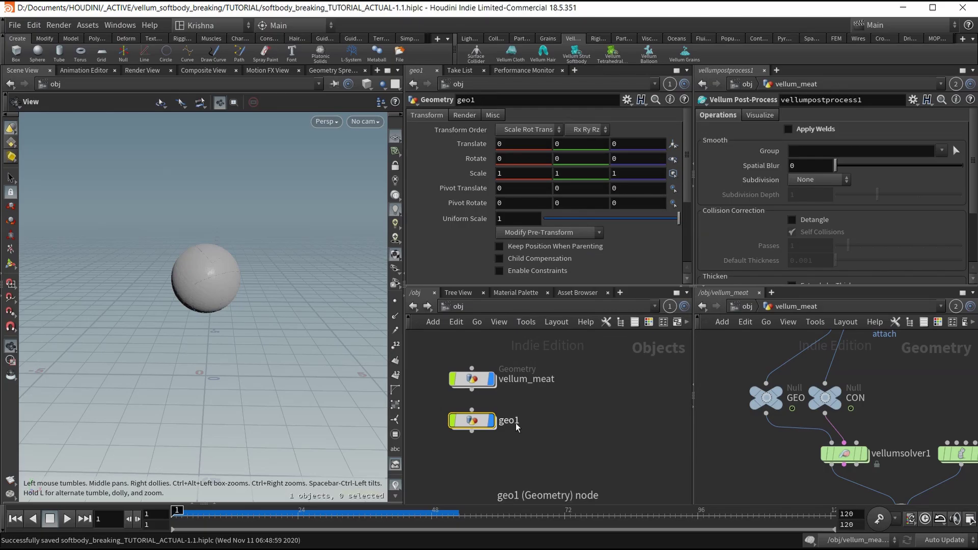
double_click(512, 422)
text(vellum_)
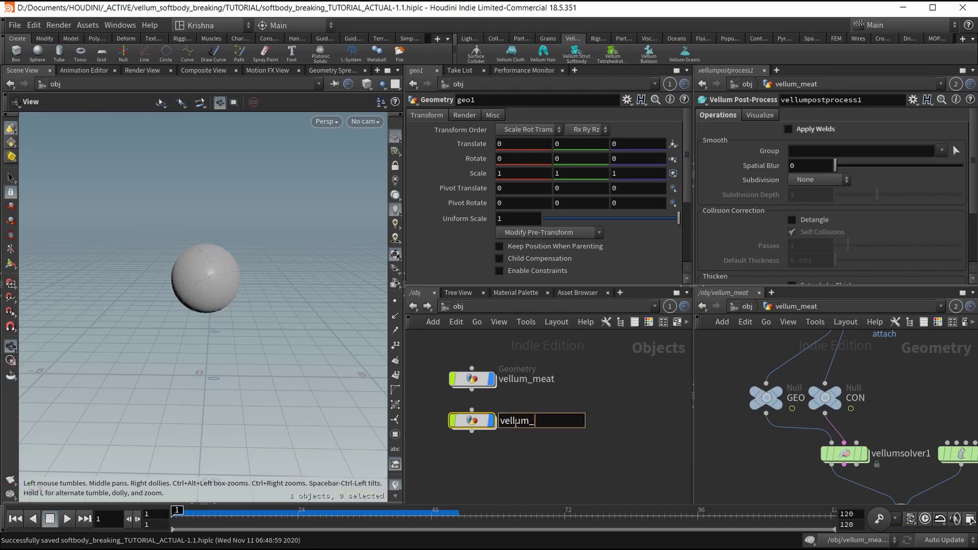
text(strings)
key(Return)
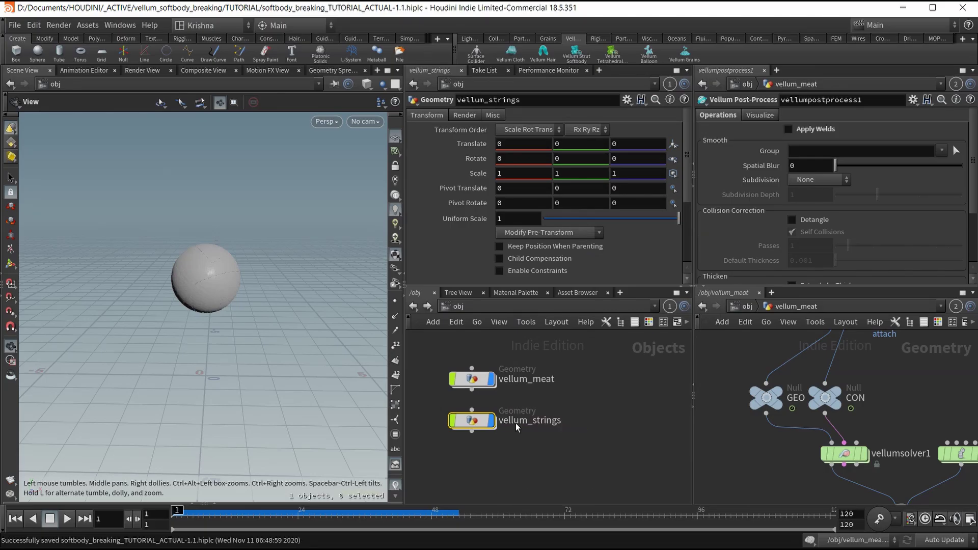
Duplicate the vellum_strings object below itself and rename the copy vellum_fur
mouse_move(473, 420)
drag(473, 421, 477, 461)
double_click(534, 463)
text(f)
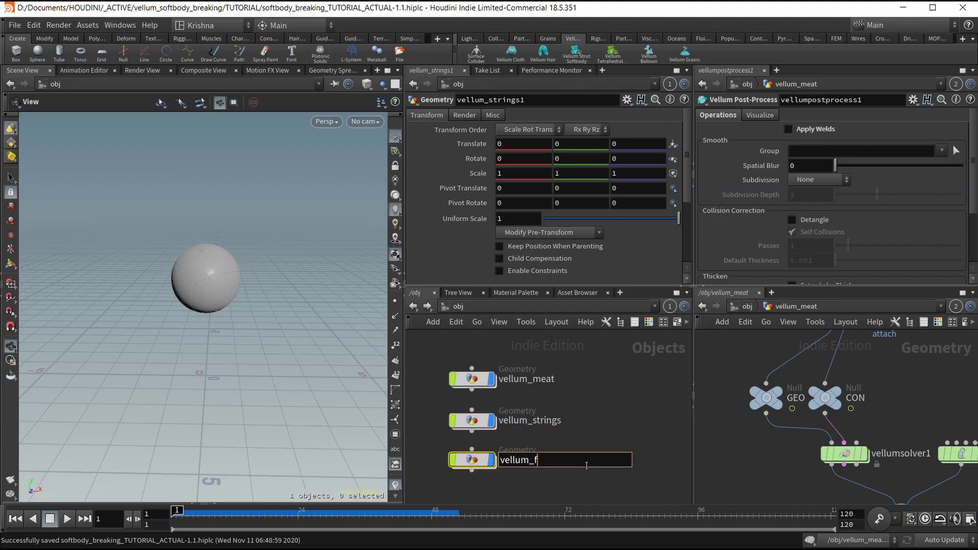
text(ur)
key(Return)
mouse_move(471, 463)
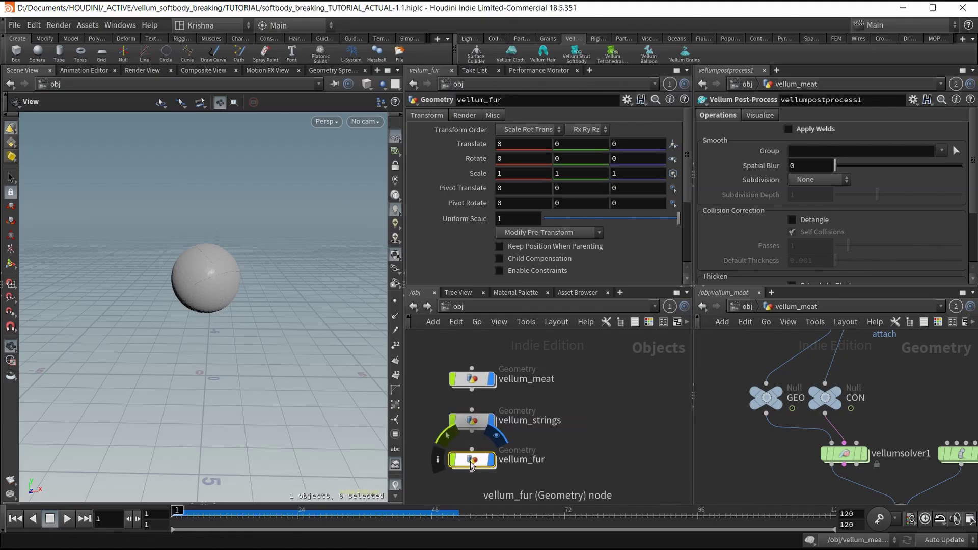
Duplicate the vellum_fur object below itself, rename the copy vellum_blood and save the scene
middle_drag(575, 427, 581, 384)
alt+drag(479, 420, 481, 465)
click(540, 460)
drag(540, 461, 586, 459)
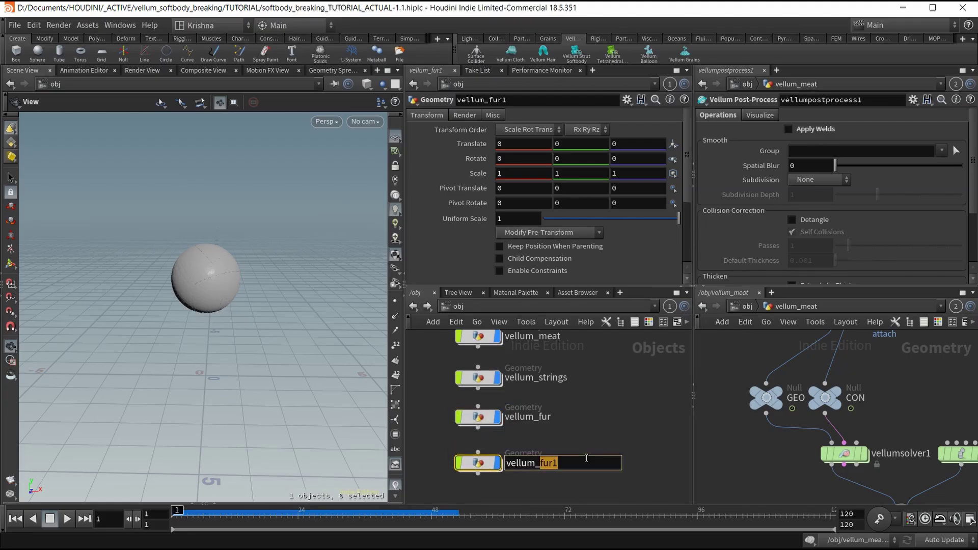
text(blood)
key(Return)
key(ctrl+s)
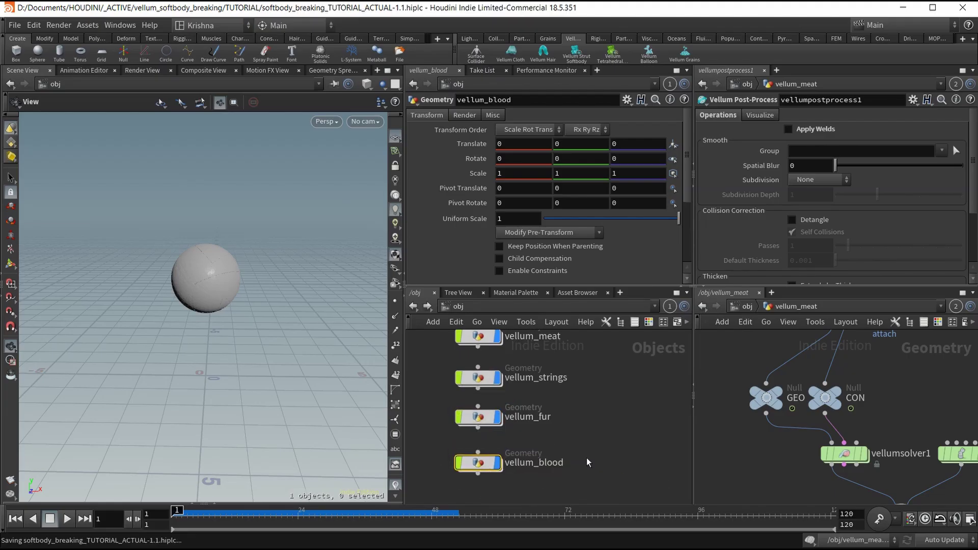
Set the second network view to the obj level and review the vellum_meat, vellum_strings, vellum_fur and vellum_blood objects
scroll(522, 414, down, 3)
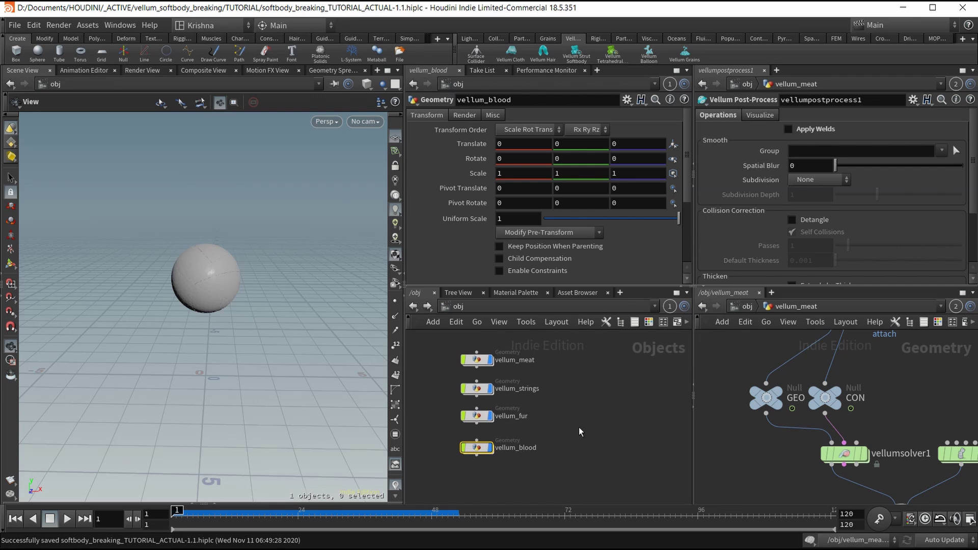
click(751, 309)
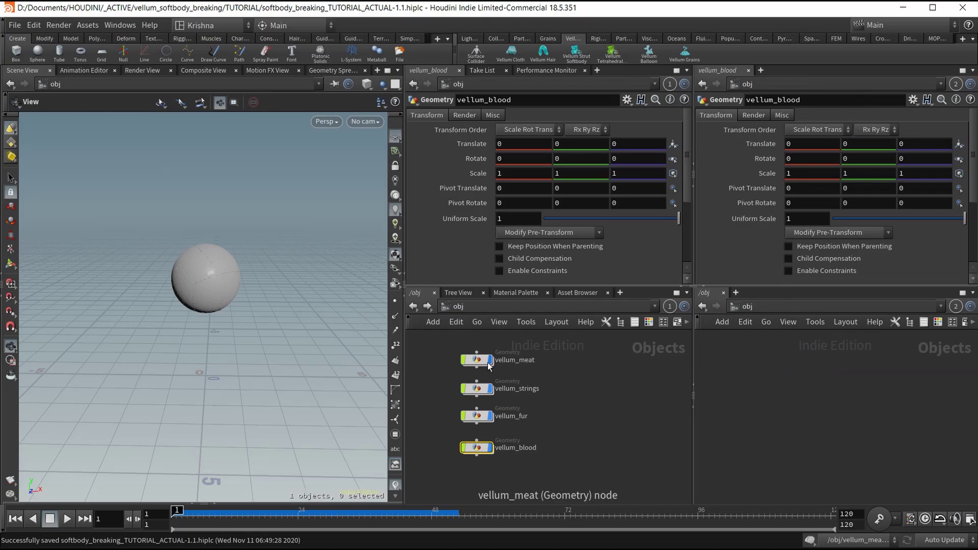
click(476, 360)
click(481, 389)
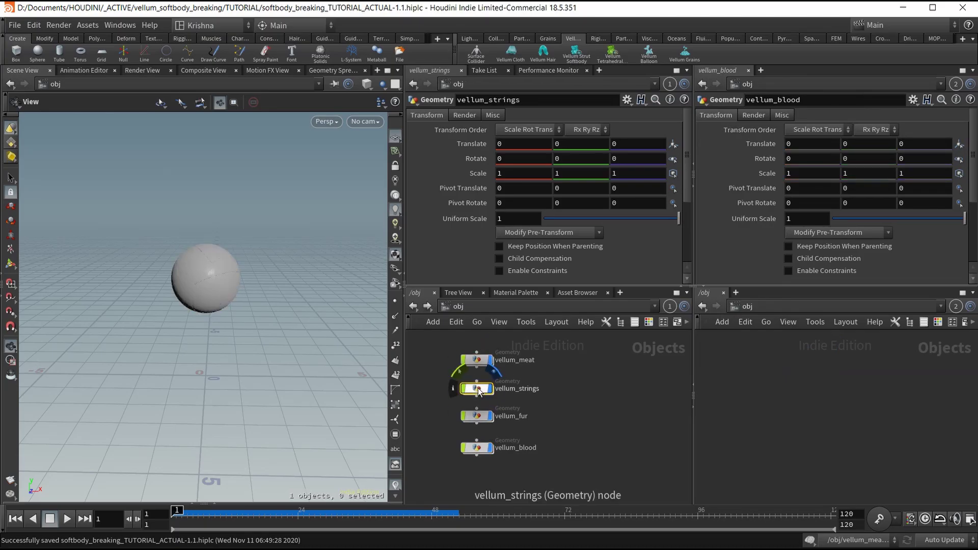
scroll(478, 390, up, 2)
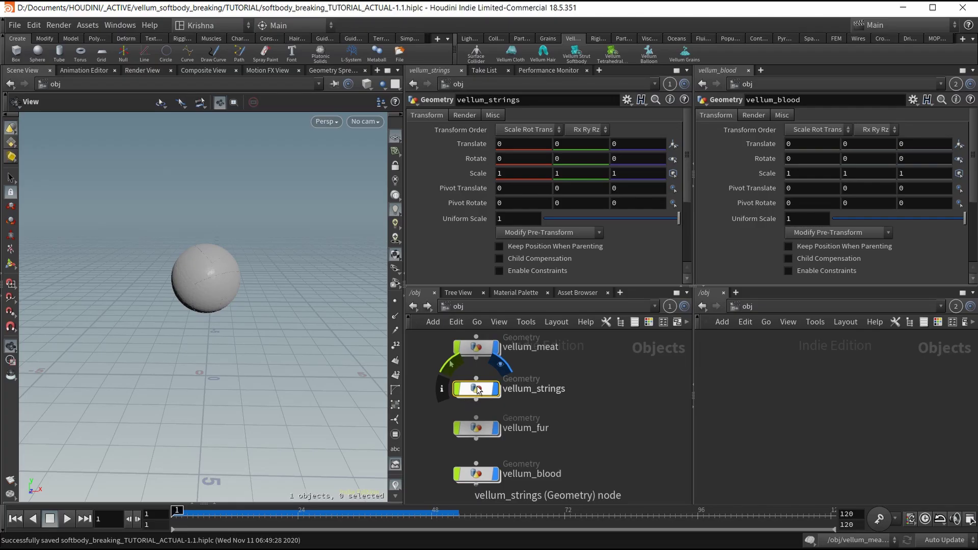
click(481, 430)
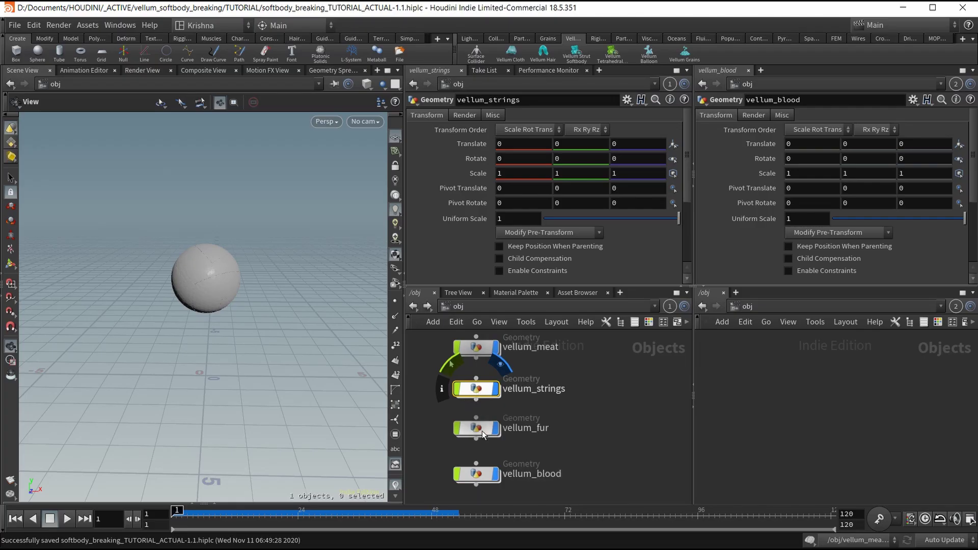
click(476, 474)
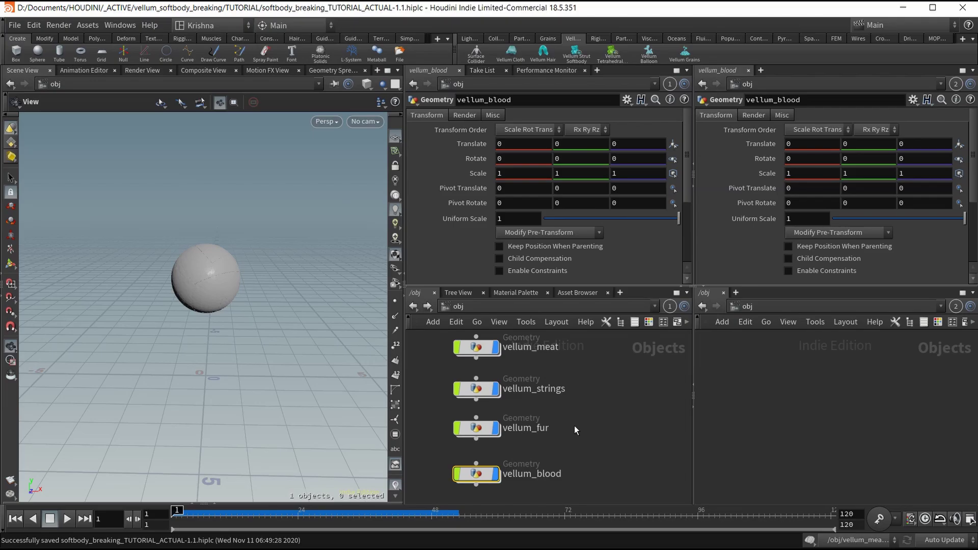
click(851, 408)
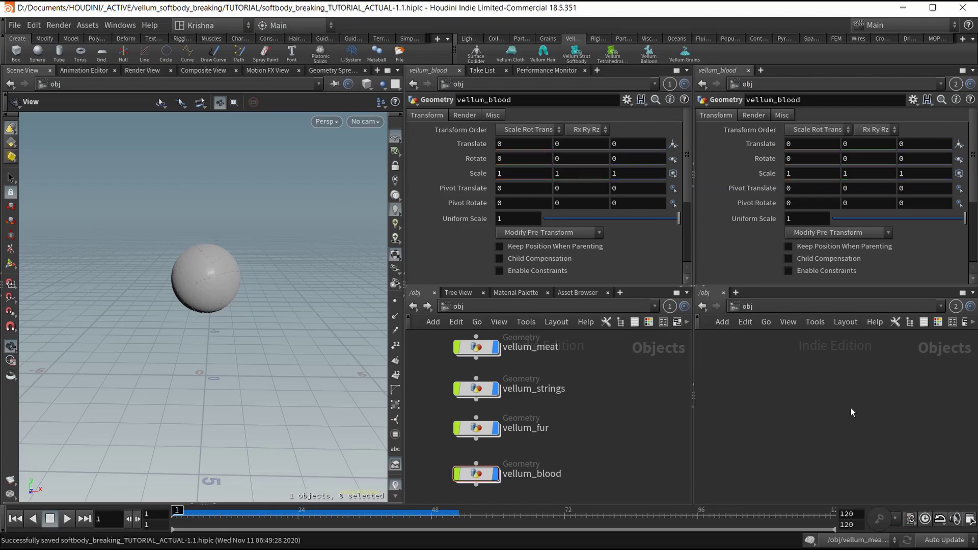